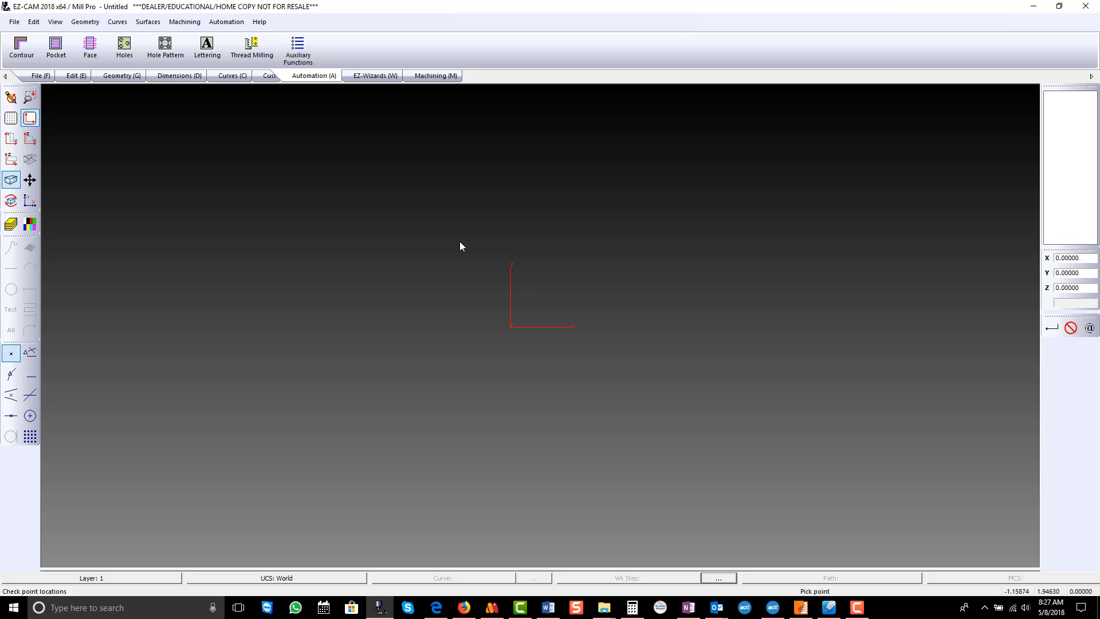
Draw a circle of radius 4.375 centred on the origin.
left_click(128, 77)
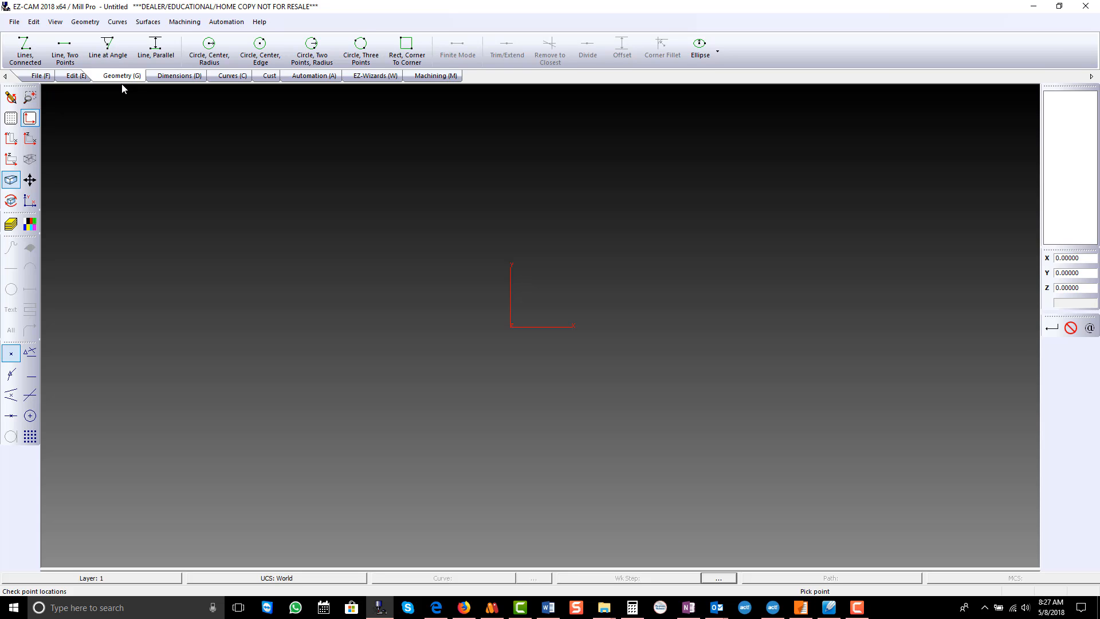
left_click(210, 51)
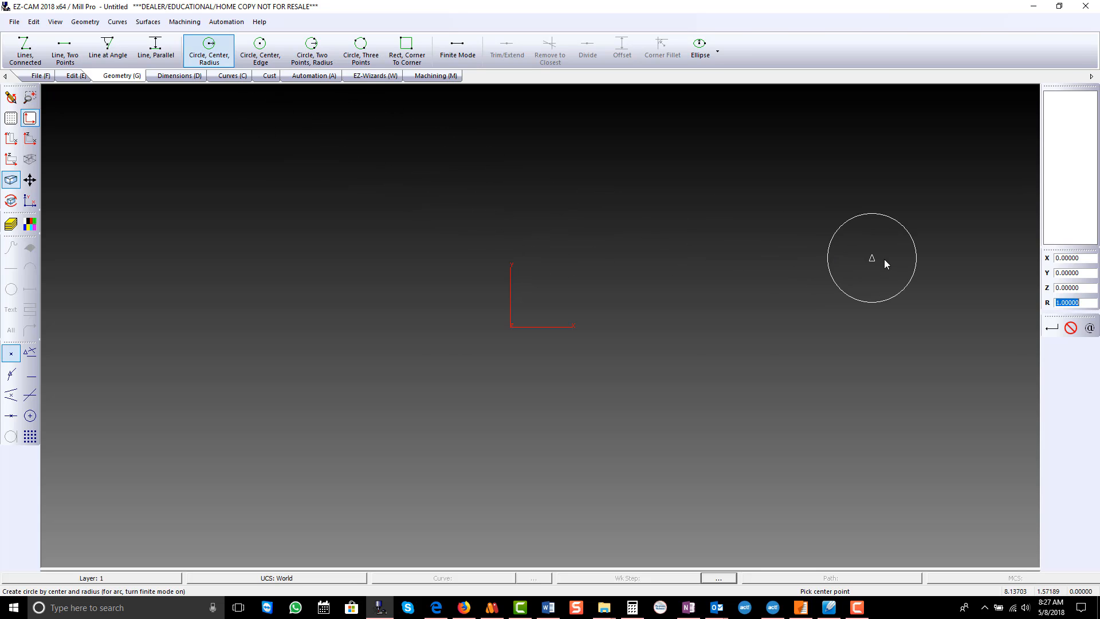
type("4.375")
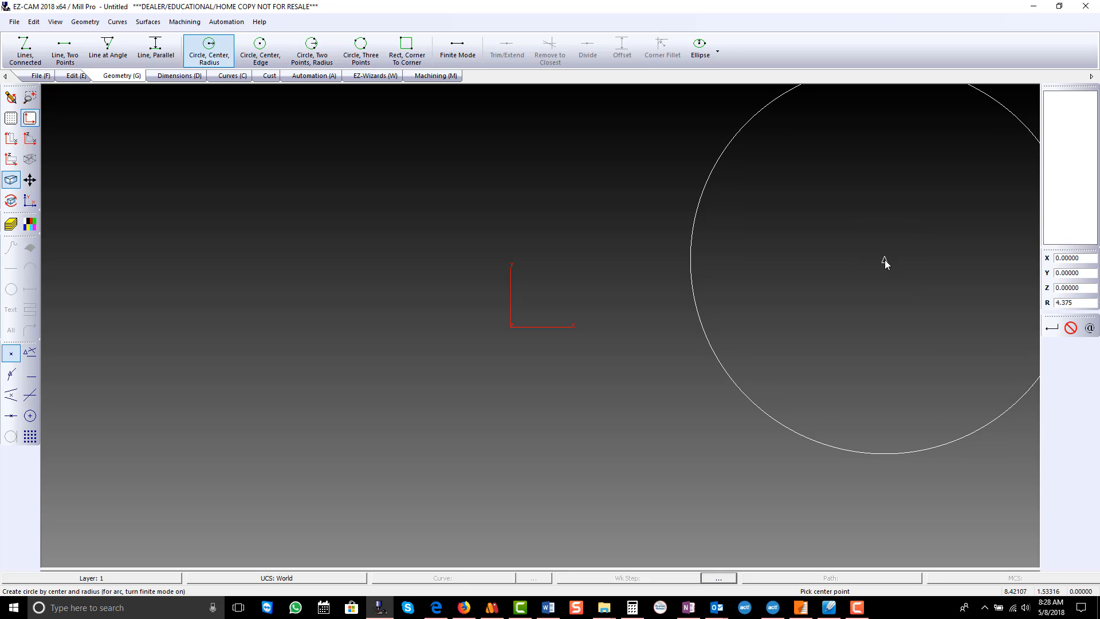
key("Return")
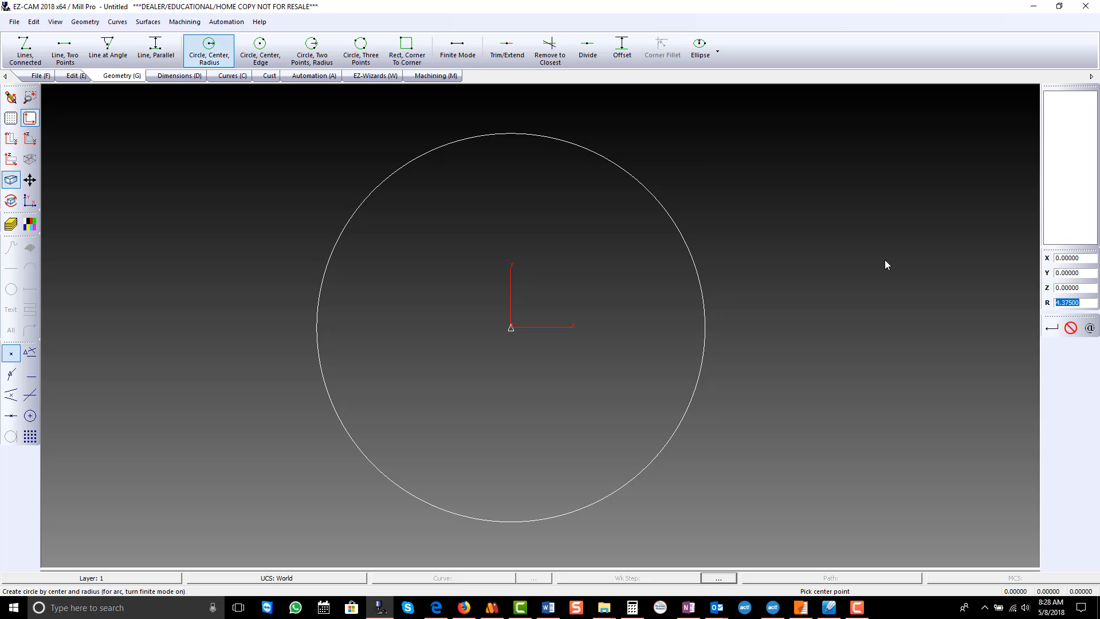
Add two concentric circles centred on the origin, with radii 6.375 and 8.375.
scroll(820, 231, "down", 2)
scroll(233, 296, "down", 3)
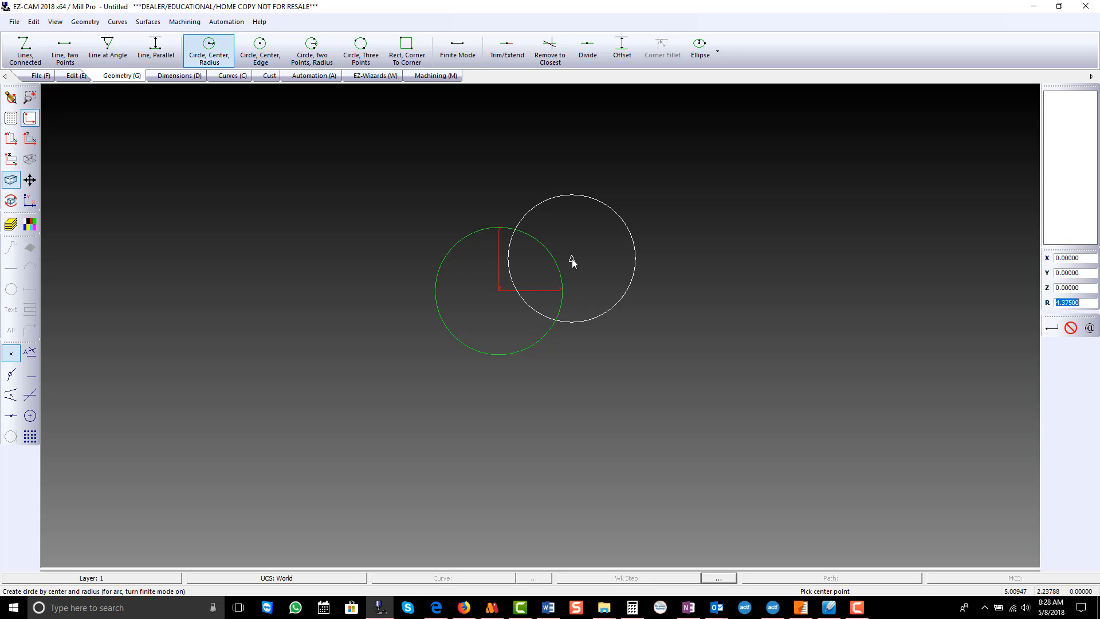
type("6")
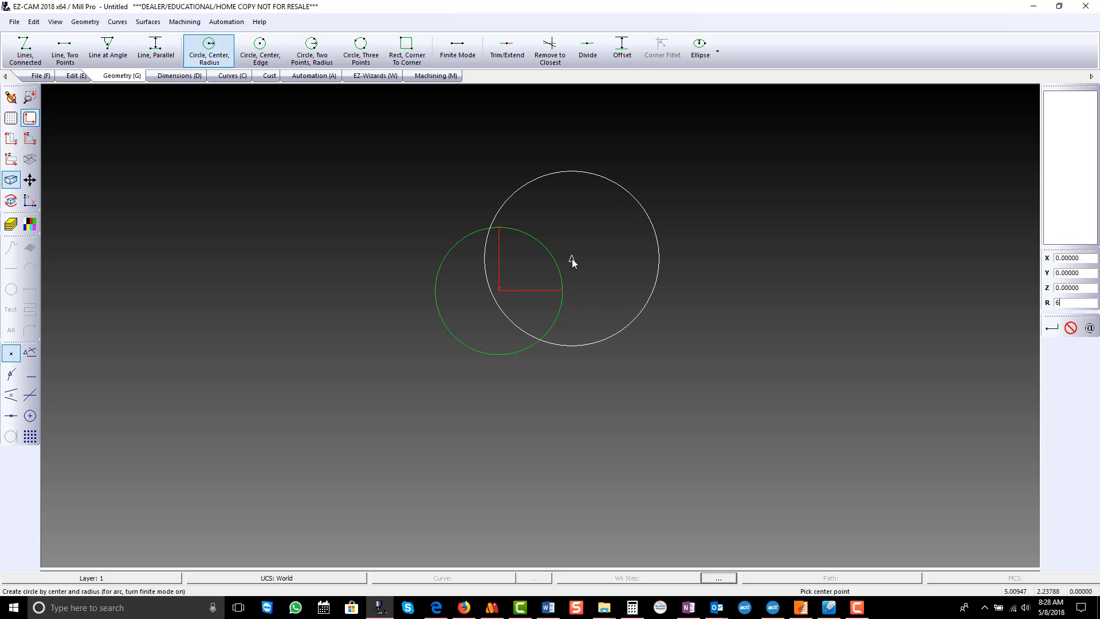
type(".375")
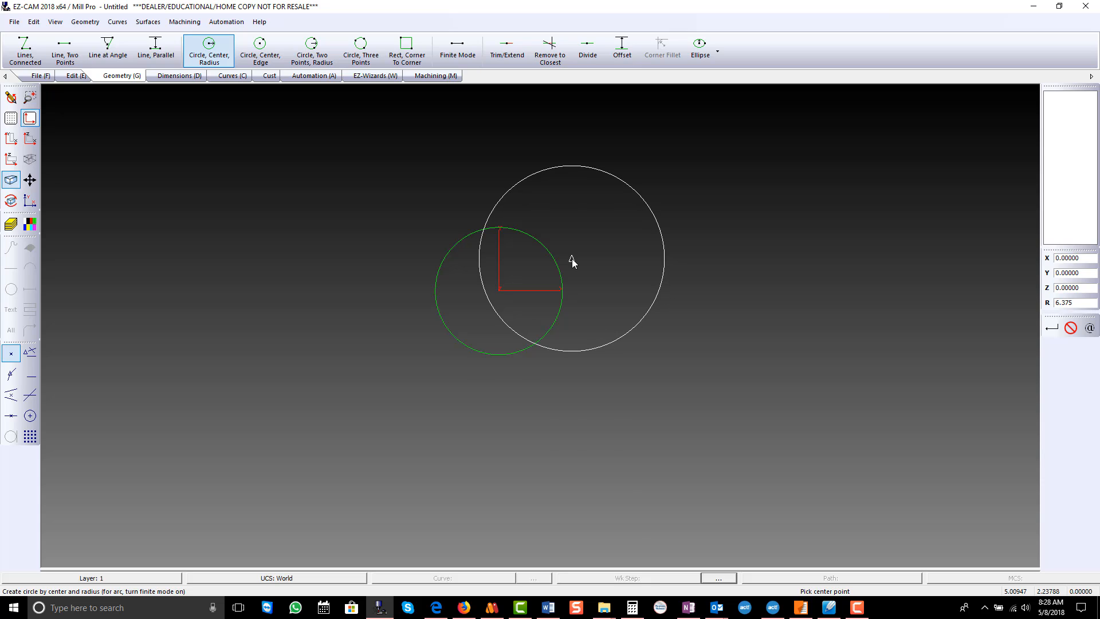
key("Return")
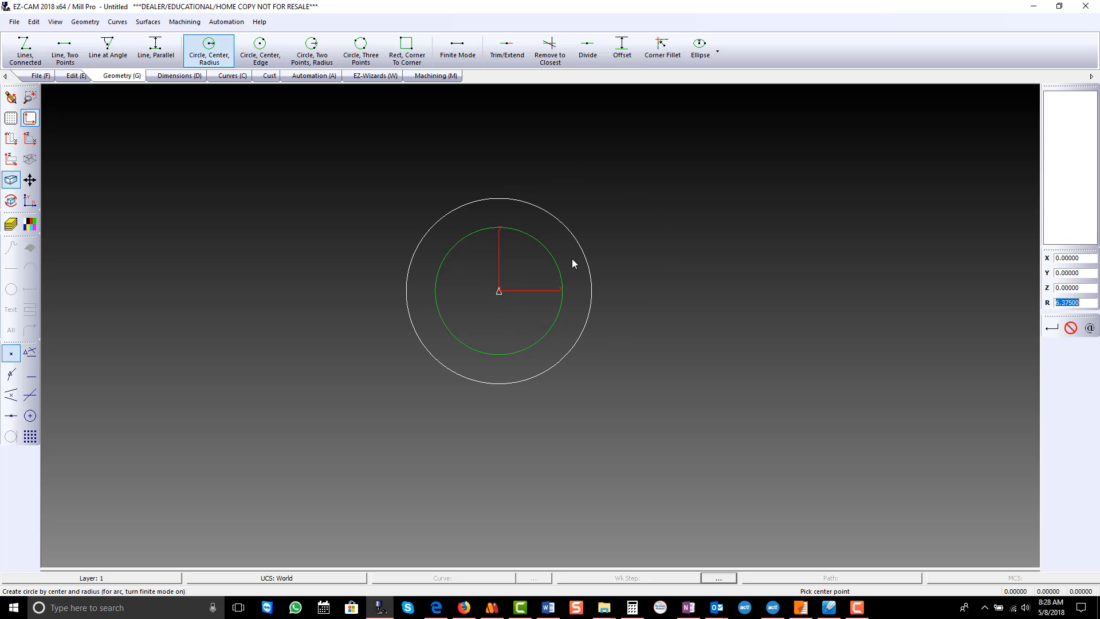
type("8")
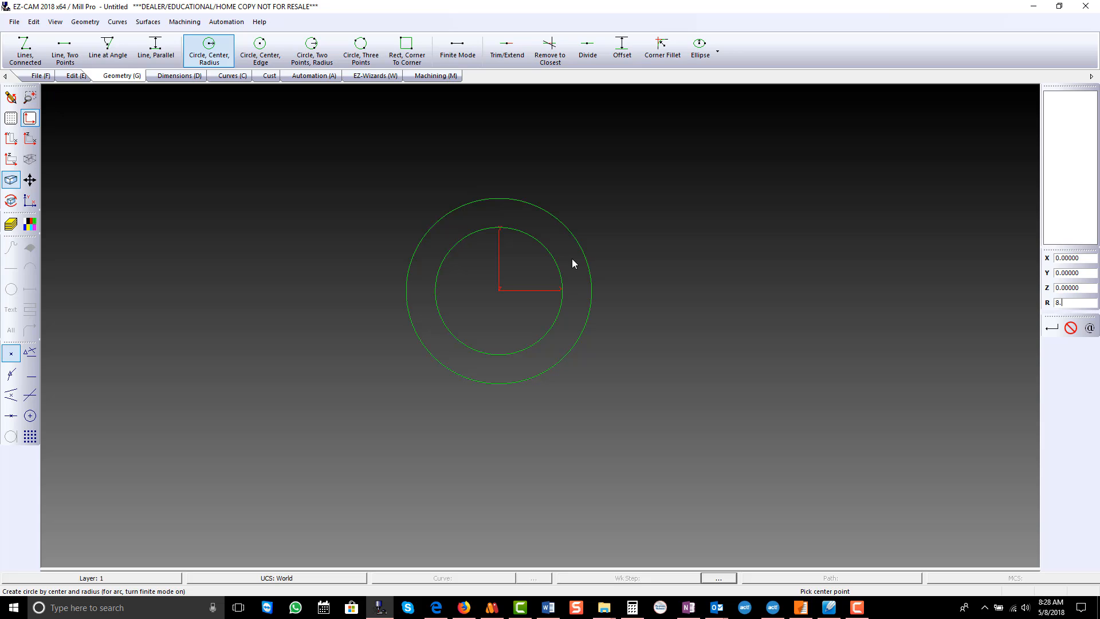
type(".375")
key("Return")
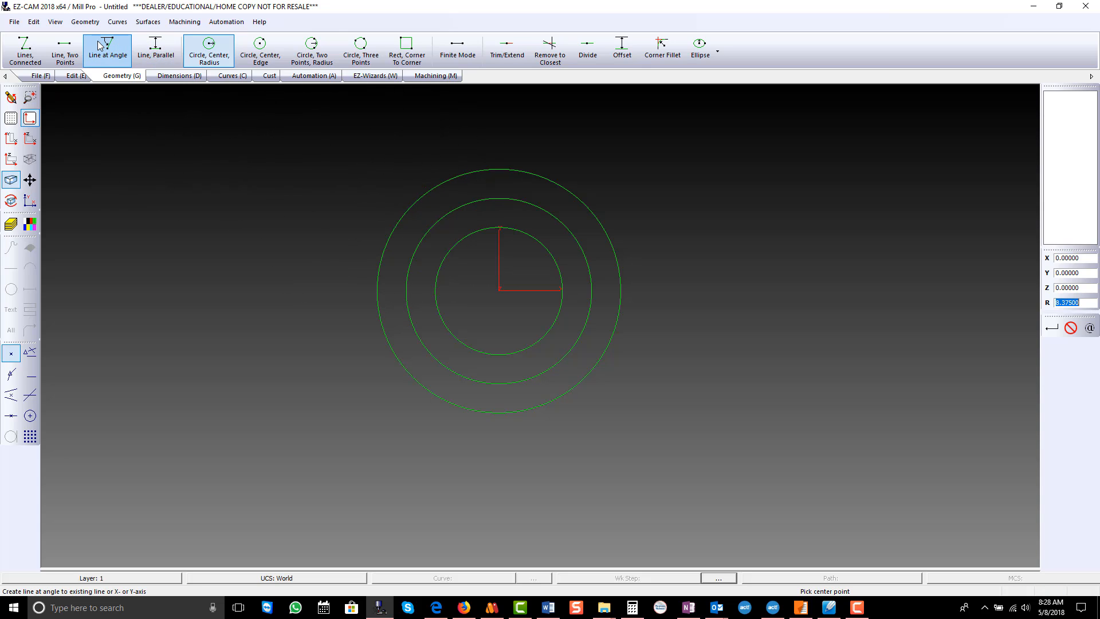
Draw a vertical line at X 4, at angle 0 to the Y axis.
left_click(116, 52)
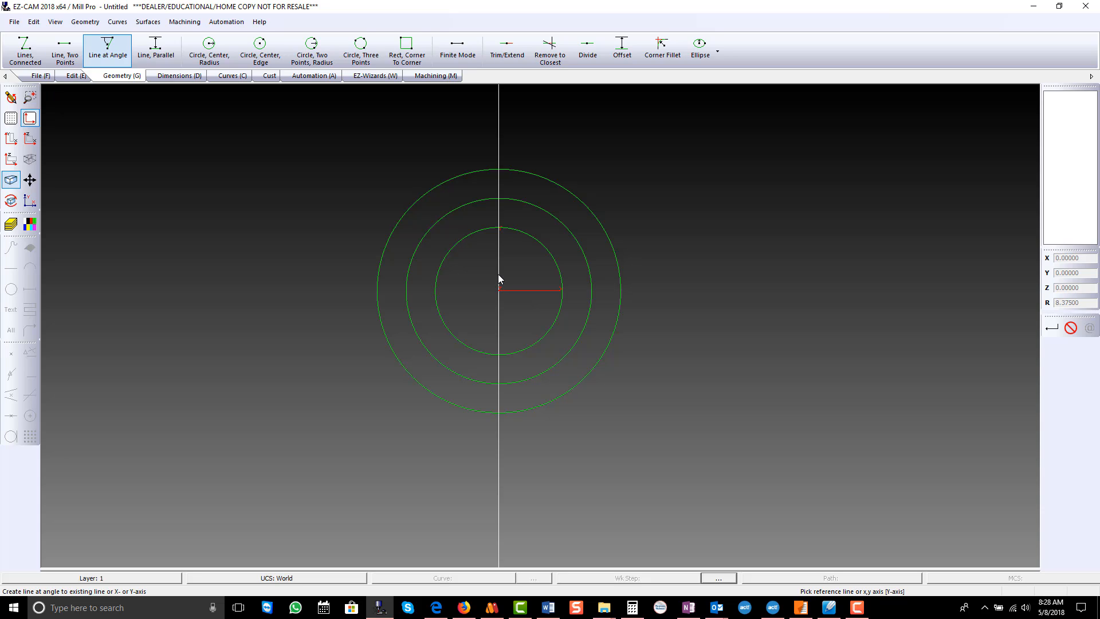
left_click(497, 251)
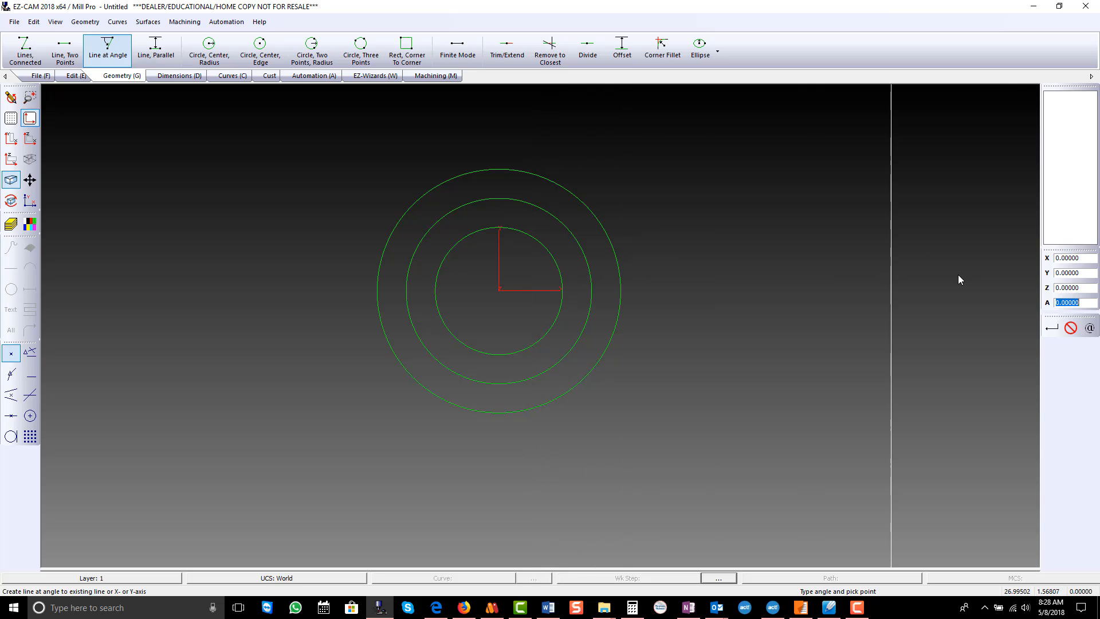
left_click(1065, 256)
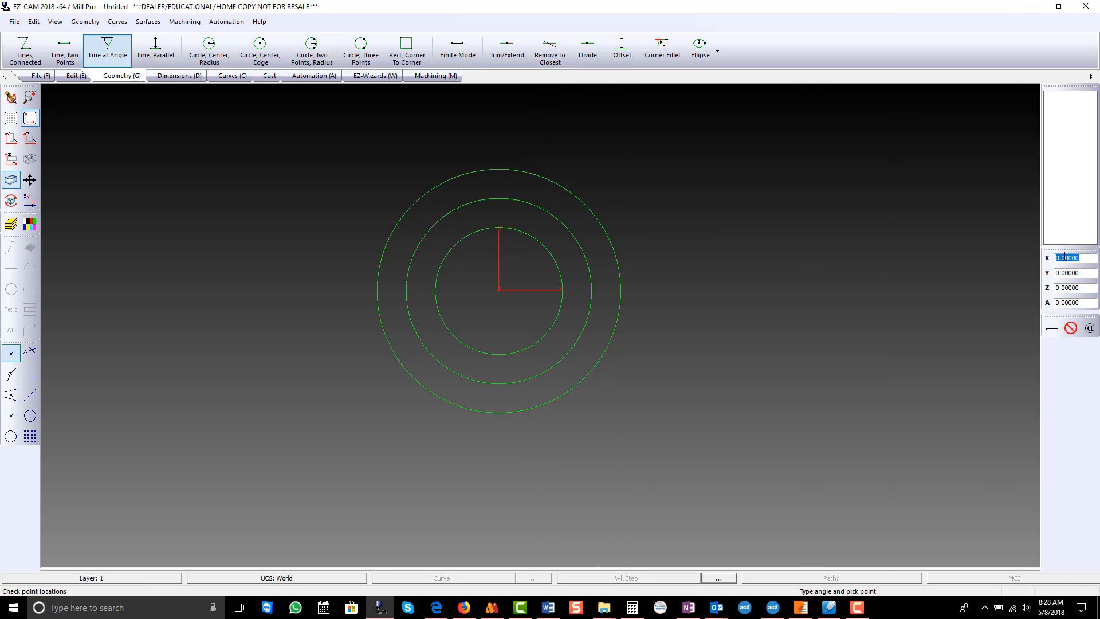
type("4")
key("Return")
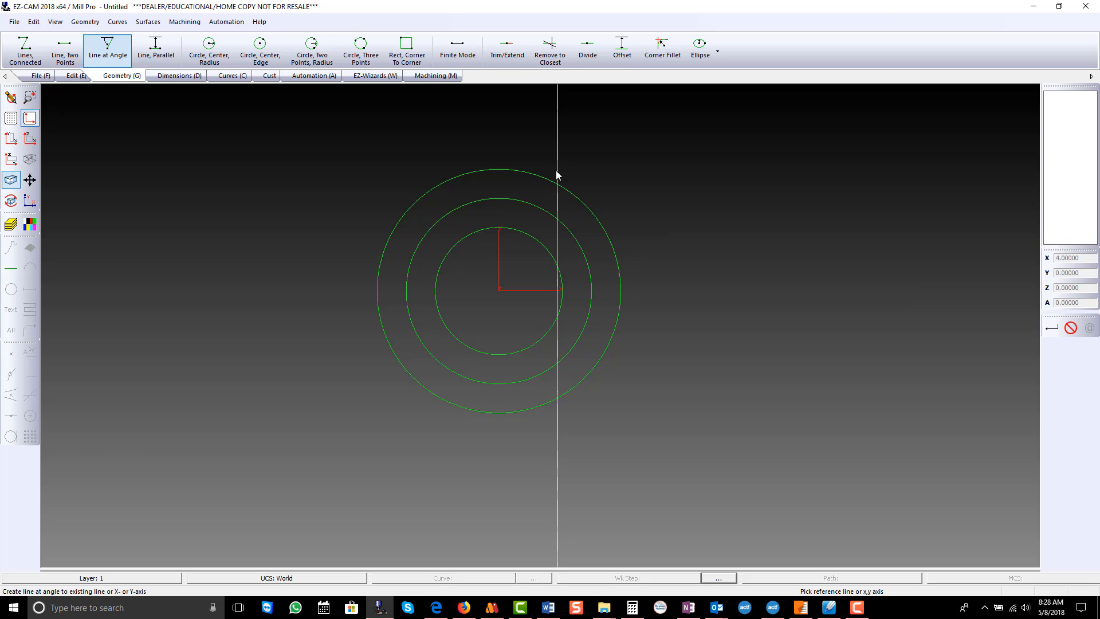
Draw a matching vertical line at X -4, at angle 0 to the existing vertical line.
left_click(558, 144)
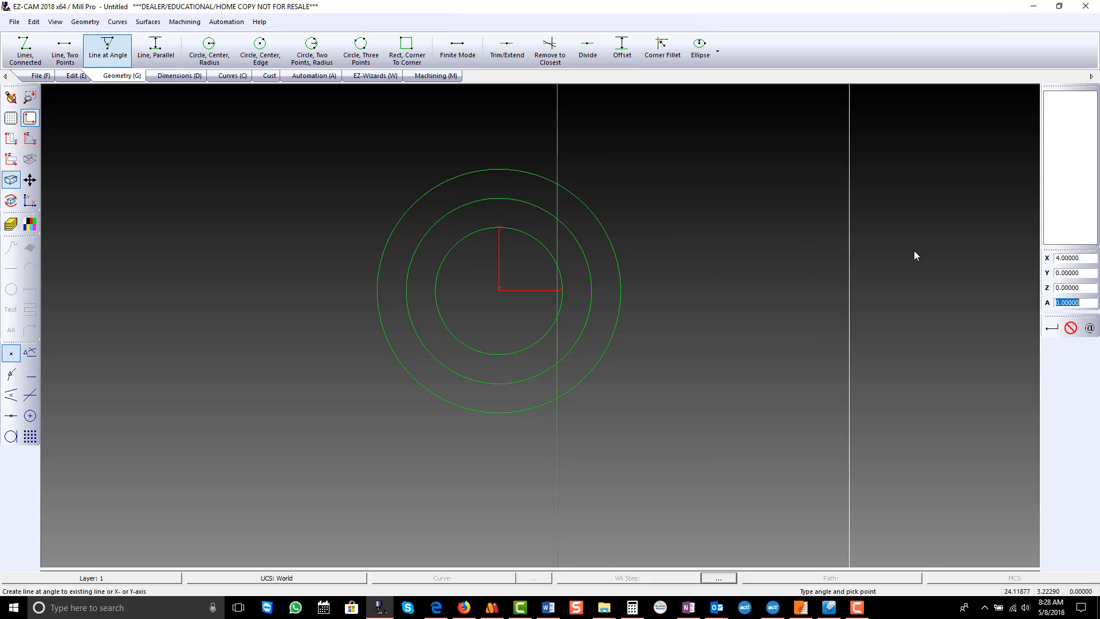
left_click(1058, 257)
type("-")
key("Return")
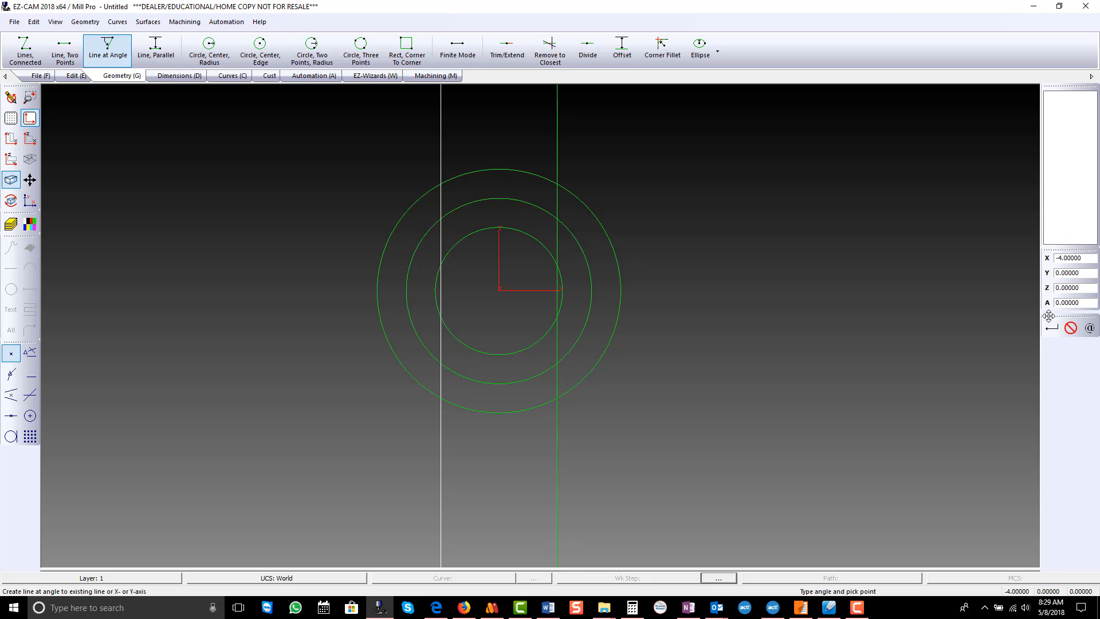
key("Return")
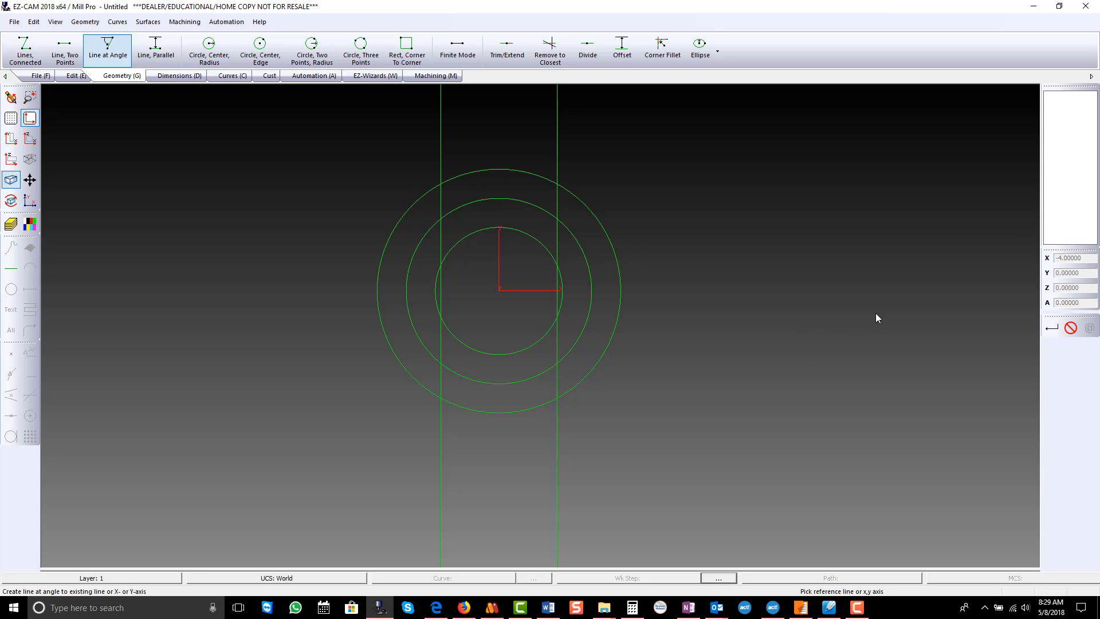
Draw two inner vertical lines at X 3.5 and X -3.5, parallel to the outer vertical line.
left_click(558, 144)
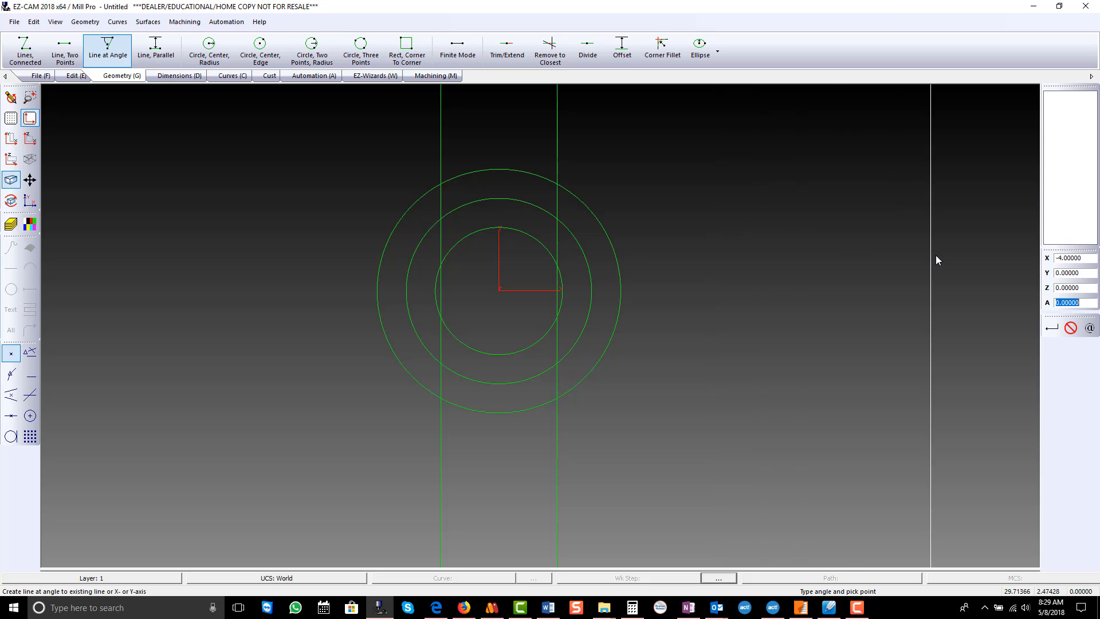
left_click(1074, 258)
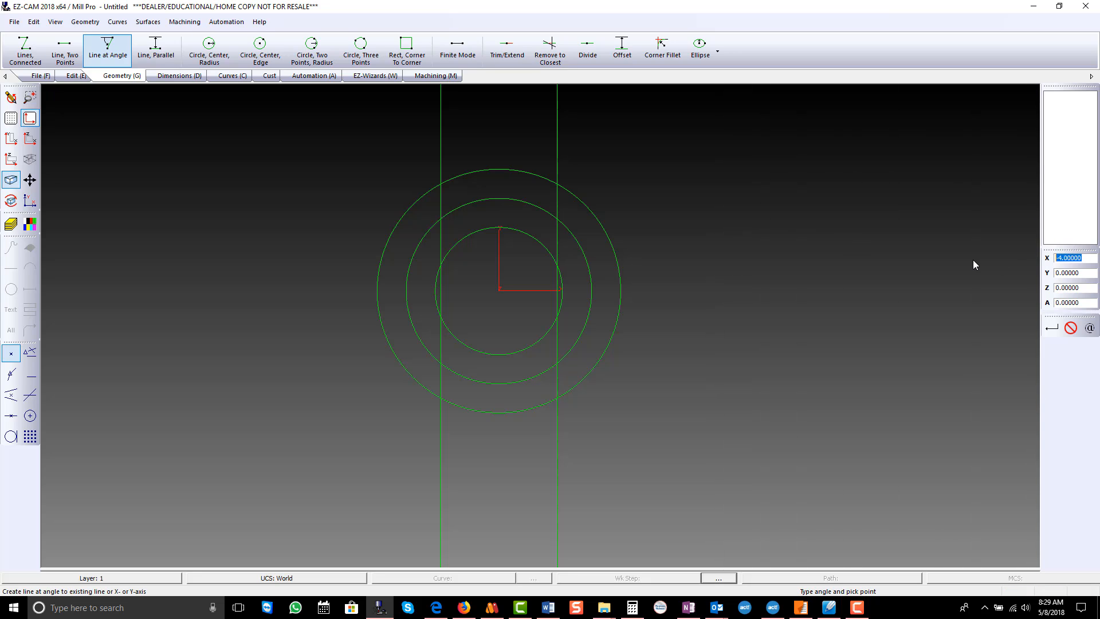
type("3.5")
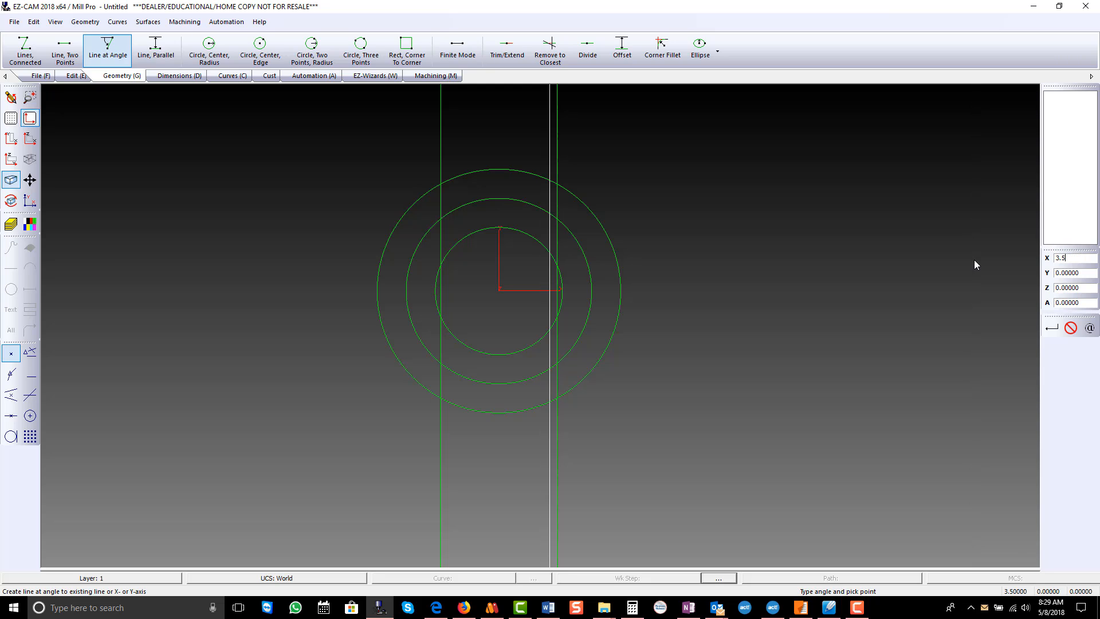
key("Return")
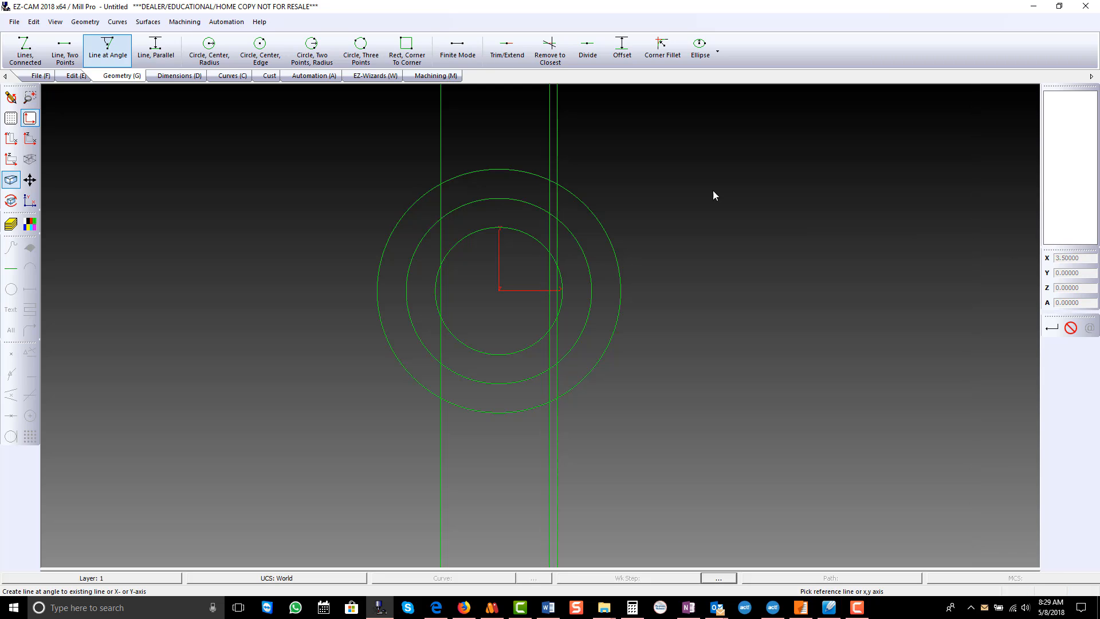
left_click(561, 121)
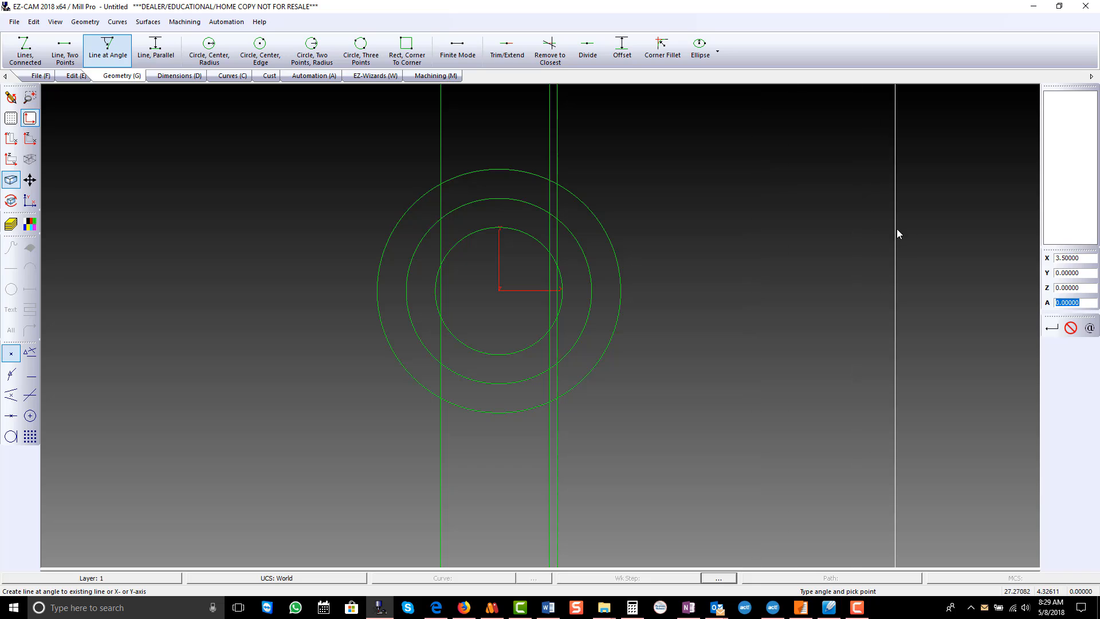
left_click(1058, 258)
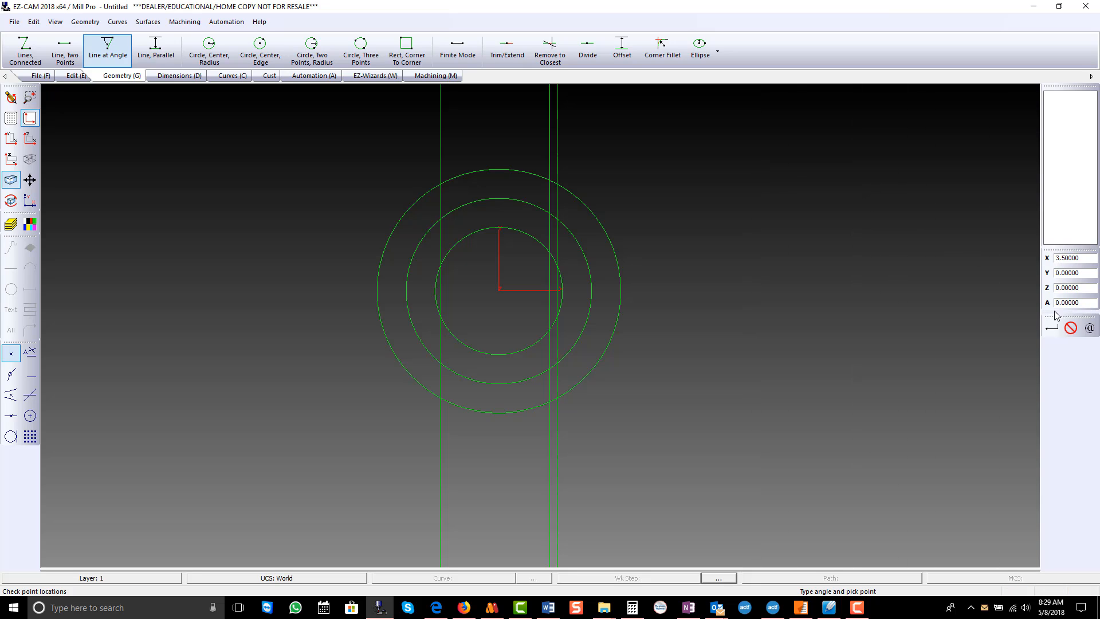
type("-")
key("Return")
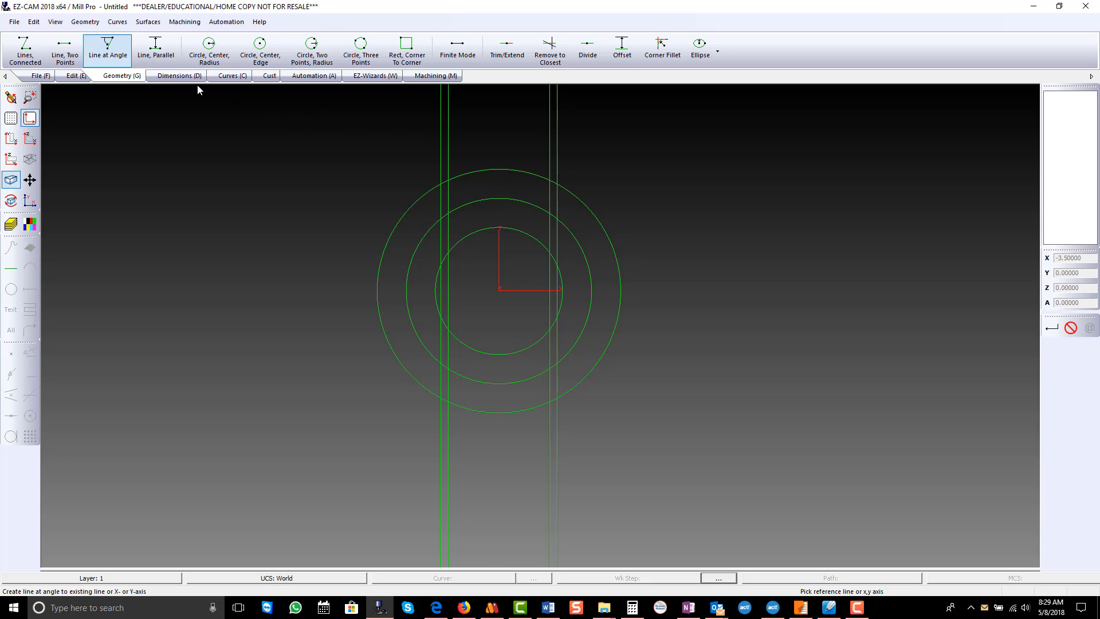
Draw a horizontal line at Y 13.75, using the X axis as the angle reference.
left_click(513, 289)
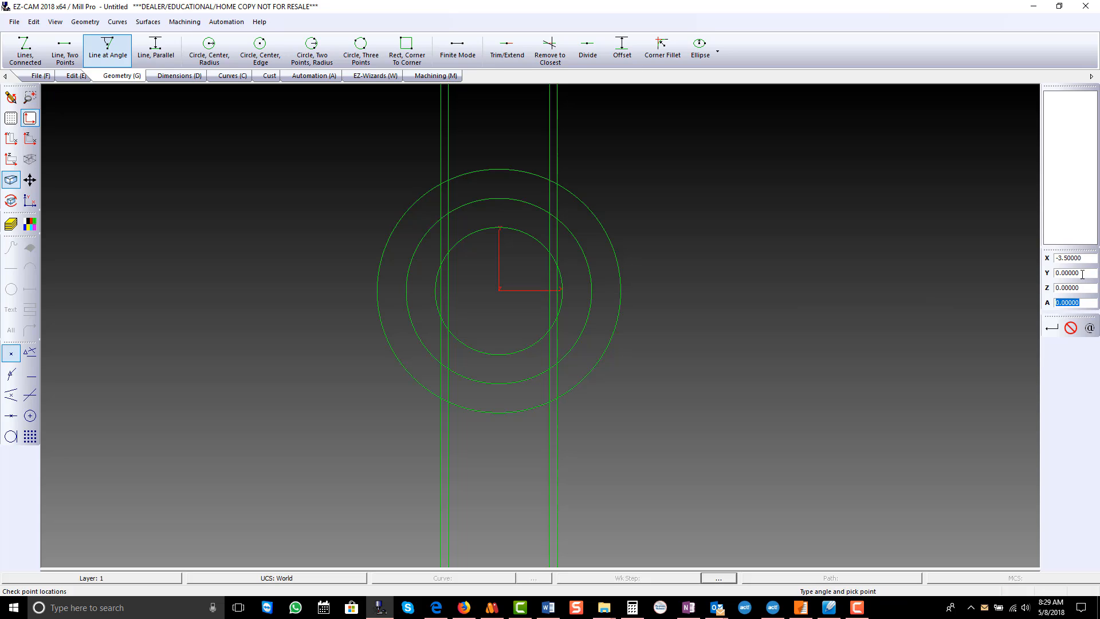
left_click(1083, 274)
type("13.75")
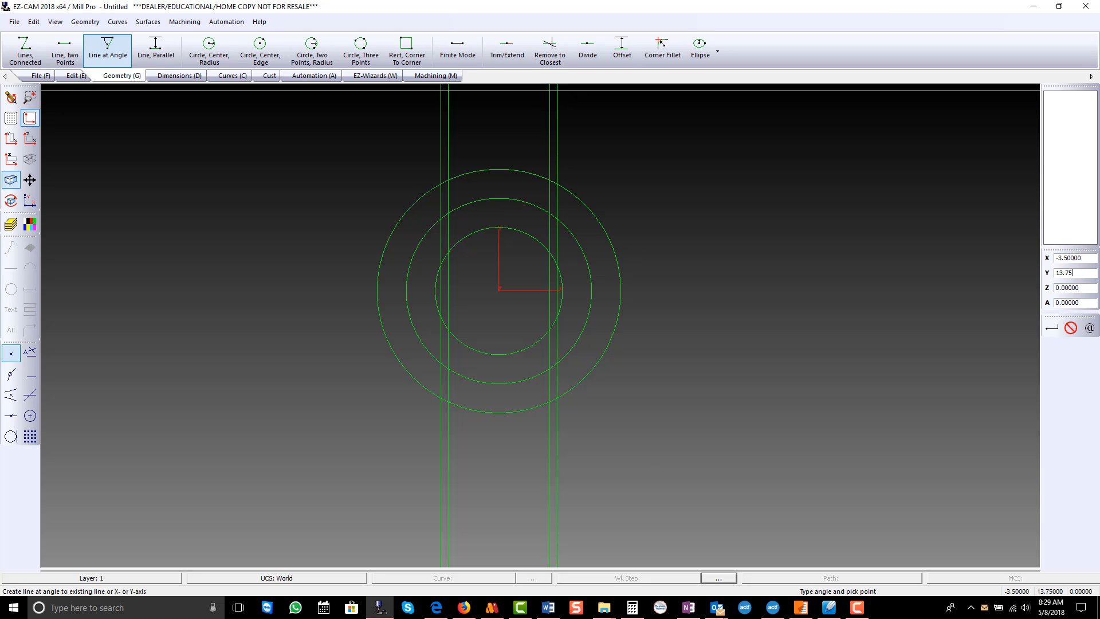
key("Return")
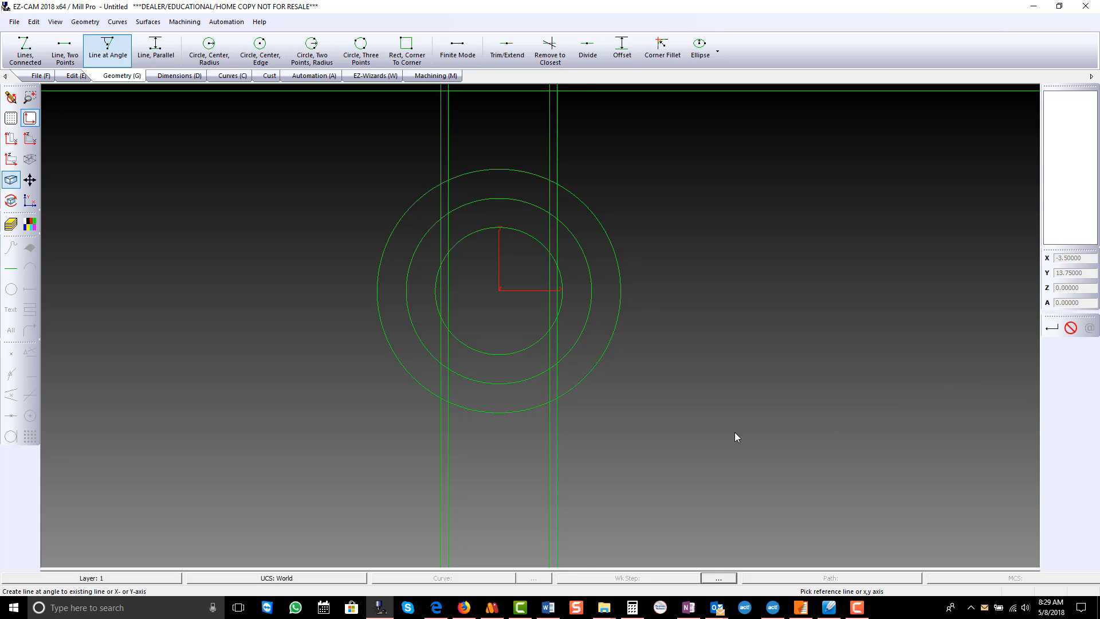
Remove the horizontal line's ends outside the outer verticals and the four vertical line sections above the horizontal line.
scroll(735, 433, "down", 1)
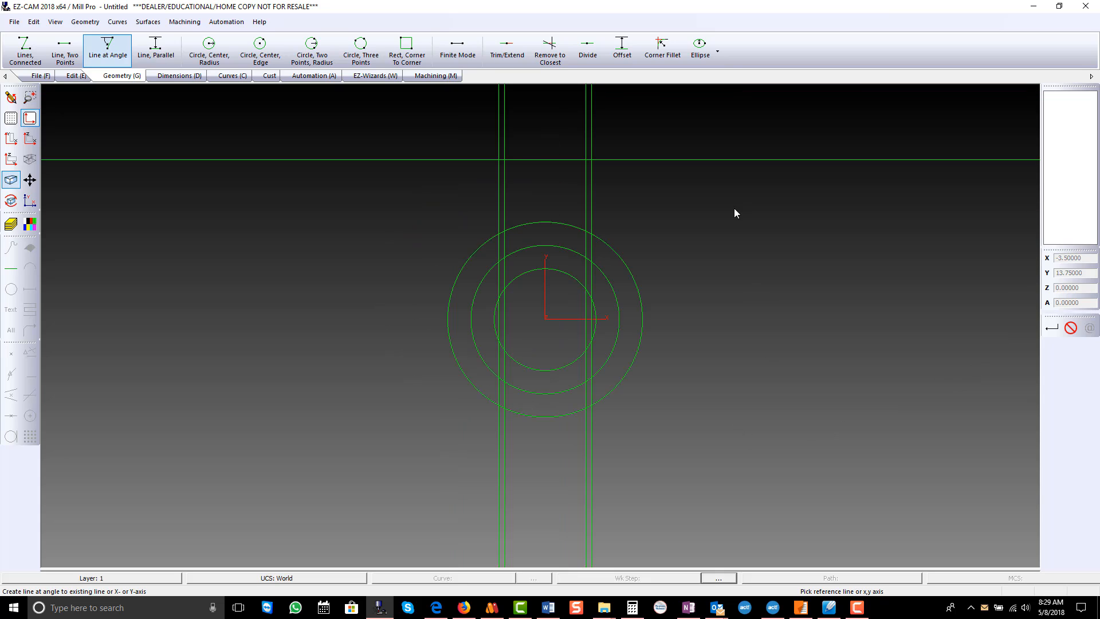
left_click(549, 51)
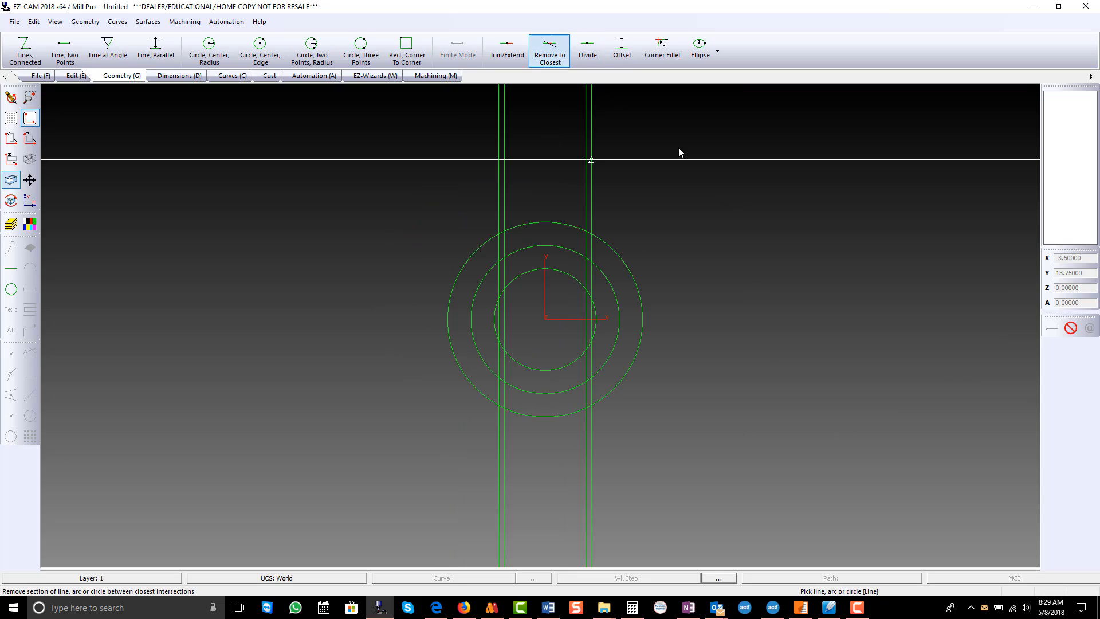
left_click(759, 160)
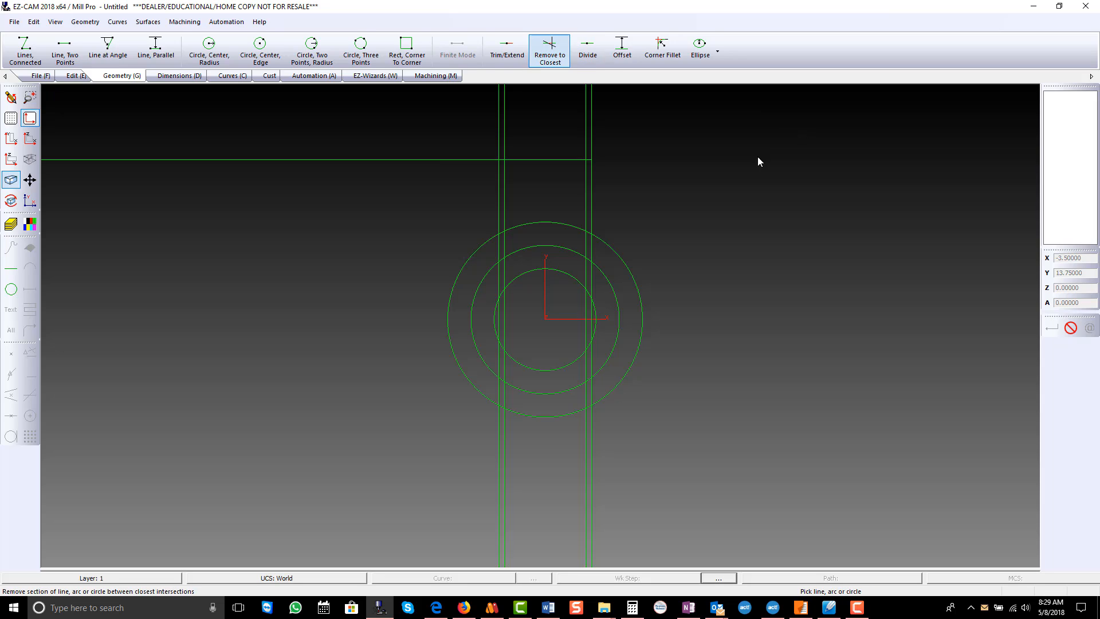
left_click(427, 159)
left_click(500, 100)
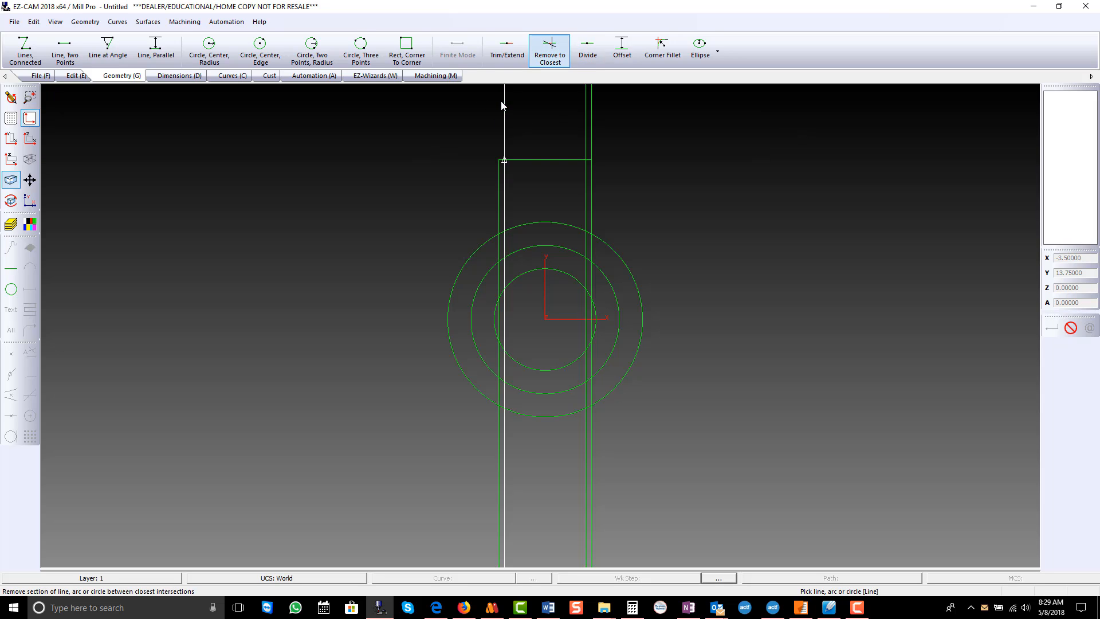
left_click(503, 105)
left_click(585, 107)
left_click(591, 110)
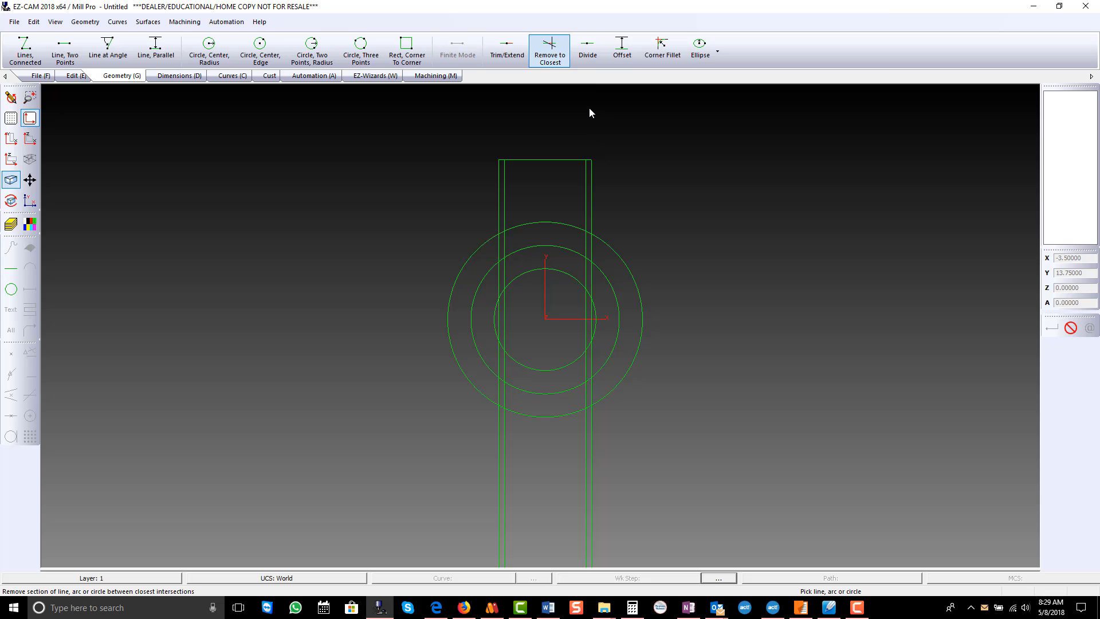
Offset the upper horizontal line 0.875 downward between the outer vertical lines.
scroll(578, 147, "up", 4)
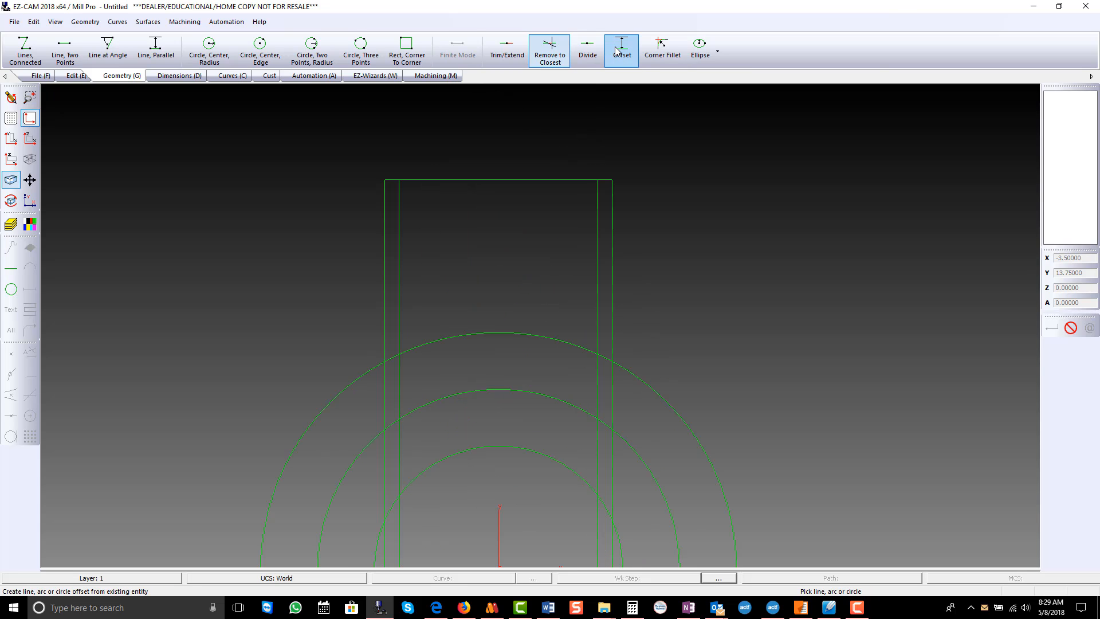
left_click(599, 62)
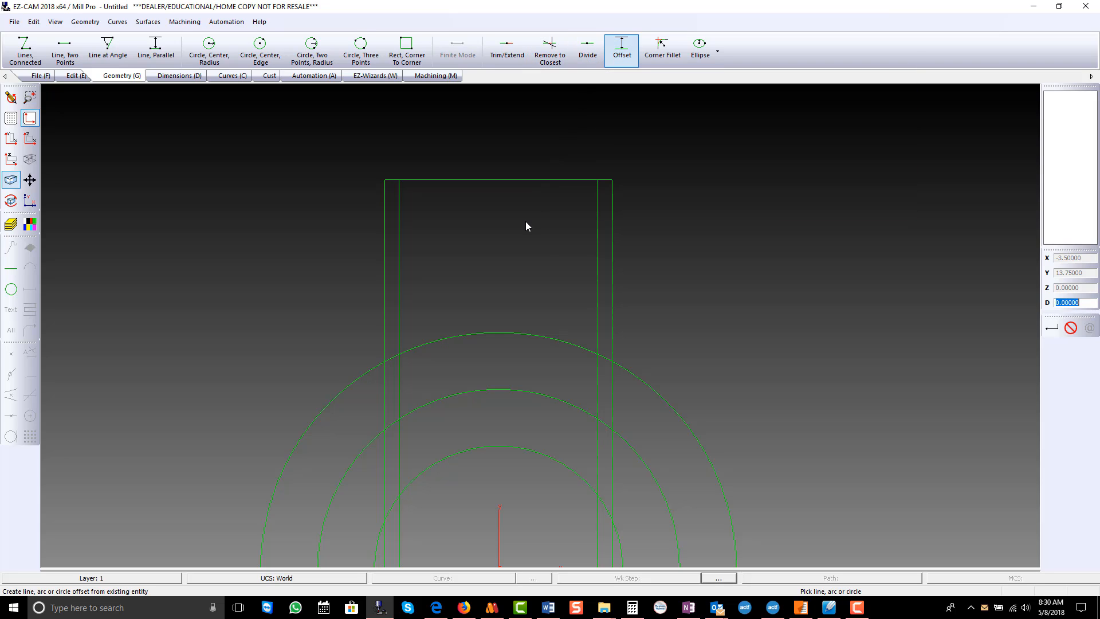
type(".875")
left_click(504, 184)
scroll(494, 156, "down", 1)
scroll(495, 159, "down", 2)
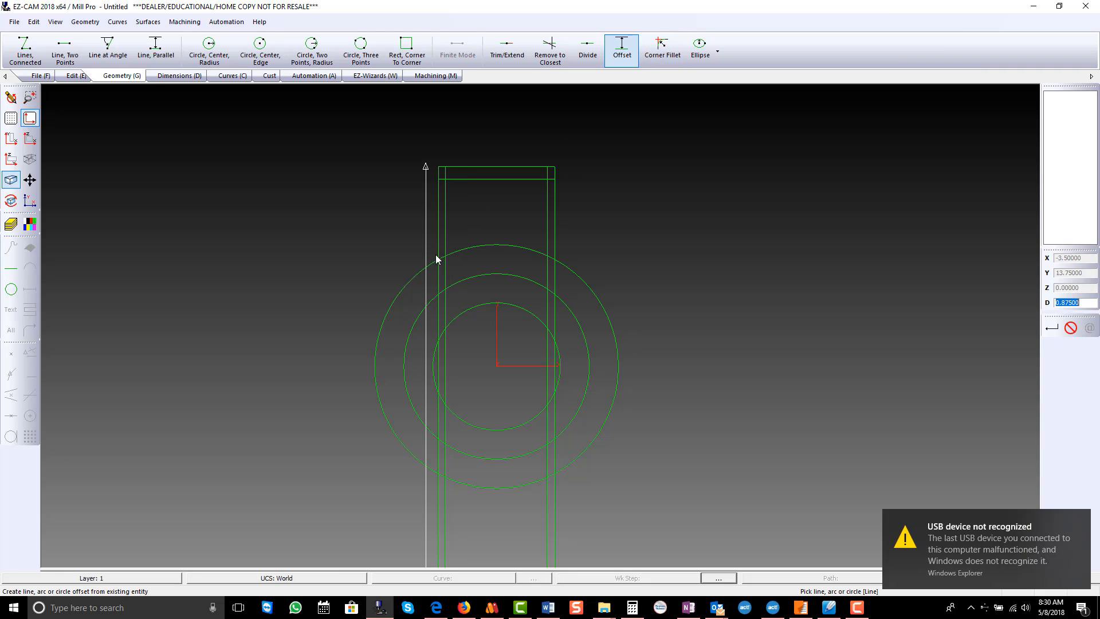
Add 1.5 radius corner fillets where the left and right outer vertical lines meet the outermost circle above center.
left_click(653, 57)
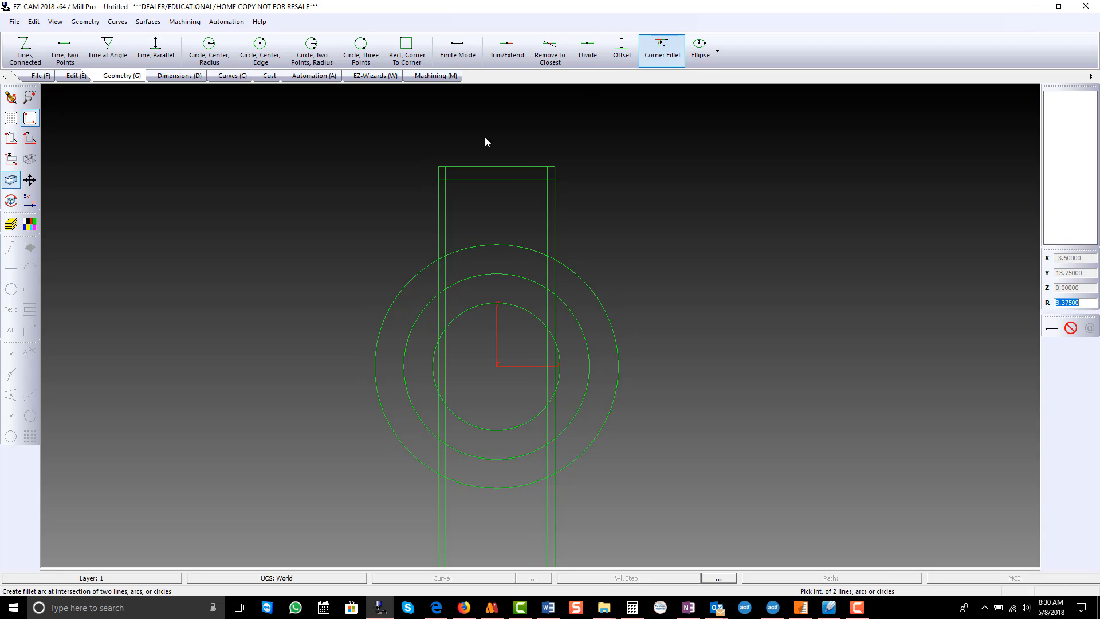
type("1.5")
left_click(434, 256)
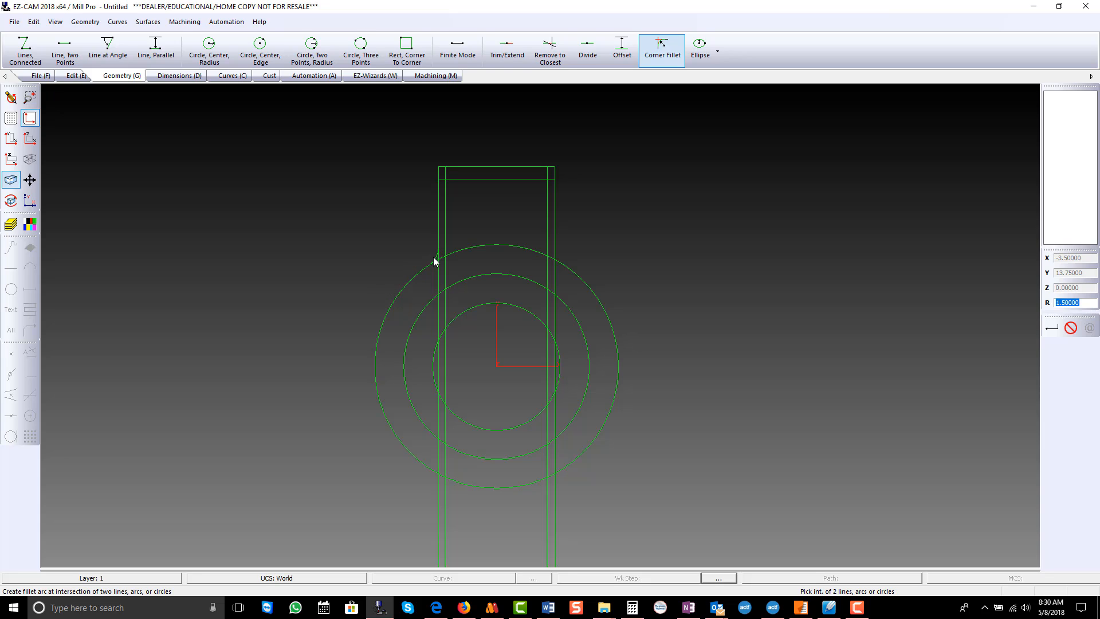
left_click(559, 259)
Draw a circle of radius 11.5 centered on the existing concentric circles.
left_click(209, 52)
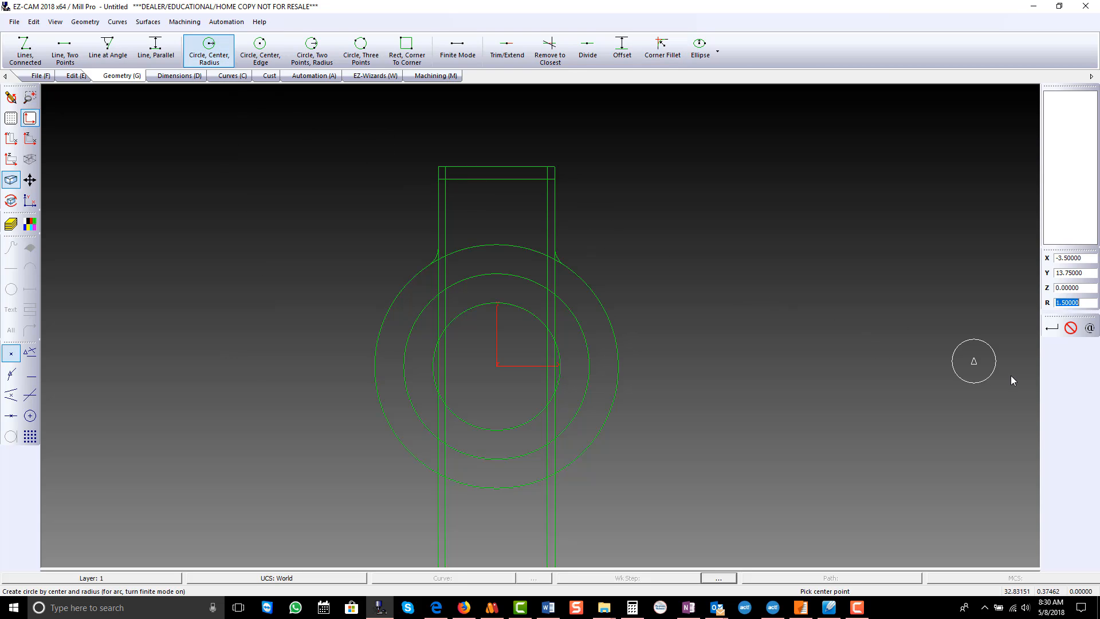
type("11.5")
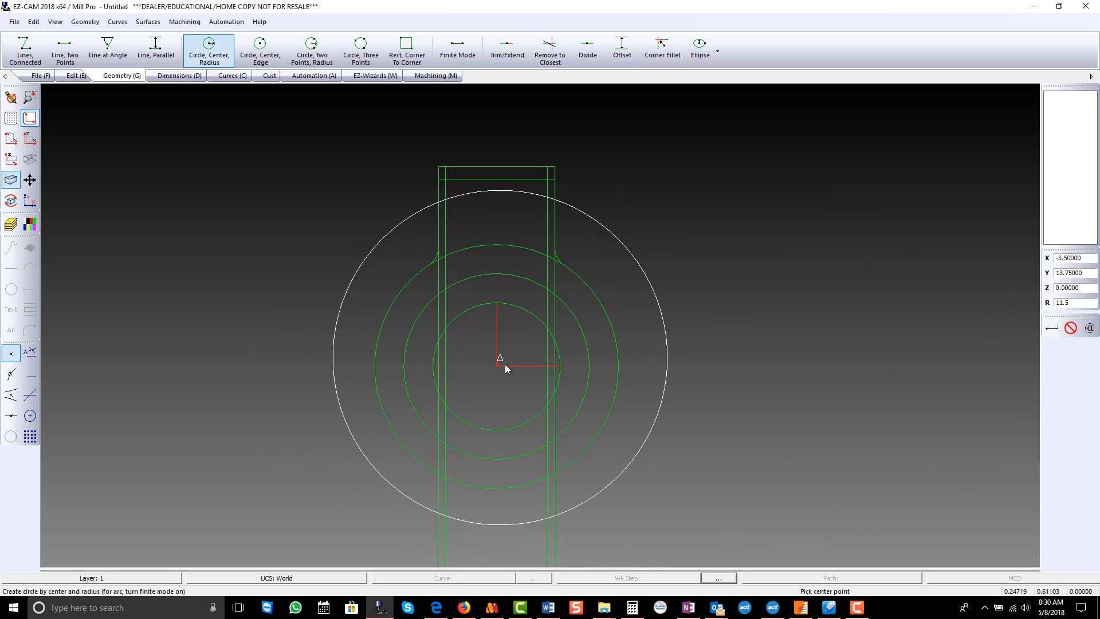
left_click(37, 412)
left_click(487, 428)
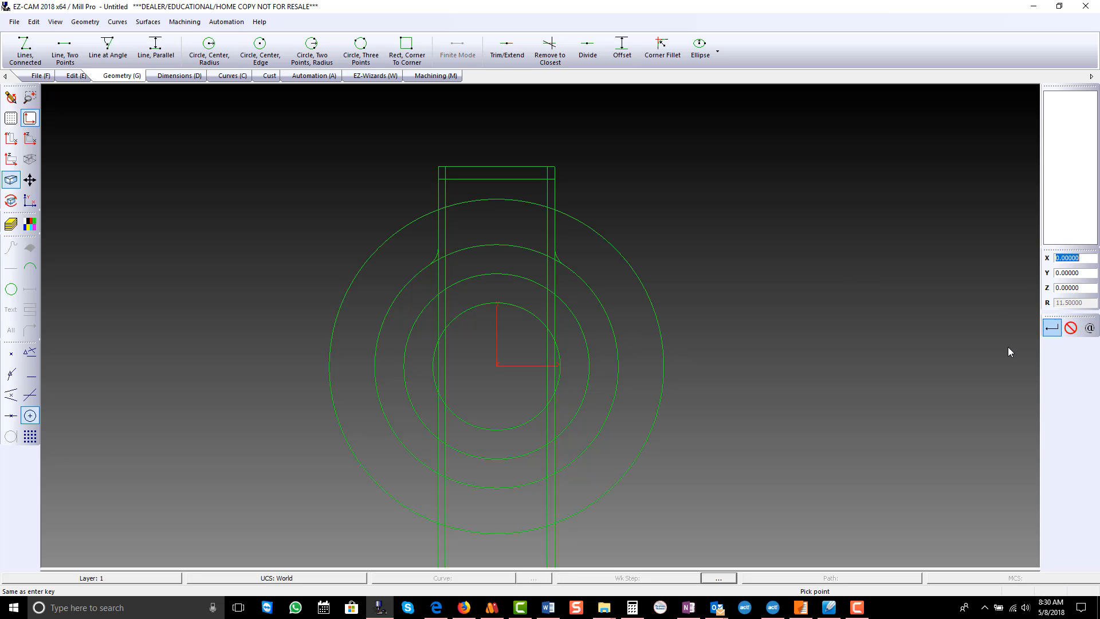
Draw a line at 30 degrees to the verticals through the upper intersection of the right outer vertical and the 11.5 radius circle.
left_click(105, 55)
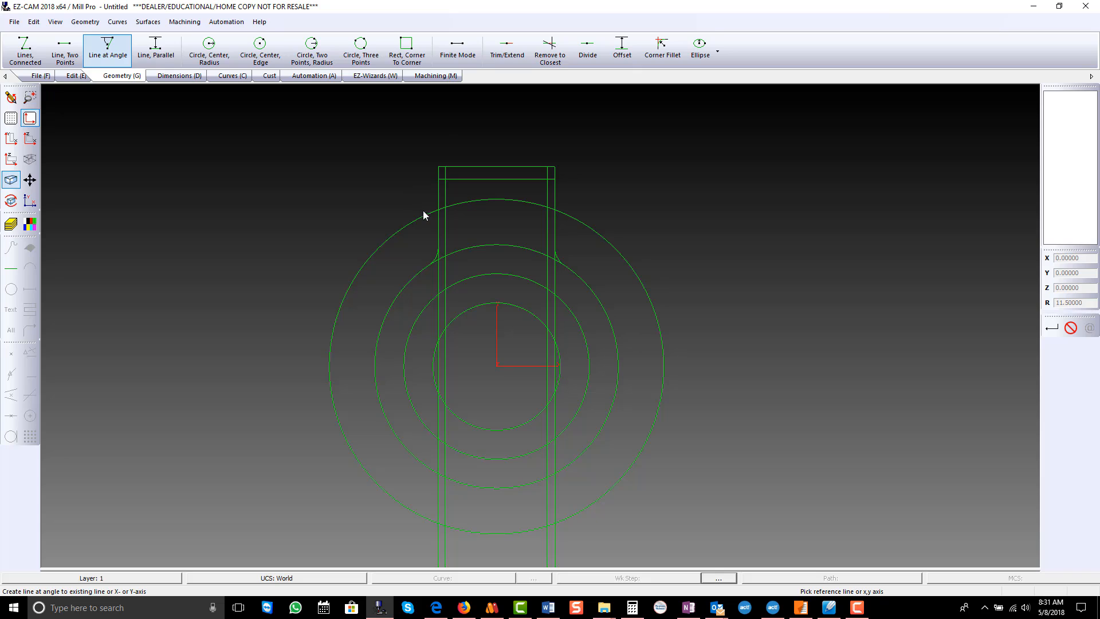
left_click(448, 237)
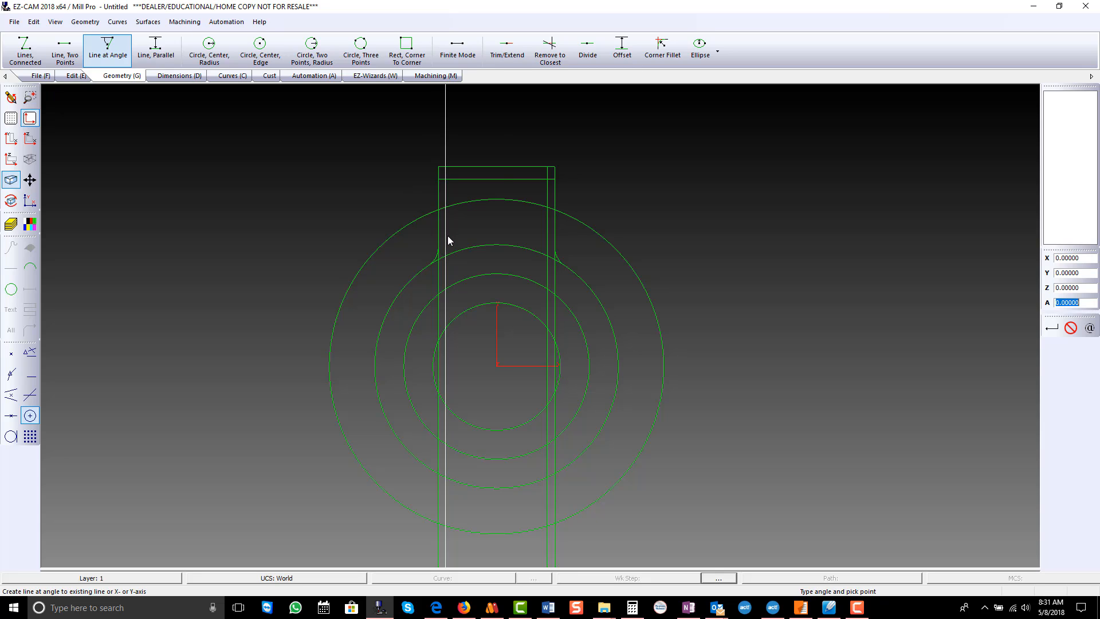
type("30")
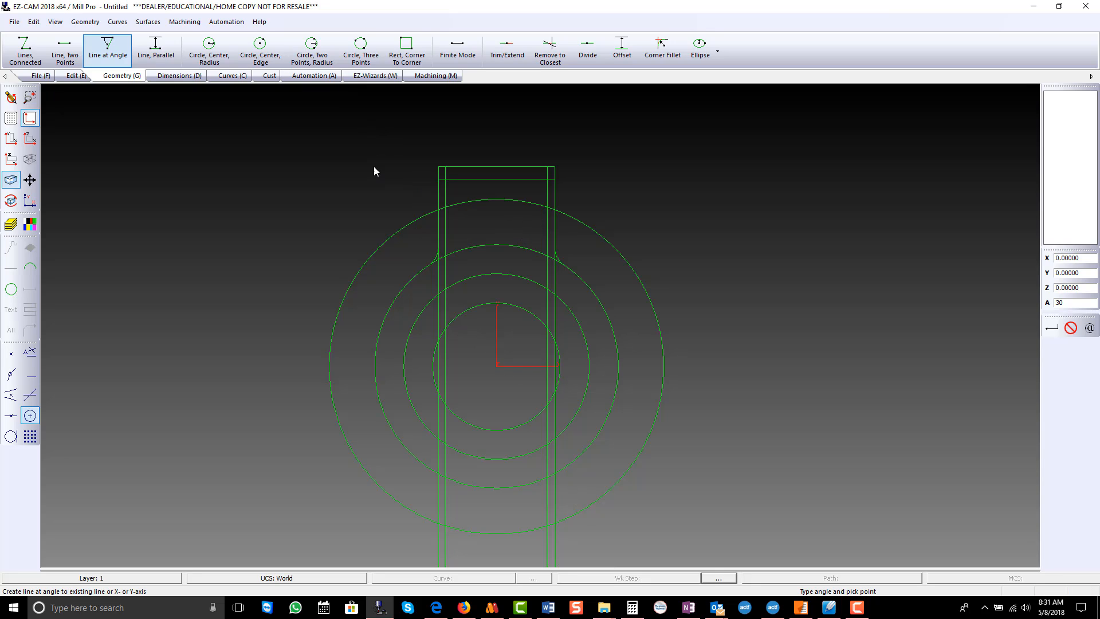
left_click(31, 352)
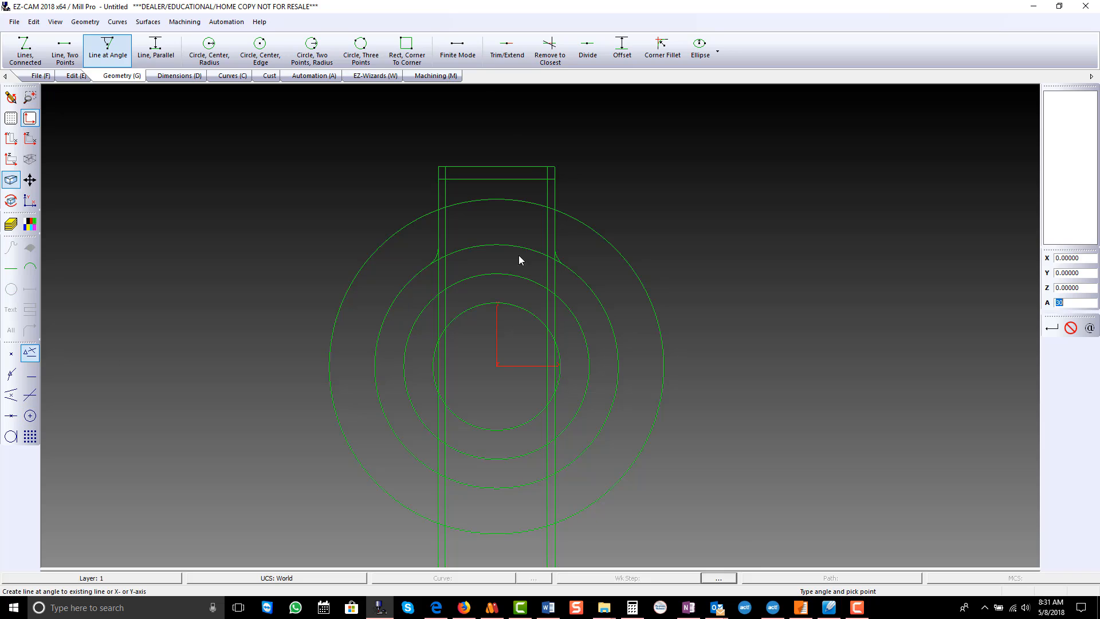
left_click(555, 210)
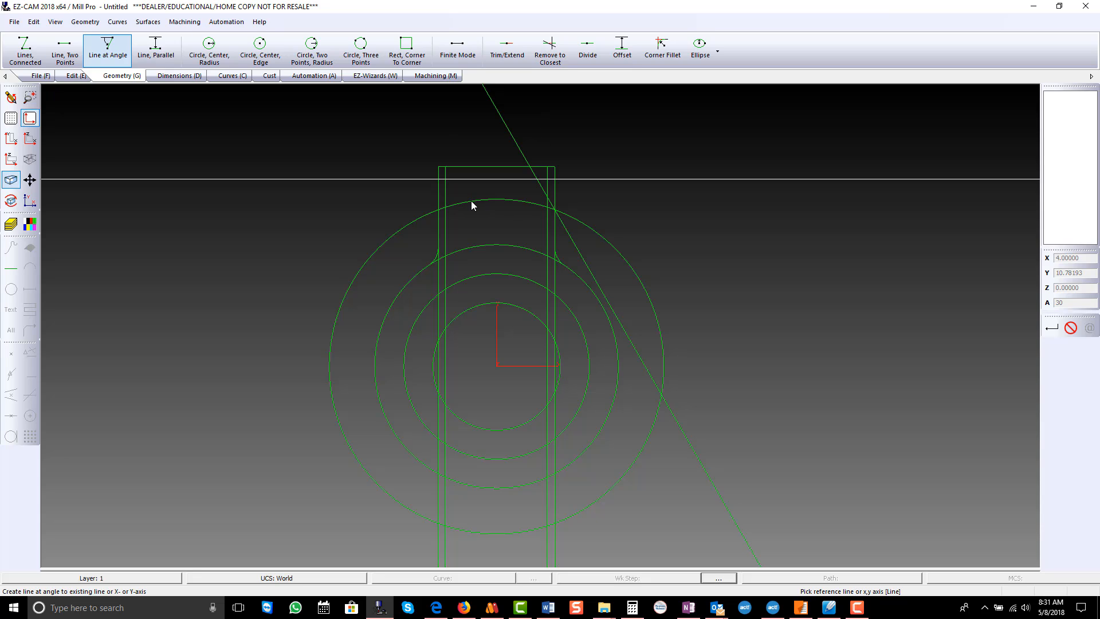
Draw a line at -30 degrees to the verticals through the upper intersection of the left outer vertical and the 11.5 radius circle.
left_click(453, 231)
type("-30")
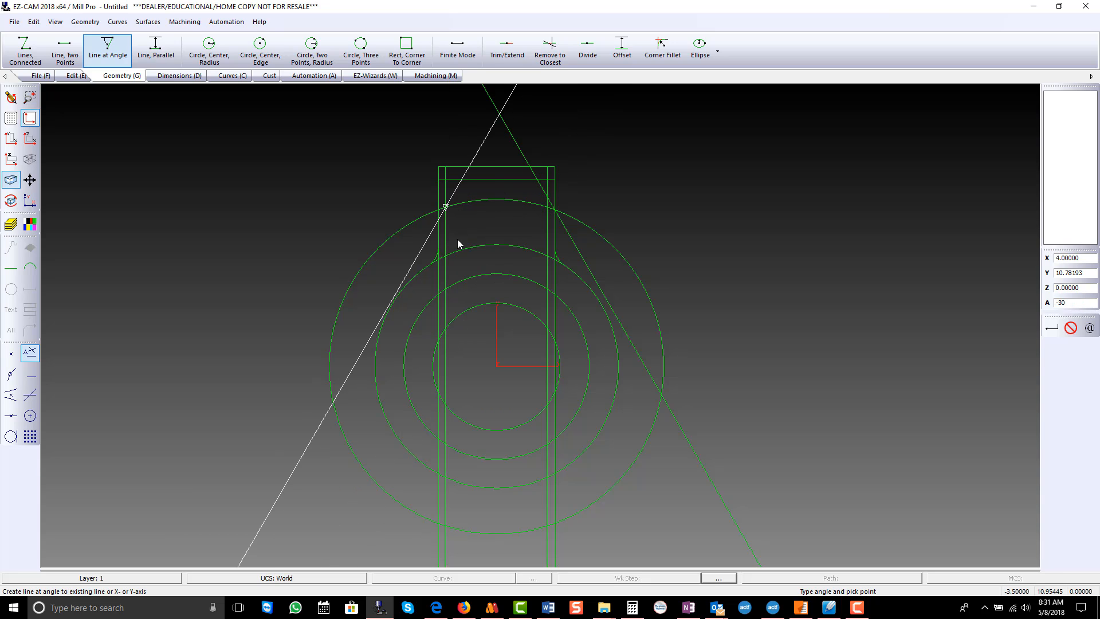
left_click(440, 210)
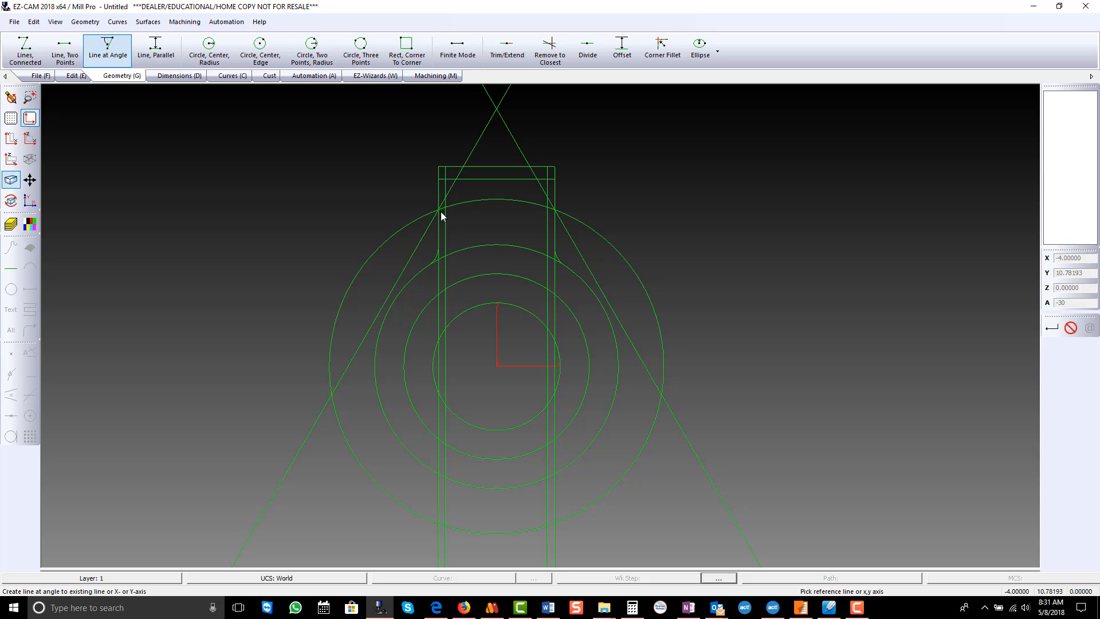
Remove the parts of both angled lines above the upper horizontal line and below their intersections with the outer verticals.
left_click(551, 51)
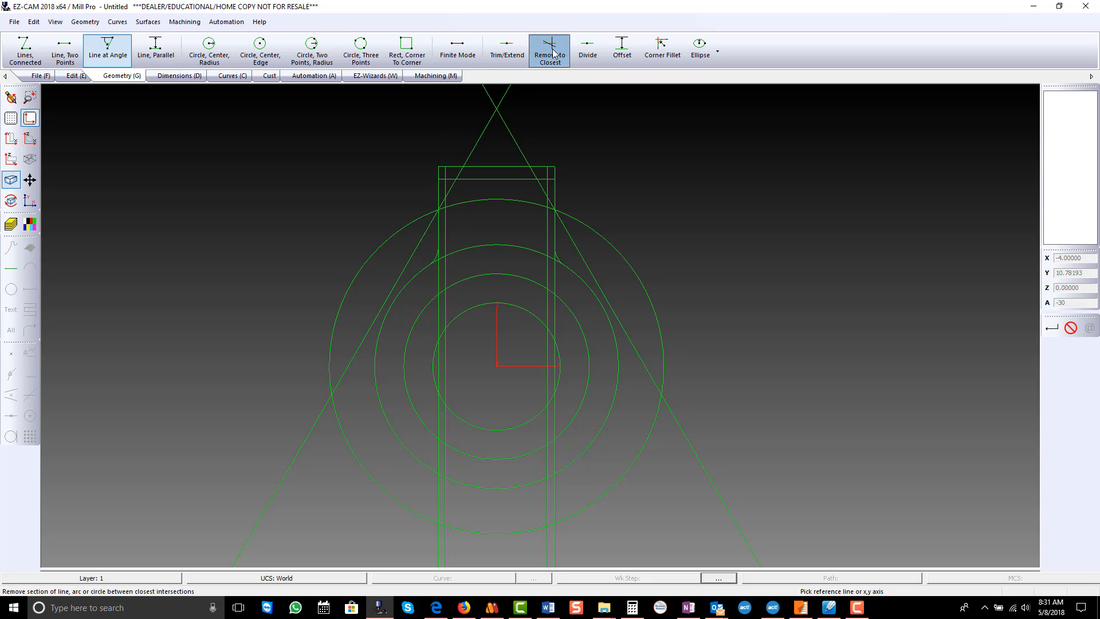
left_click(503, 111)
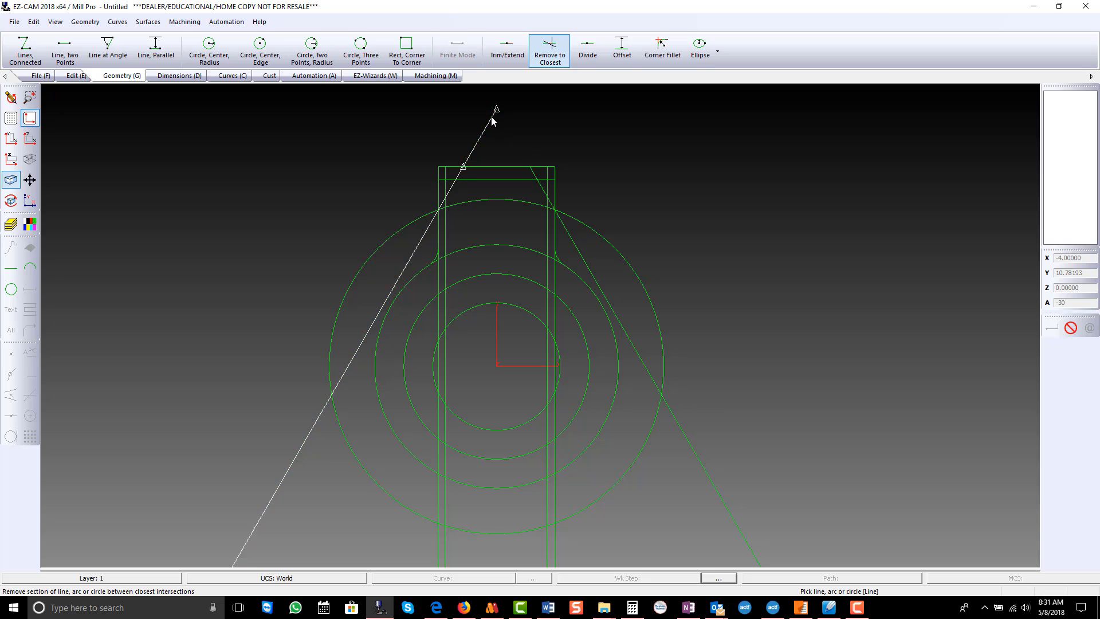
left_click(496, 116)
left_click(711, 445)
left_click(358, 334)
left_click(305, 429)
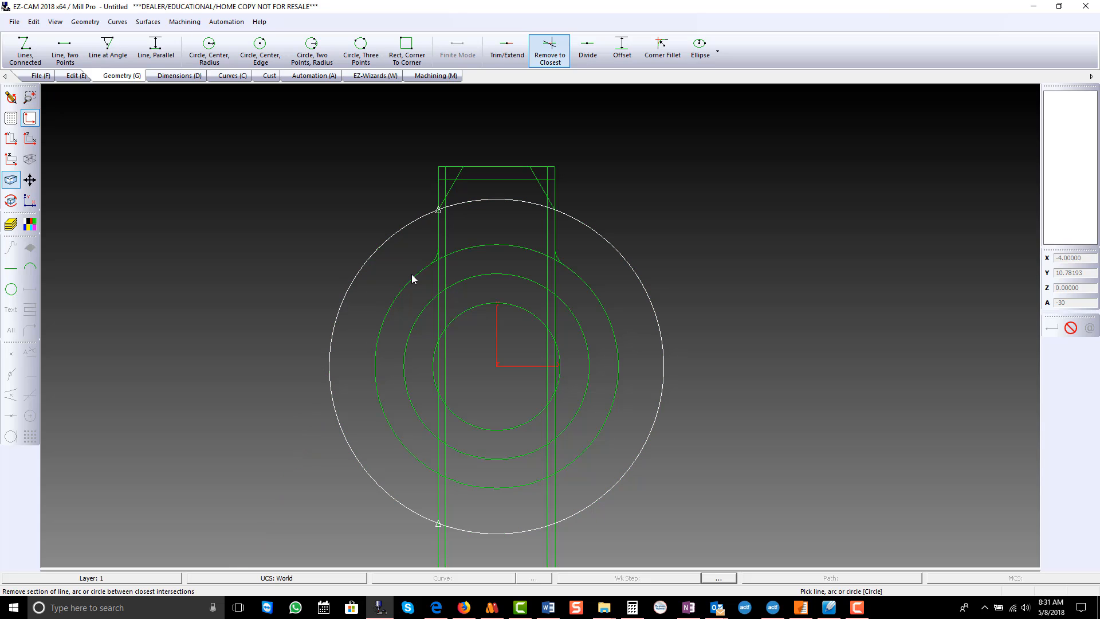
Remove the left outer vertical above the angled line, both horizontal ends beyond the inner vertical, and the inner vertical just below the lower horizontal.
scroll(465, 187, "up", 4)
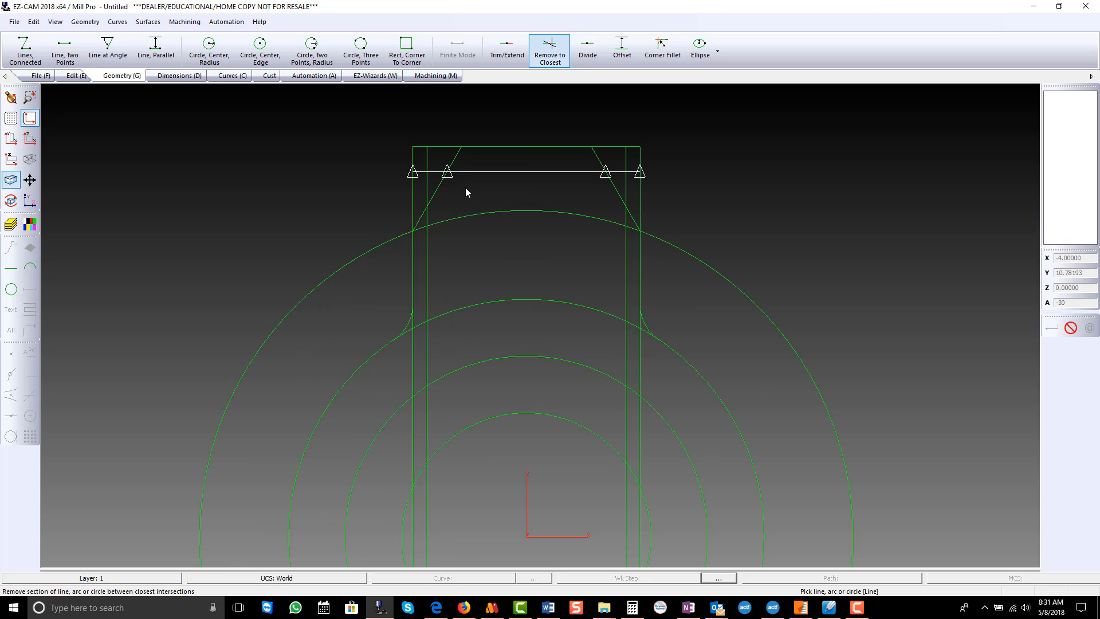
left_click(416, 193)
left_click(428, 192)
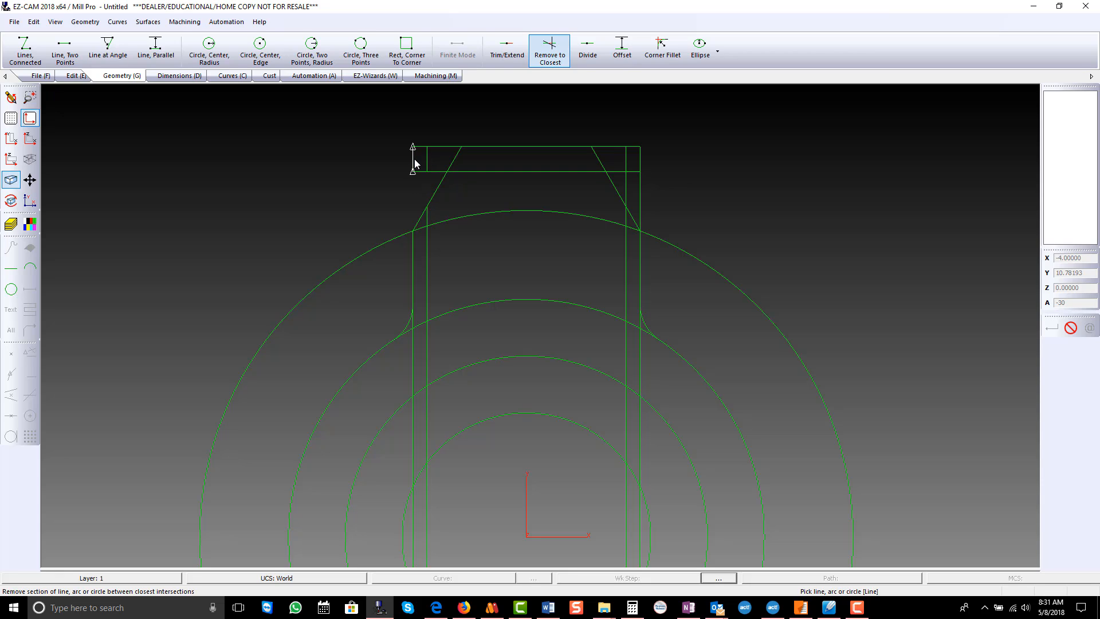
left_click(412, 165)
left_click(418, 148)
left_click(415, 172)
left_click(413, 172)
left_click(637, 147)
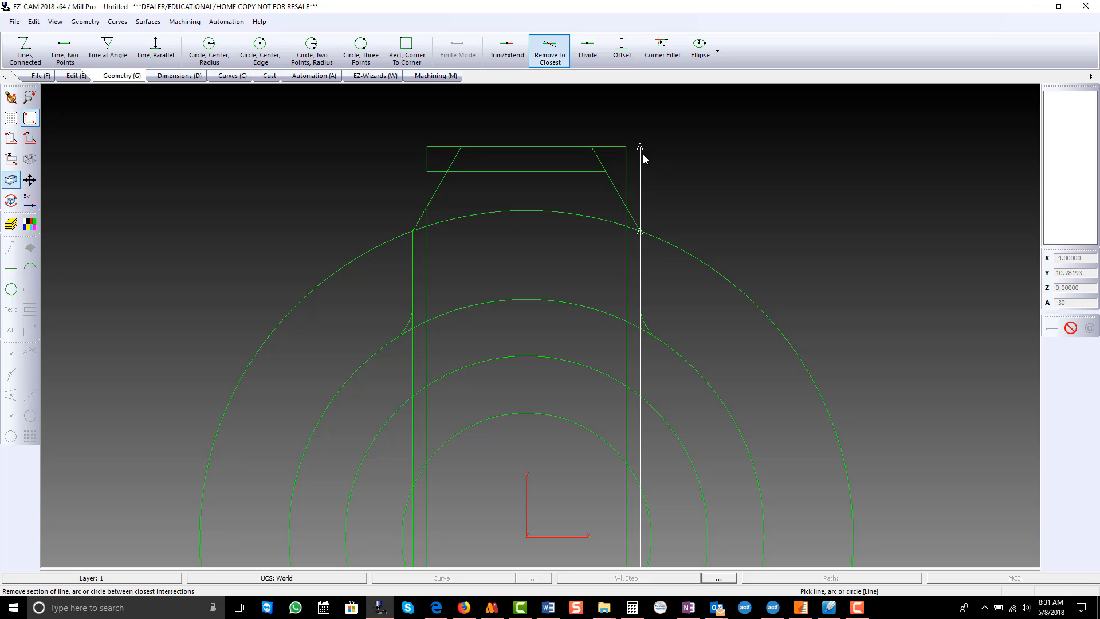
left_click(76, 76)
left_click(23, 50)
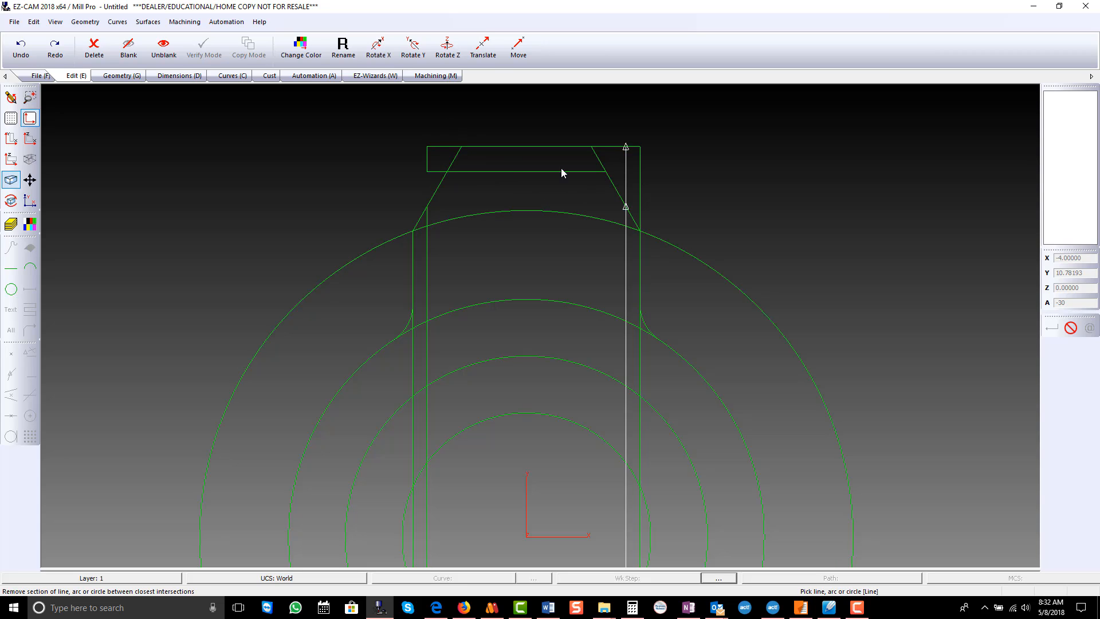
Extend the right end of the lower horizontal line to the right outer vertical line.
left_click(122, 80)
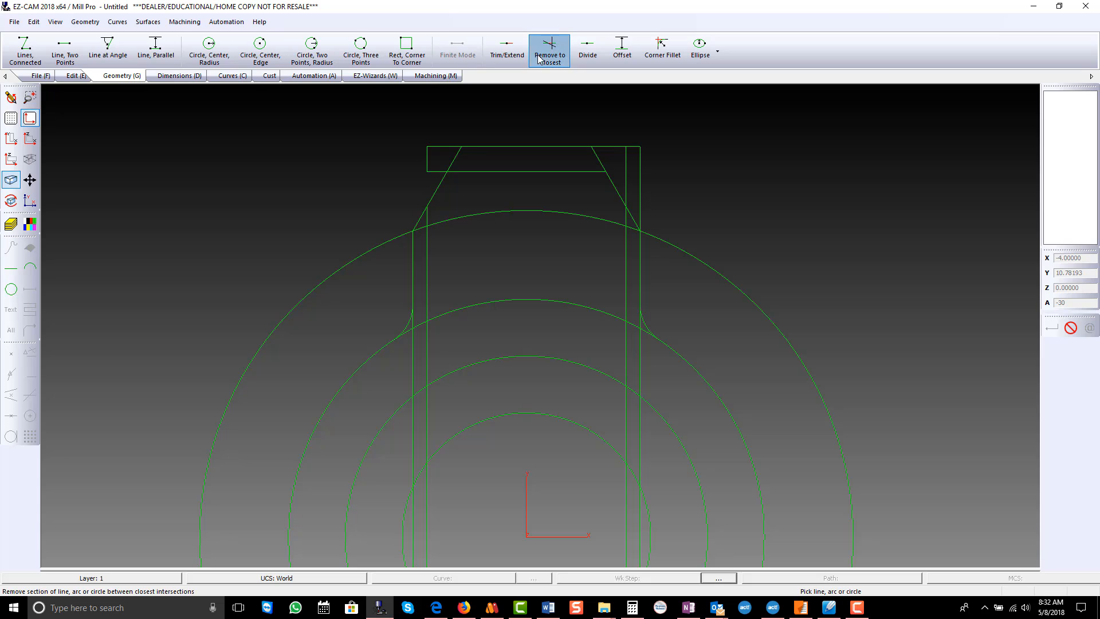
left_click(507, 50)
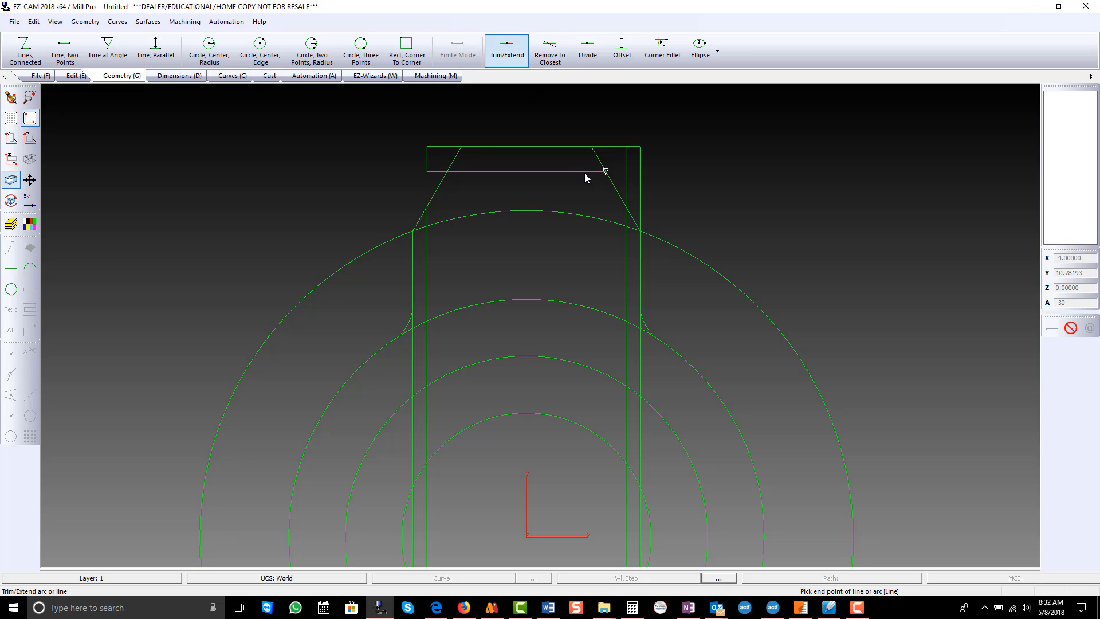
left_click(641, 180)
Remove the right outer vertical above the angled line, both horizontal ends beyond the inner vertical, and the inner vertical just below the lower horizontal.
left_click(549, 55)
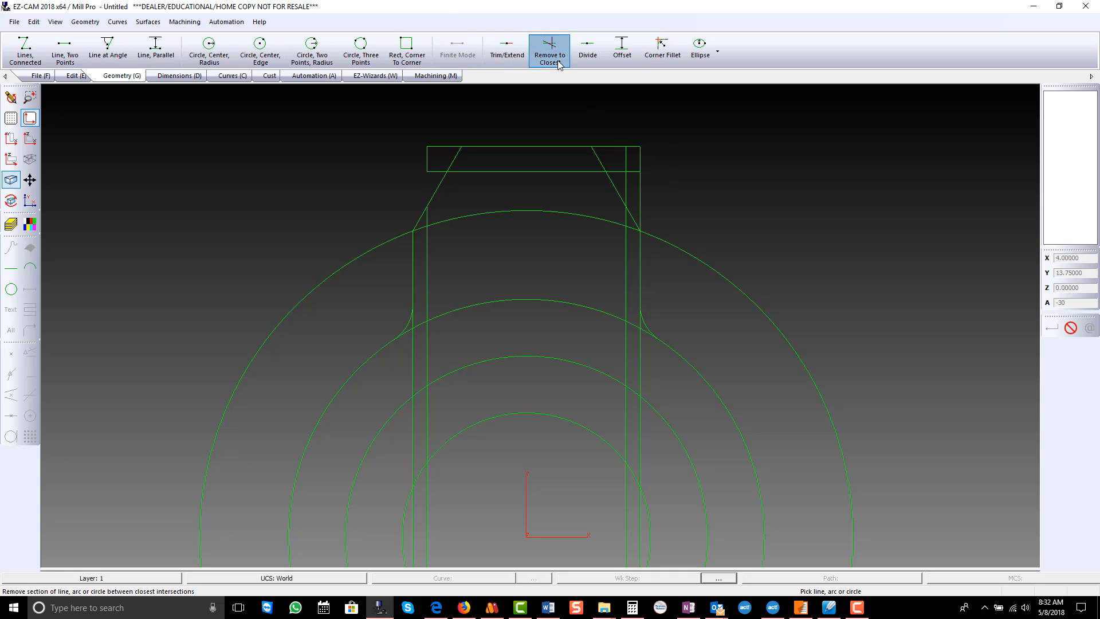
left_click(647, 155)
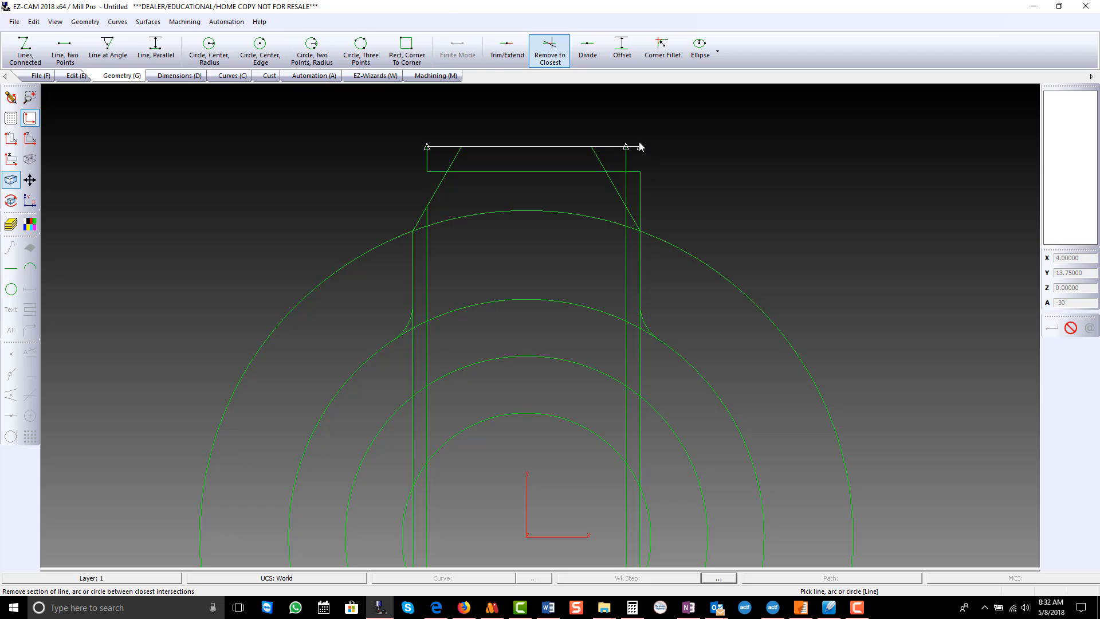
left_click(643, 148)
left_click(636, 168)
left_click(649, 177)
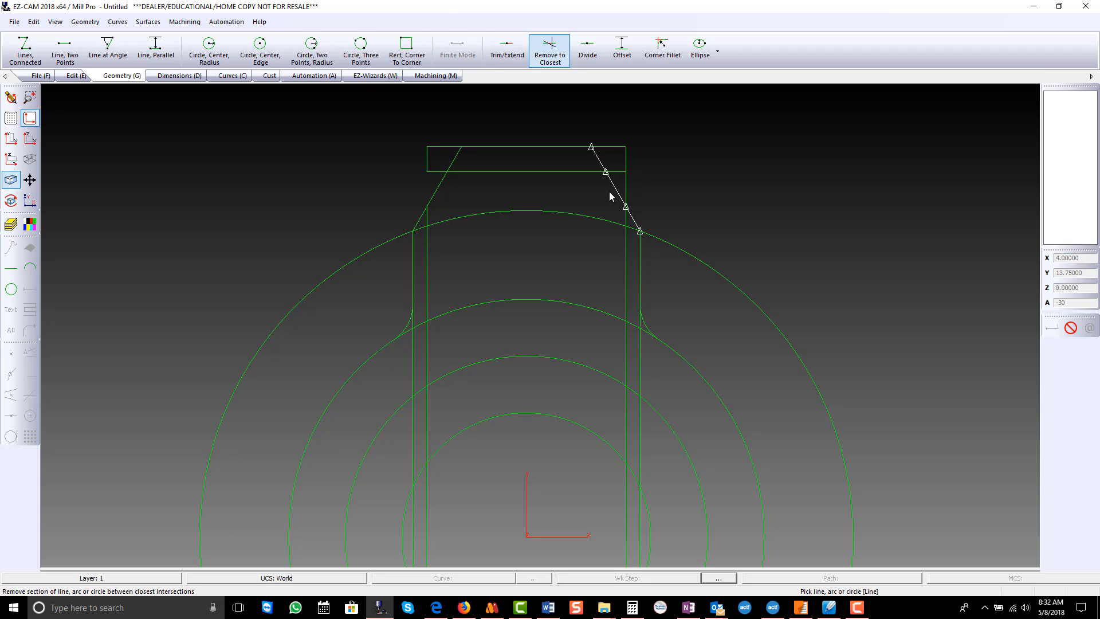
left_click(625, 182)
Remove the angled line sections between the two horizontals and the lower horizontal's middle section between the angled lines.
left_click(599, 159)
left_click(584, 173)
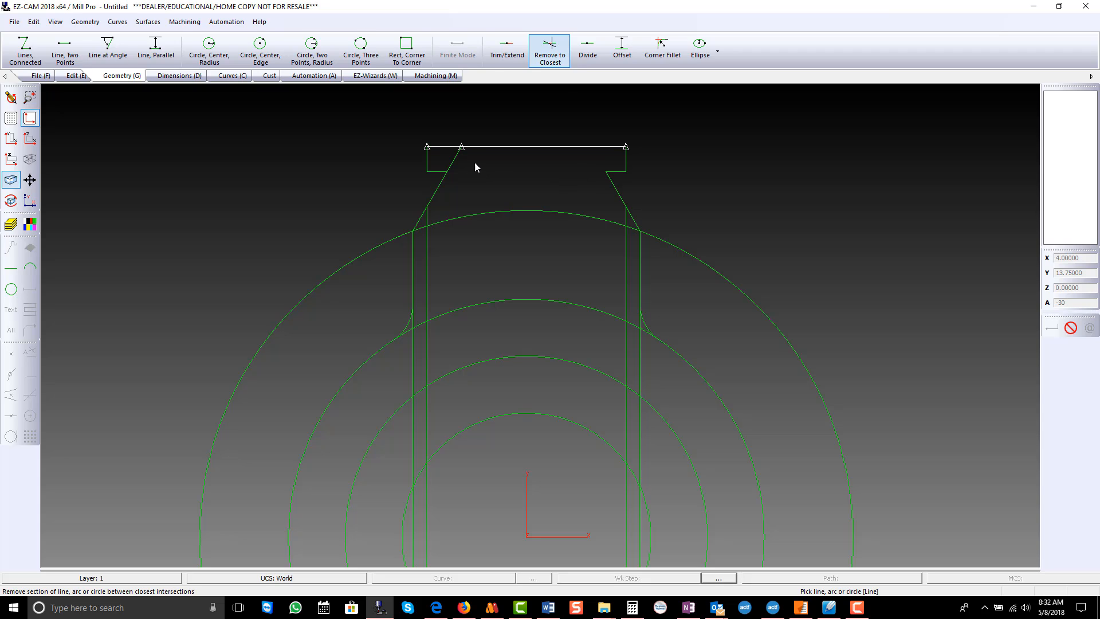
left_click(458, 162)
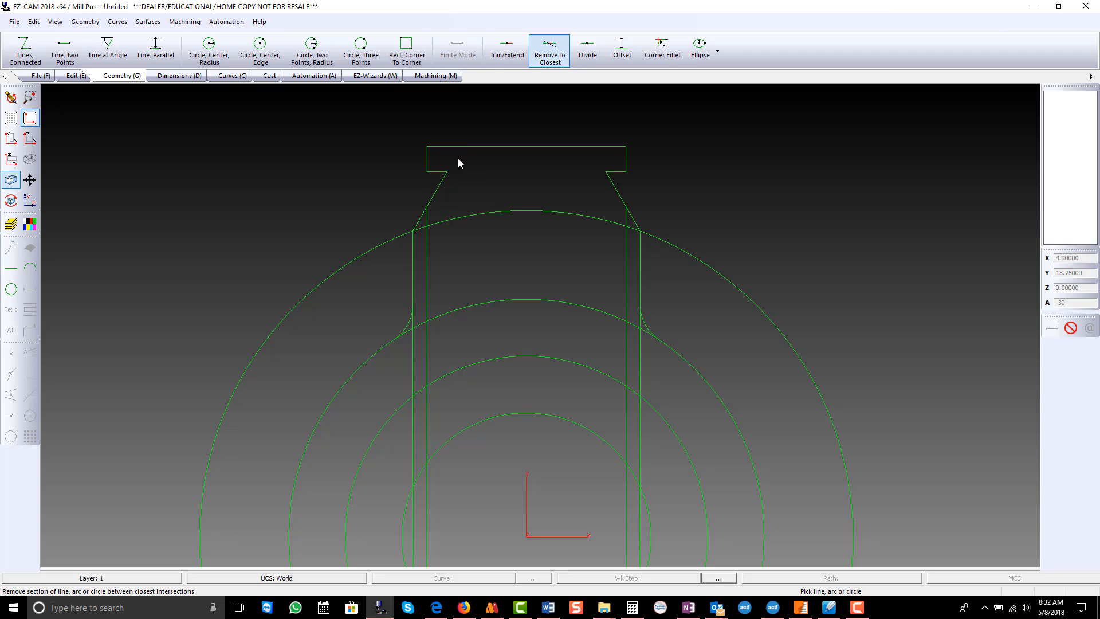
Remove the short inner vertical sections between the angled lines and the 11.5 radius circle on both sides.
left_click(427, 216)
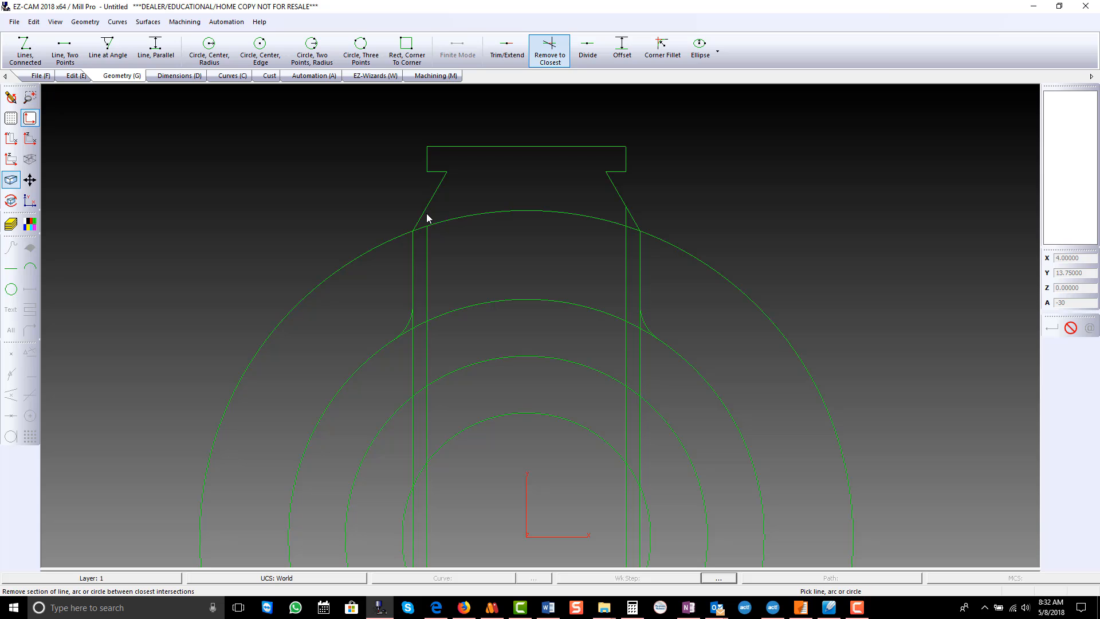
left_click(623, 214)
scroll(503, 156, "down", 2)
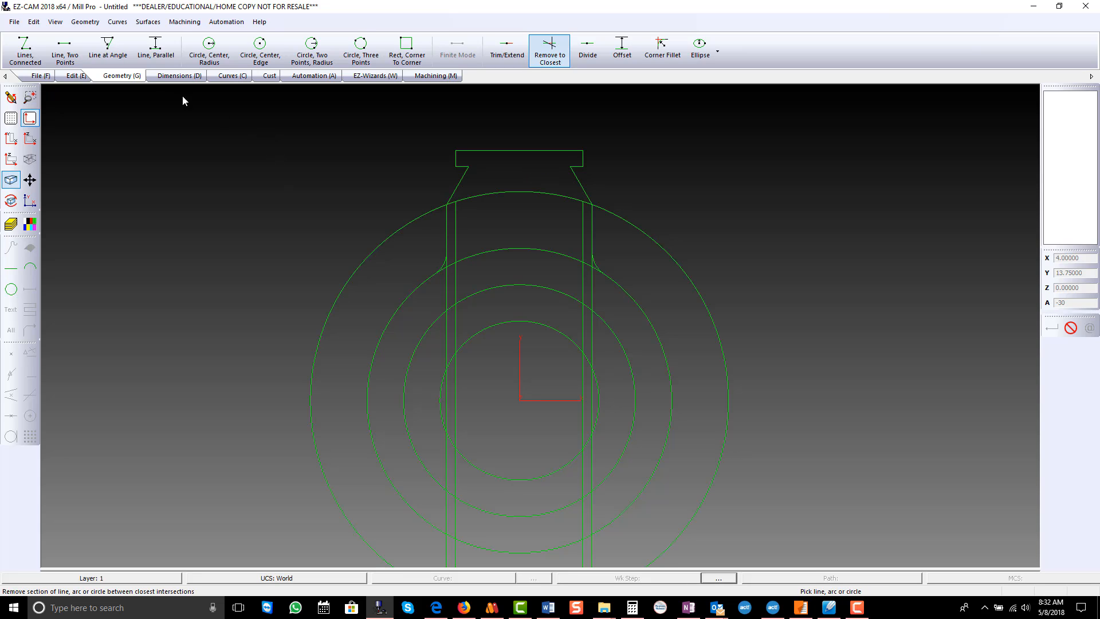
Delete the 11.5 radius construction circle.
left_click(74, 76)
left_click(94, 49)
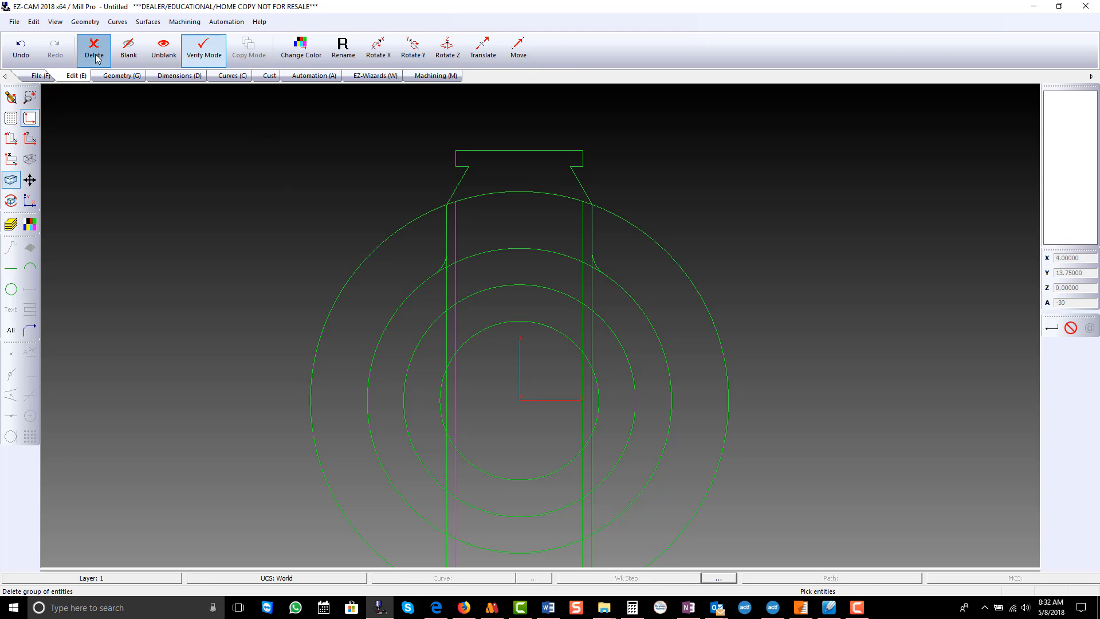
left_click(391, 234)
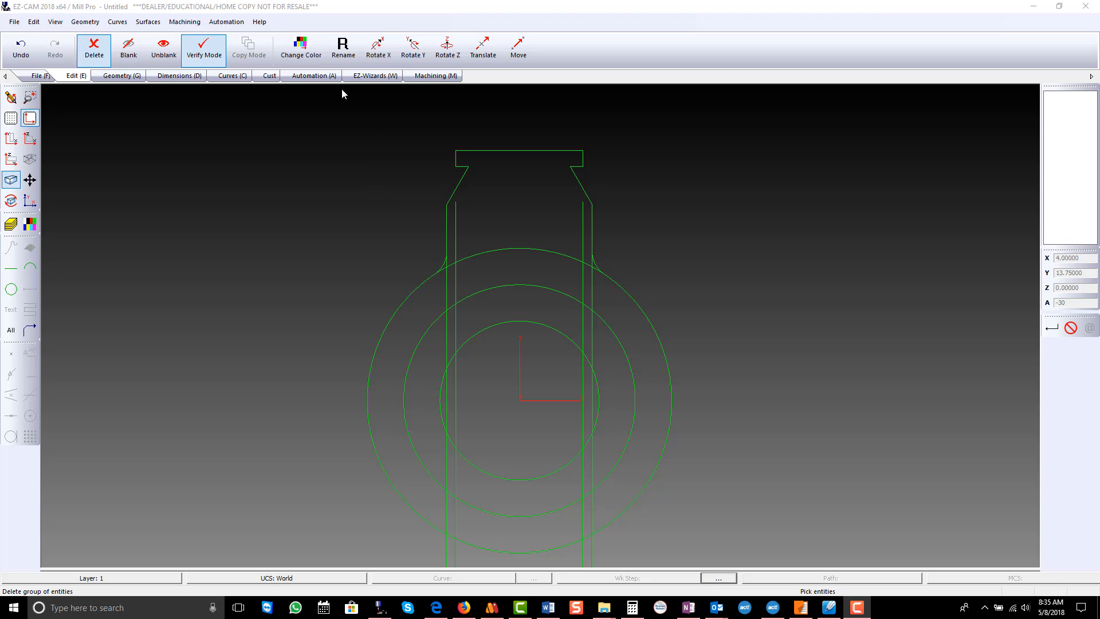
Remove the inner verticals above the outer circle and the outer vertical sections between the fillets and that circle on both sides.
left_click(121, 76)
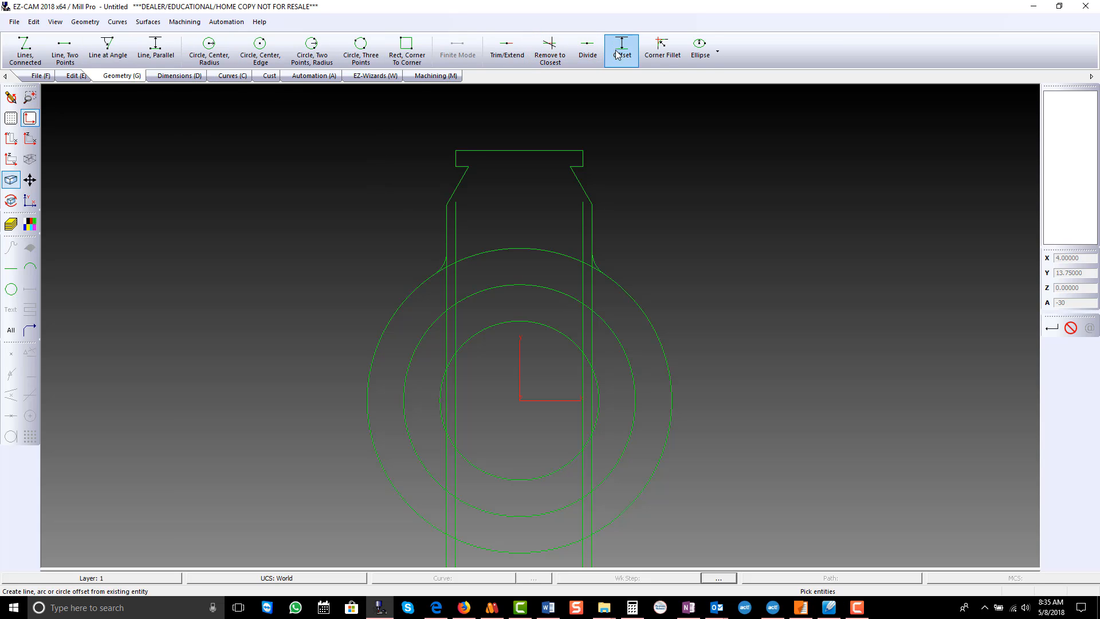
left_click(550, 50)
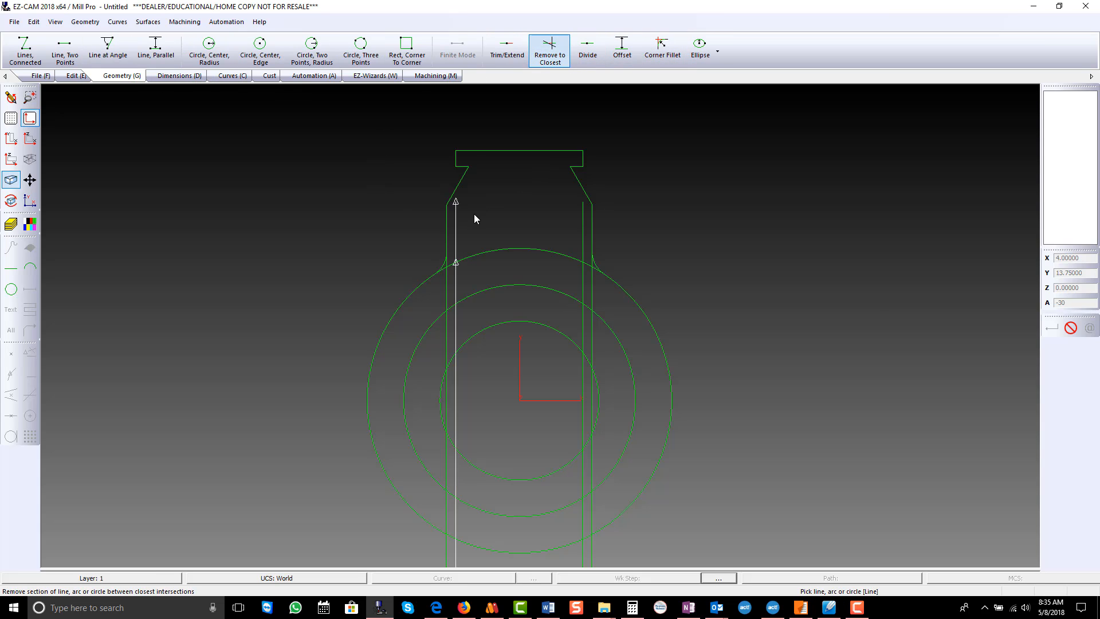
scroll(449, 273, "up", 5)
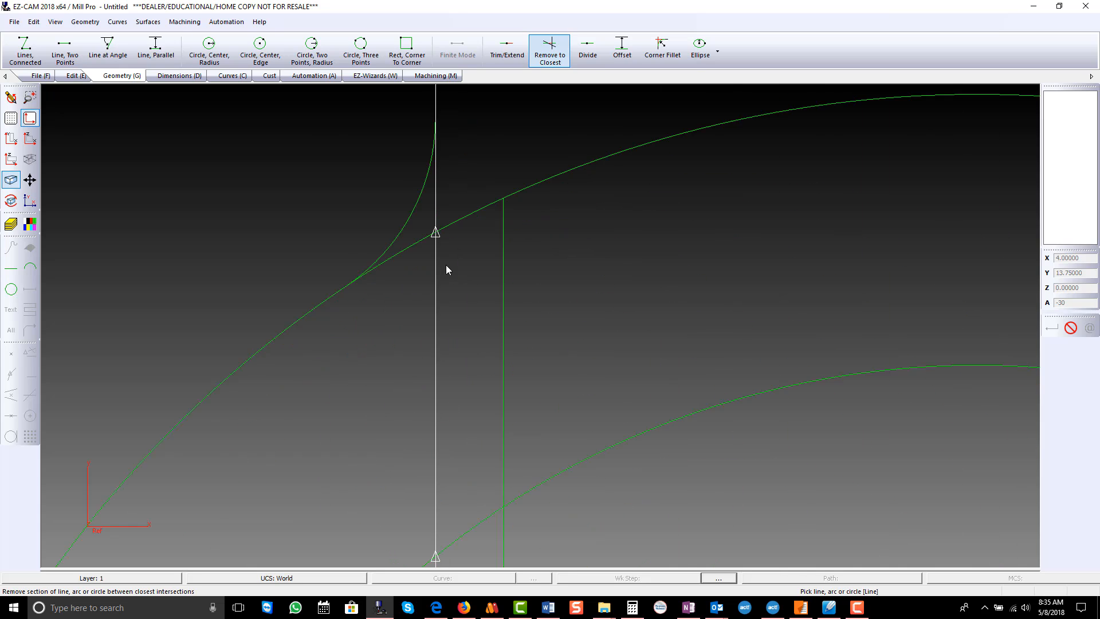
scroll(447, 269, "up", 2)
left_click(430, 171)
scroll(396, 287, "down", 3)
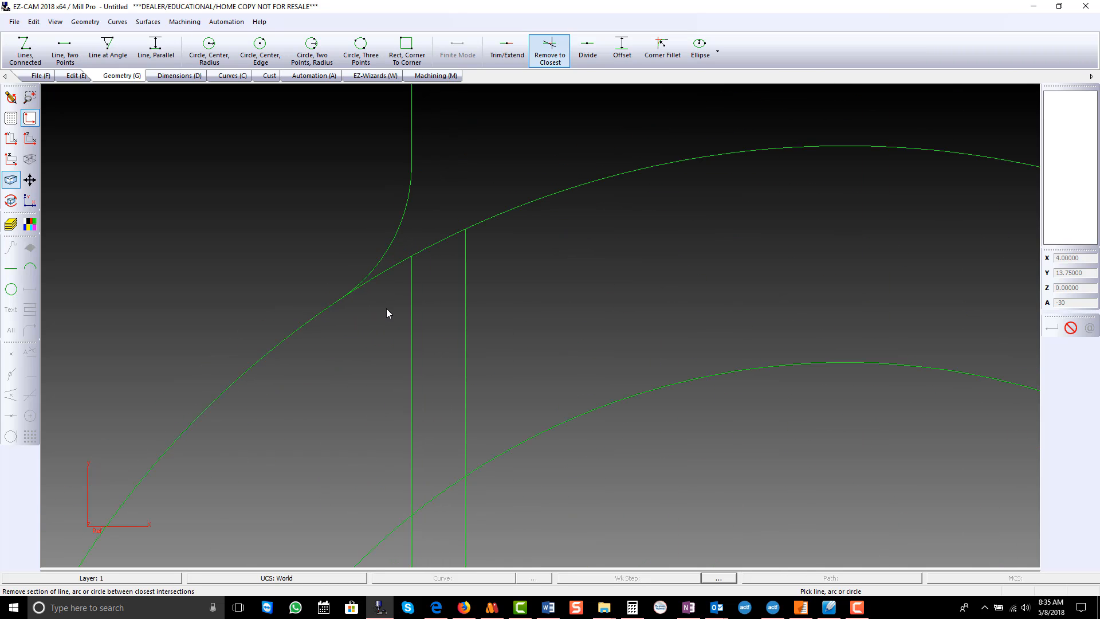
scroll(386, 312, "down", 4)
left_click(654, 232)
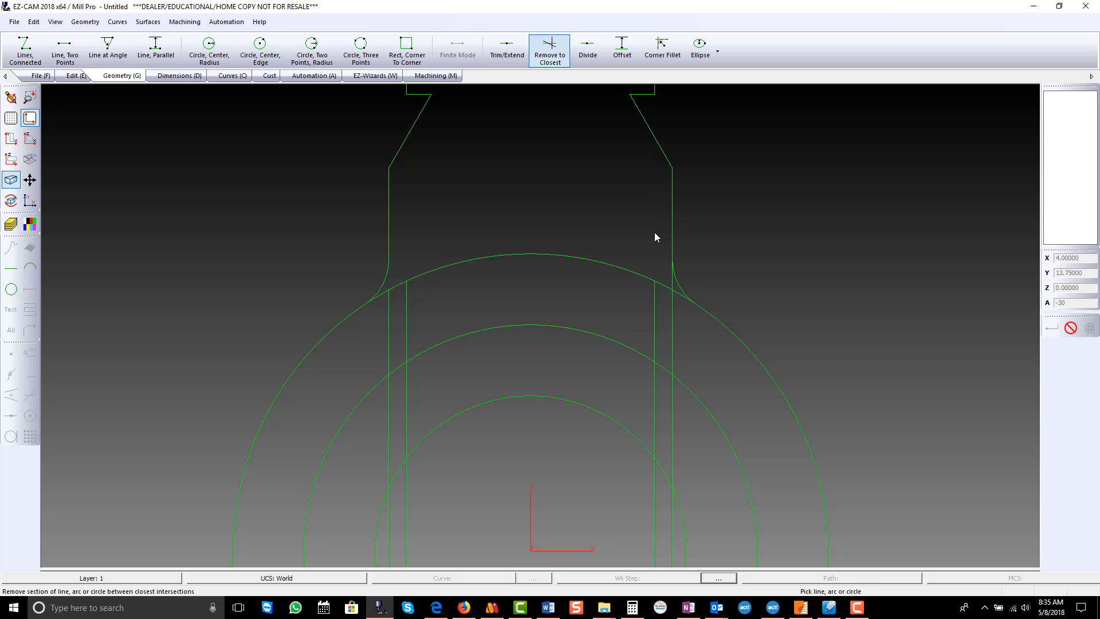
left_click(671, 281)
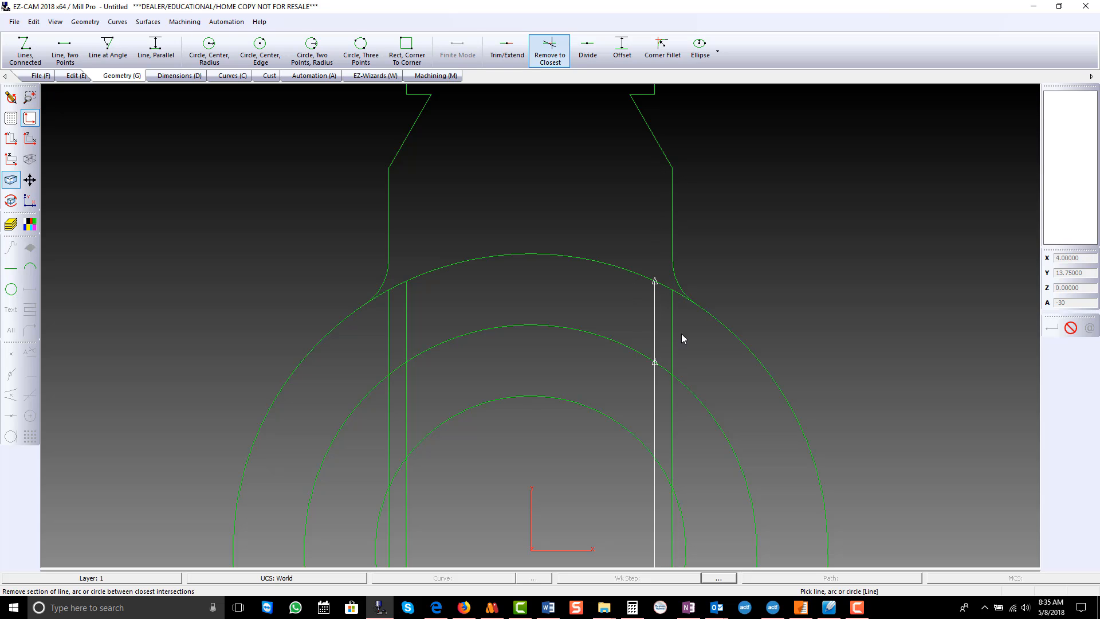
Delete the four leftover vertical lines running through the concentric circles and below them.
scroll(538, 212, "down", 4)
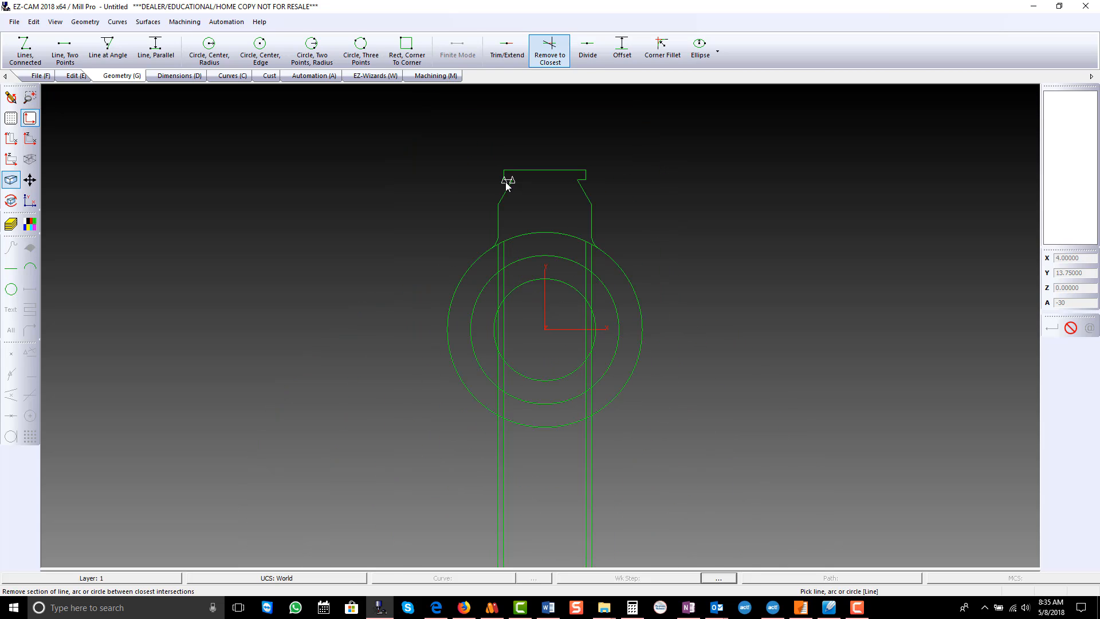
left_click(76, 76)
left_click(94, 49)
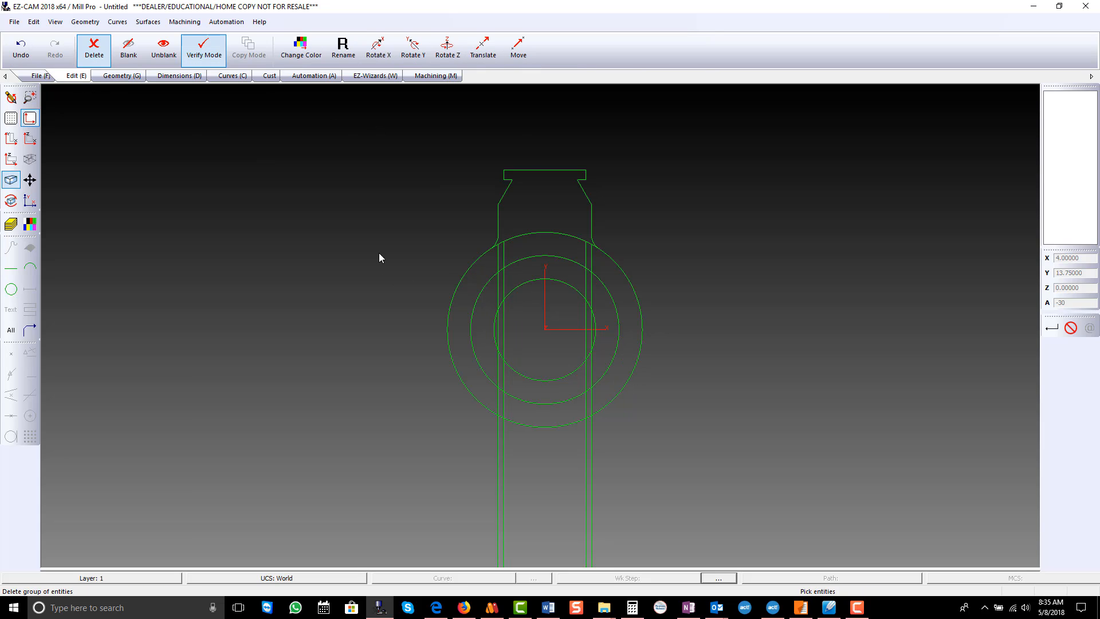
left_click(499, 478)
left_click(581, 480)
left_click(599, 480)
key("Return")
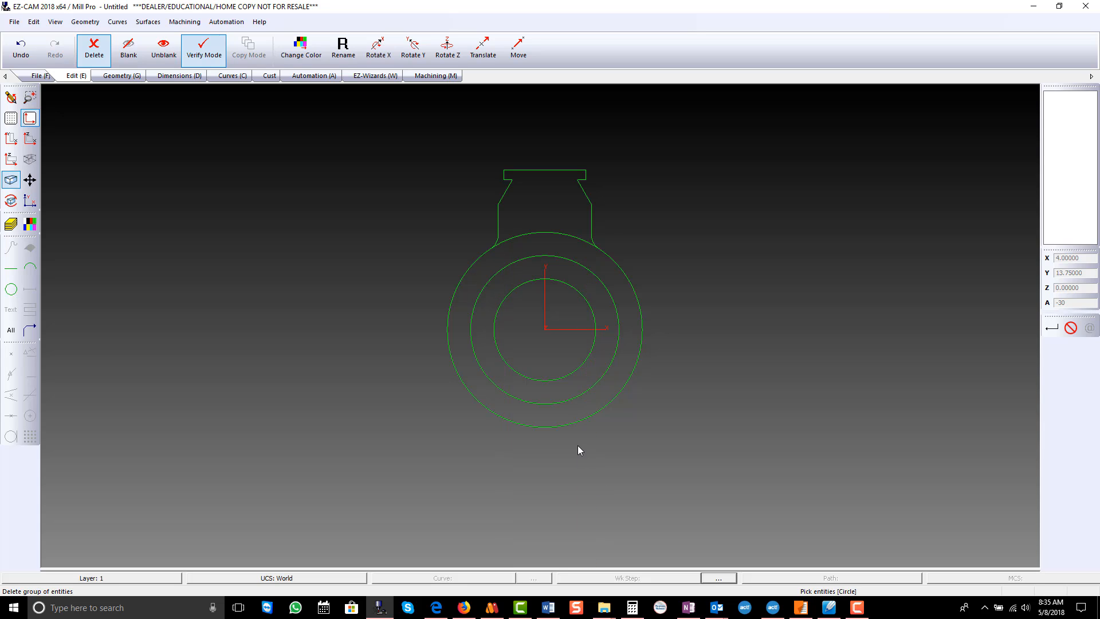
Fillet both notch corners, where the angled lines meet the short horizontals, with a 0.375 radius.
scroll(590, 174, "up", 5)
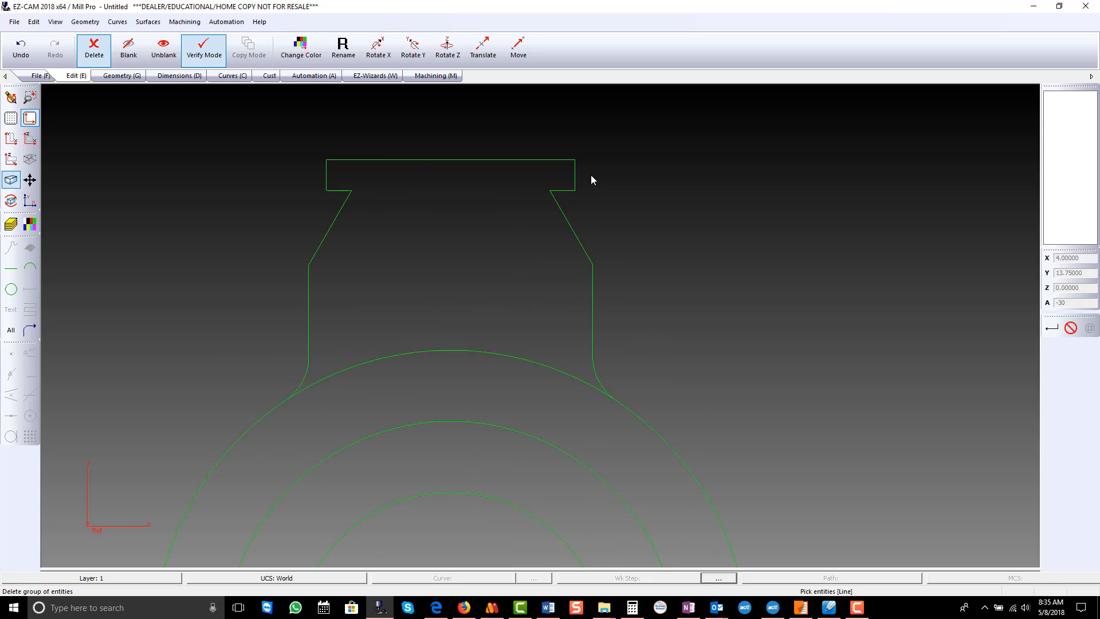
left_click(123, 76)
left_click(662, 49)
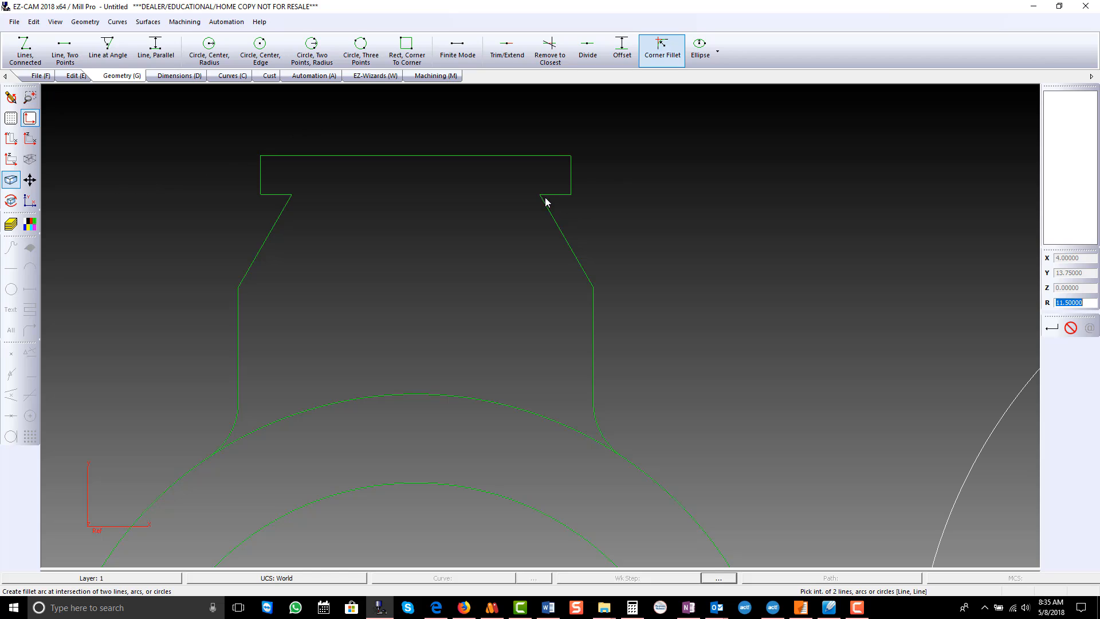
type(".375")
left_click(553, 207)
left_click(294, 205)
Fillet both shoulder corners between the angled lines and the outer verticals with a radius of 1.
type("1")
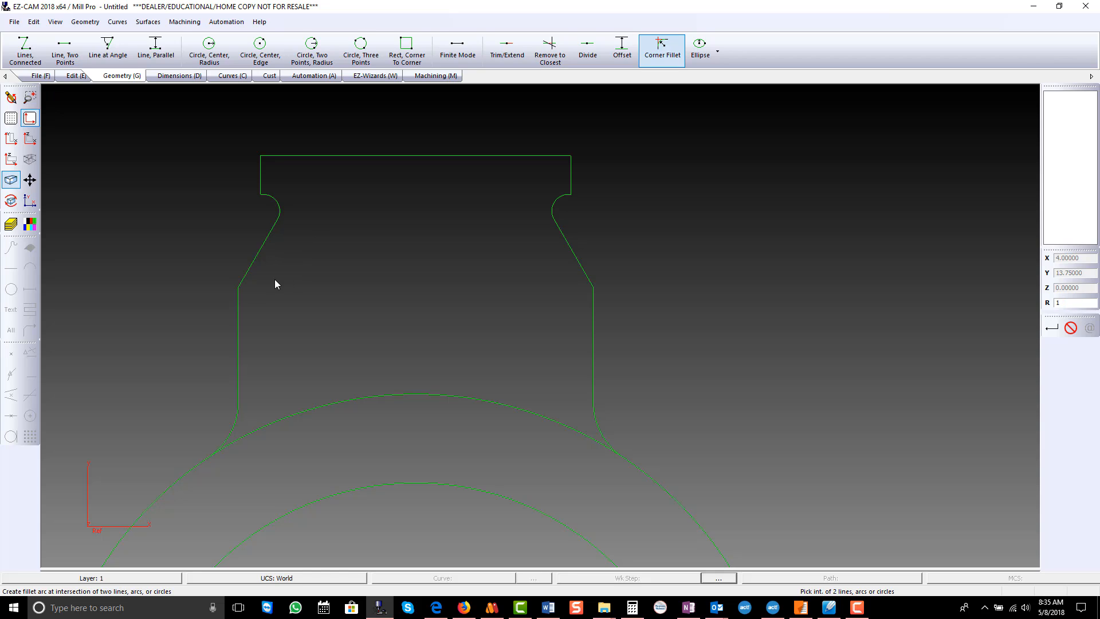
left_click(247, 291)
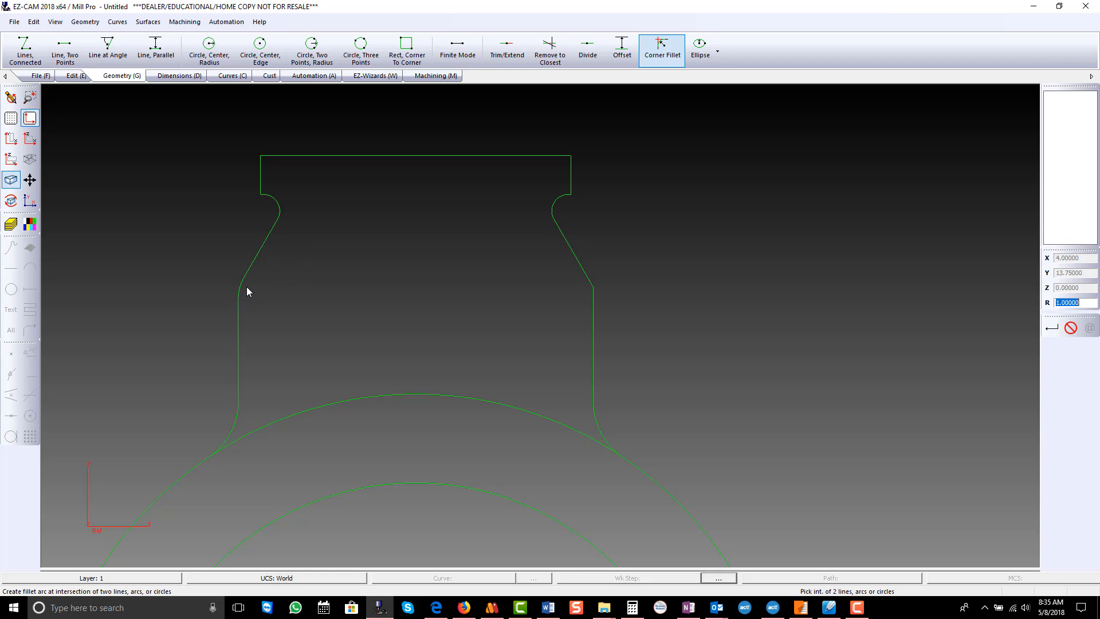
left_click(592, 292)
scroll(515, 241, "down", 4)
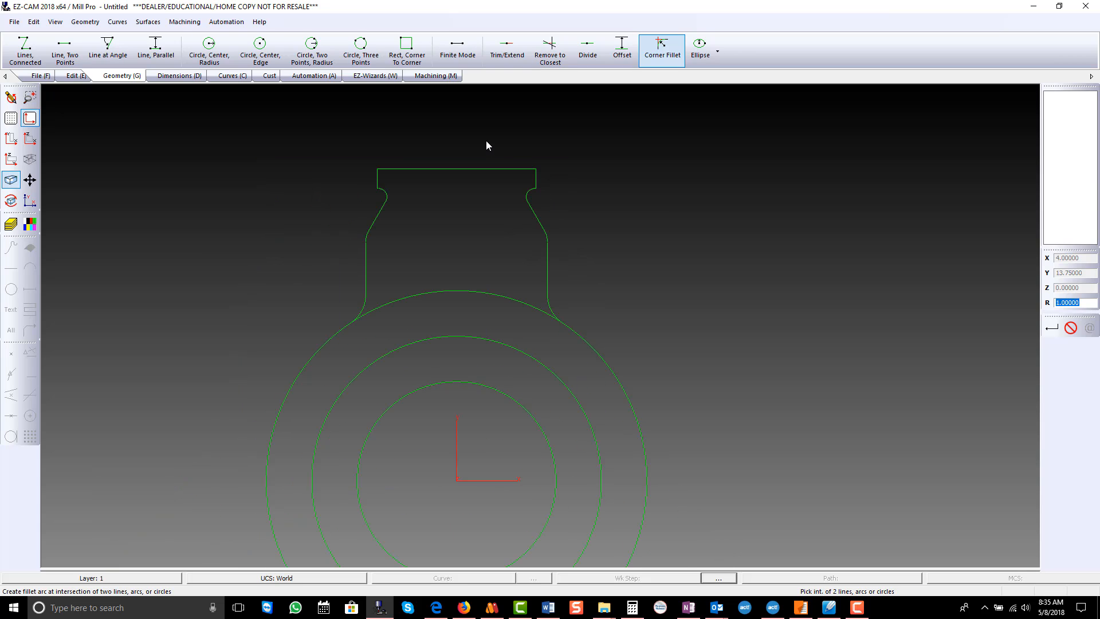
scroll(486, 145, "down", 1)
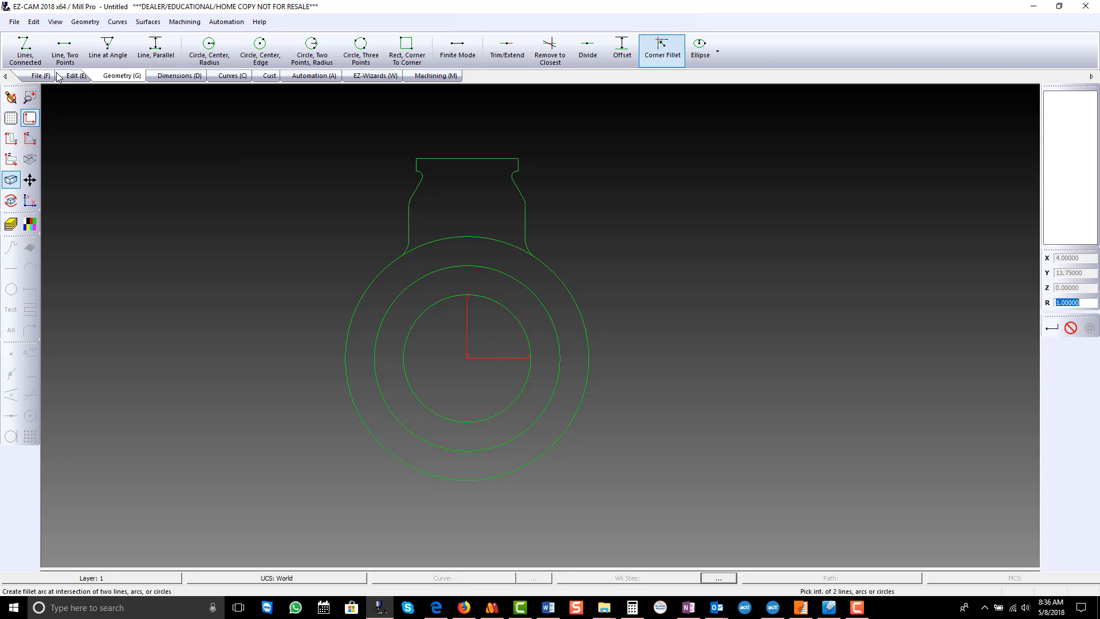
Mirror the whole neck profile above the circles across the X-Z plane about the origin, making 1 copy.
left_click(34, 22)
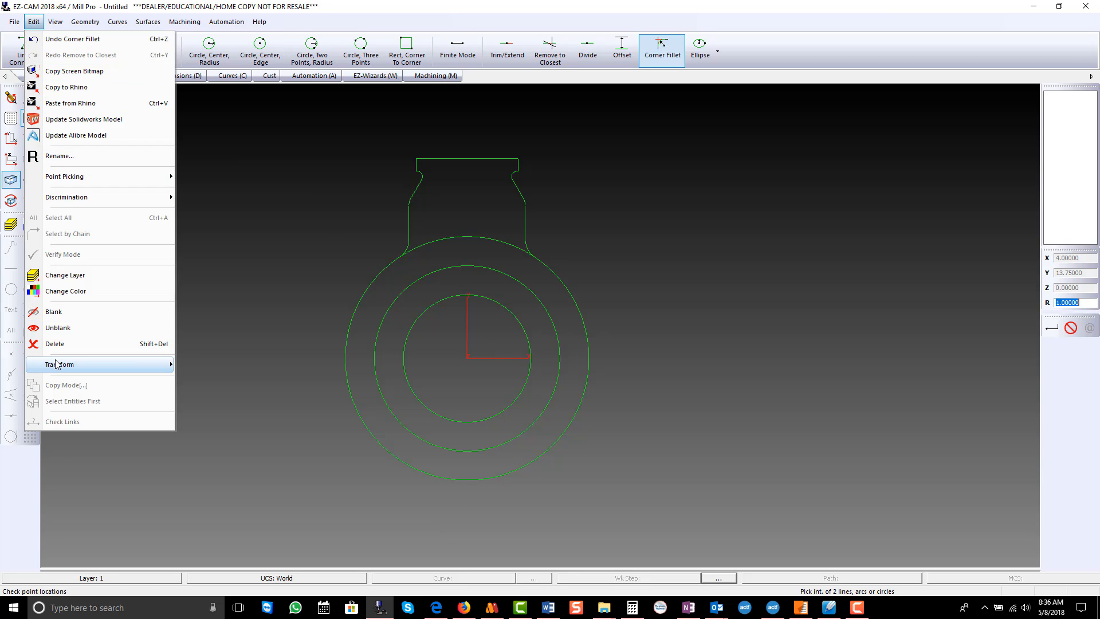
mouse_move(57, 366)
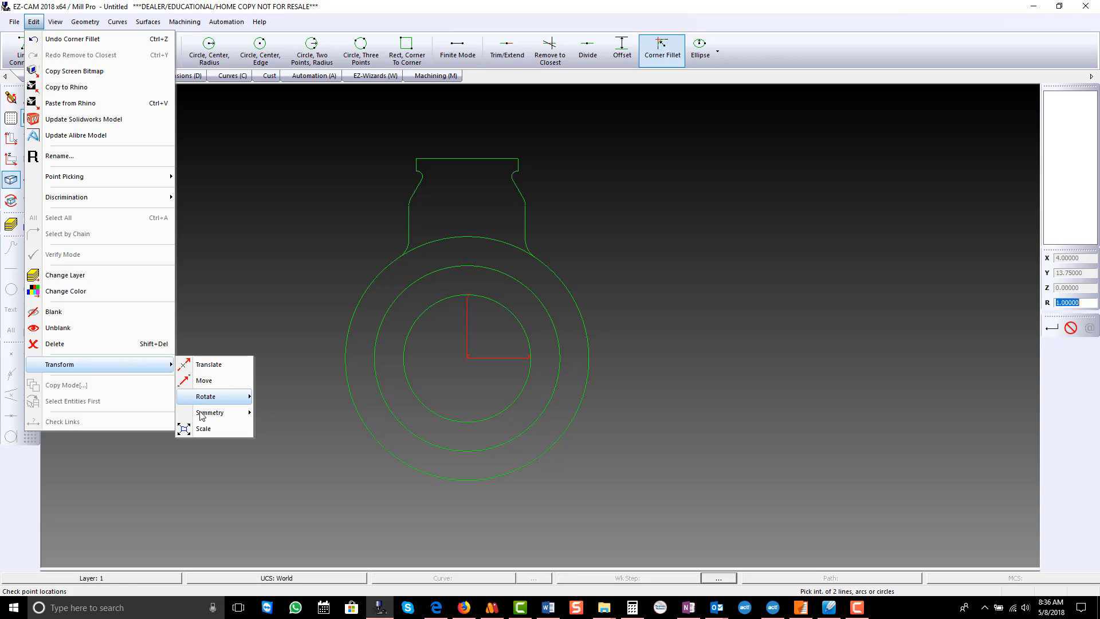
mouse_move(218, 413)
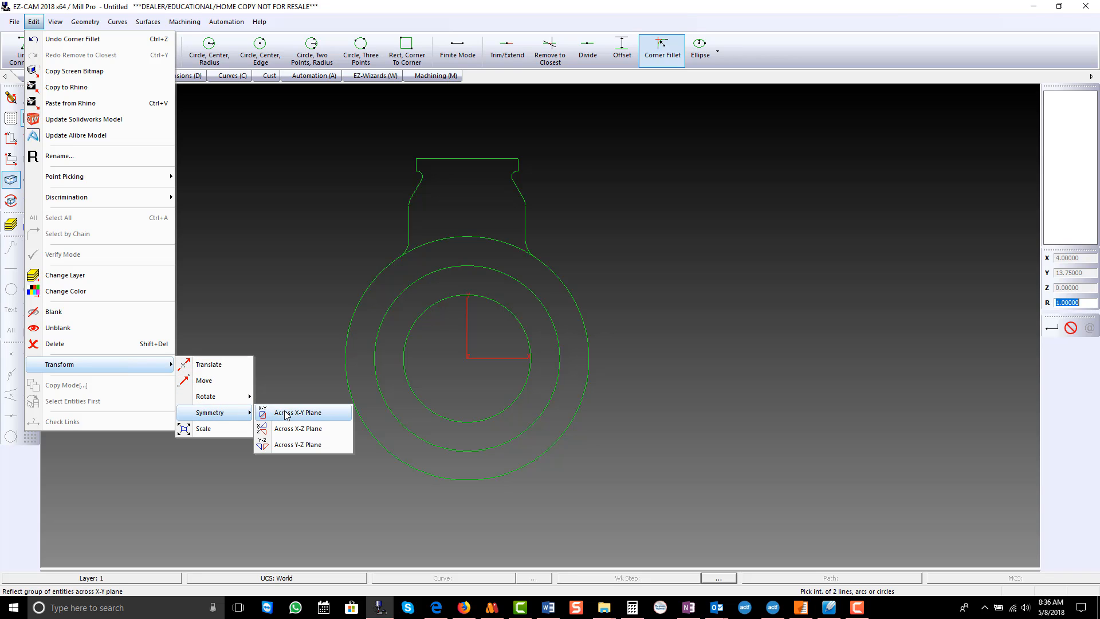
left_click(287, 430)
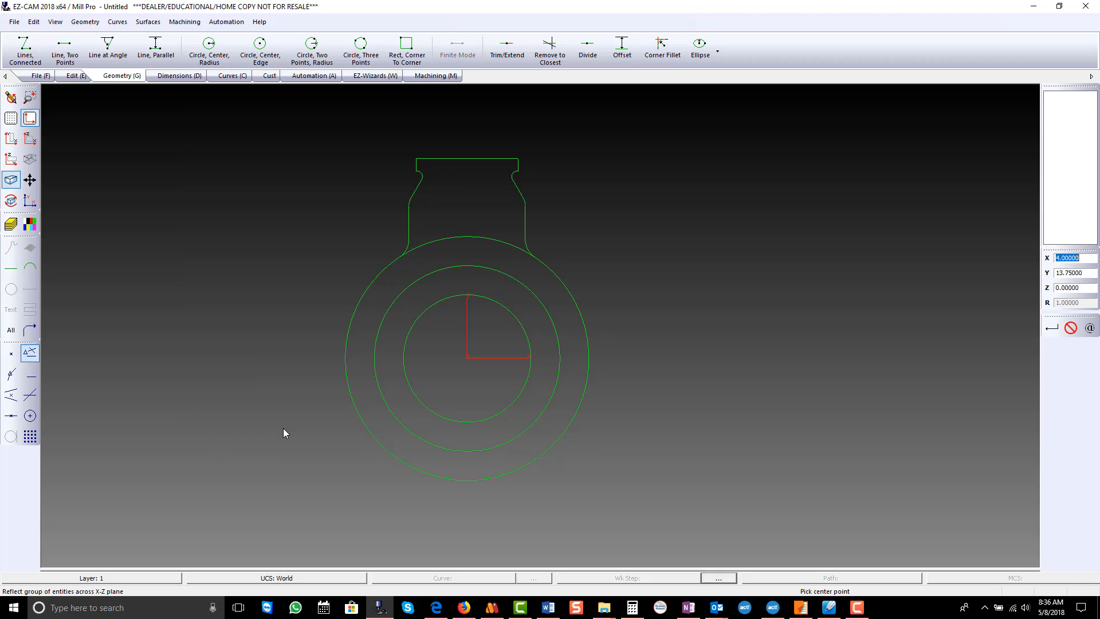
left_click(466, 361)
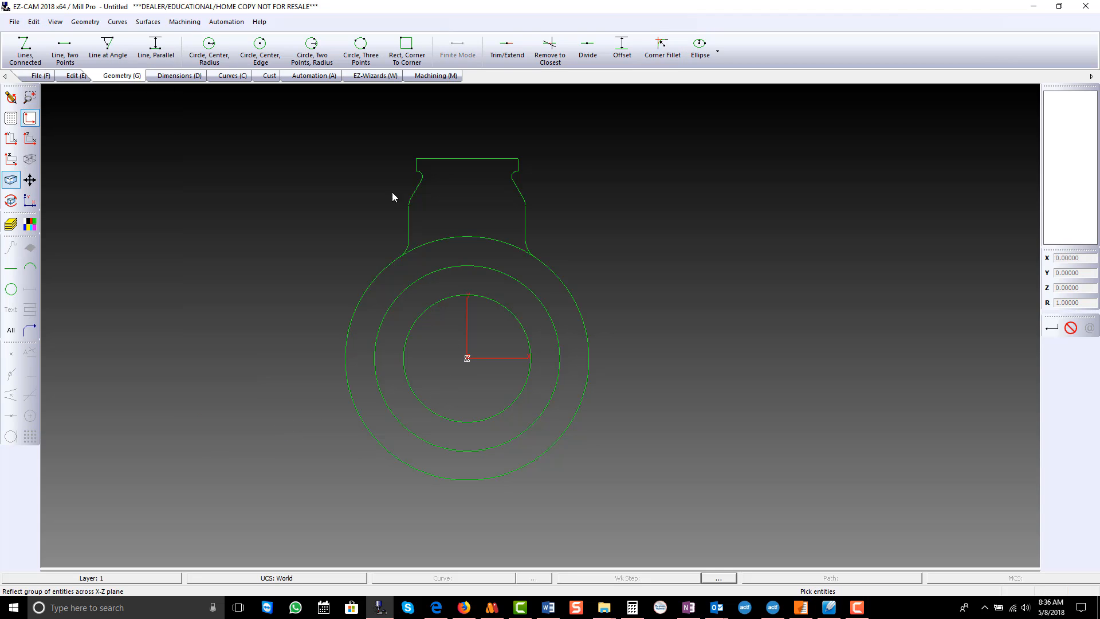
mouse_move(360, 134)
left_mouse_down()
mouse_move(435, 220)
mouse_move(545, 293)
mouse_move(561, 290)
mouse_move(300, 192)
mouse_move(357, 141)
left_mouse_up()
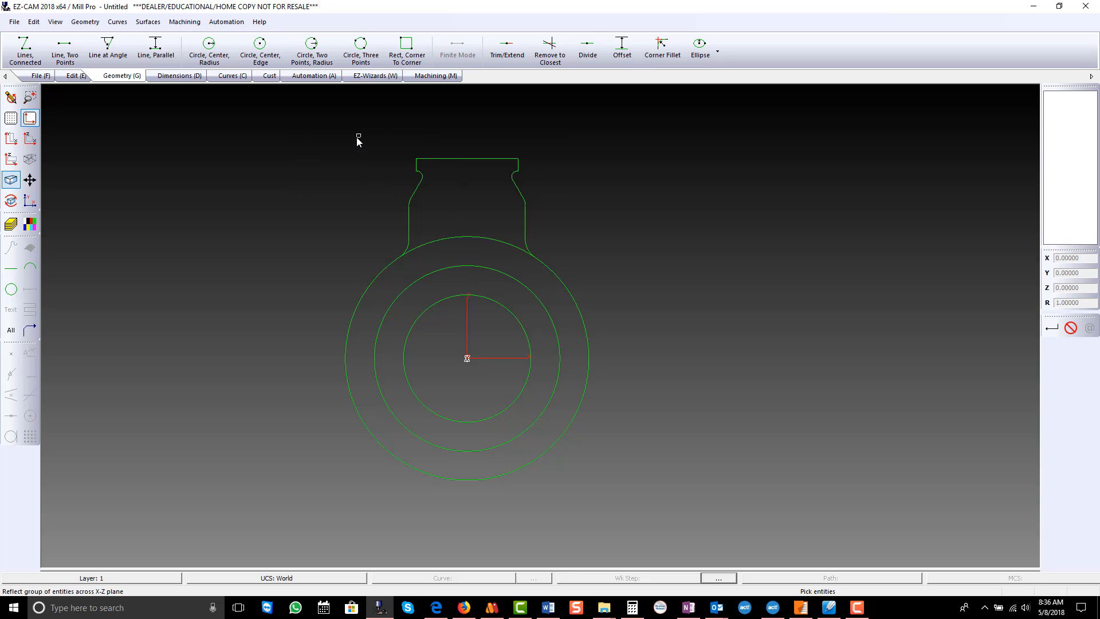
left_click(76, 76)
left_click(250, 51)
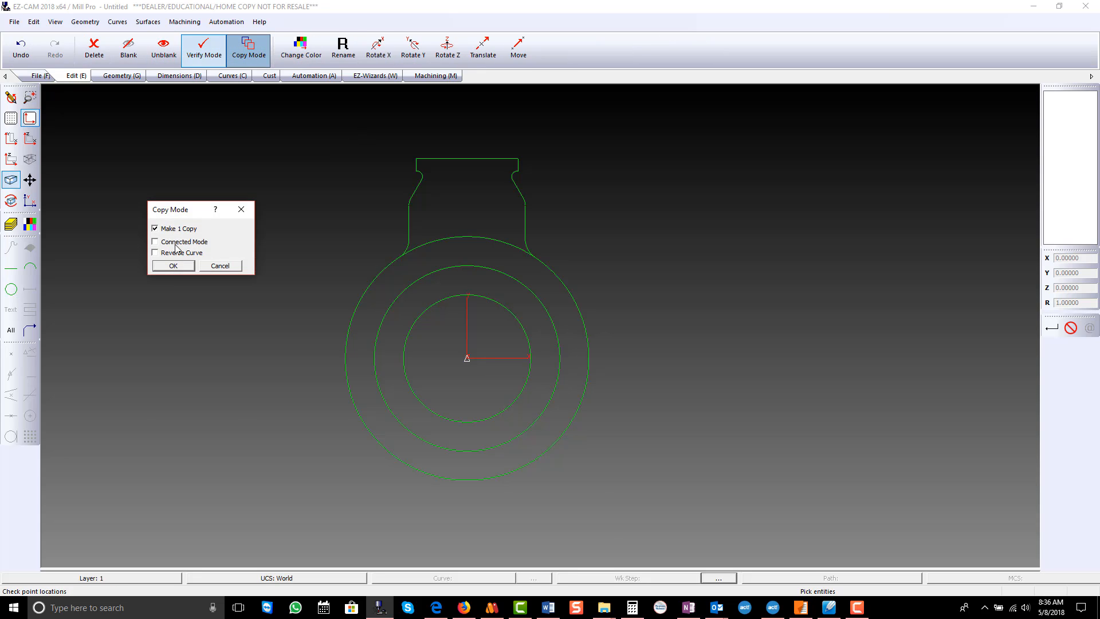
left_click(173, 265)
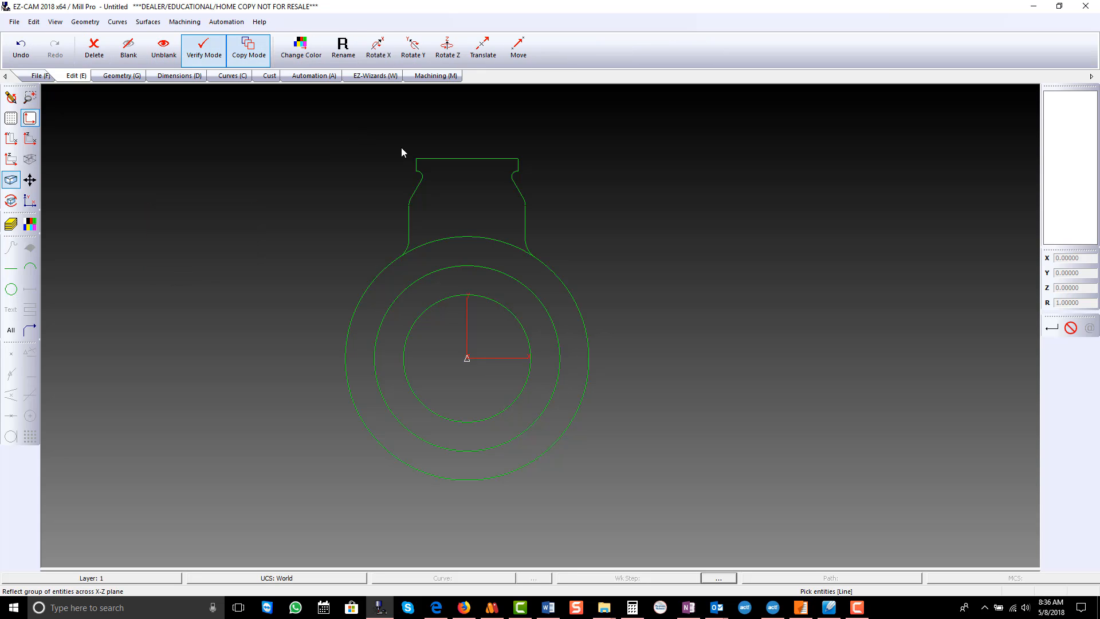
left_click_drag(394, 143, 548, 280)
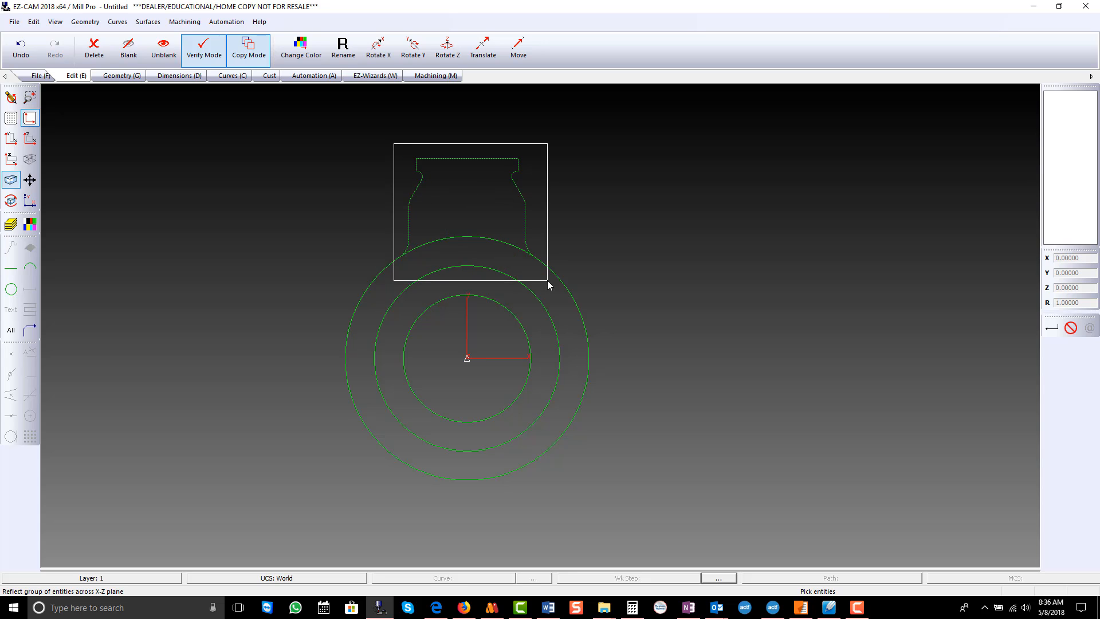
left_click(547, 280)
scroll(445, 221, "down", 2)
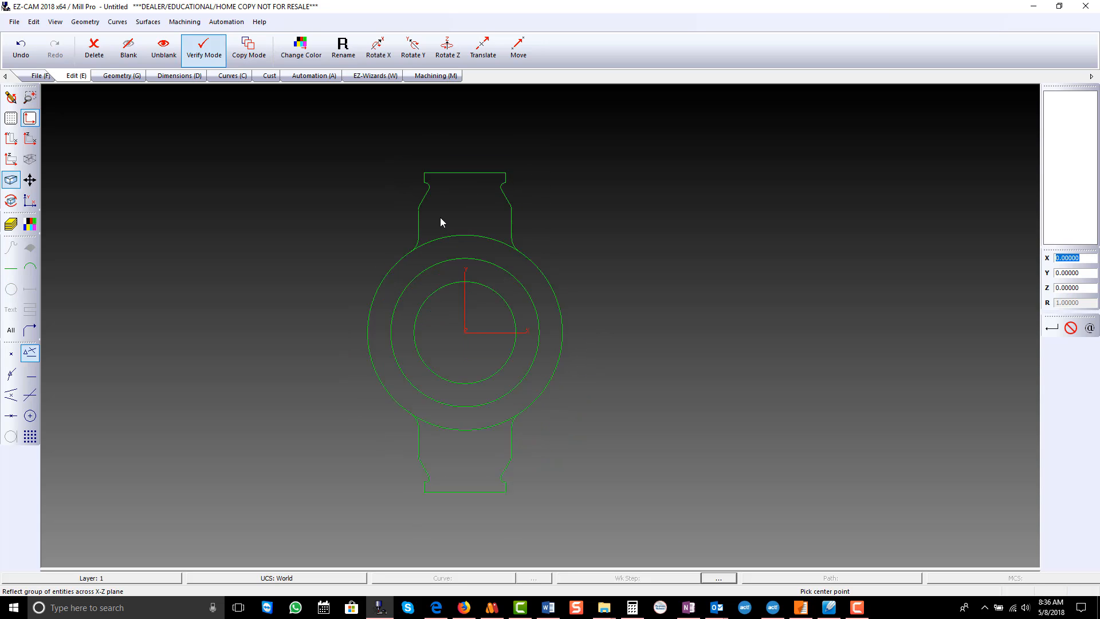
Remove the outer circle's arc sections that cross the upper and lower necks.
scroll(426, 468, "up", 1)
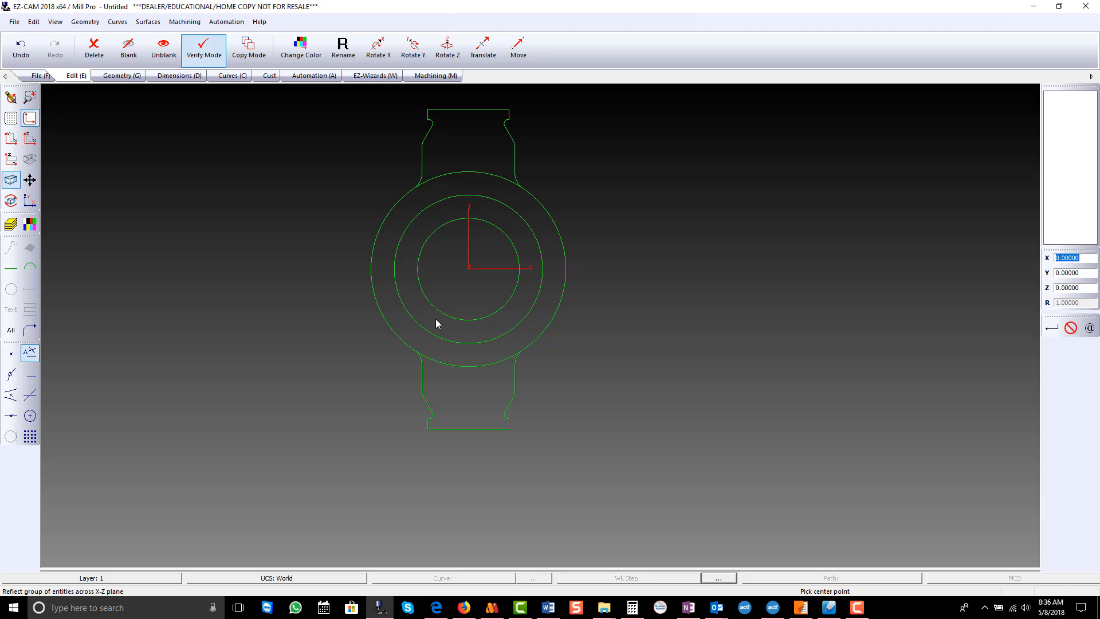
left_click(129, 77)
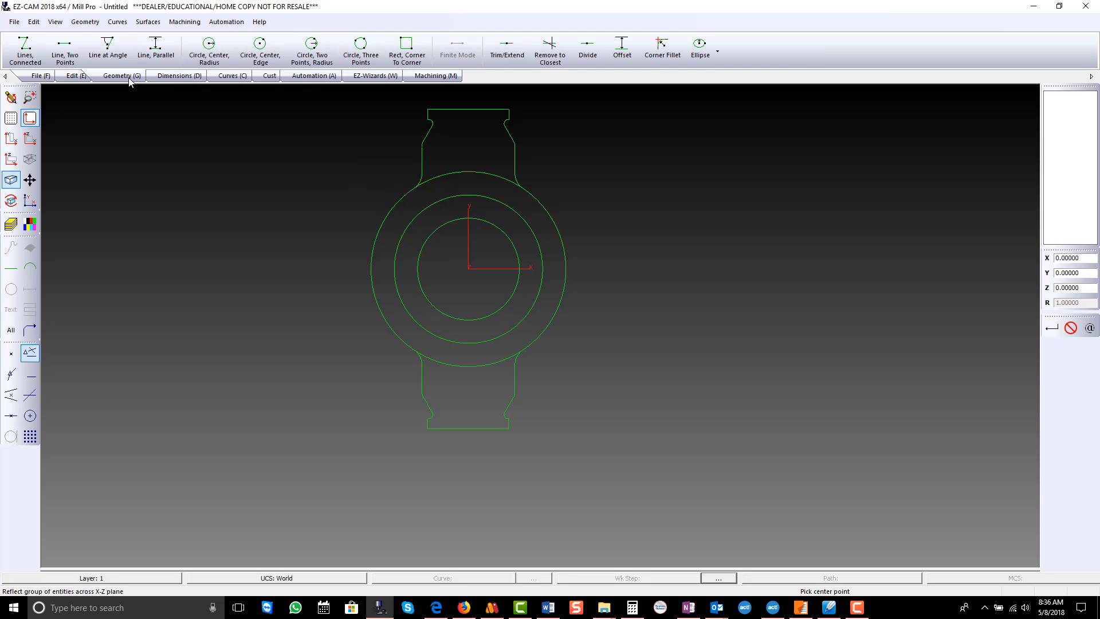
left_click(550, 50)
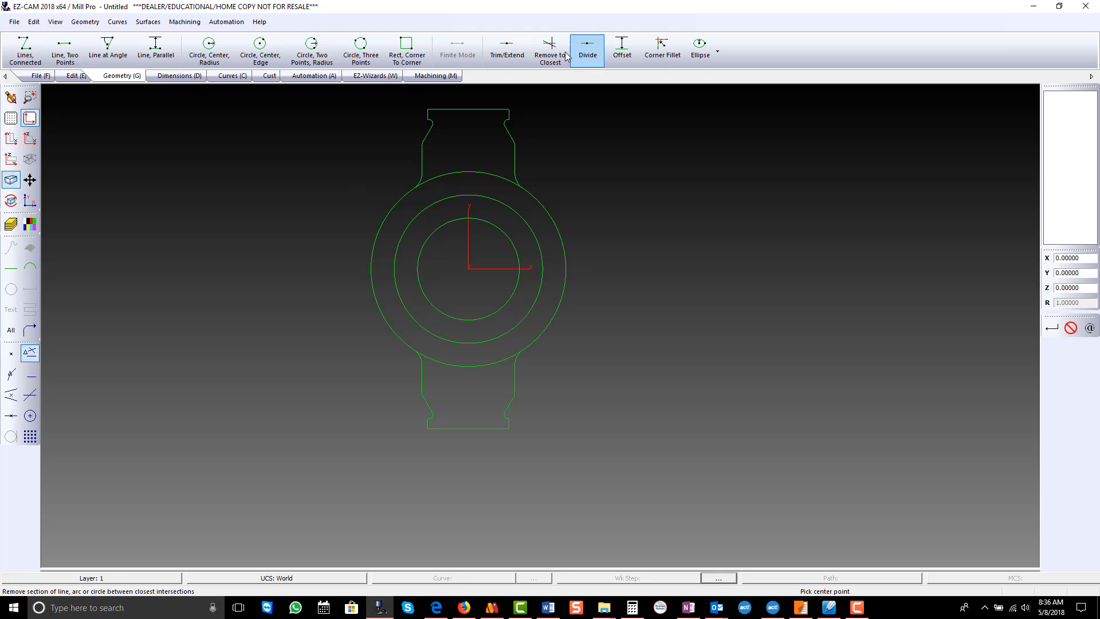
left_click(472, 171)
left_click(462, 365)
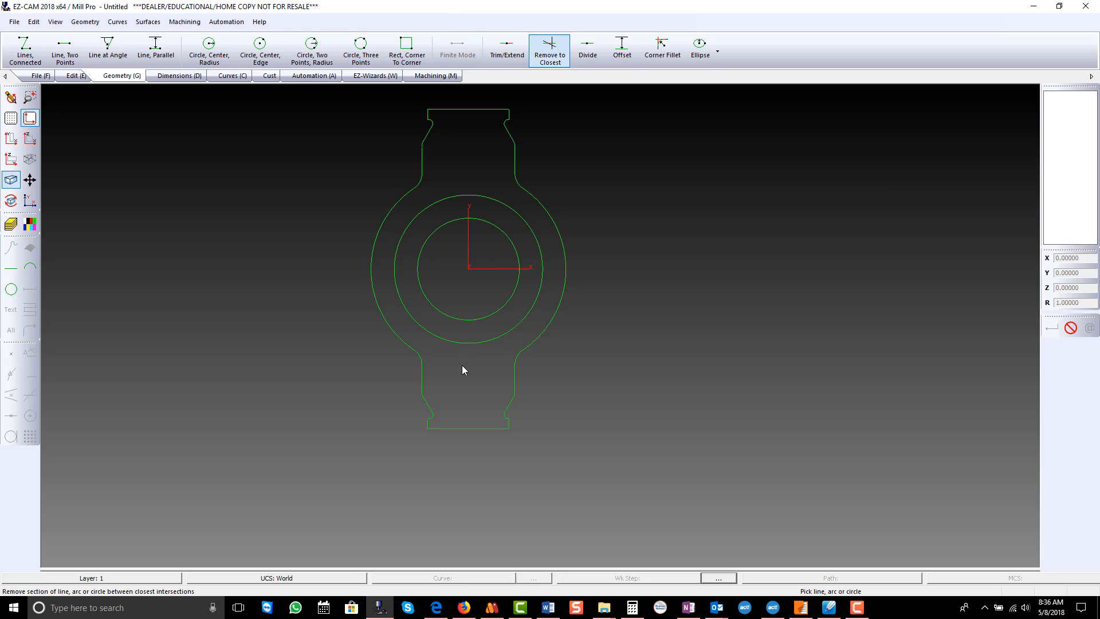
scroll(462, 389, "down", 2)
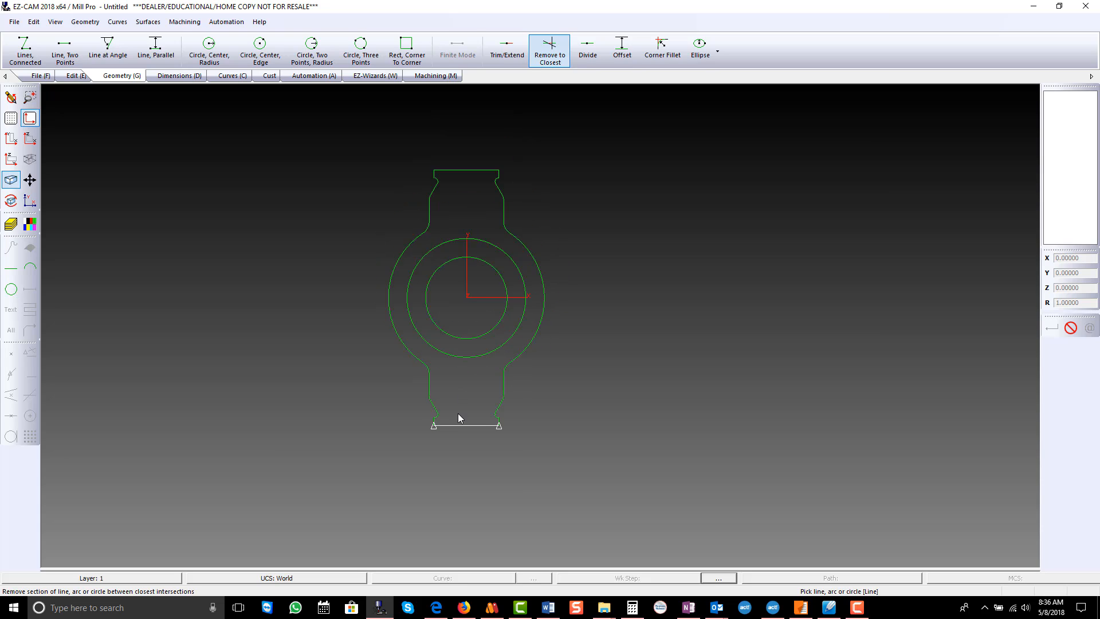
scroll(466, 326, "up", 1)
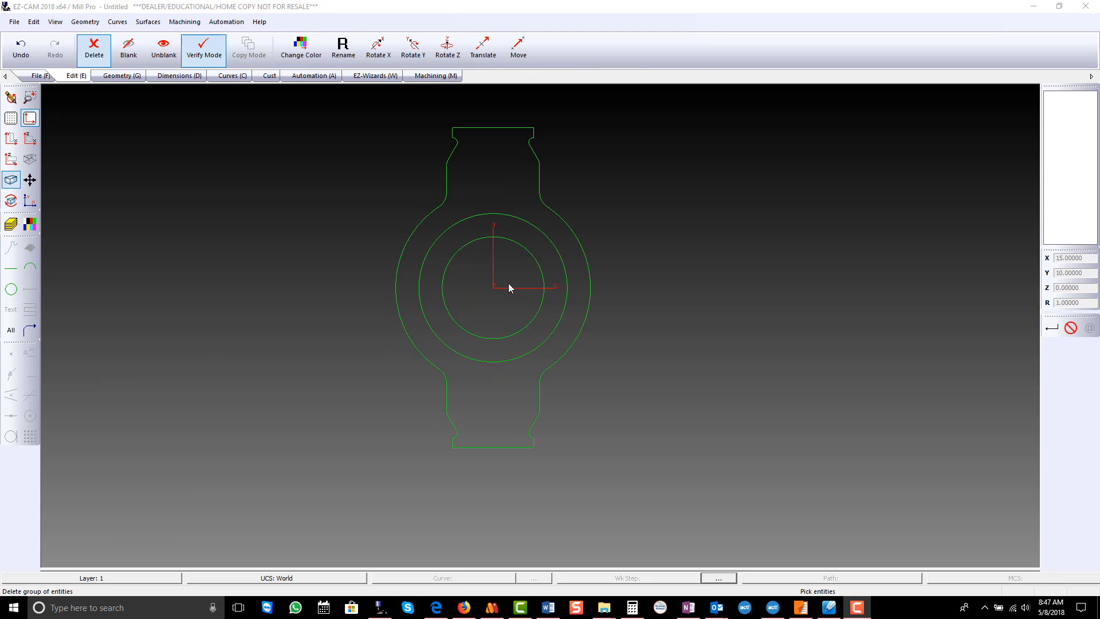
scroll(508, 283, "down", 1)
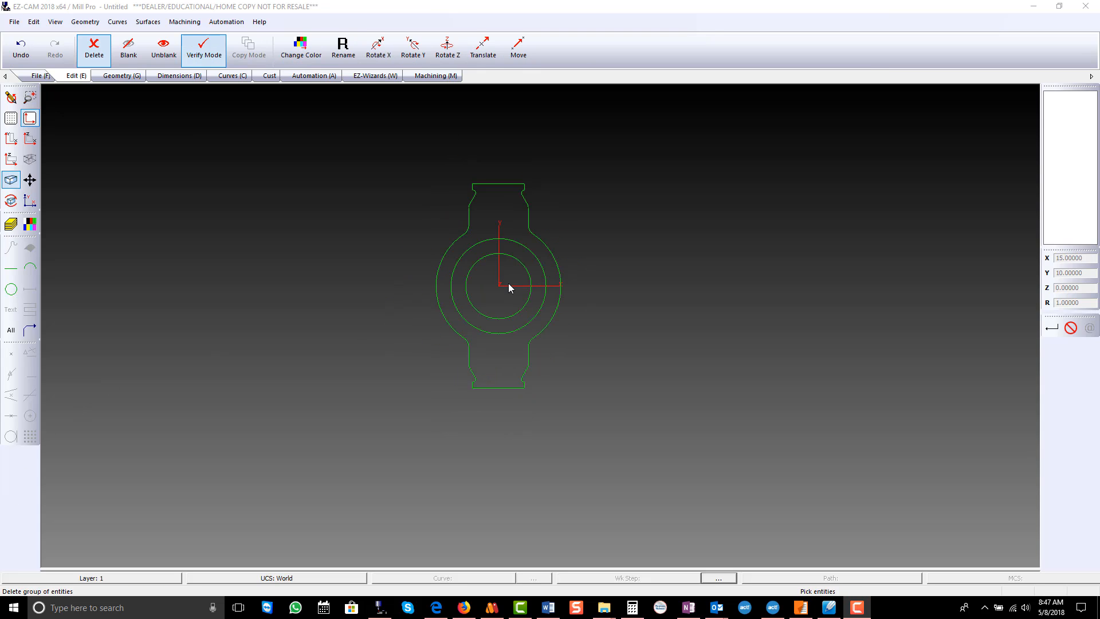
scroll(508, 283, "up", 1)
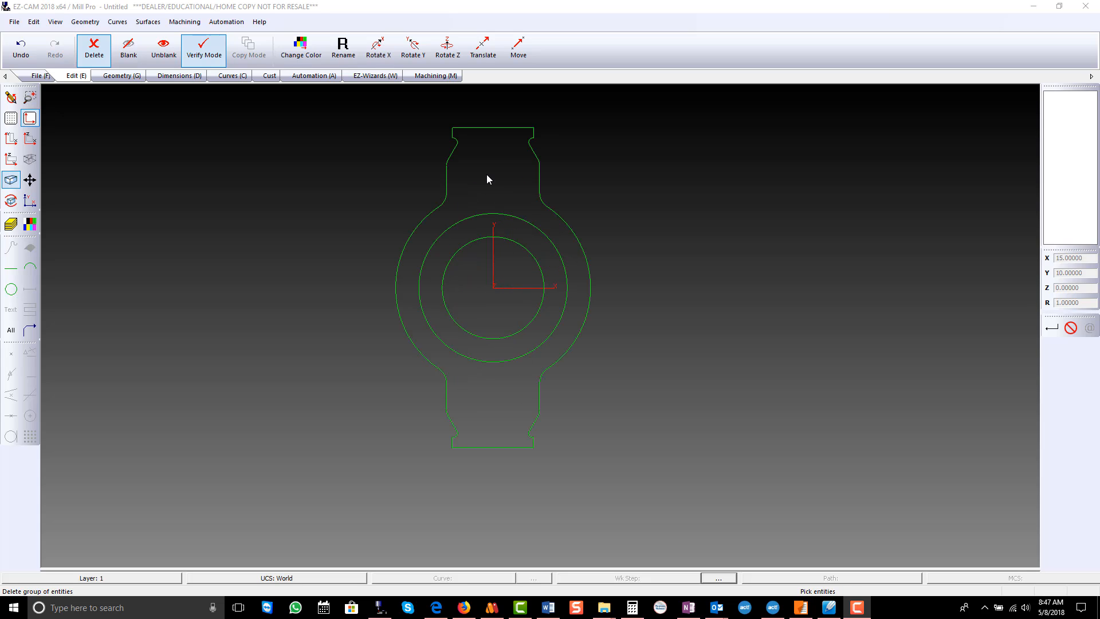
Draw two lines through the origin at -15 and 15 degrees to the neck's vertical side.
left_click(122, 76)
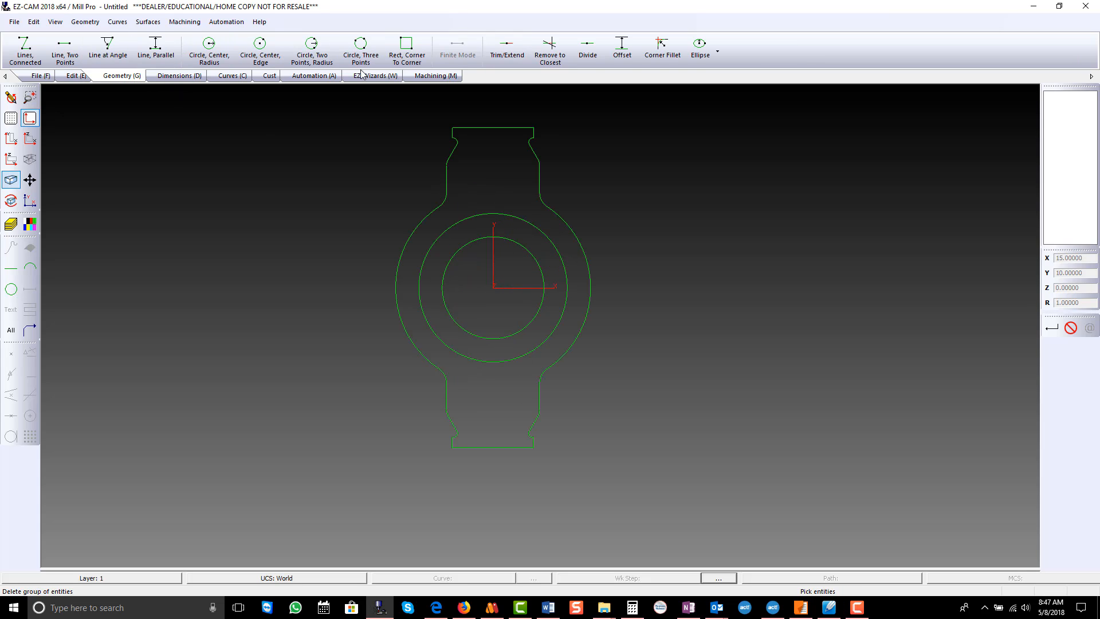
left_click(107, 48)
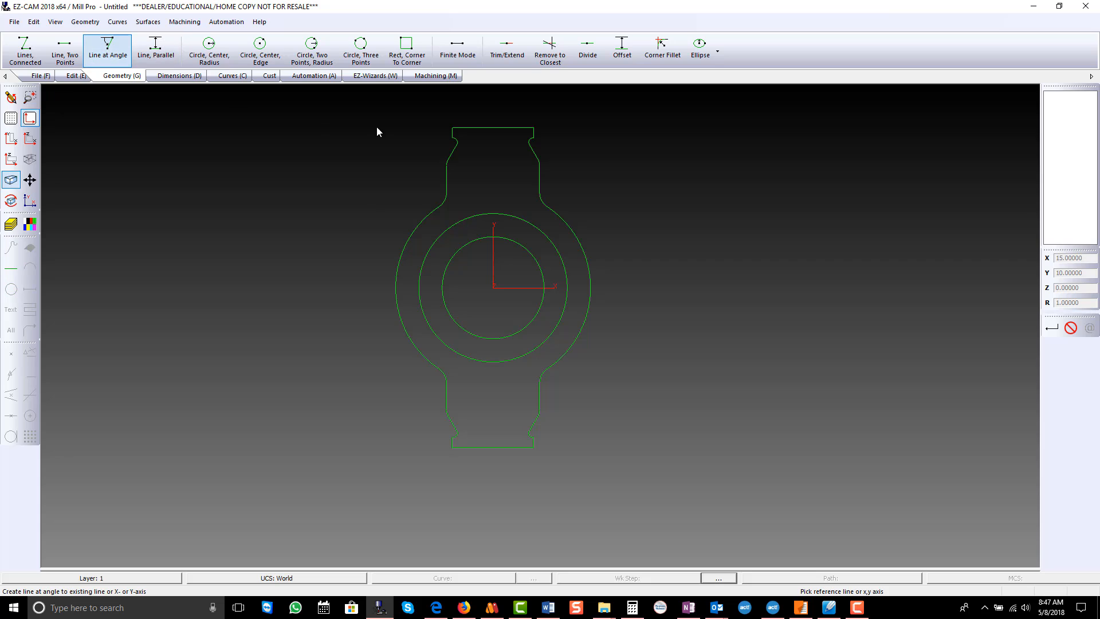
left_click(442, 181)
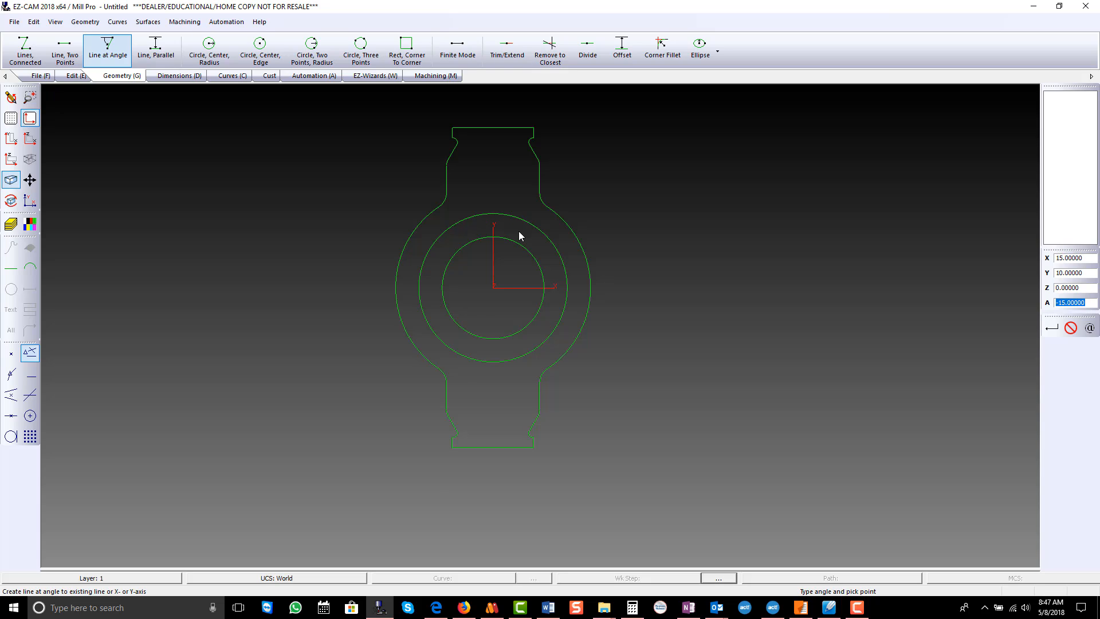
left_click(494, 286)
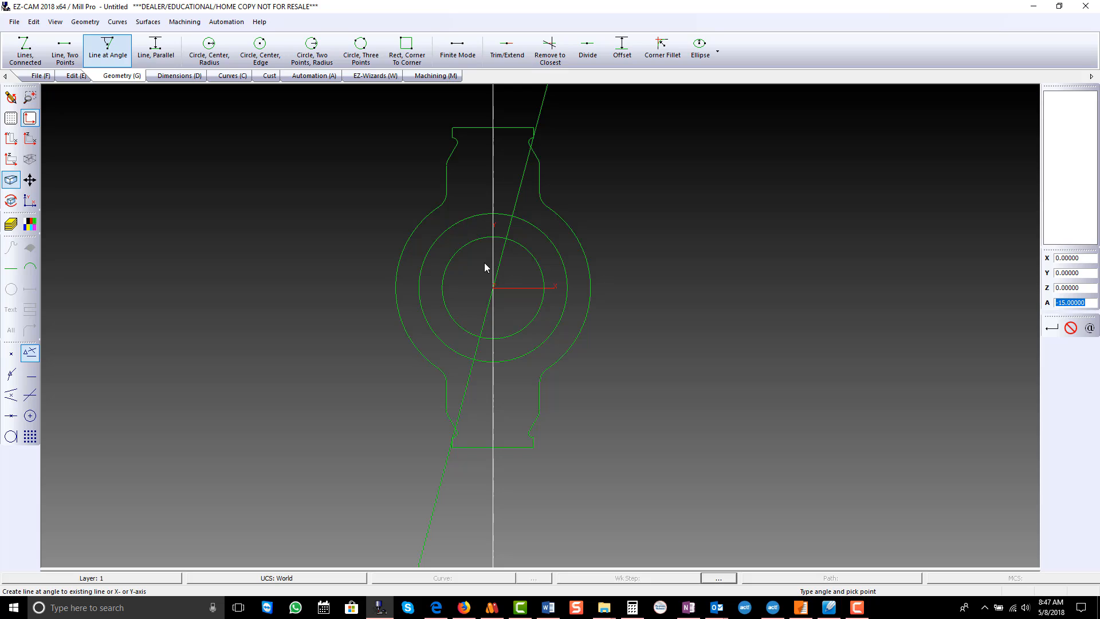
type("15")
key("Return")
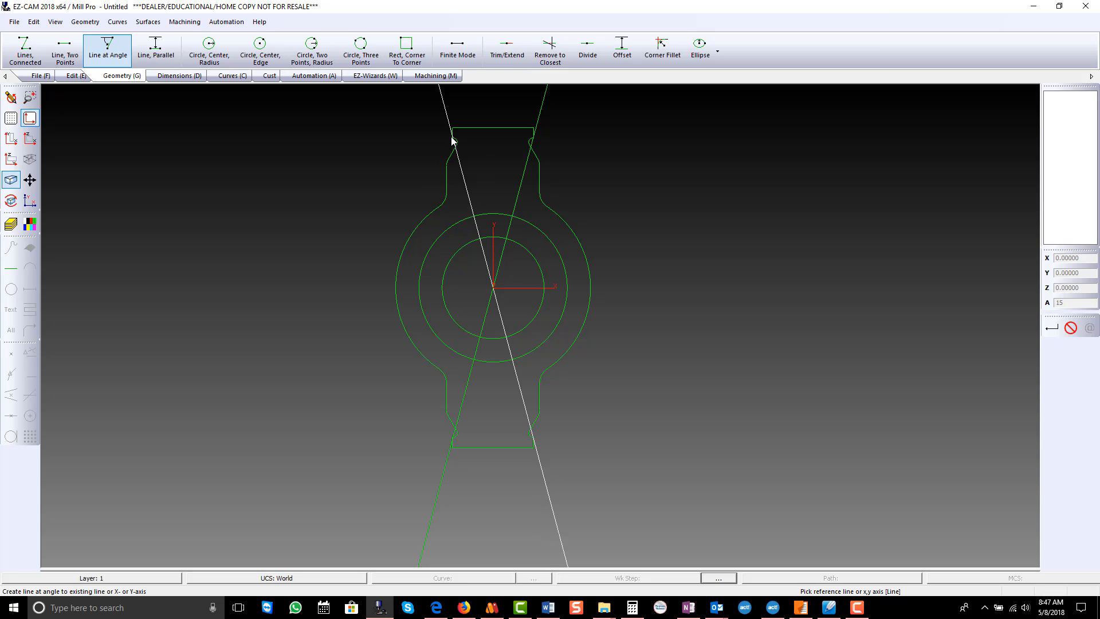
Draw a construction circle of radius 9.5 centred on the origin.
left_click(208, 54)
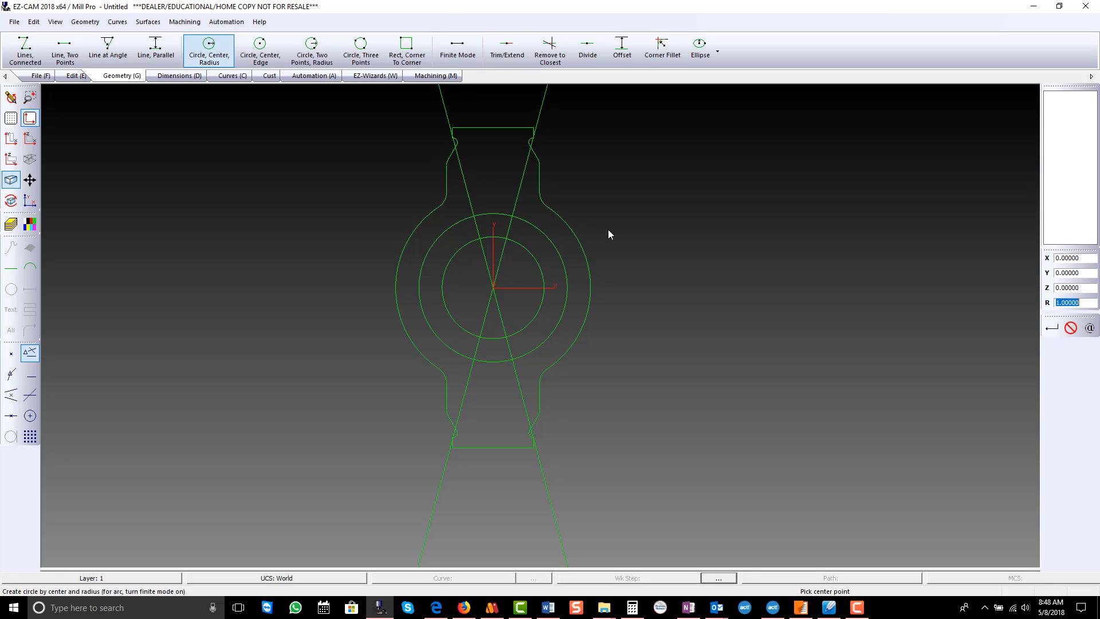
type("9.5")
key("Return")
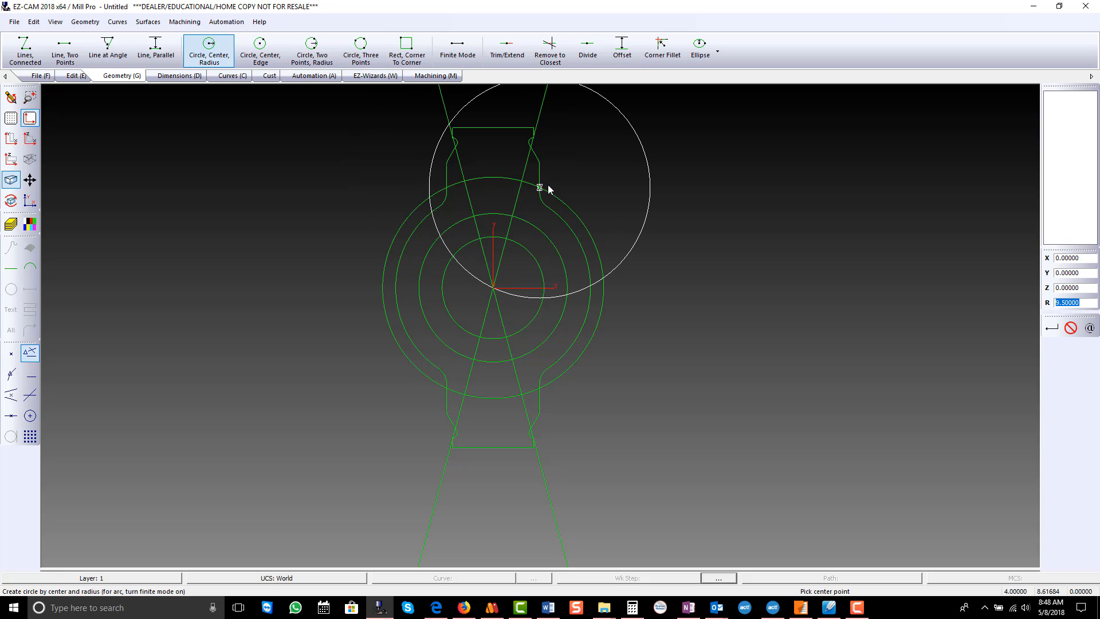
Place four hole circles of radius 1 where the angled lines cross the 9.5 radius construction circle.
type("1")
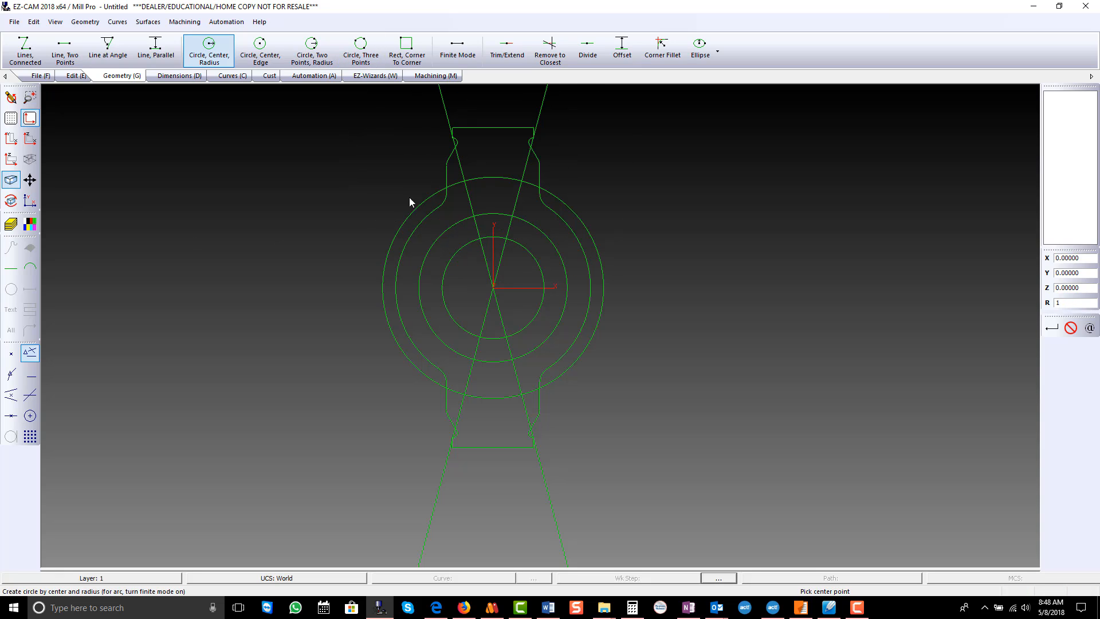
left_click(464, 181)
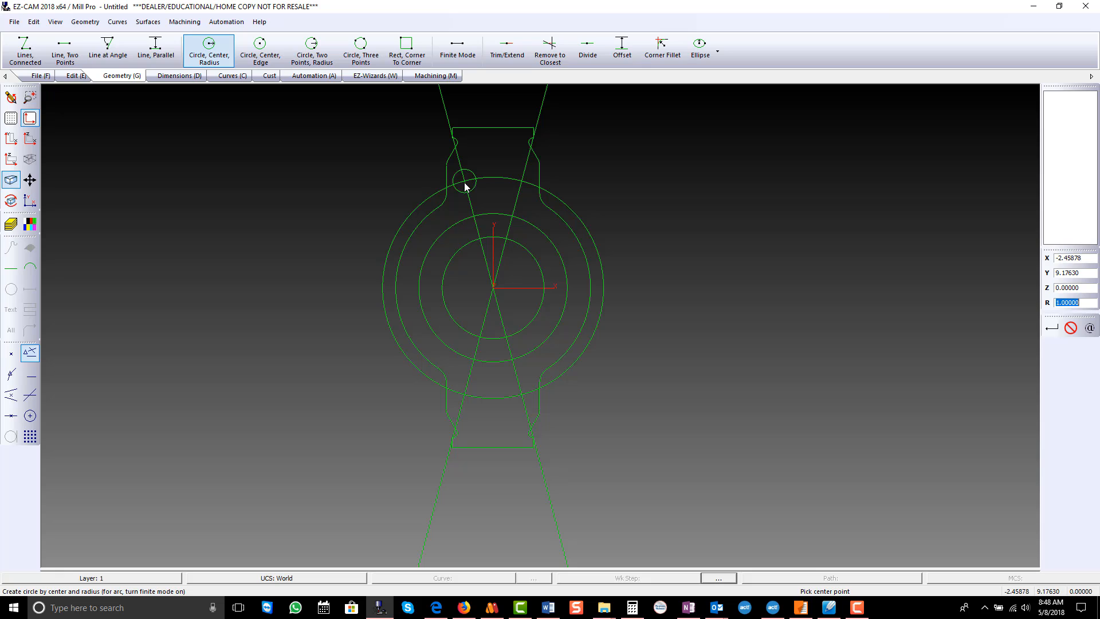
left_click(521, 181)
left_click(465, 394)
left_click(522, 394)
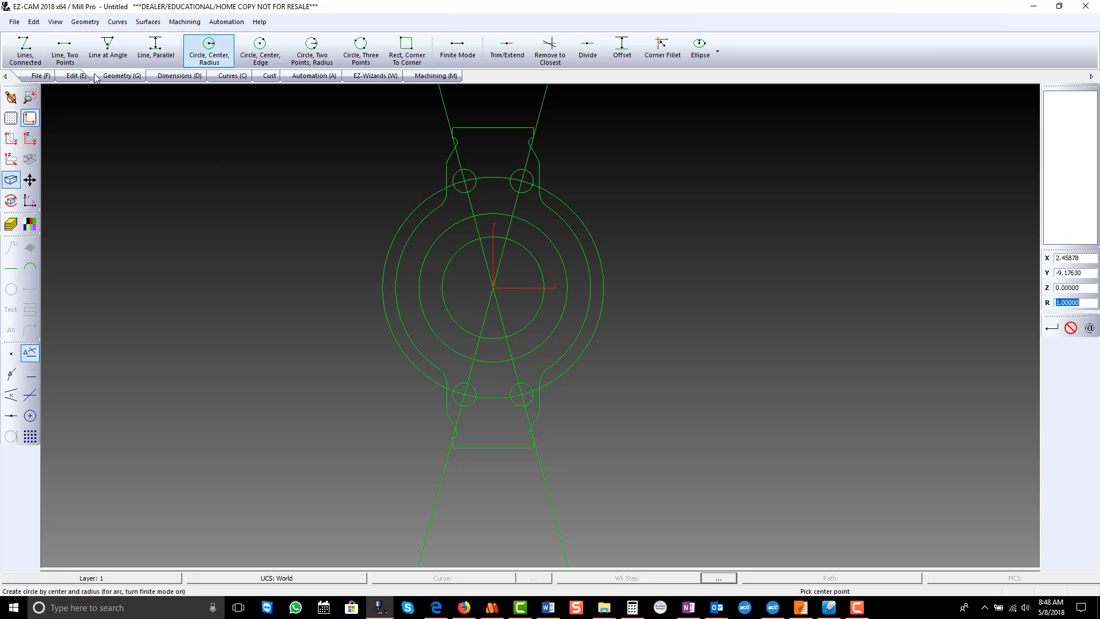
Delete the 9.5 radius construction circle and both angled construction lines.
left_click(76, 75)
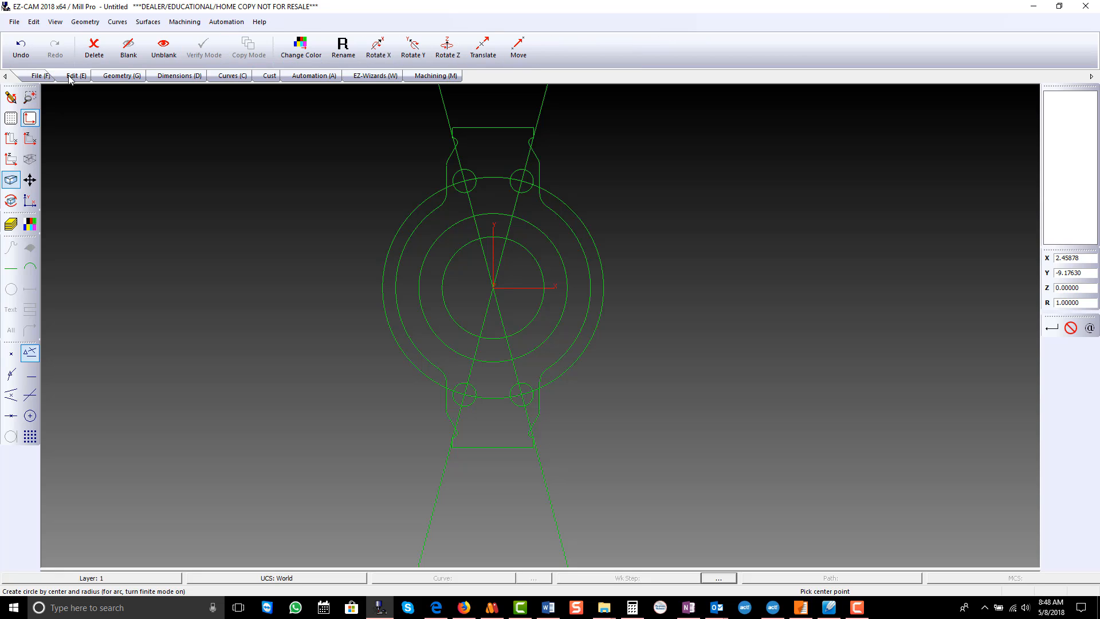
left_click(94, 49)
left_click(397, 225)
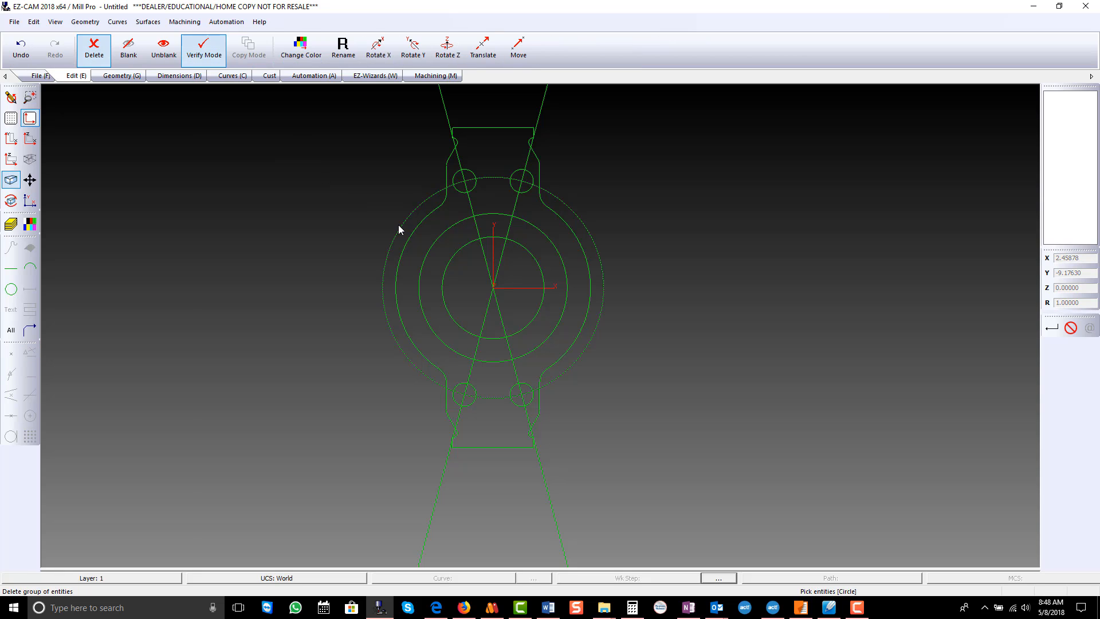
left_click(541, 108)
key("Return")
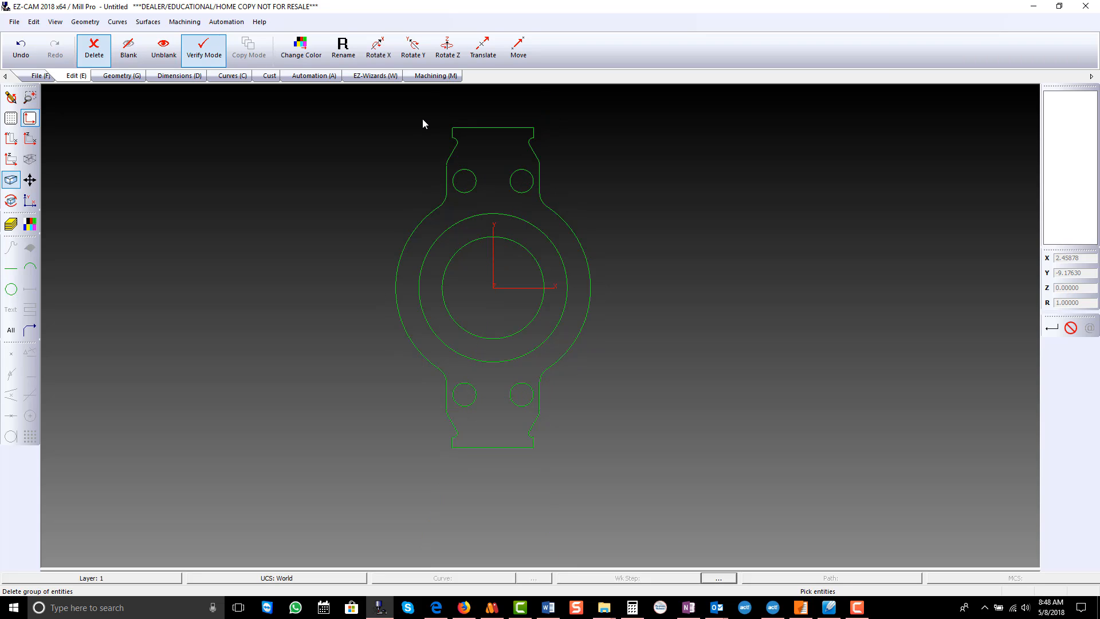
Rotate the entire part 90 degrees around the Z axis about the origin.
scroll(496, 304, "down", 1)
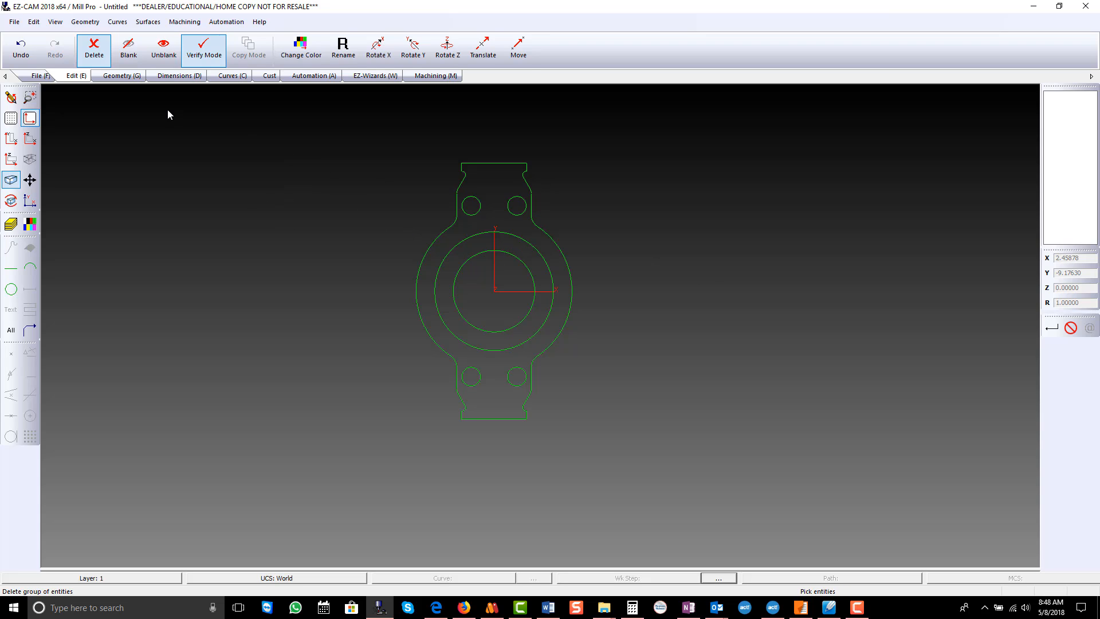
left_click(452, 44)
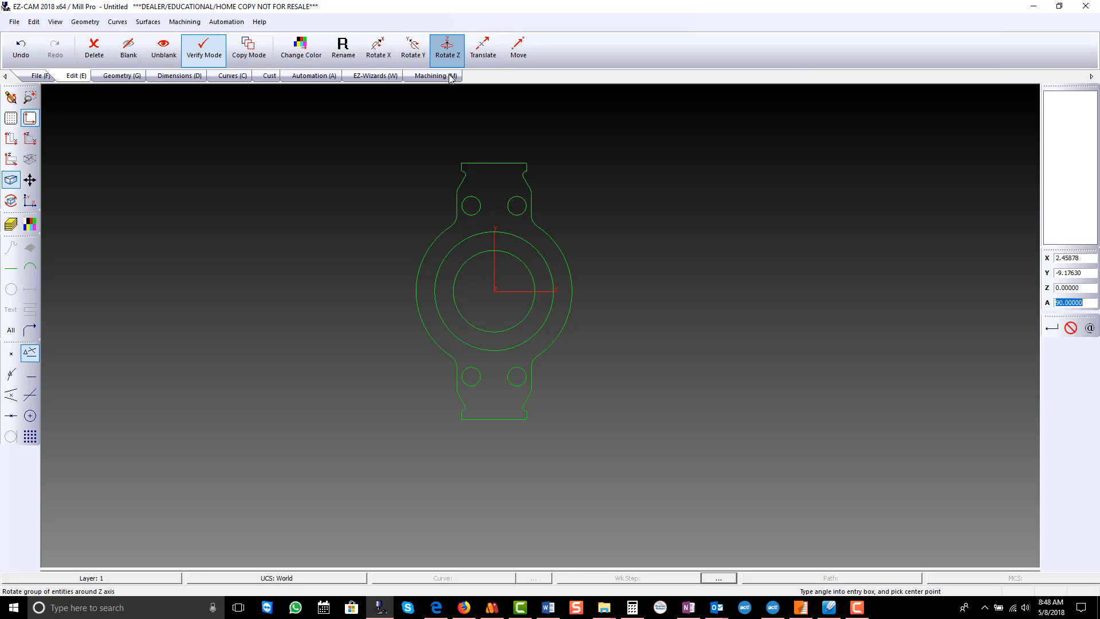
left_click(495, 292)
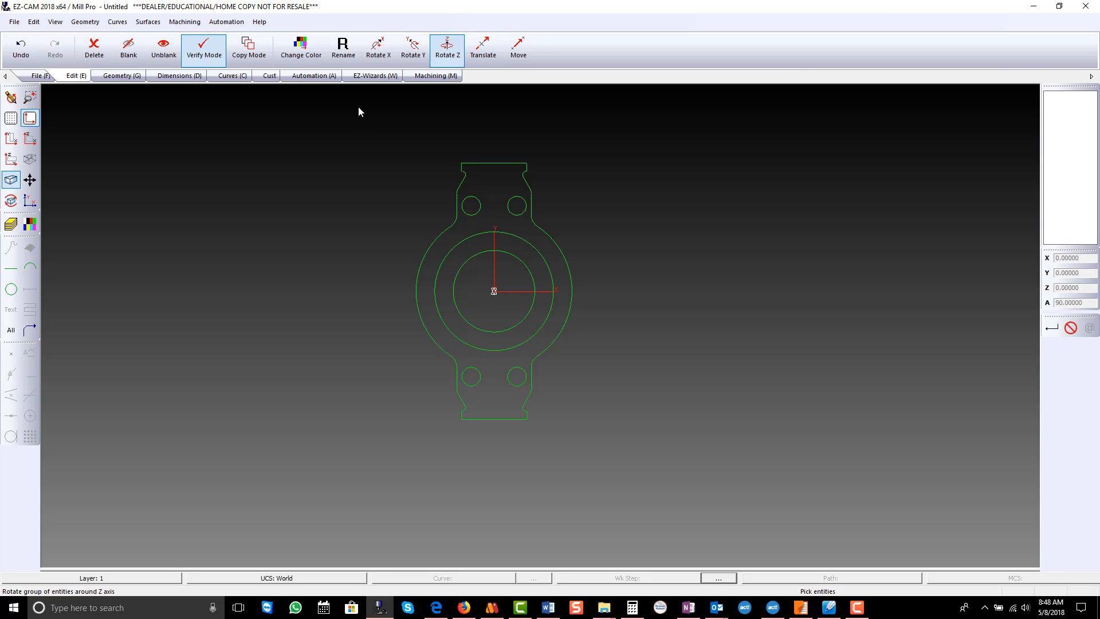
left_click_drag(359, 108, 608, 454)
key("Return")
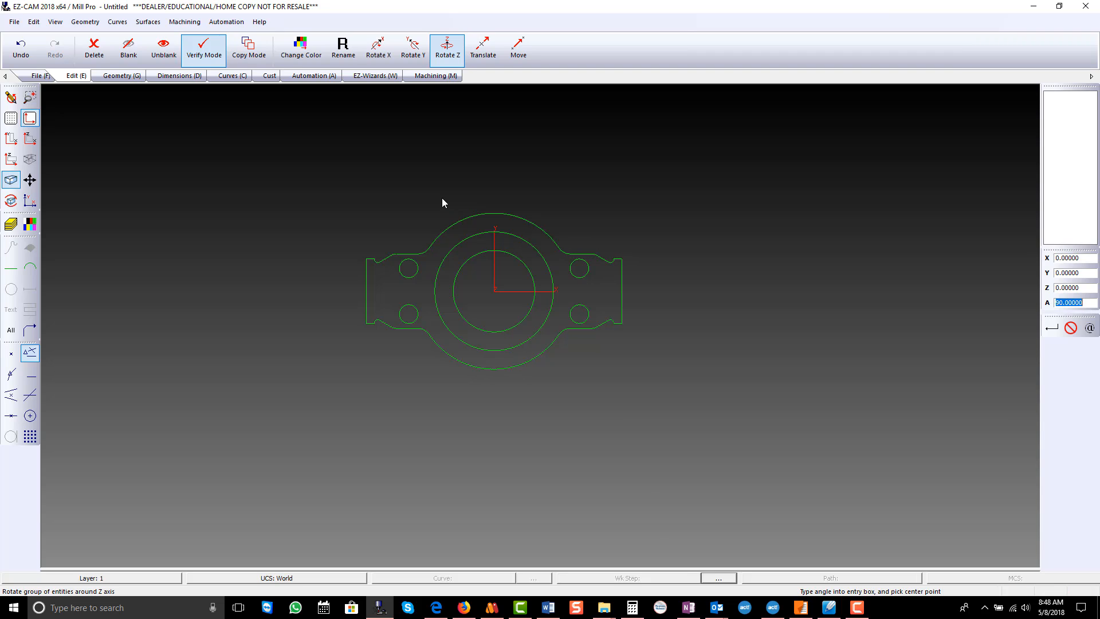
Draw a grid-snapped rectangle around the part from X-16 Y10 to X16 Y-10 with a corner radius of 1.
left_click(121, 75)
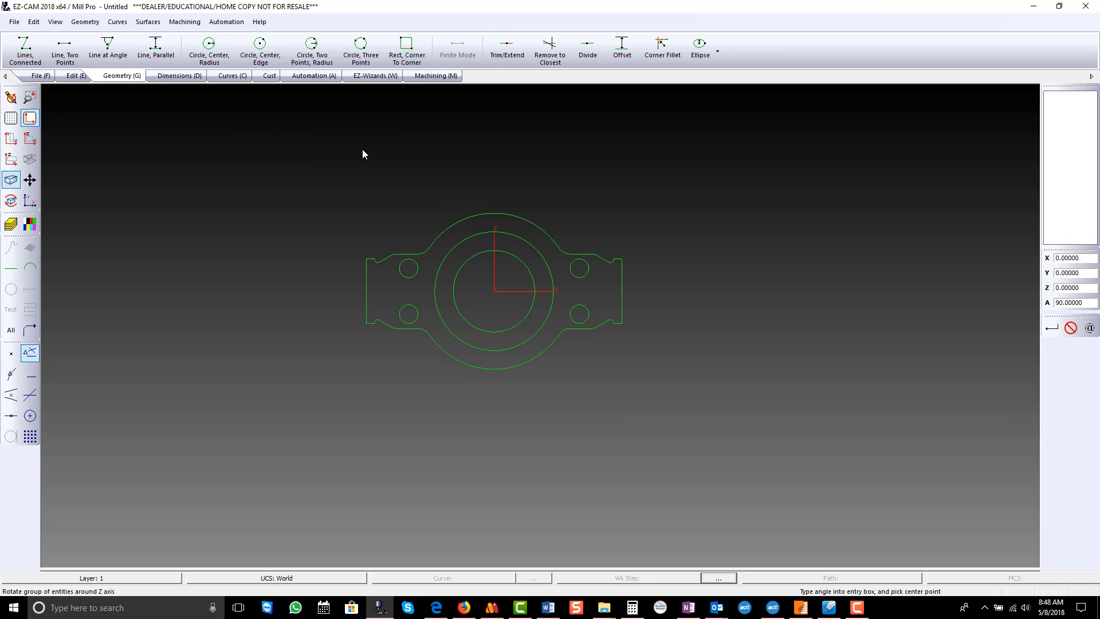
left_click(409, 61)
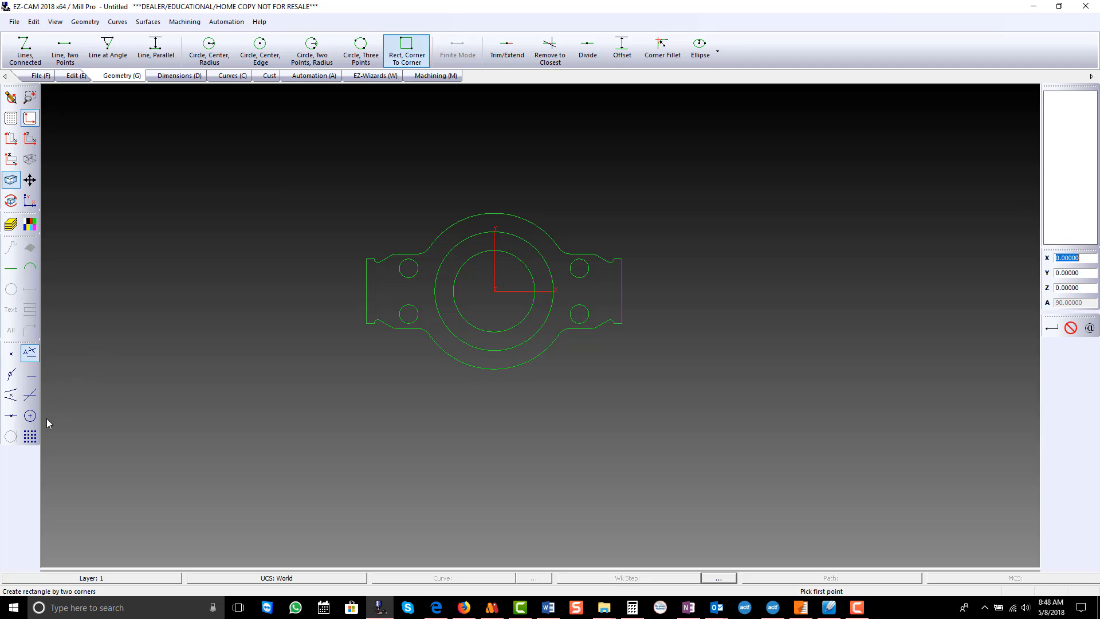
left_click(30, 436)
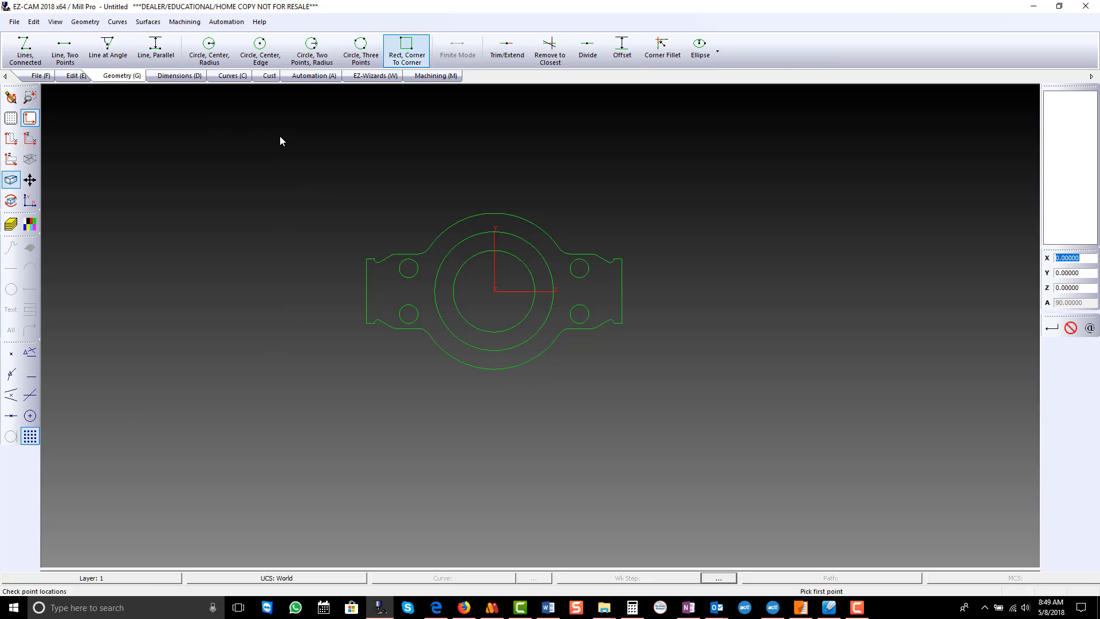
left_click(345, 198)
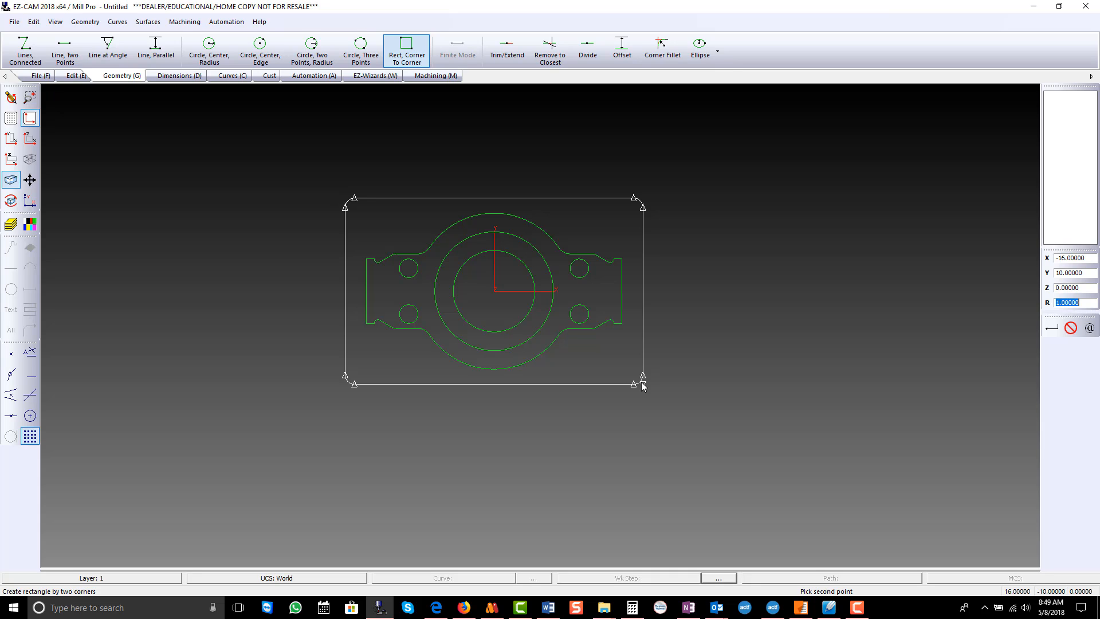
left_click(642, 383)
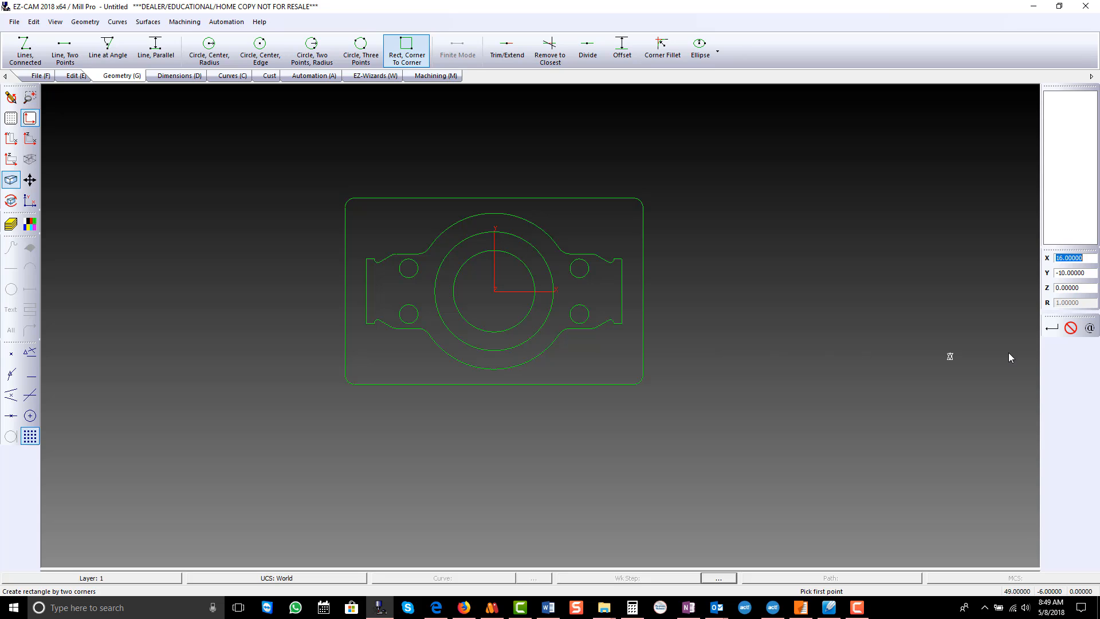
left_click(1070, 328)
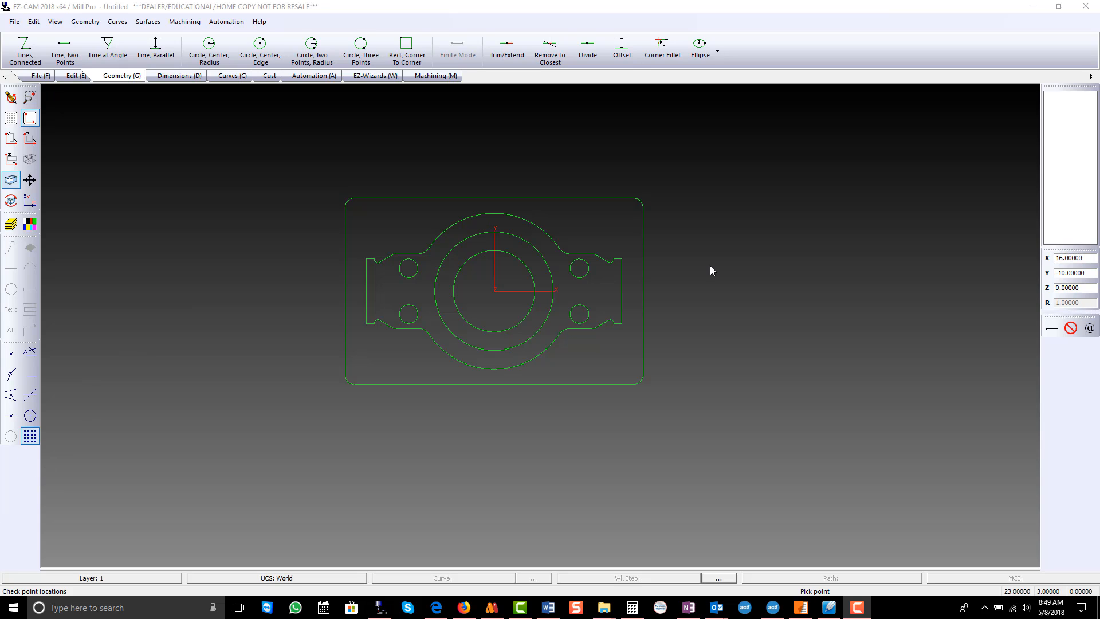
left_click(586, 291)
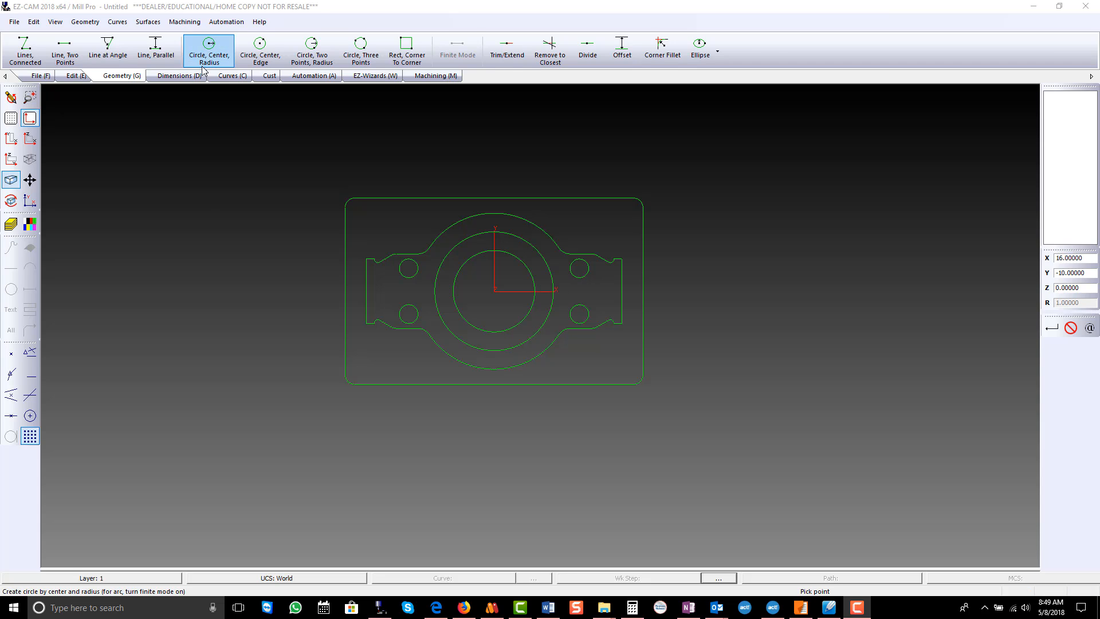
Create a new curve with the default ID and chain the outer rounded rectangle into it.
left_click(227, 77)
left_click(25, 51)
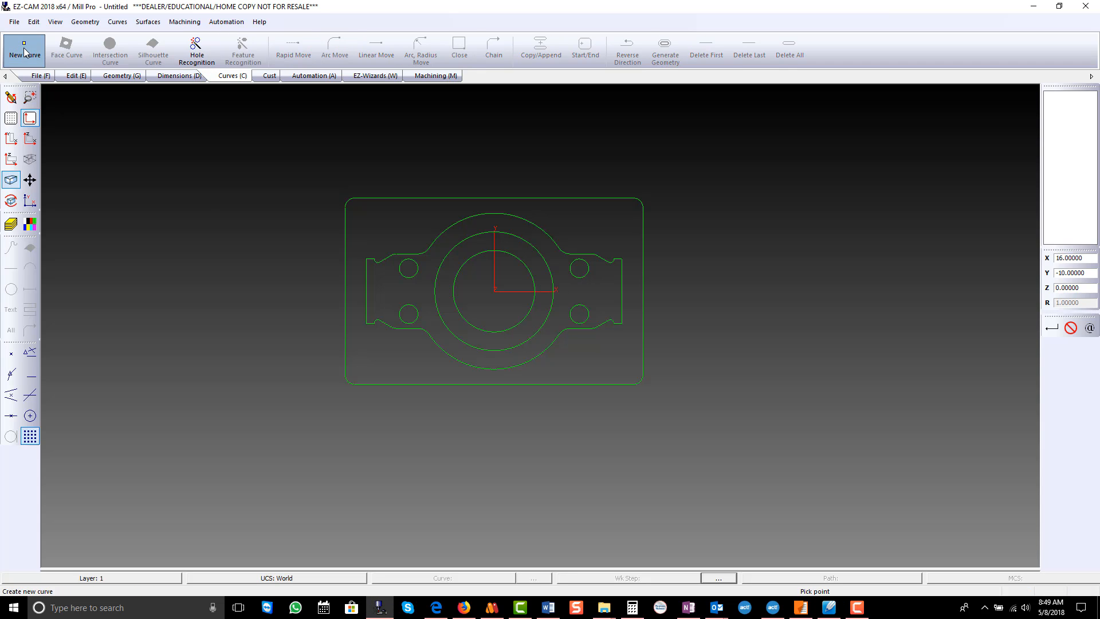
left_click(174, 243)
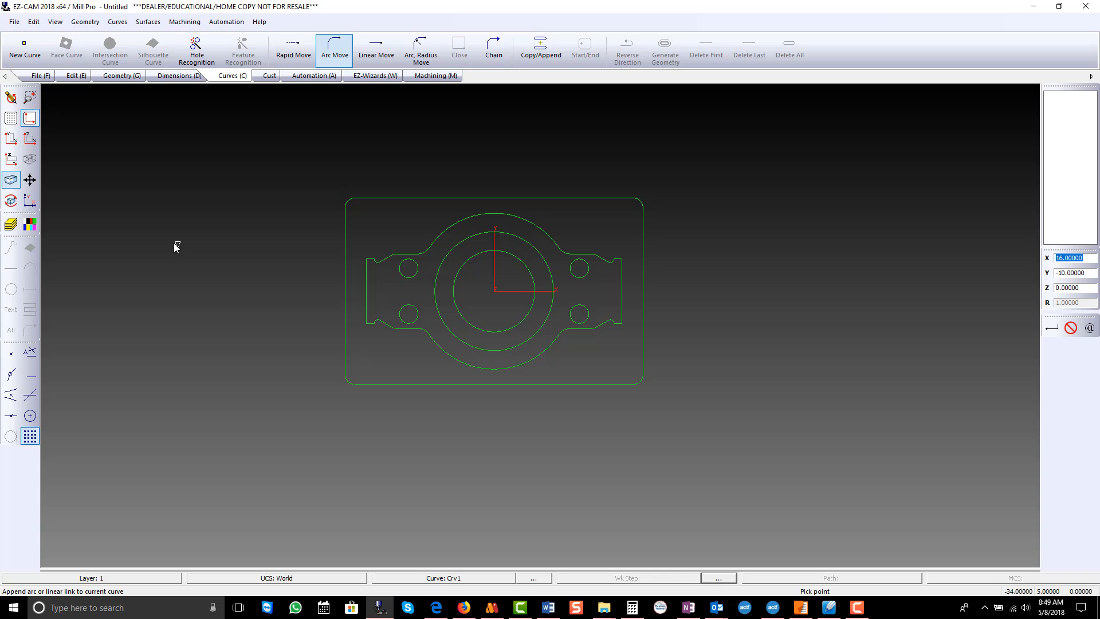
left_click(489, 49)
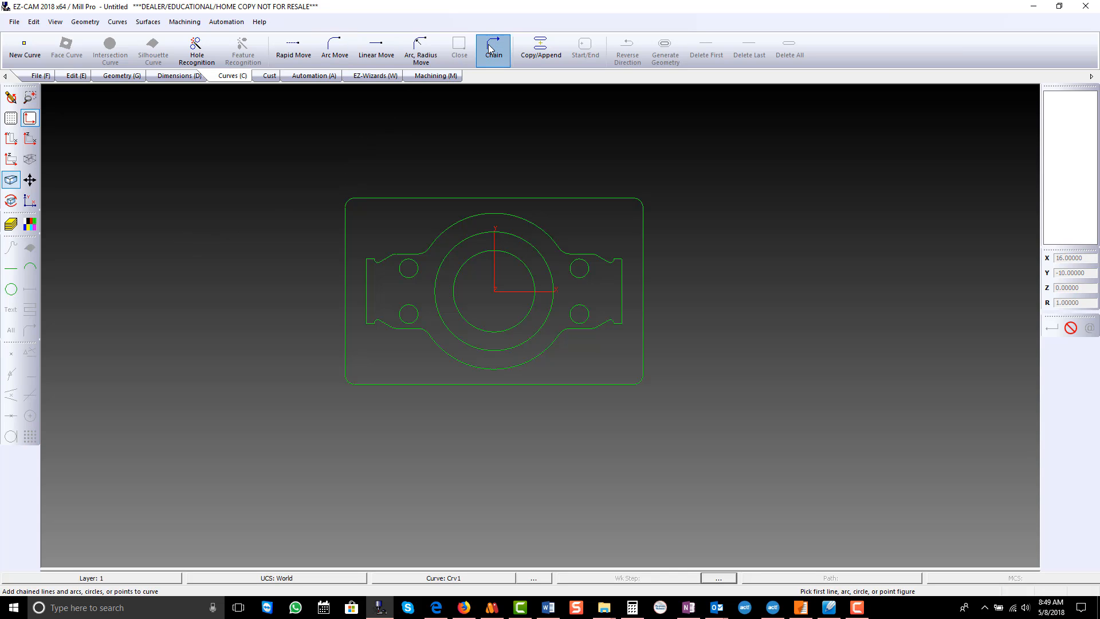
left_click(375, 192)
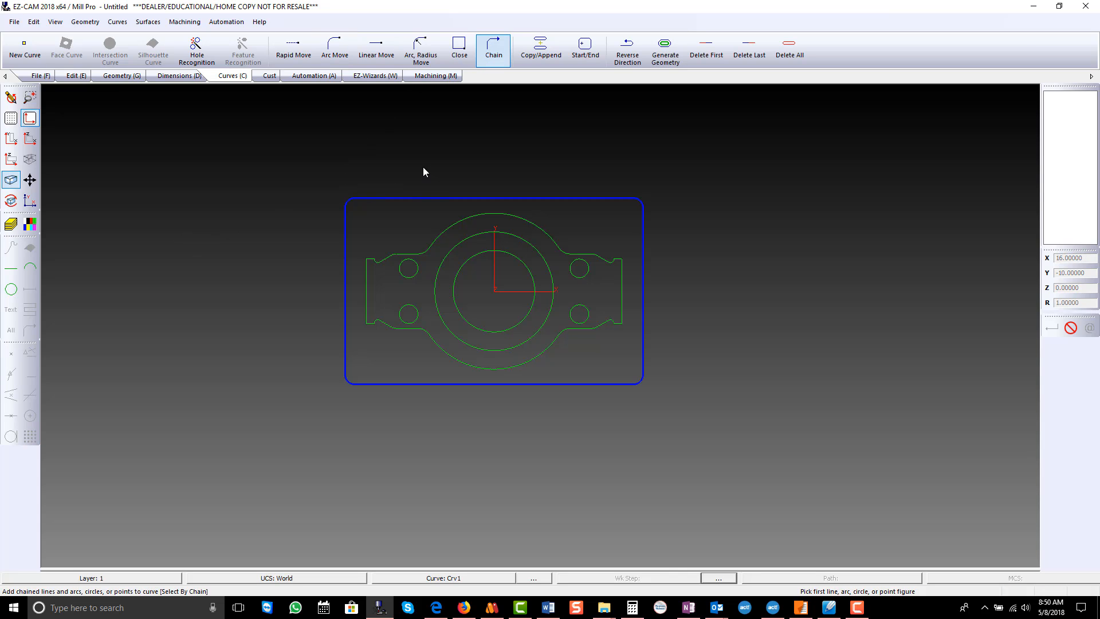
Create a second curve with the default ID from the chained outer profile of the part.
left_click(30, 47)
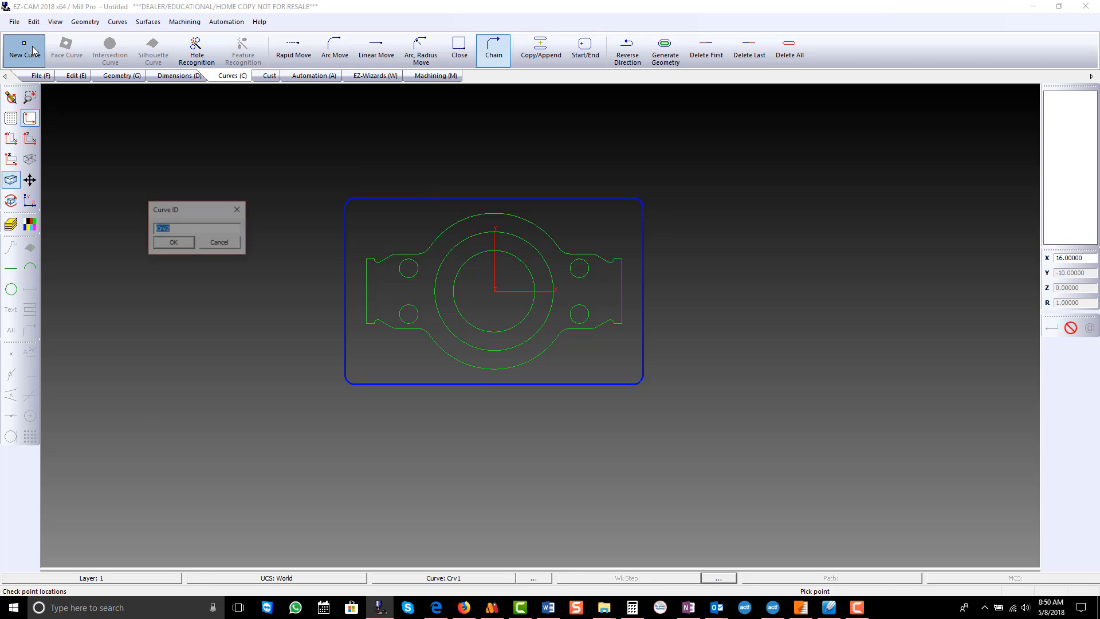
left_click(174, 239)
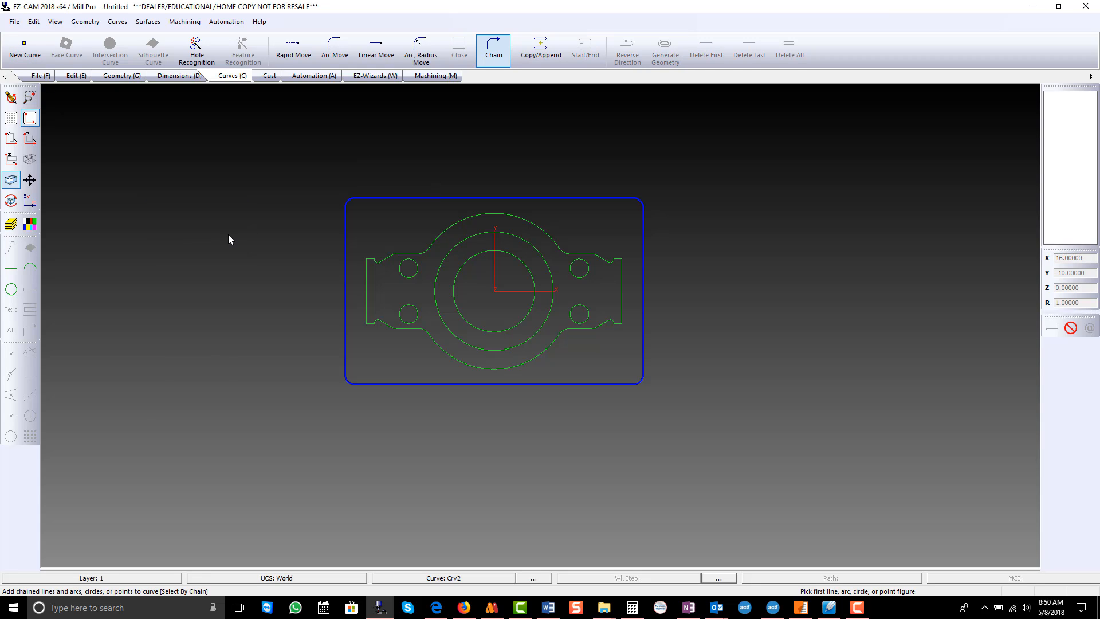
left_click(368, 258)
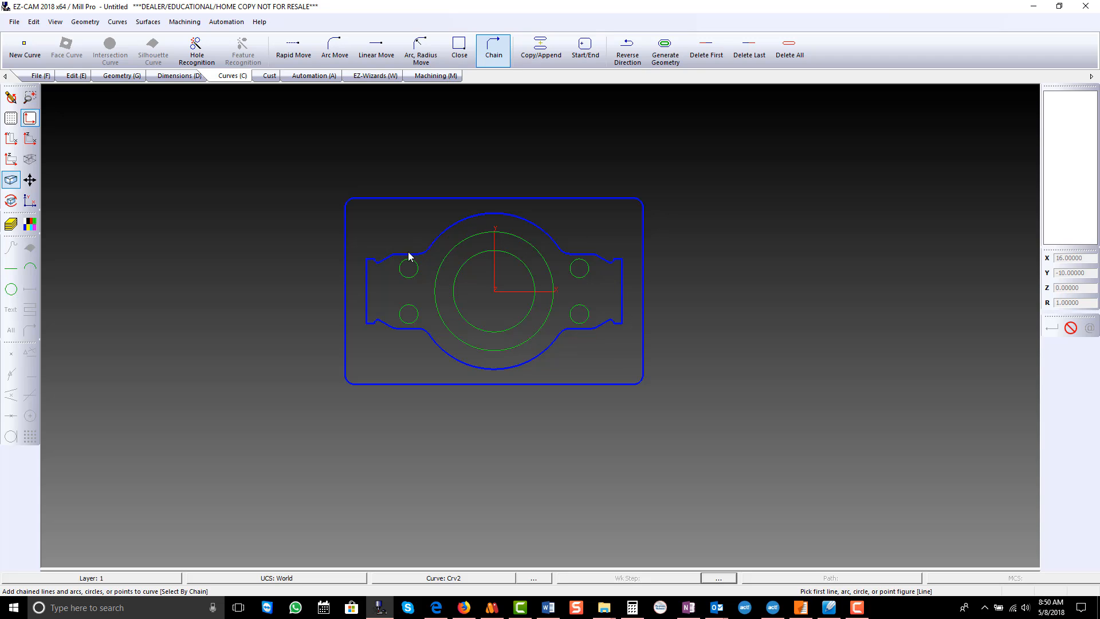
Create a third curve with the default ID from the larger of the two central circles.
left_click(25, 50)
left_click(175, 241)
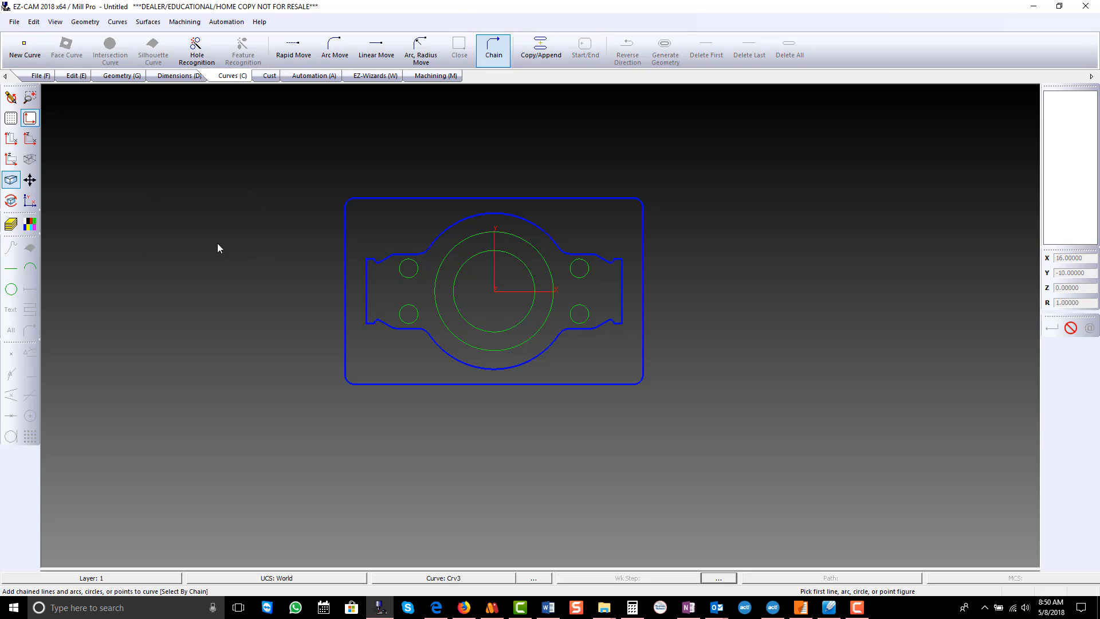
left_click(439, 263)
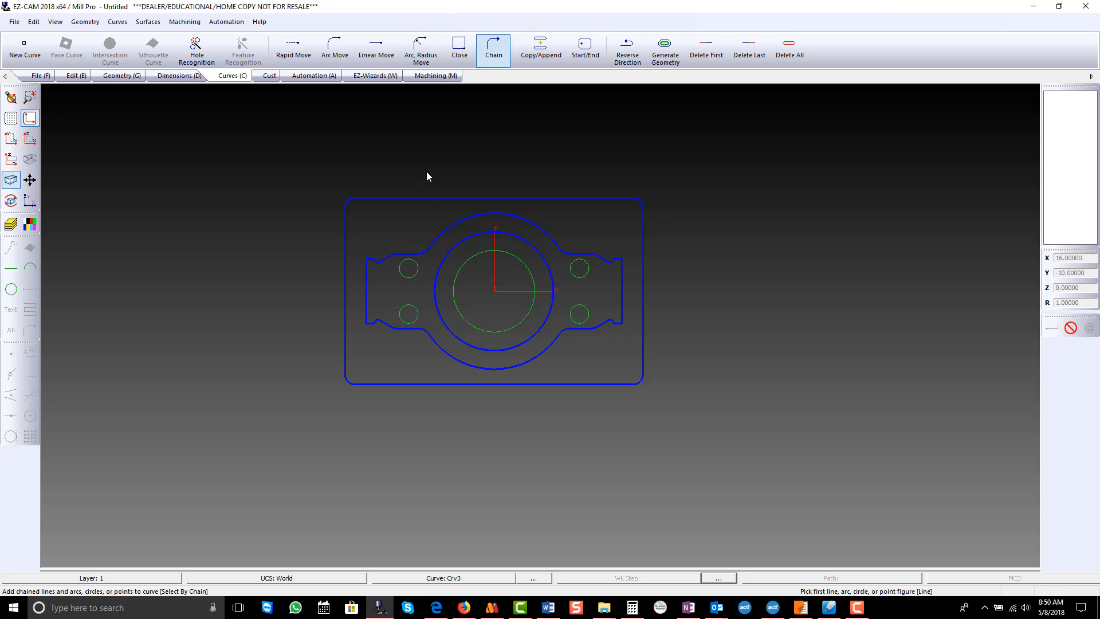
Create a fourth curve with the default ID from the smaller of the two central circles.
left_click(25, 49)
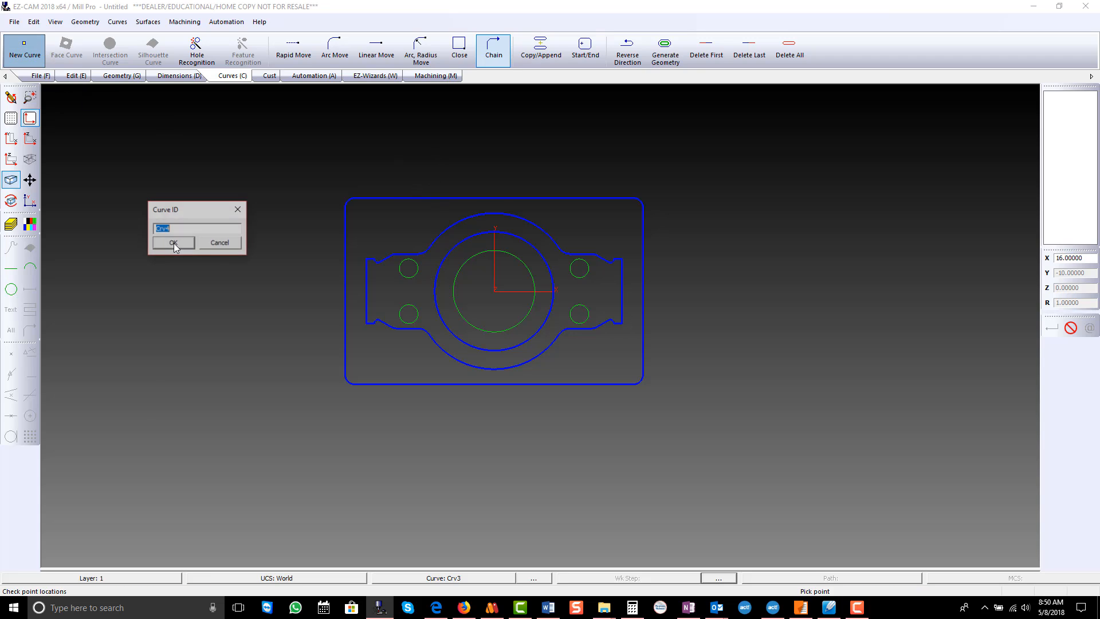
left_click(175, 243)
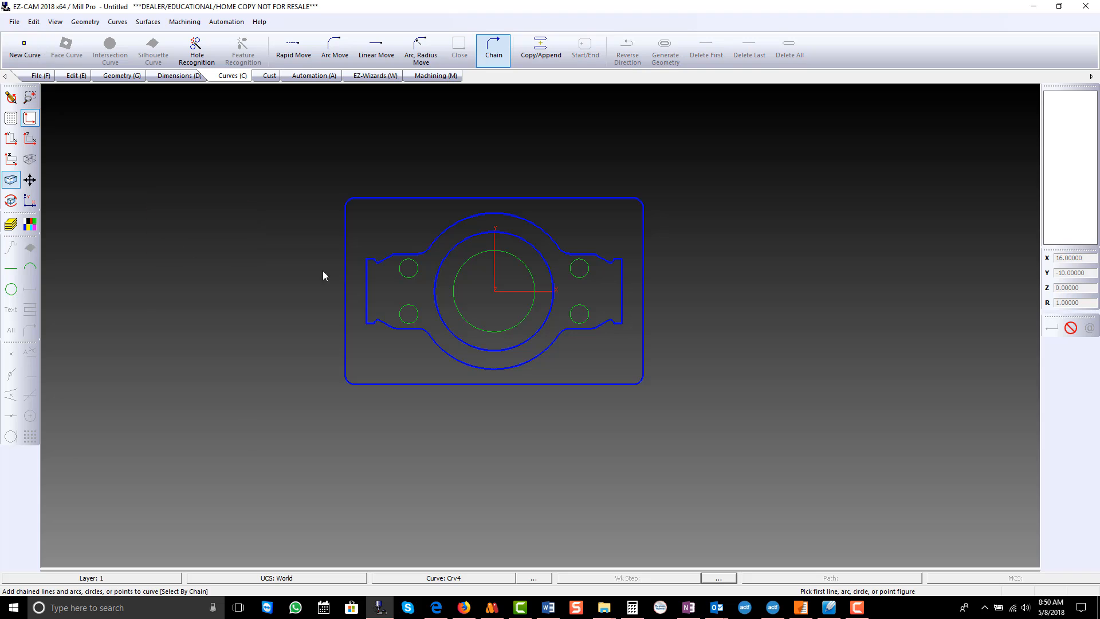
left_click(456, 289)
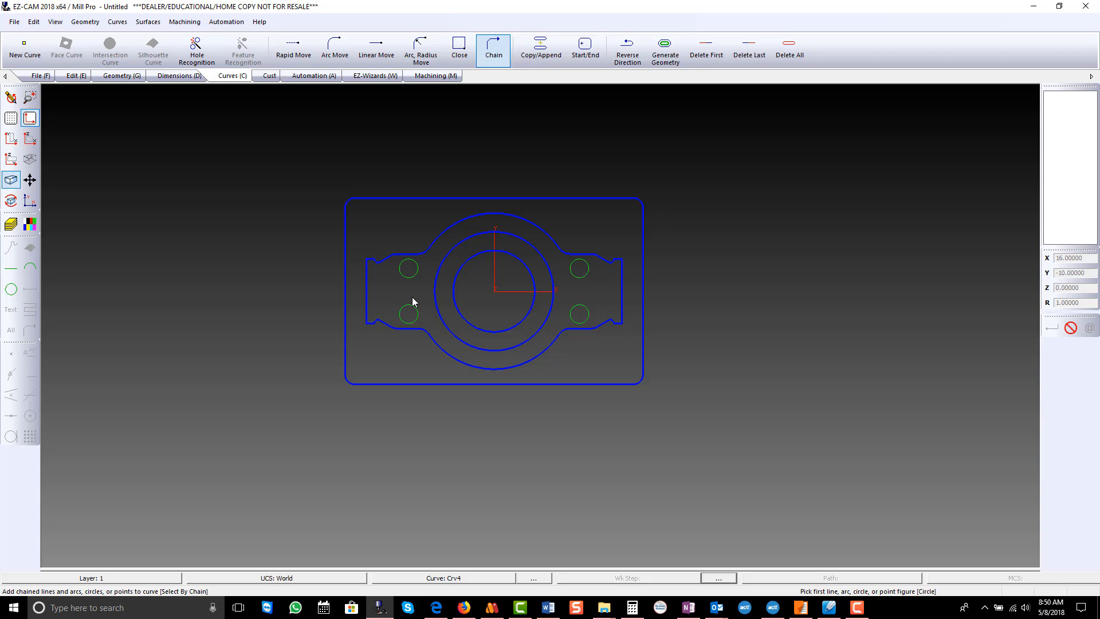
Create a fifth curve with the default ID by chaining the four small hole circles into it.
left_click(32, 46)
left_click(175, 242)
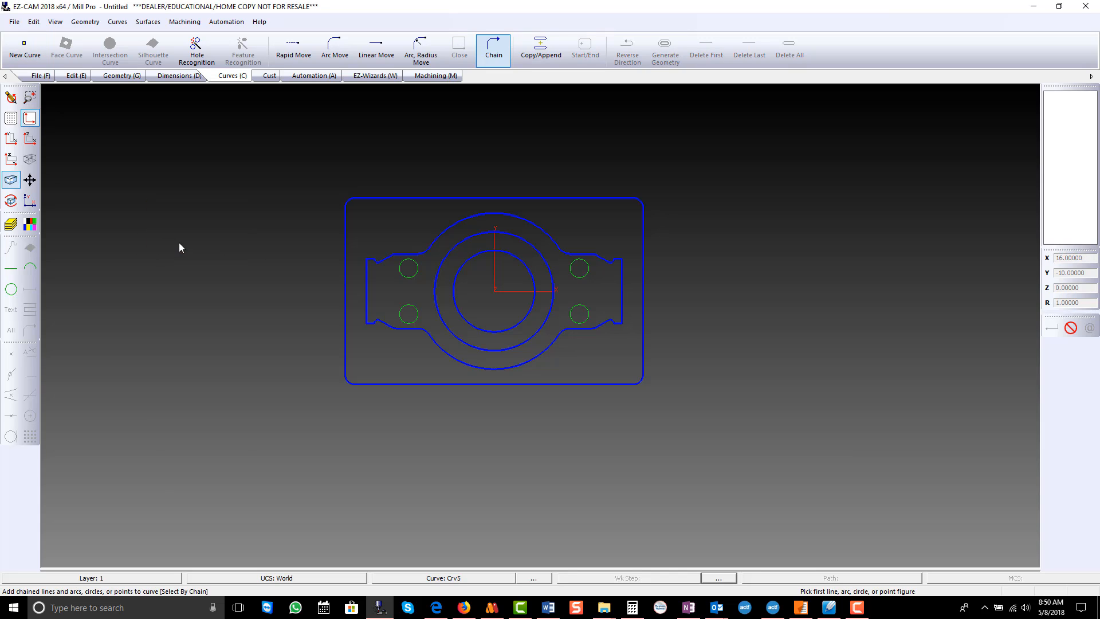
left_click(412, 301)
left_click(409, 280)
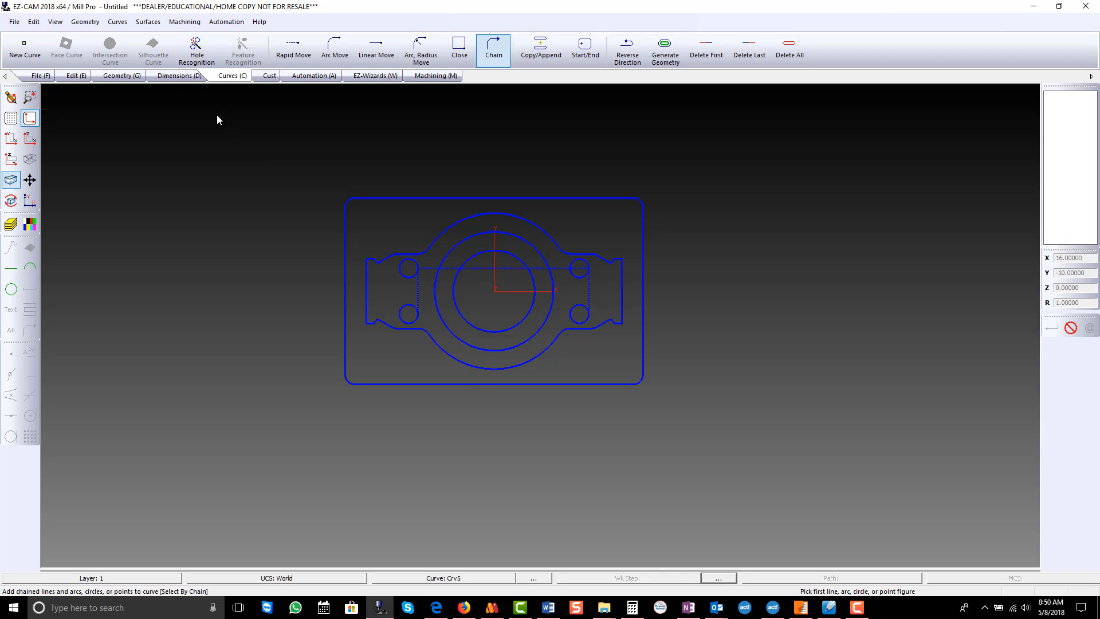
Blank all existing curves, restricting the selection to curves so the underlying geometry is left out.
left_click(74, 77)
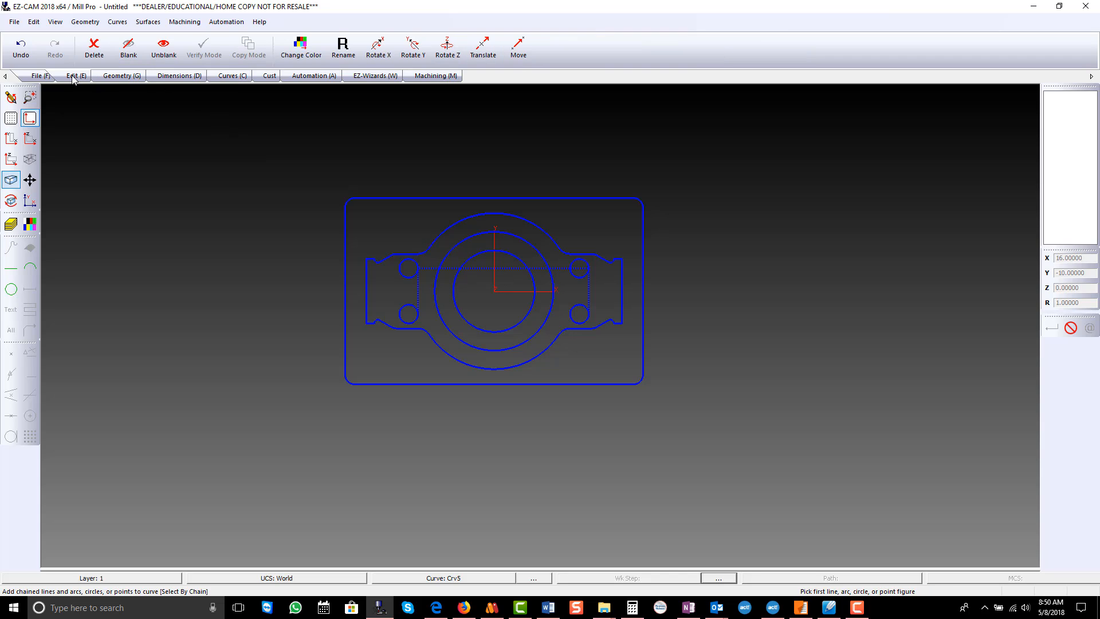
left_click(128, 48)
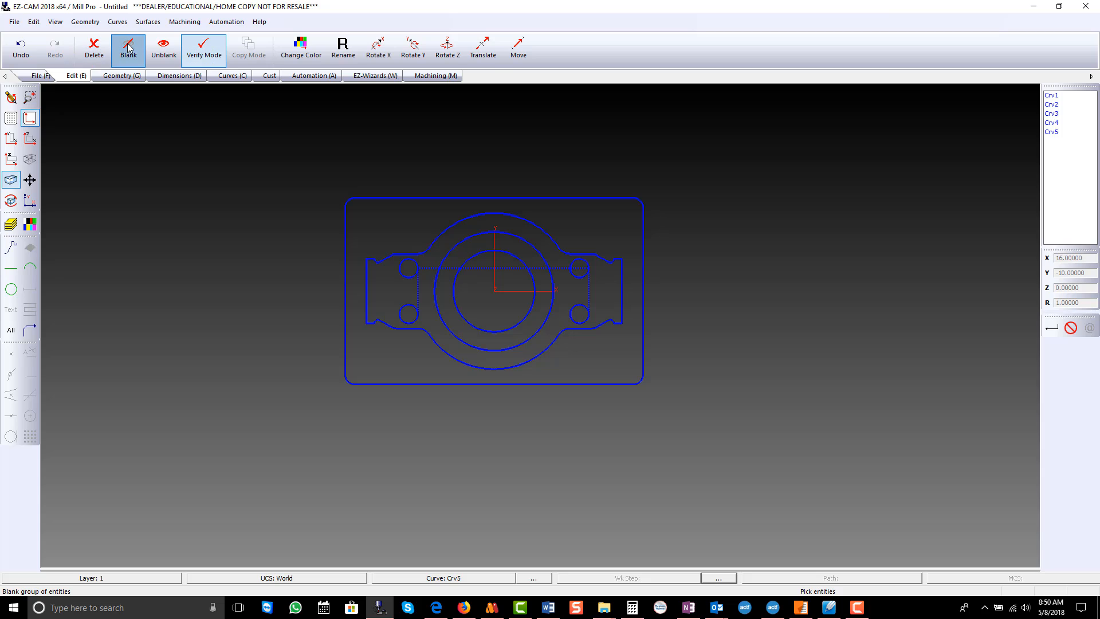
left_click(11, 247)
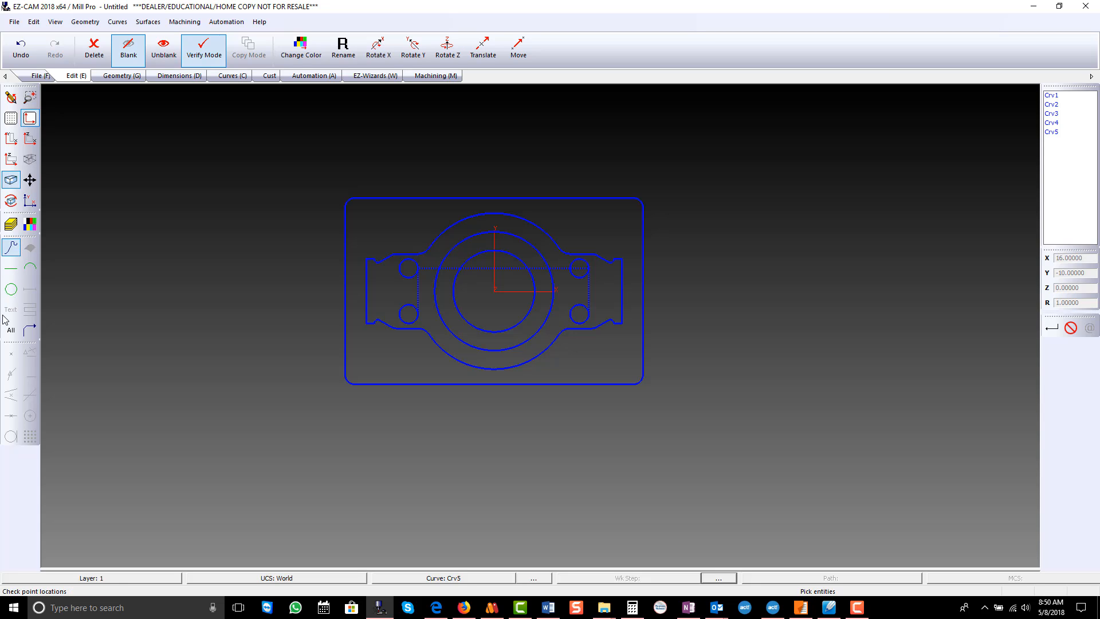
left_click(16, 328)
key("Return")
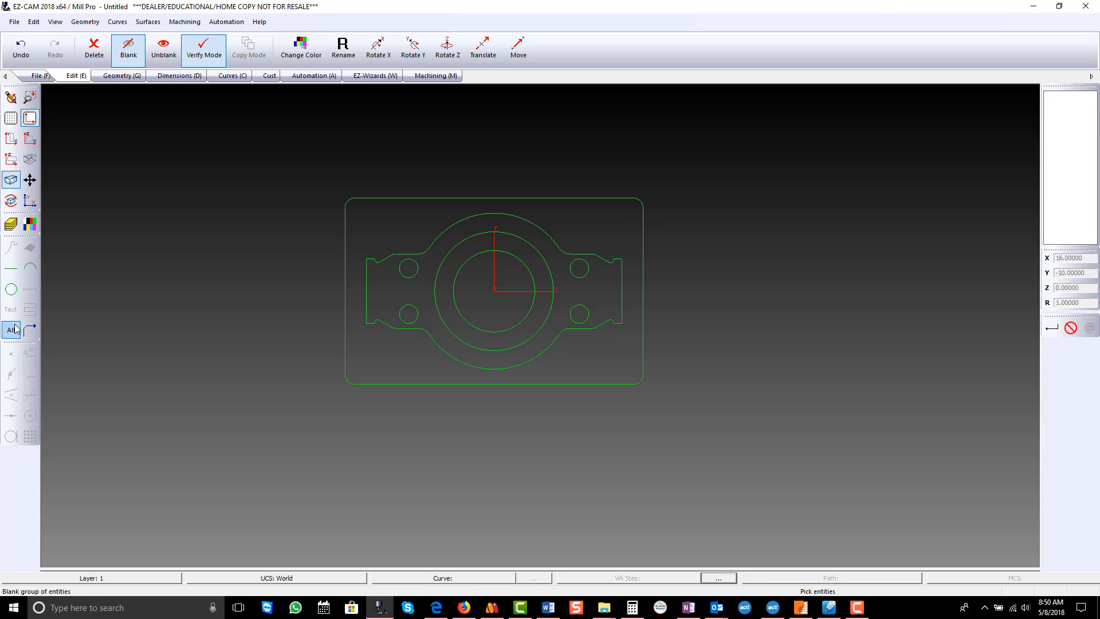
Extend the part's upper and lower outer arcs to each other's endpoints on both sides, closing them into a full circle.
scroll(553, 337, "up", 2)
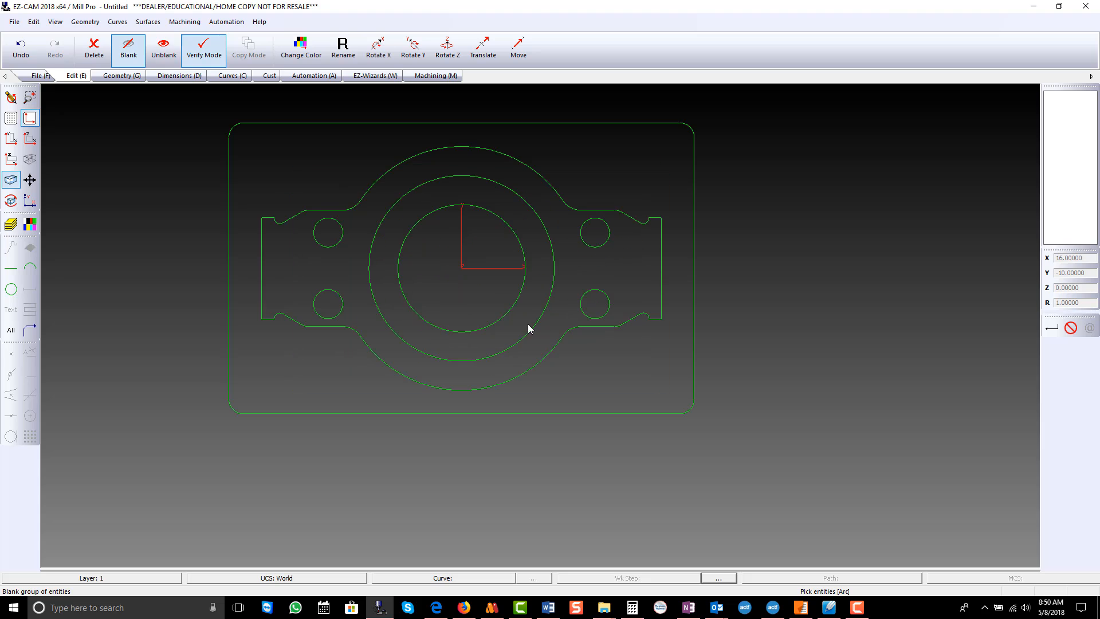
left_click(133, 76)
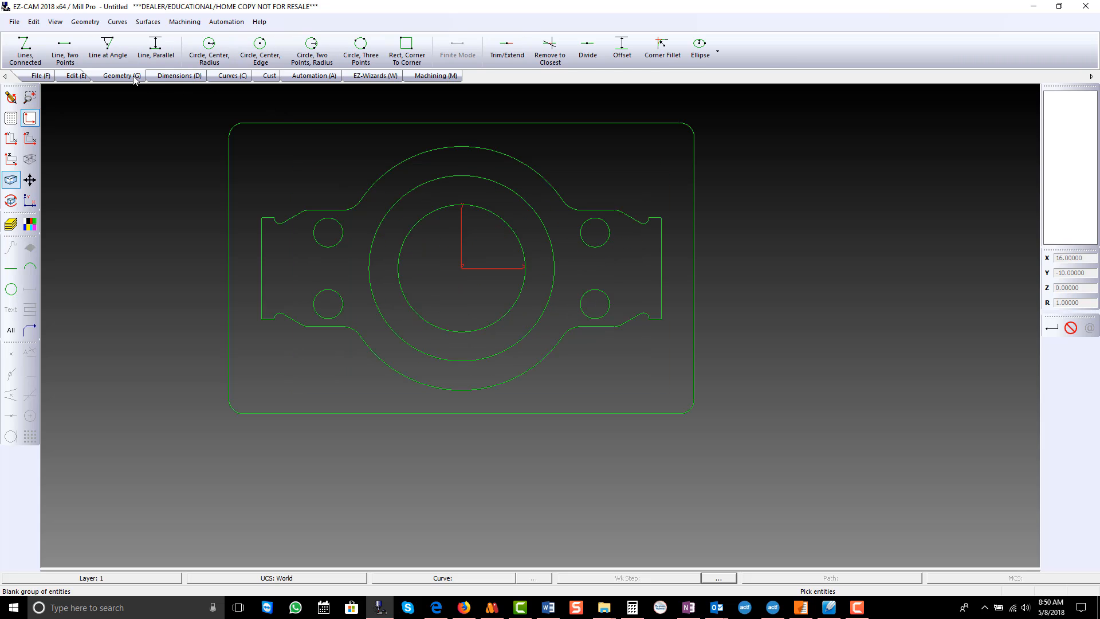
left_click(508, 47)
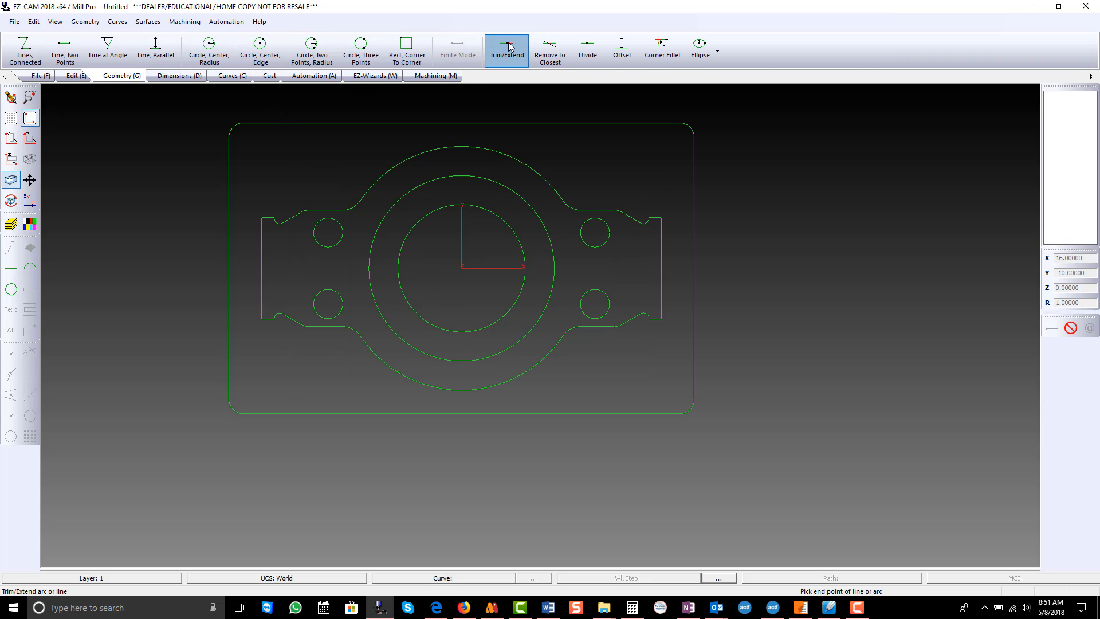
left_click(370, 195)
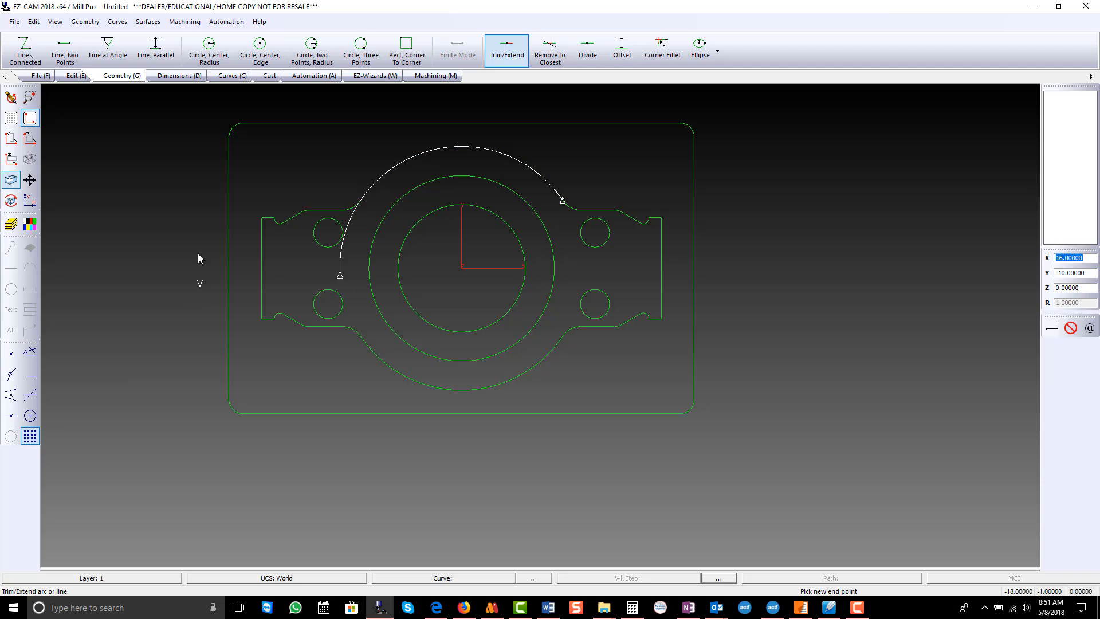
left_click(36, 352)
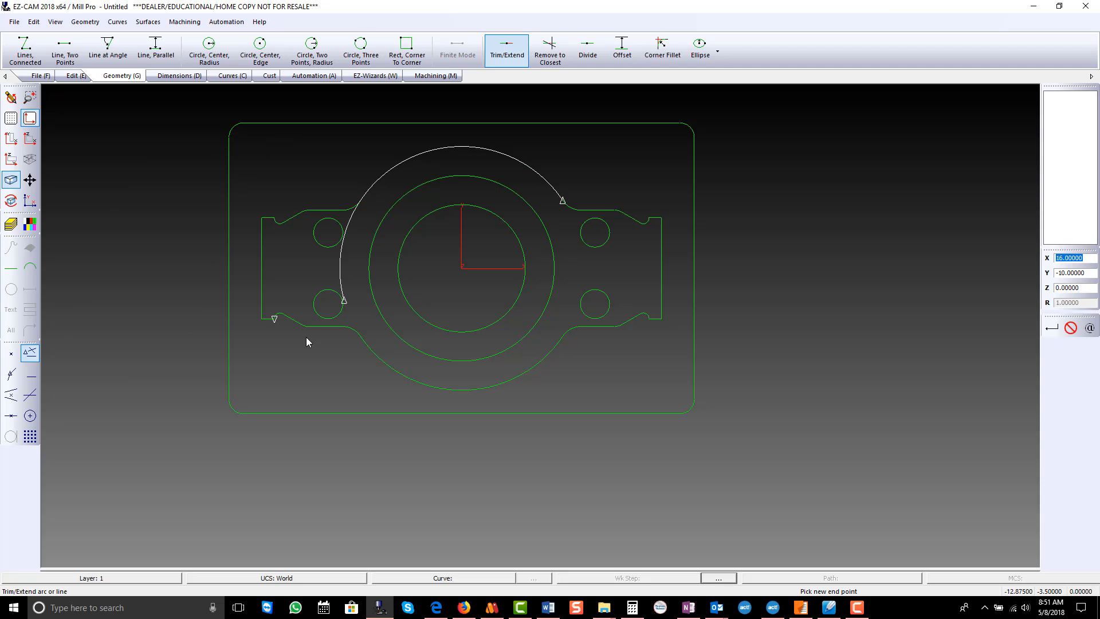
left_click(371, 351)
left_click(363, 344)
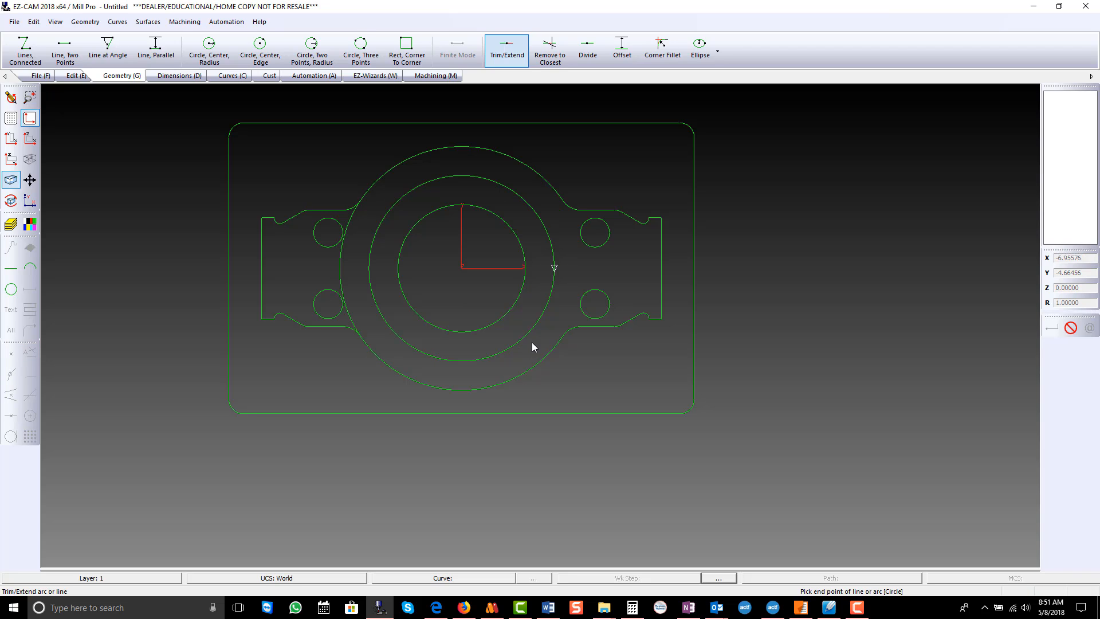
left_click(554, 204)
Create a sixth curve with the default ID and trace the large outer circle with arc moves through its four arc endpoints.
left_click(232, 76)
left_click(24, 49)
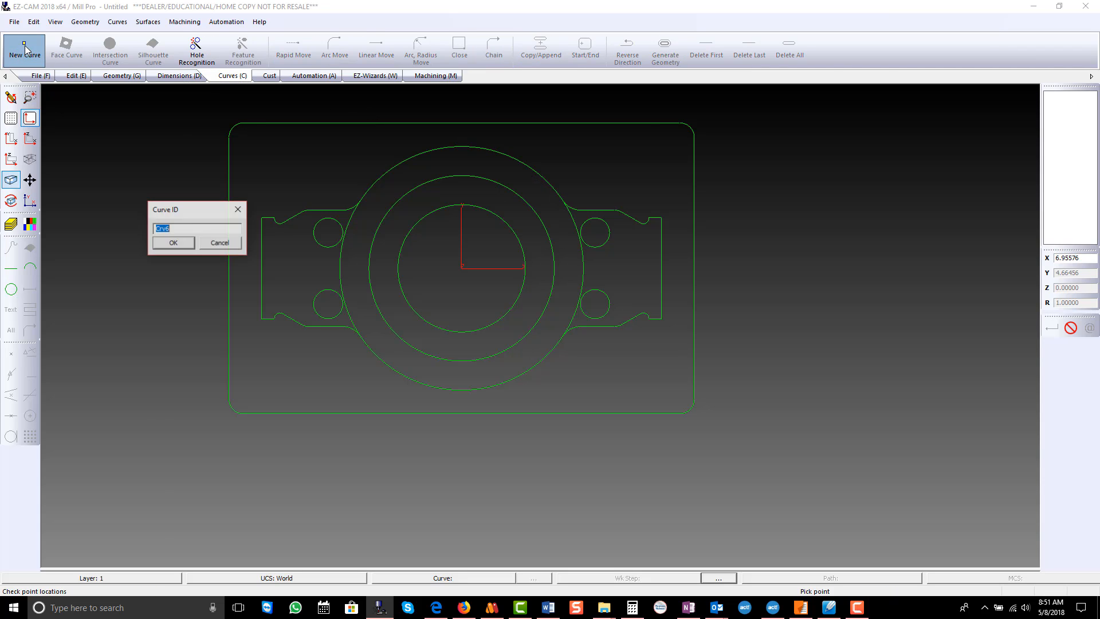
left_click(173, 244)
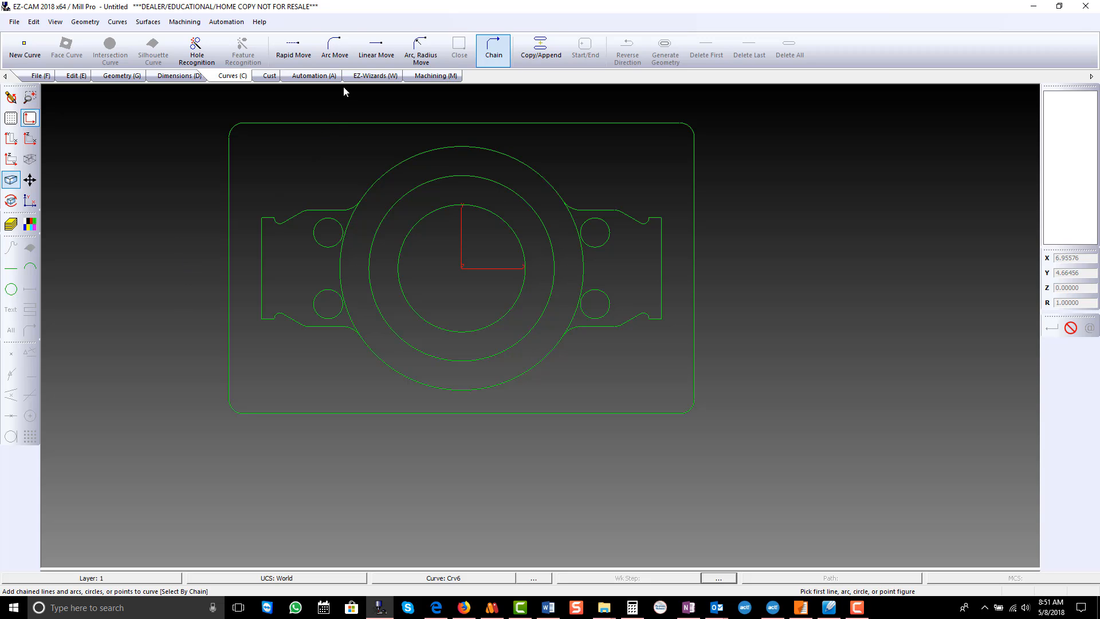
left_click(337, 52)
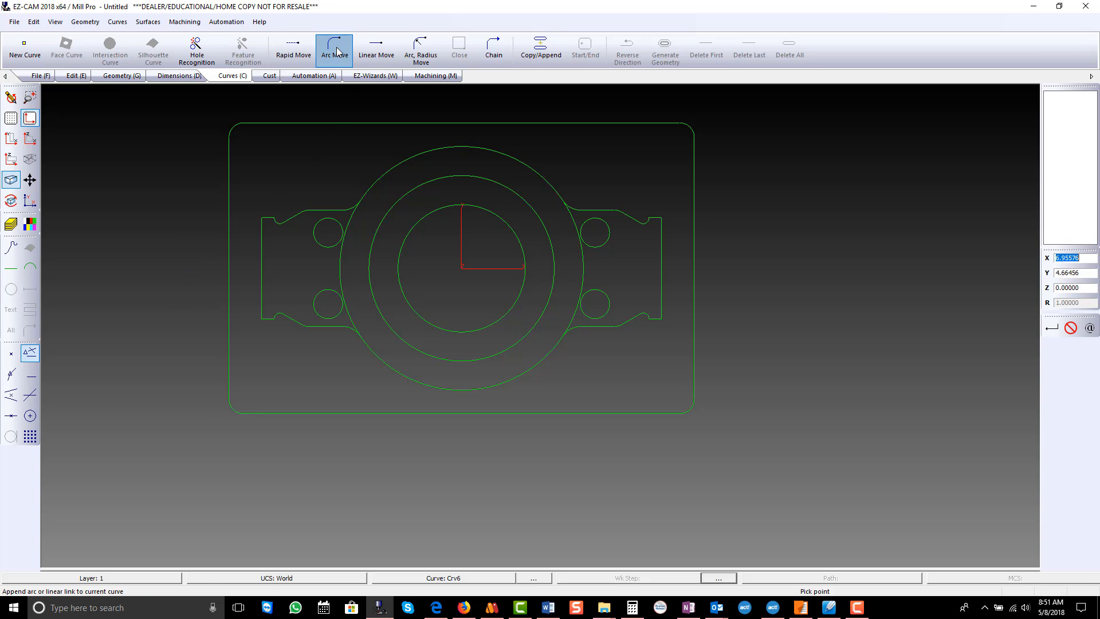
left_click(369, 199)
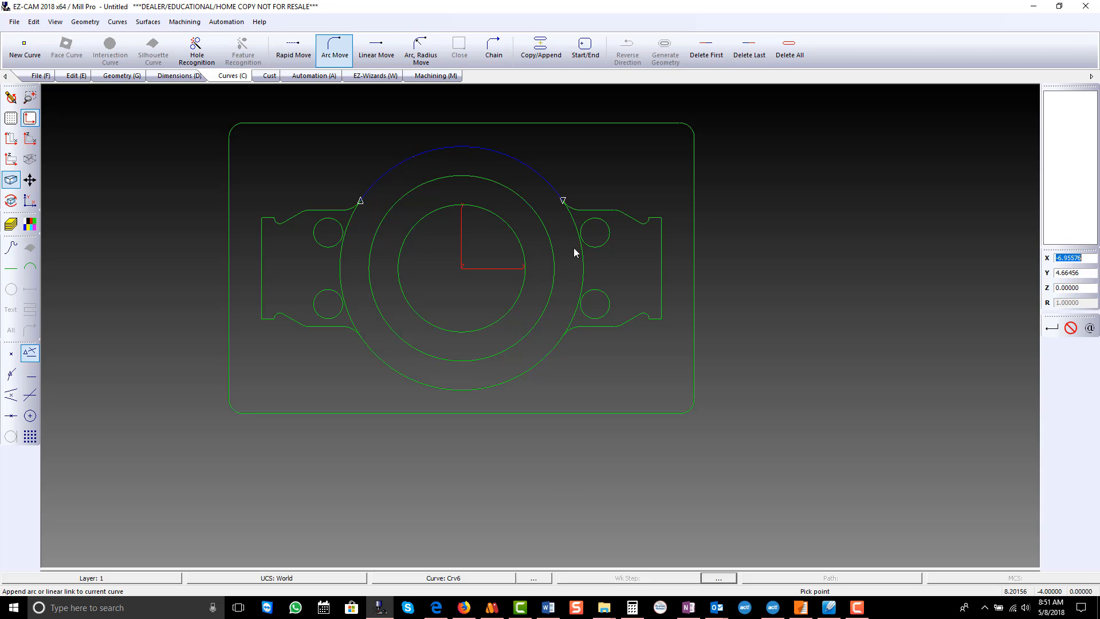
left_click(562, 208)
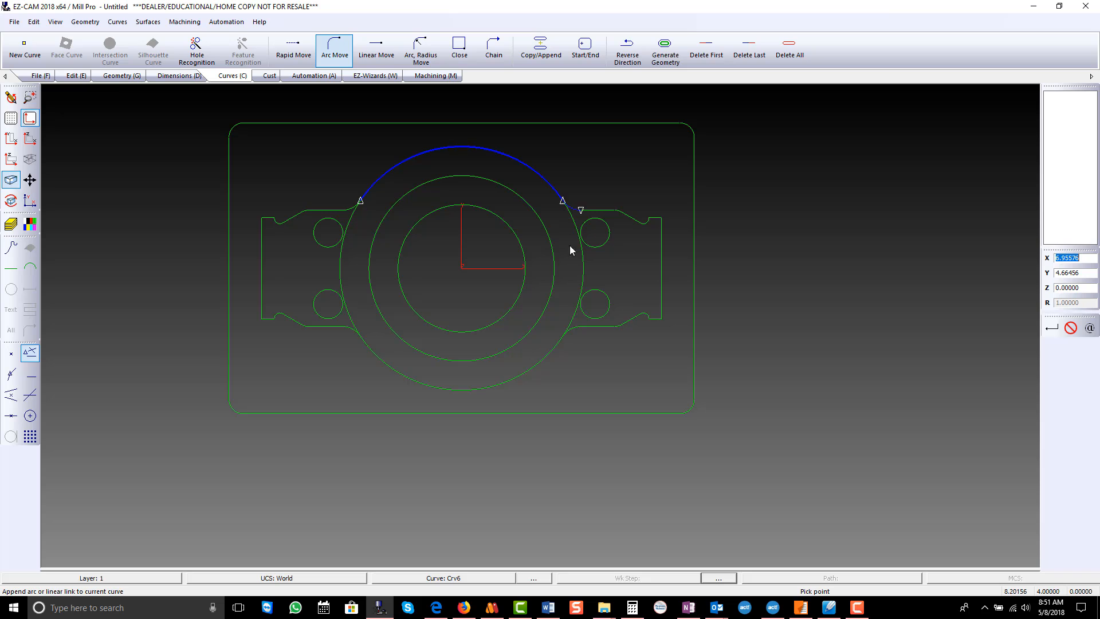
left_click(560, 342)
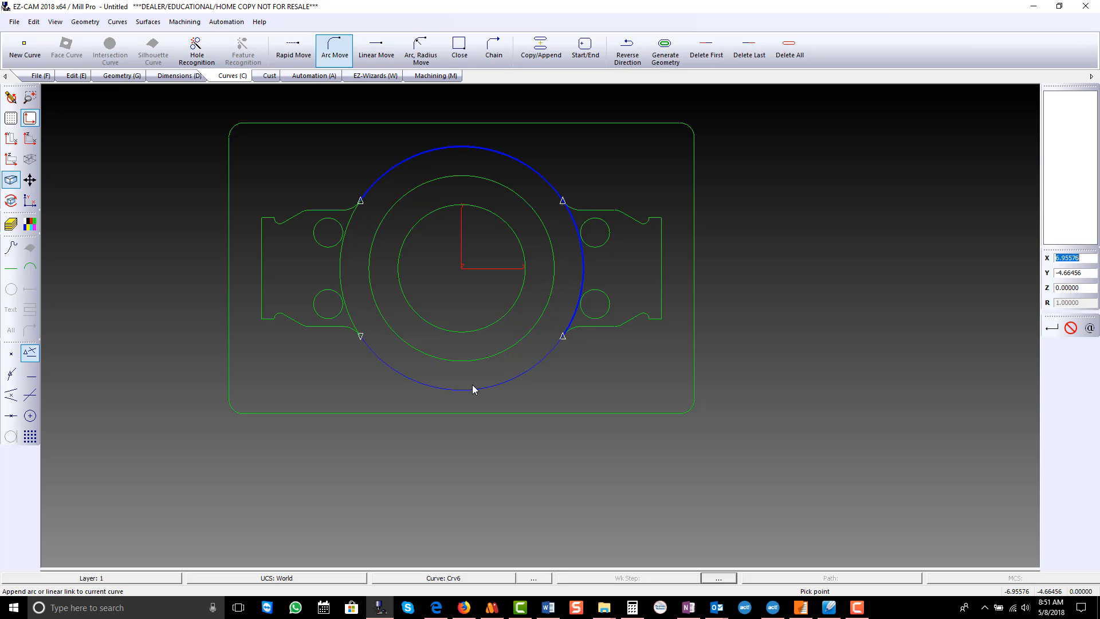
left_click(379, 355)
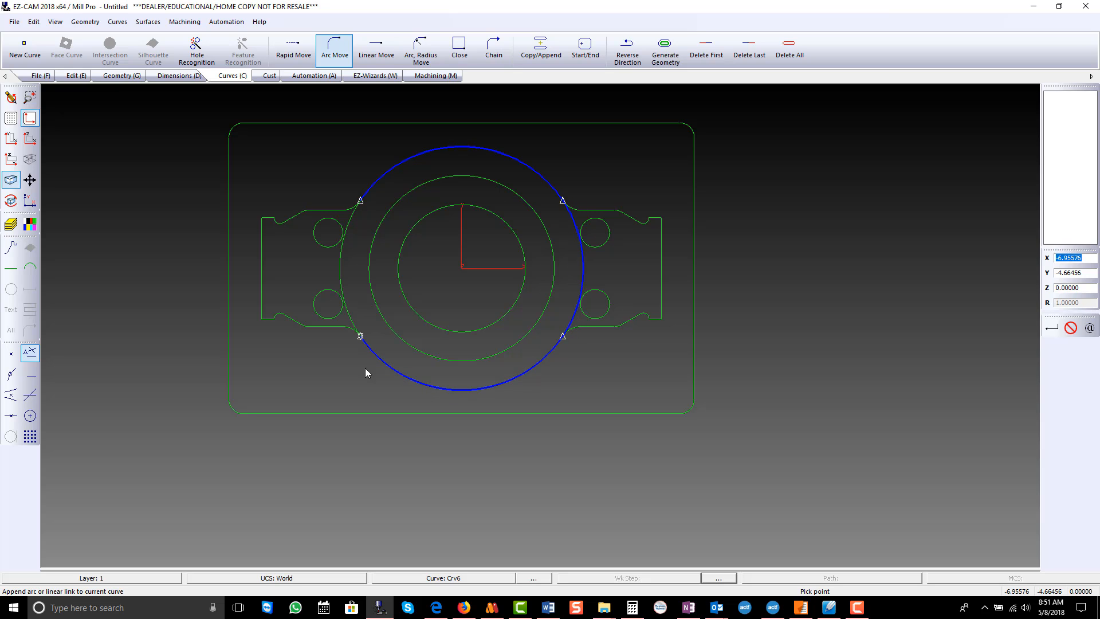
left_click(370, 199)
Unblank all the hidden curves and leave the command.
left_click(76, 76)
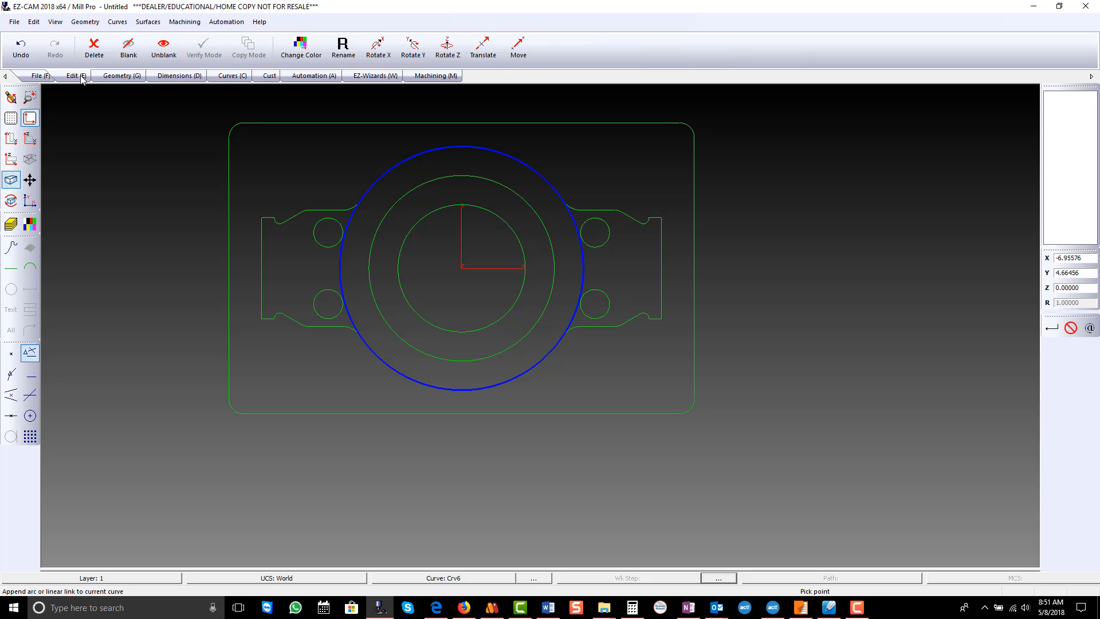
left_click(163, 49)
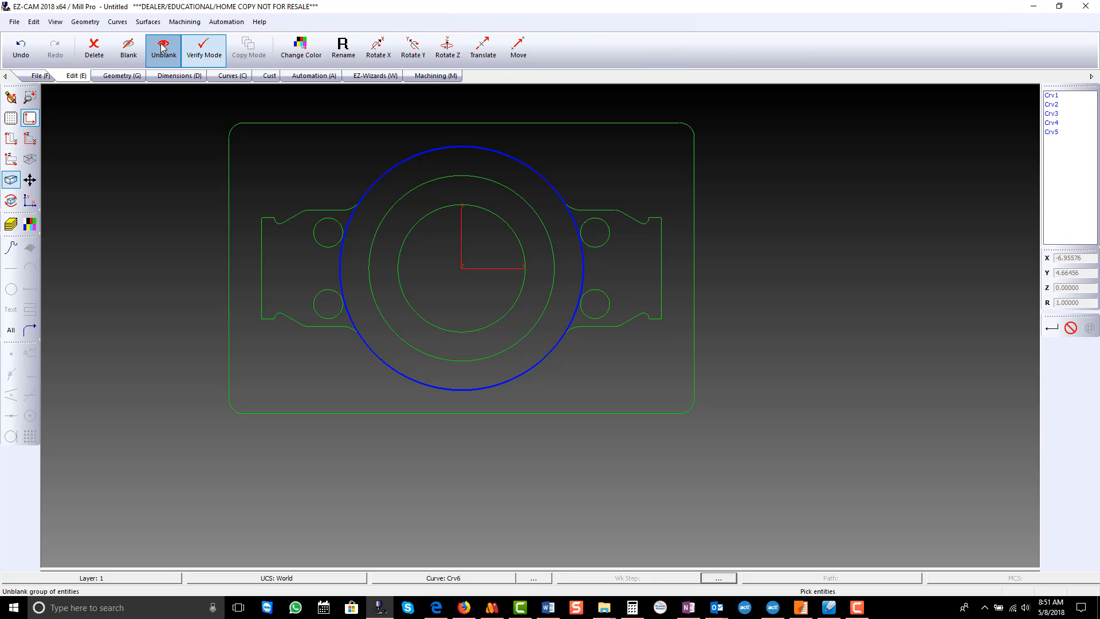
left_click(11, 247)
left_click(10, 330)
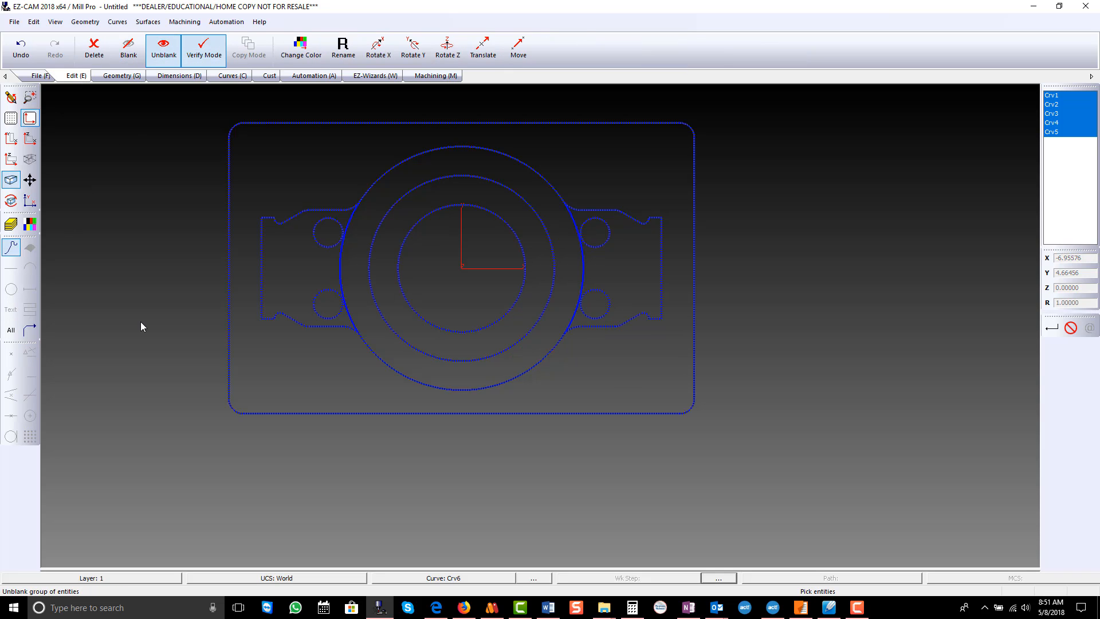
right_click(141, 322)
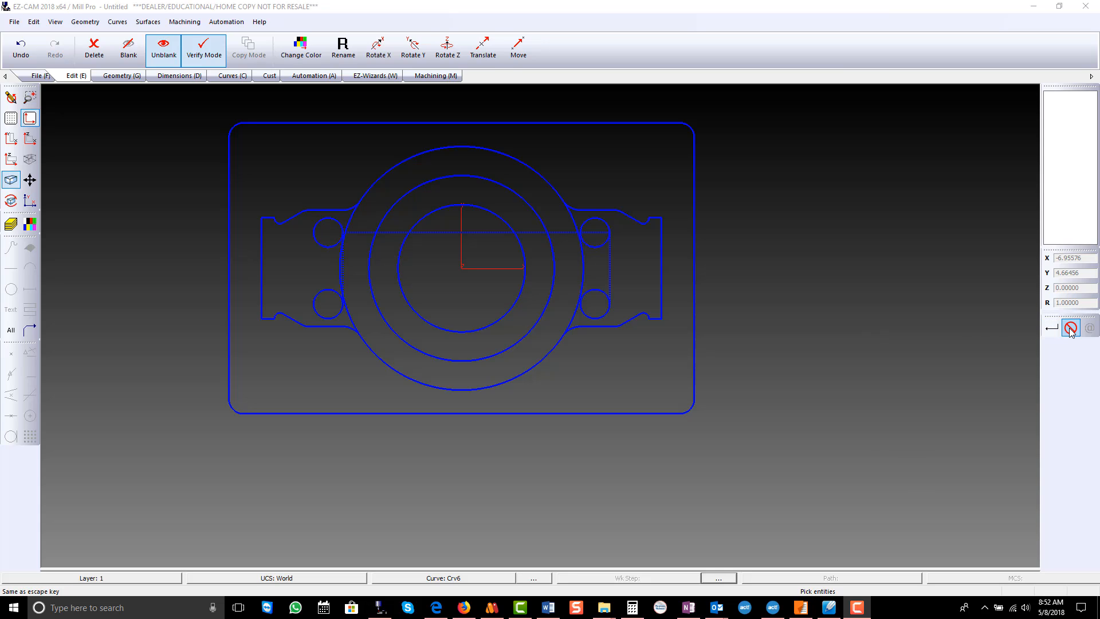
left_click(1070, 328)
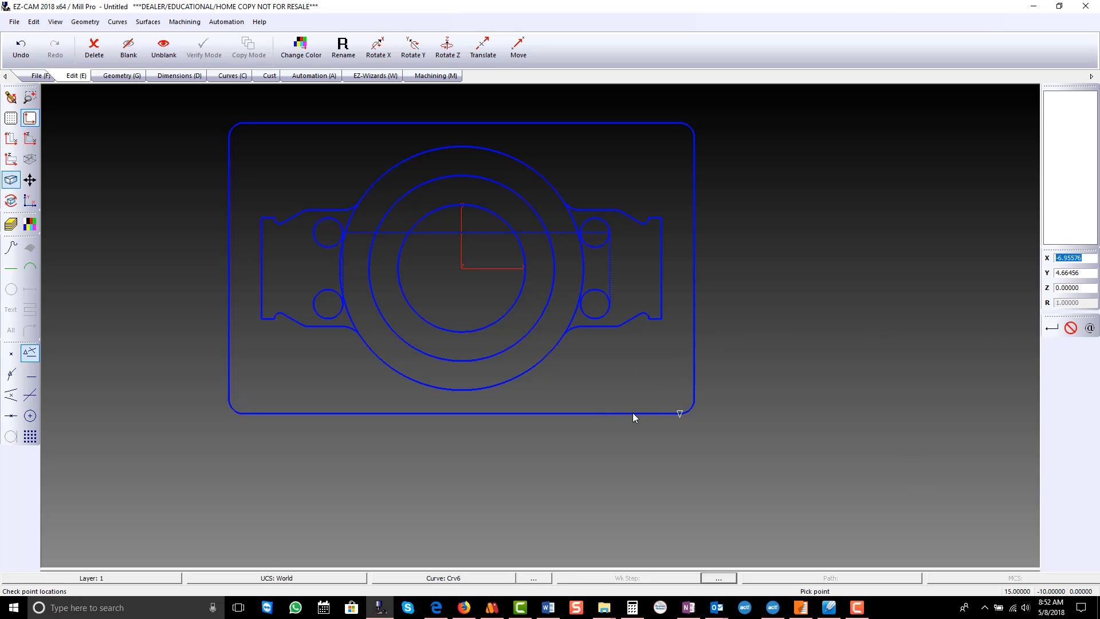
Start the Curve Machining Wizard on the outer stock rectangle and set its category to (TB)Milling-Face.
left_click(587, 411)
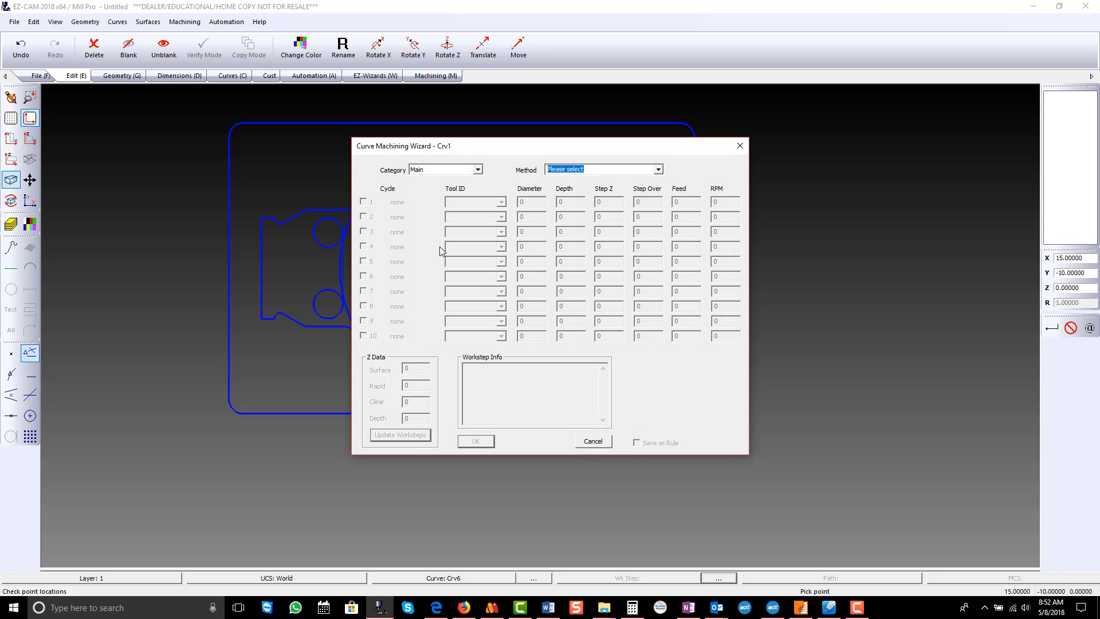
left_click(478, 170)
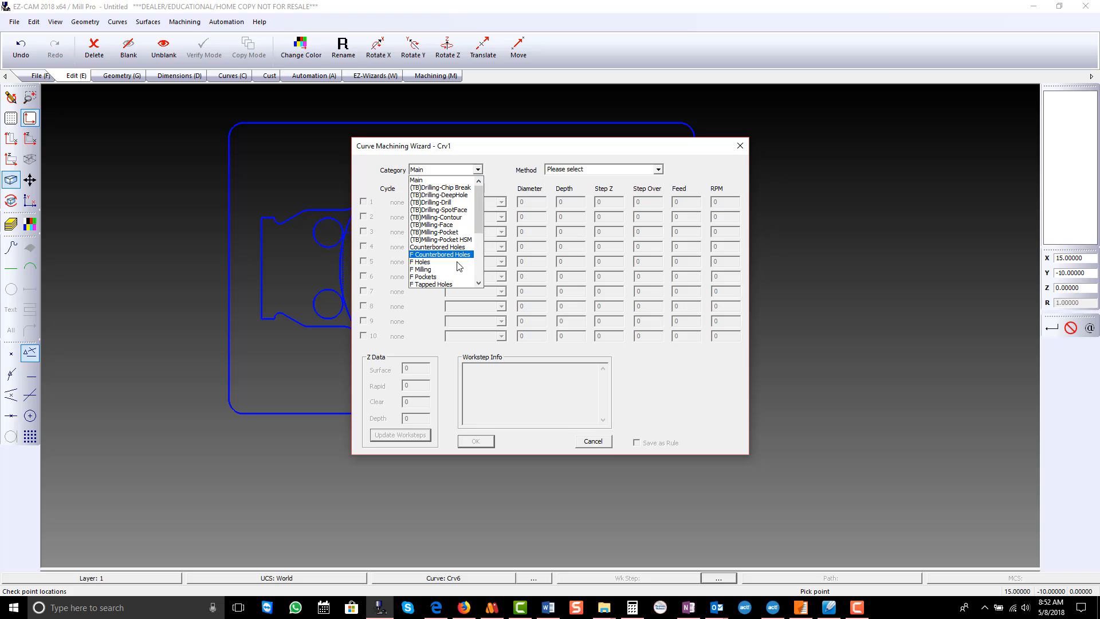
left_click(423, 269)
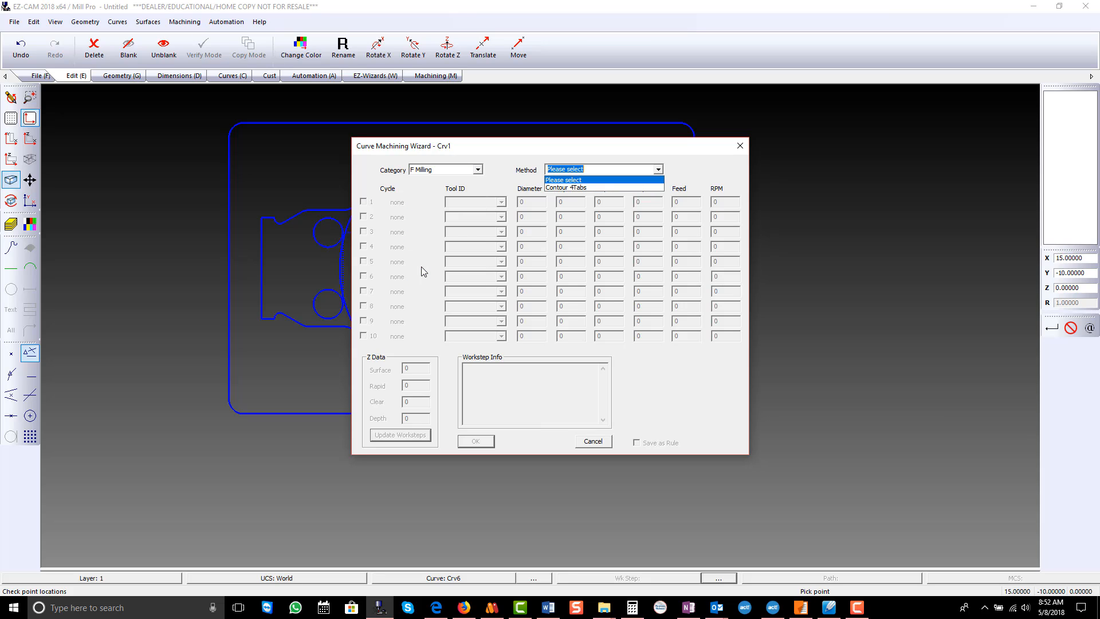
left_click(476, 170)
left_click(478, 171)
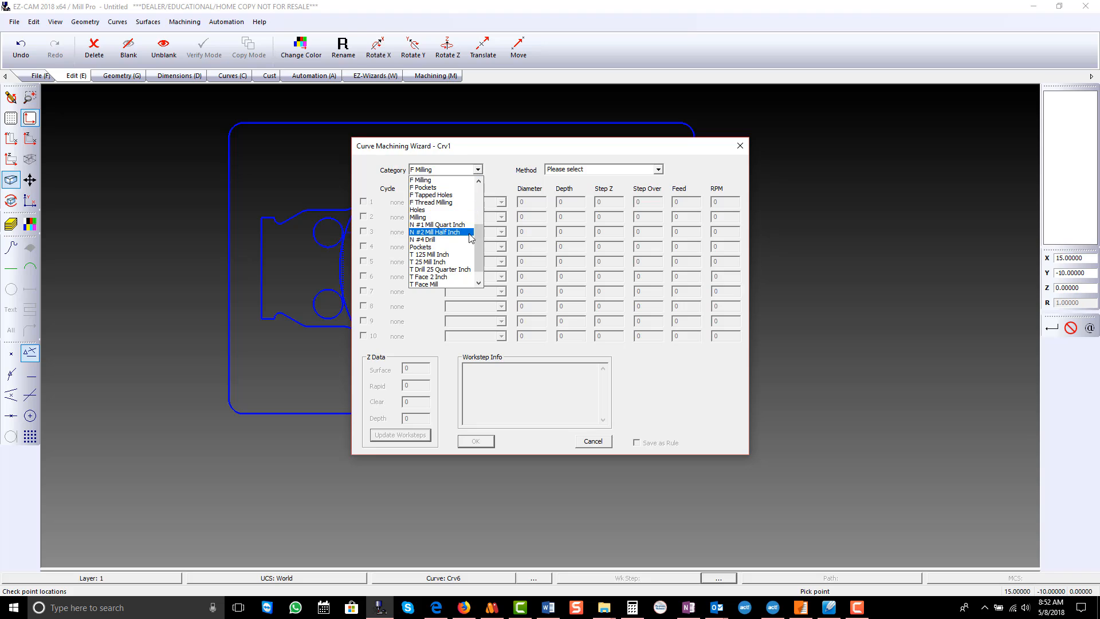
scroll(474, 217, "up", 2)
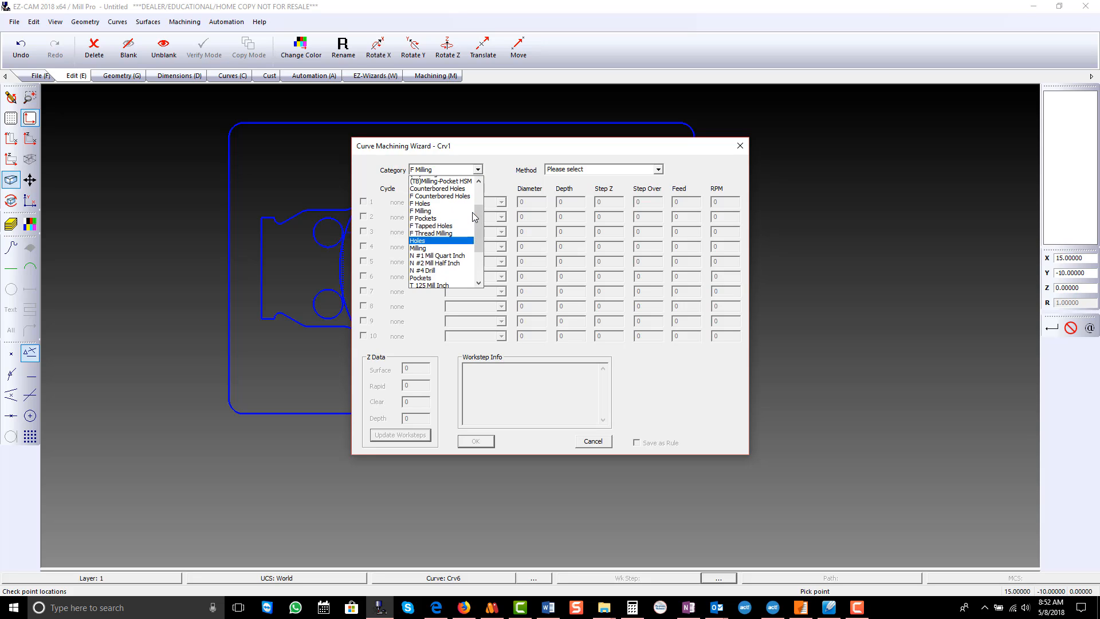
scroll(474, 216, "up", 2)
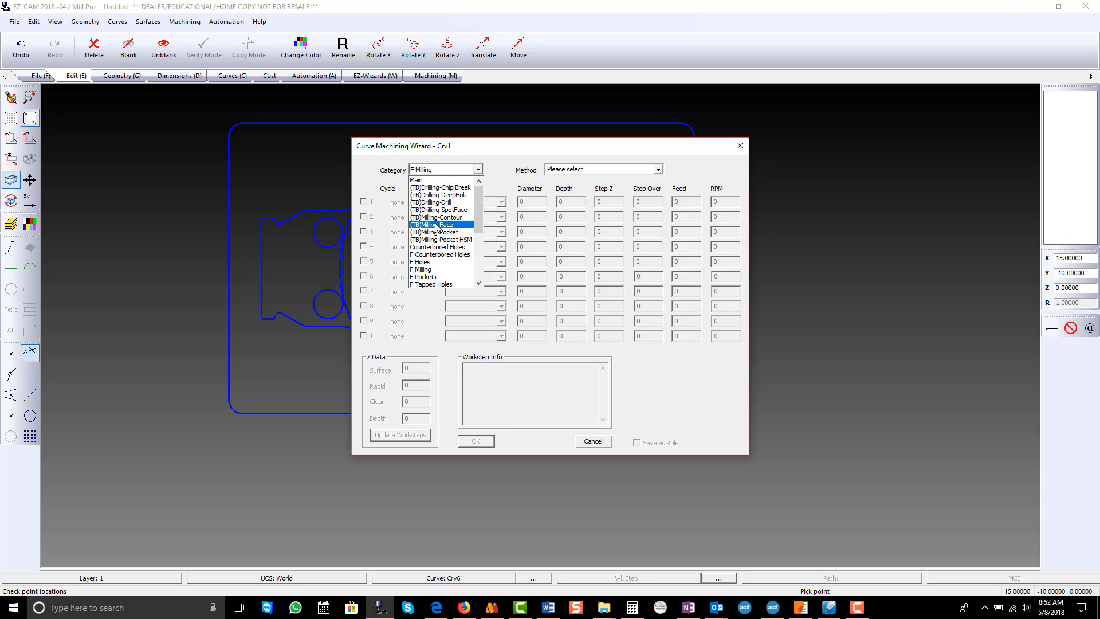
left_click(434, 225)
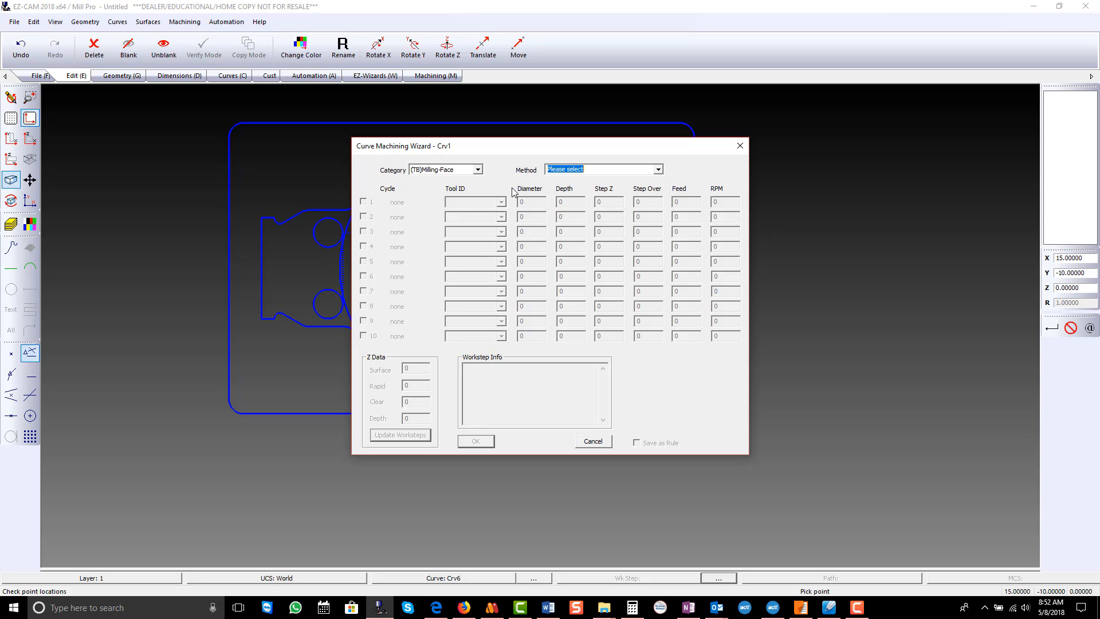
Create the stock rectangle's facing operation with the D 1-Face Mill method and a depth of .5.
left_click(657, 170)
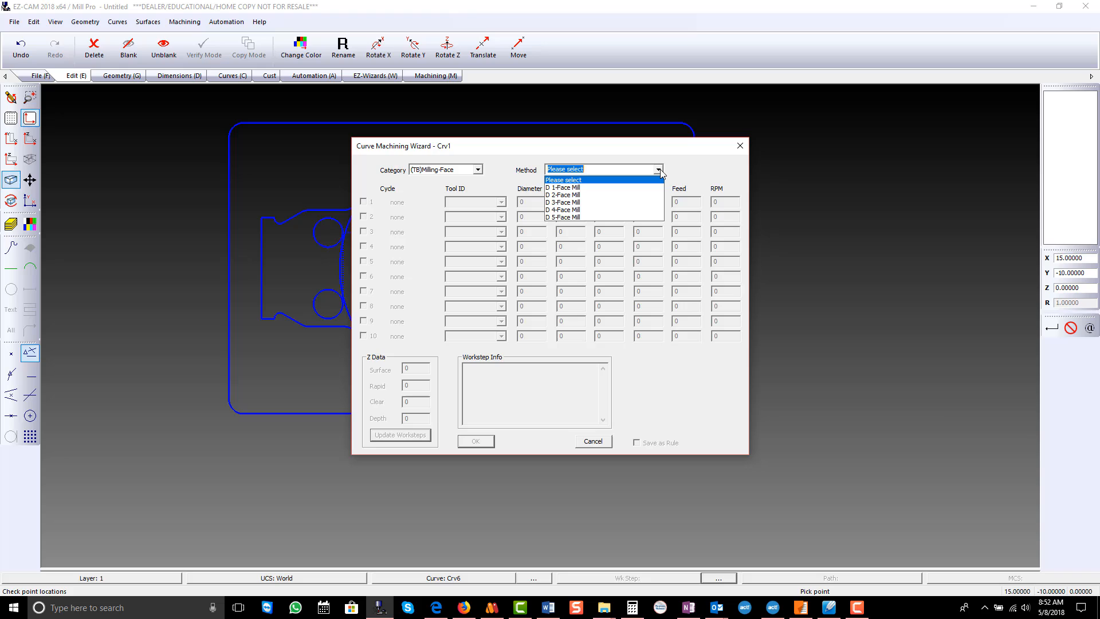
left_click(622, 188)
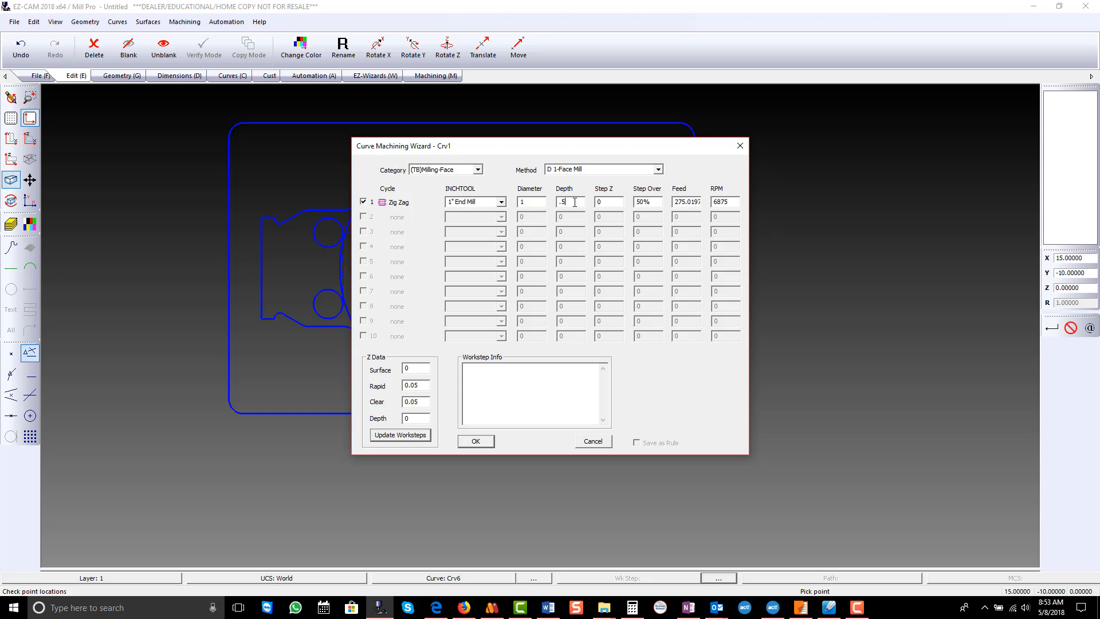
left_click(475, 441)
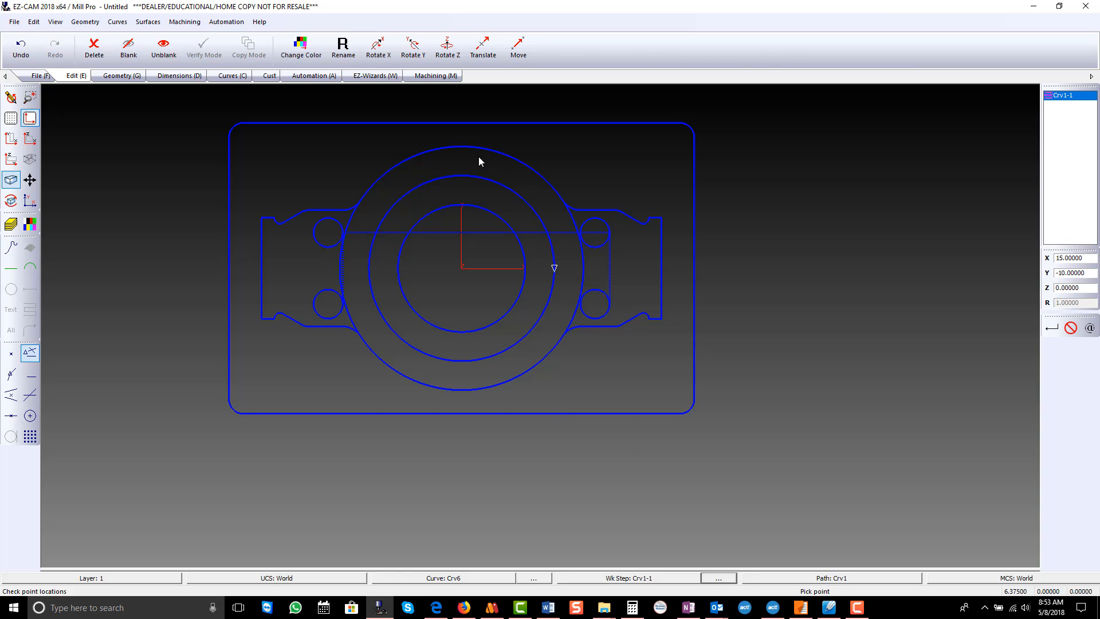
Verify the facing toolpath over the stock rectangle, and clear it from the display.
left_click(434, 76)
left_click(328, 51)
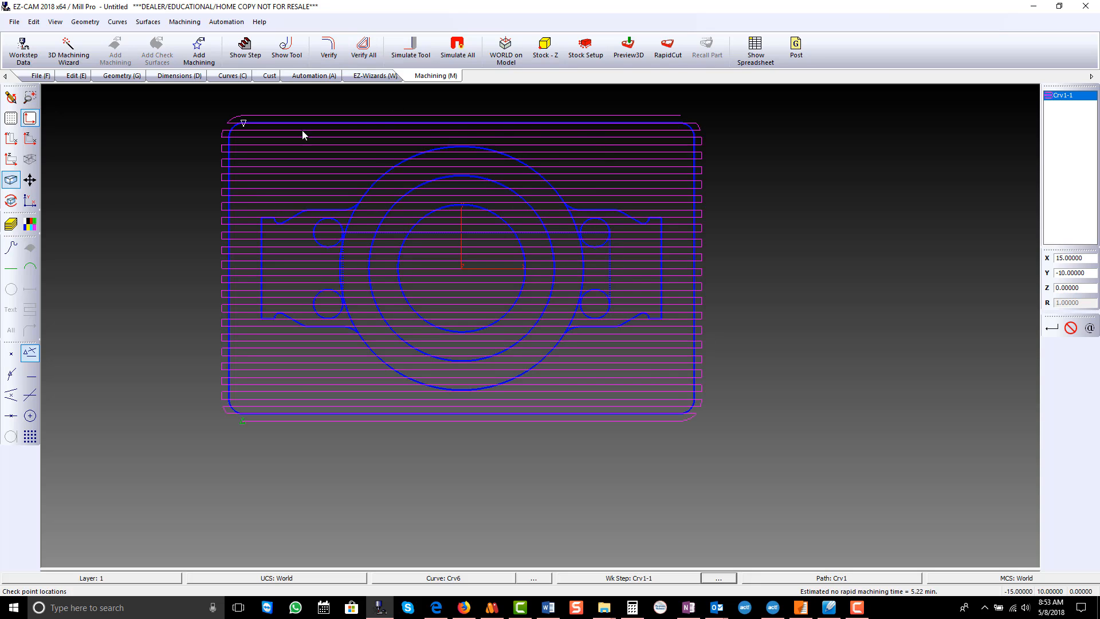
left_click(6, 99)
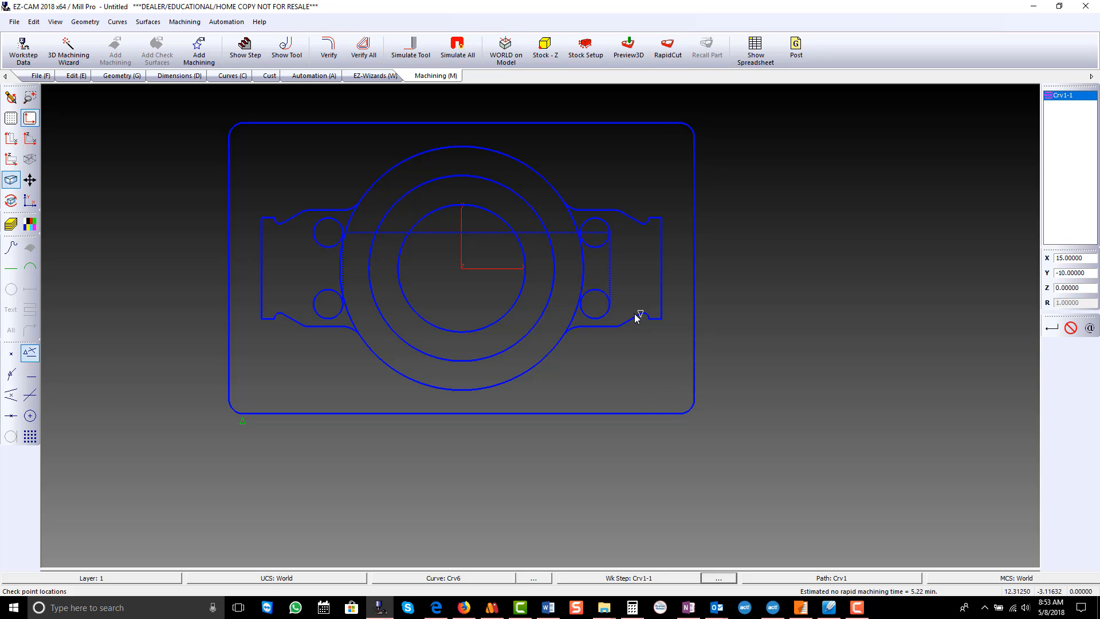
Add the part's outer profile to the facing workstep's machining curves and verify the toolpath around it.
left_click(201, 49)
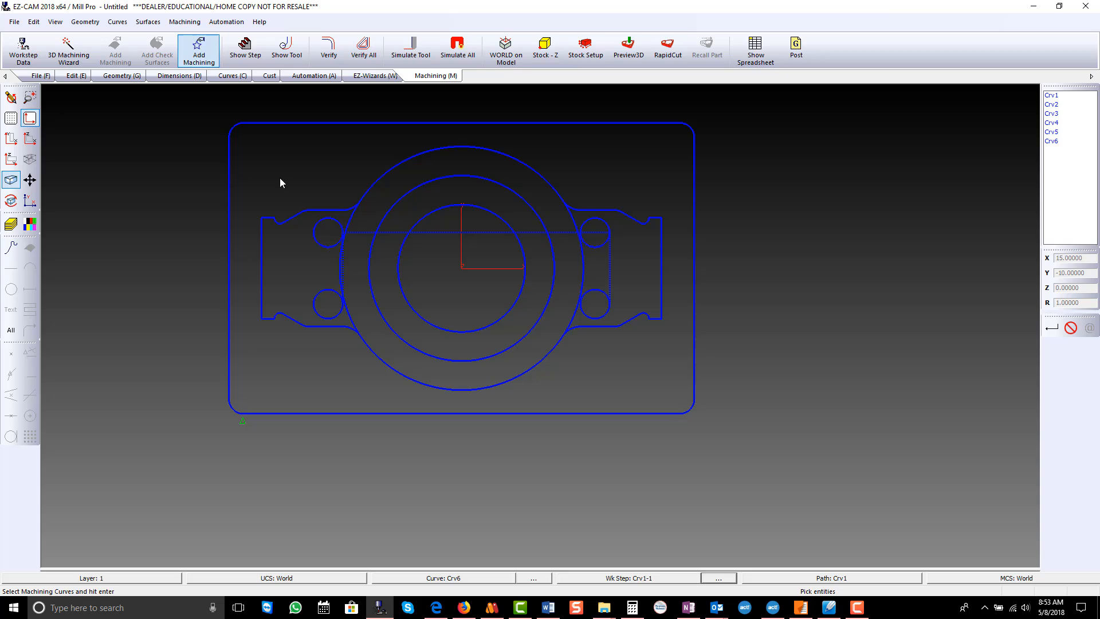
left_click(293, 218)
key("Return")
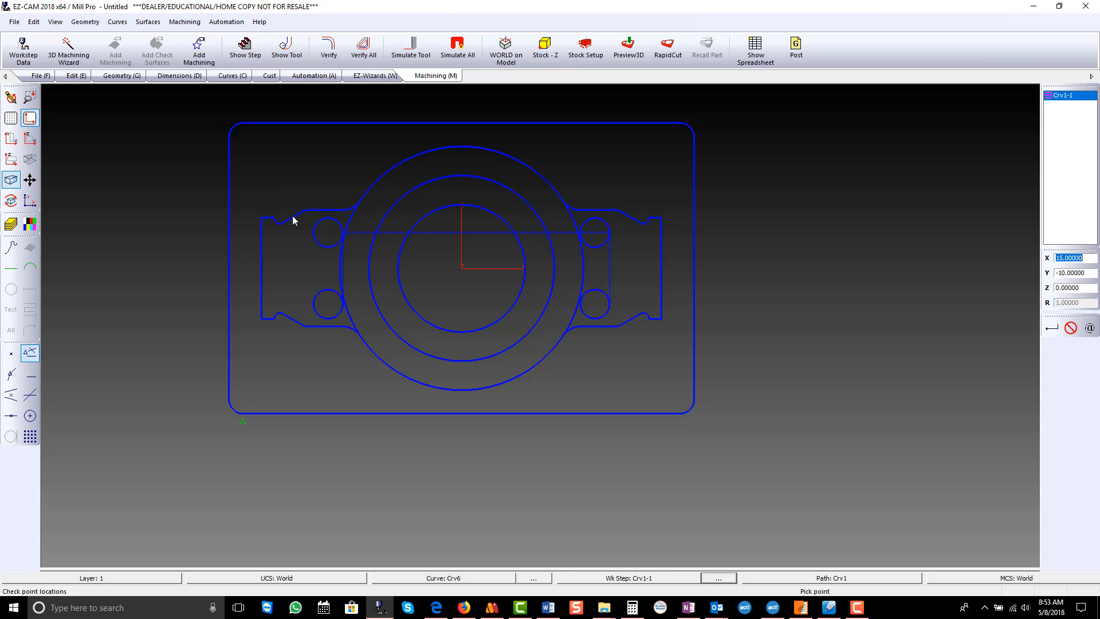
left_click(331, 50)
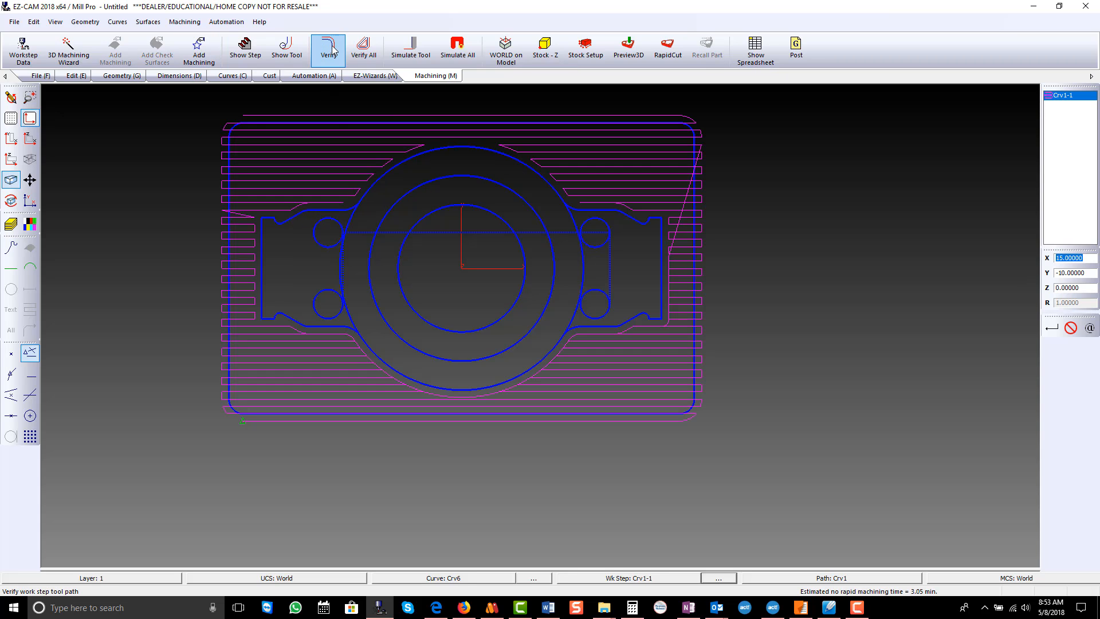
middle_click_drag(469, 311, 445, 287)
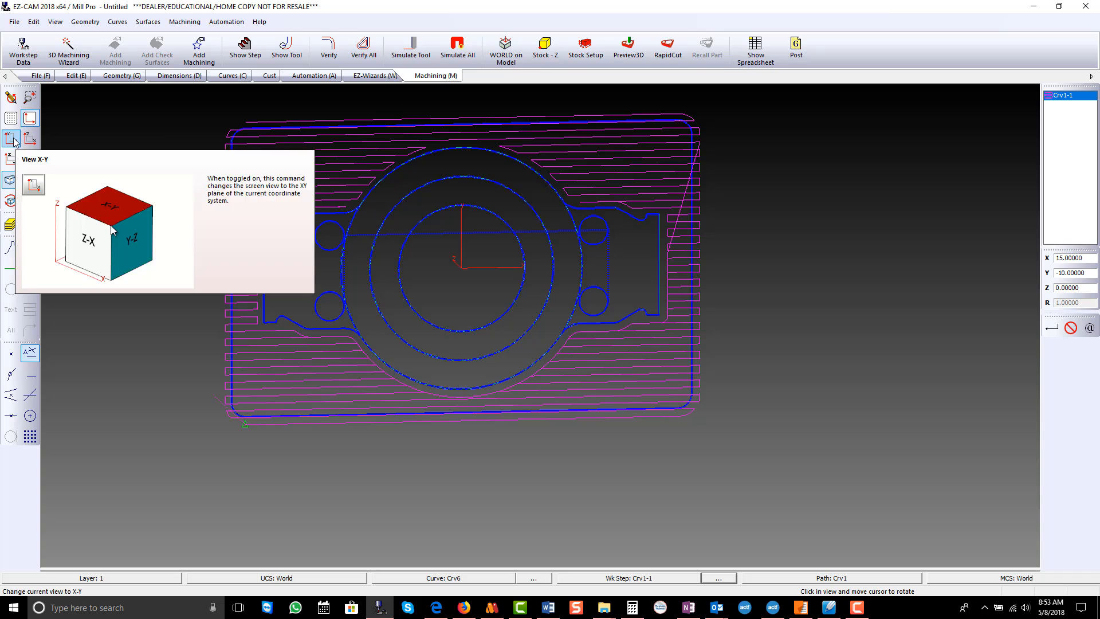
left_click(30, 117)
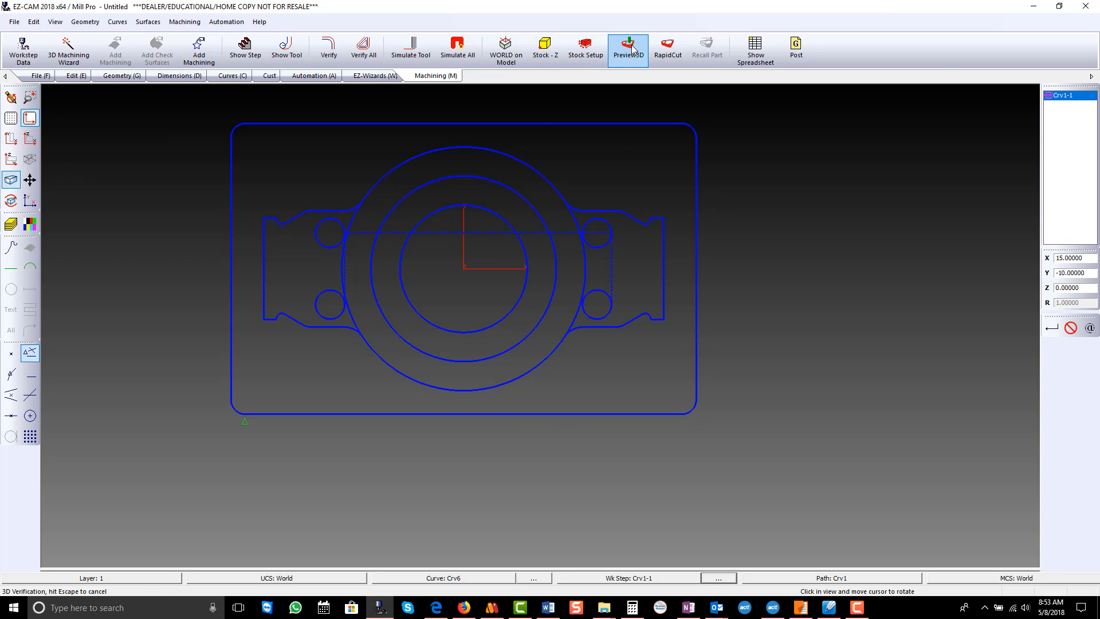
Run the 3D cutting preview of the facing workstep, inspect it at an angle, and return to the XY wireframe view.
left_click(623, 57)
left_click_drag(553, 268, 554, 220)
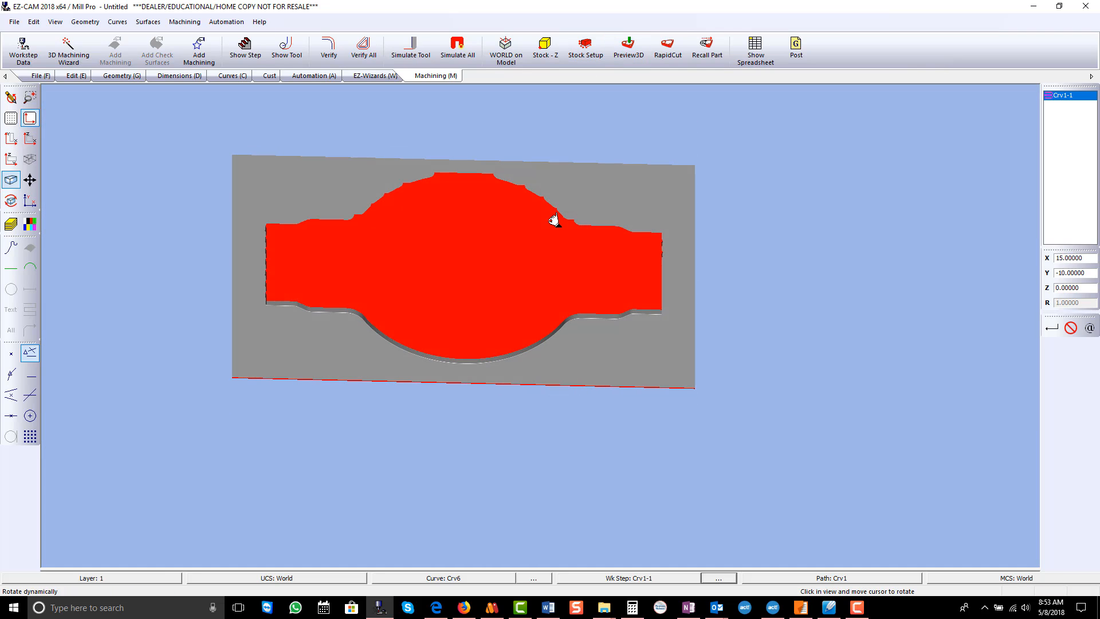
left_click(630, 53)
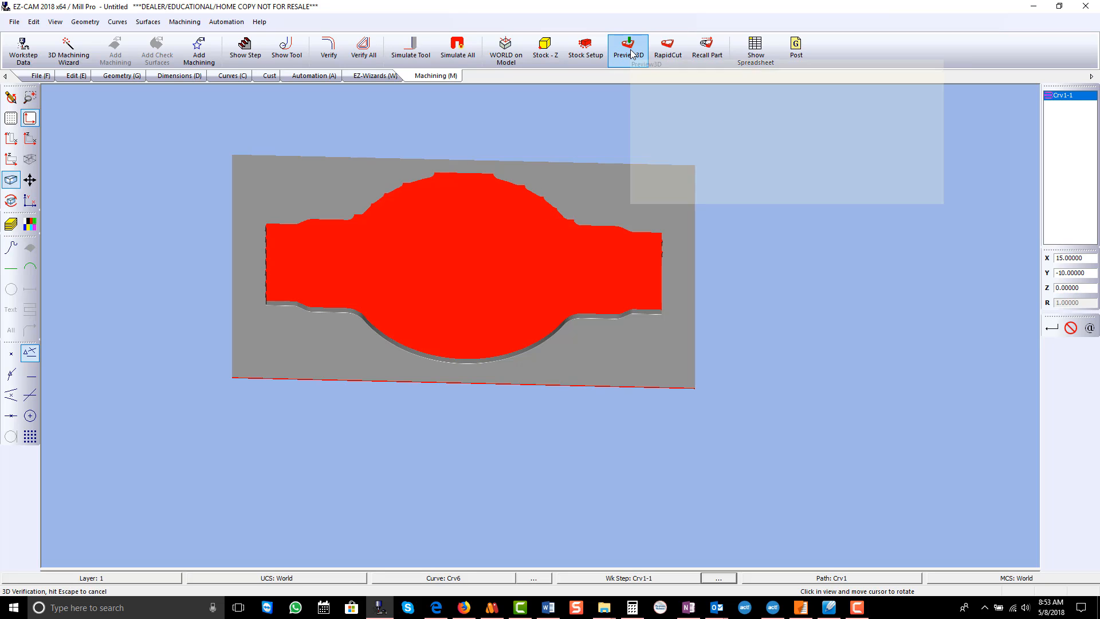
left_click(631, 50)
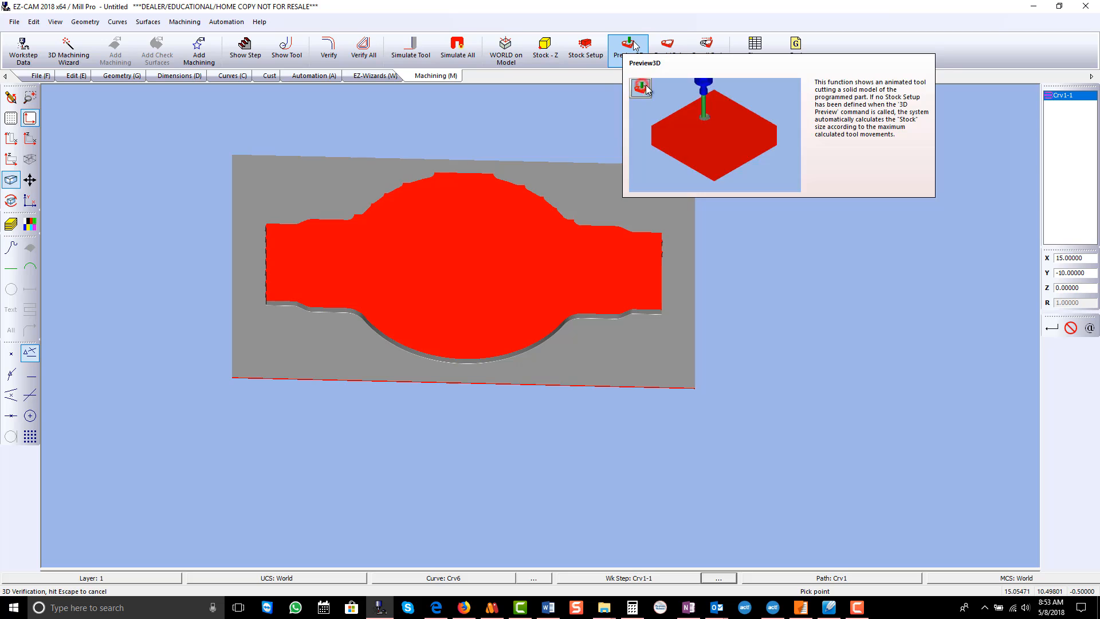
left_click(634, 47)
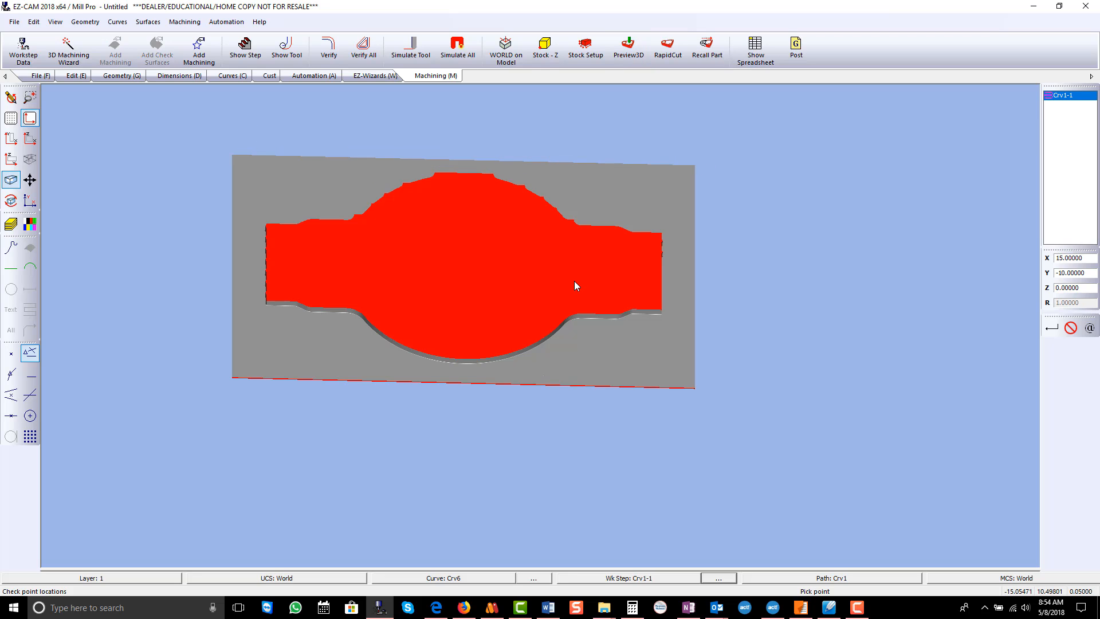
left_click(13, 98)
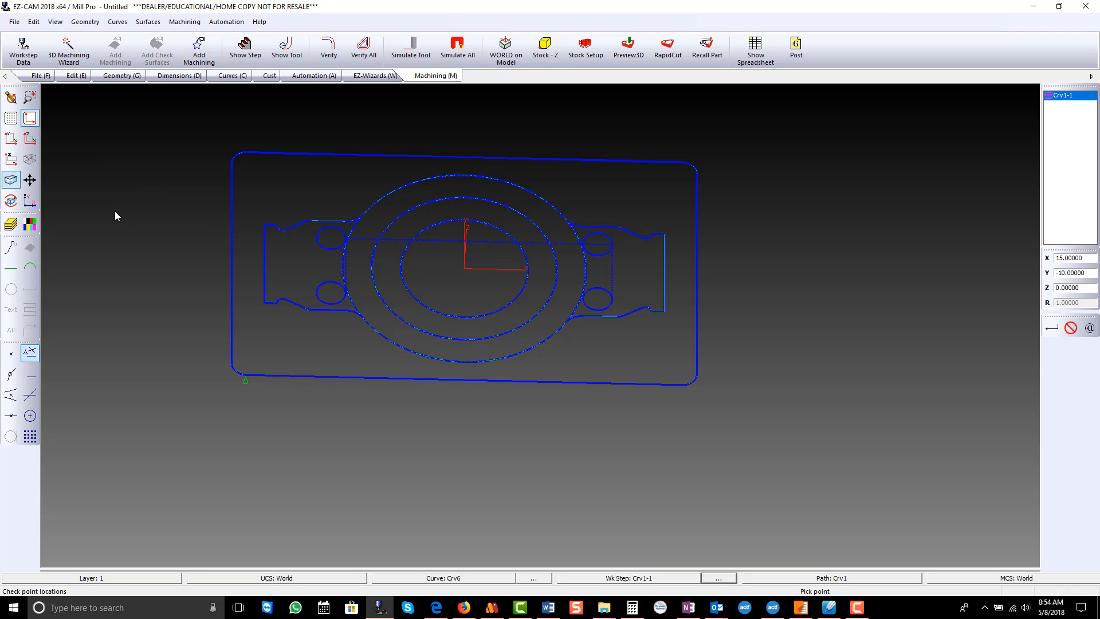
left_click(10, 138)
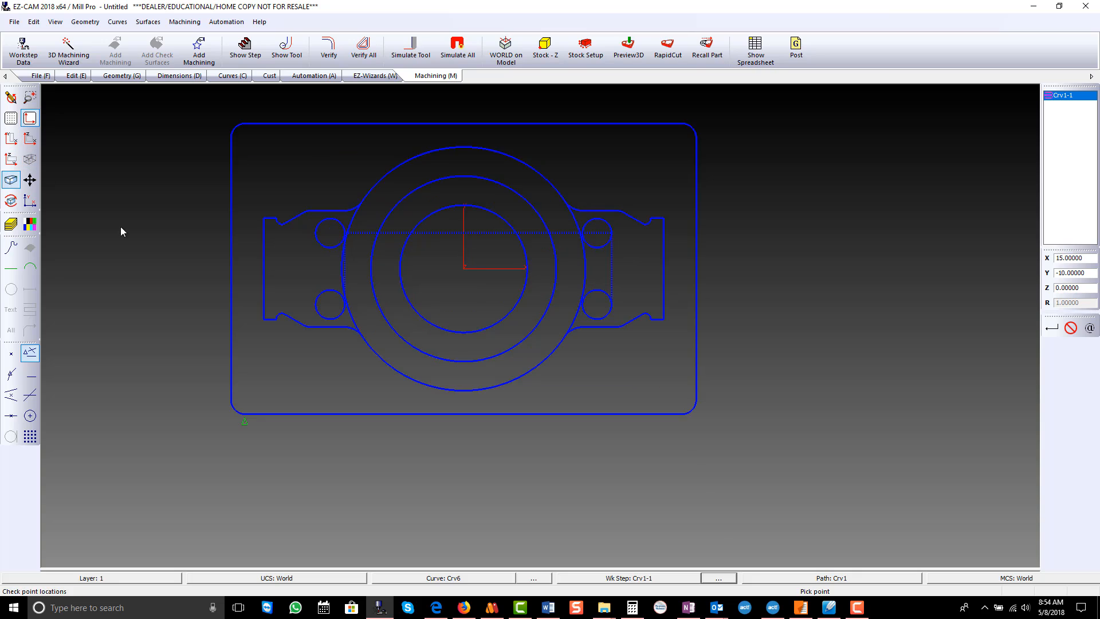
Create a (TB)Milling-Contour operation on the part's outer profile with the D .5-End Mill method and a depth of .5.
scroll(690, 395, "down", 1)
scroll(521, 274, "up", 2)
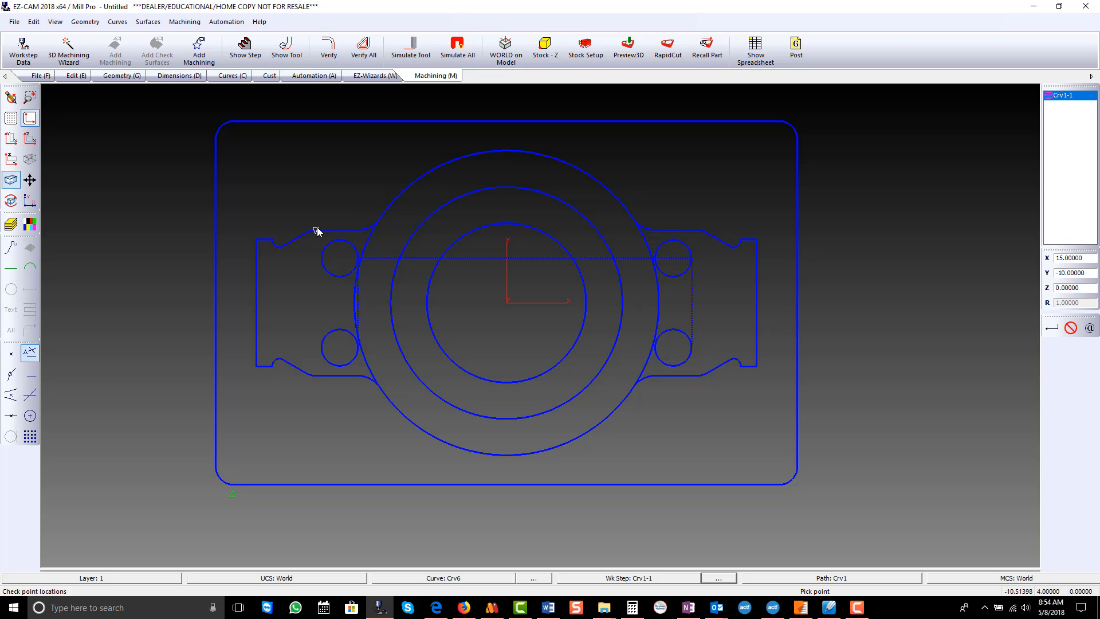
left_click(299, 237)
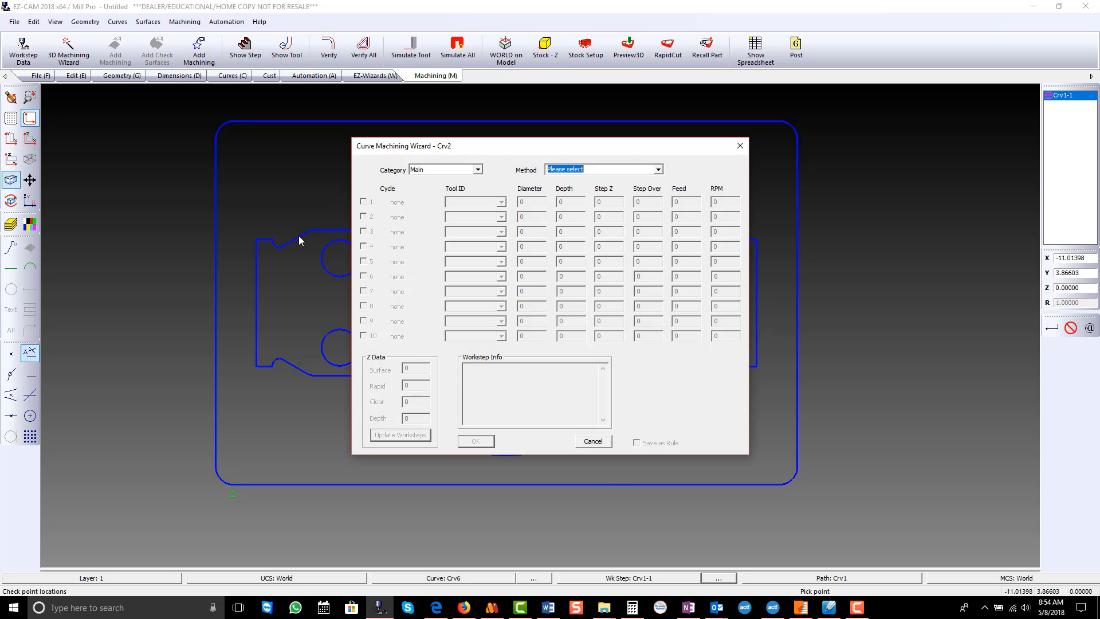
left_click(478, 170)
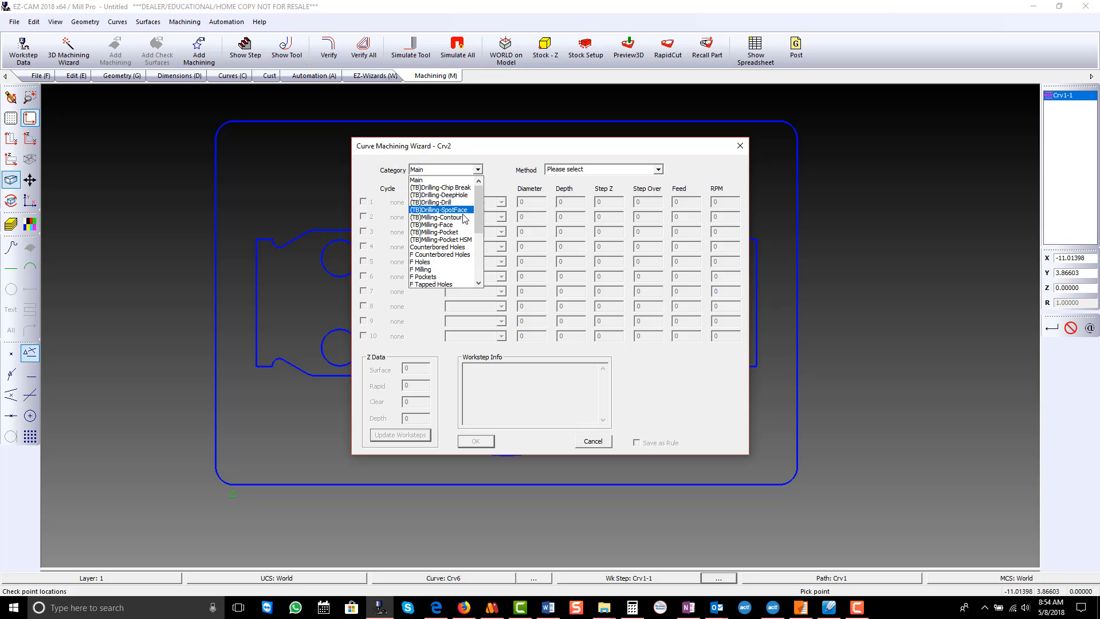
left_click(442, 217)
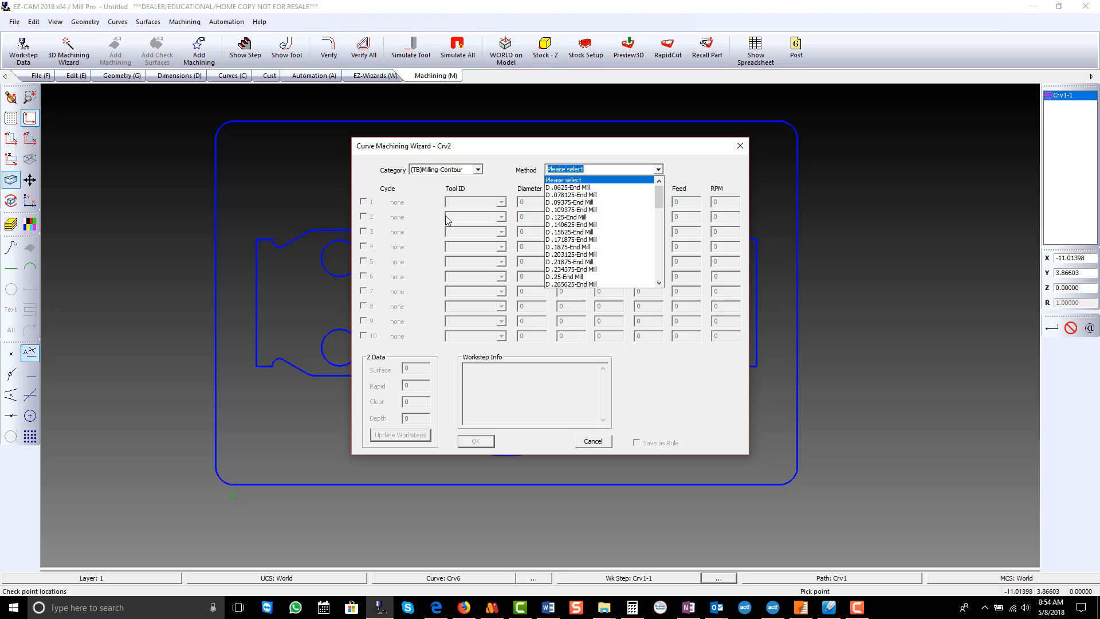
scroll(635, 231, "down", 4)
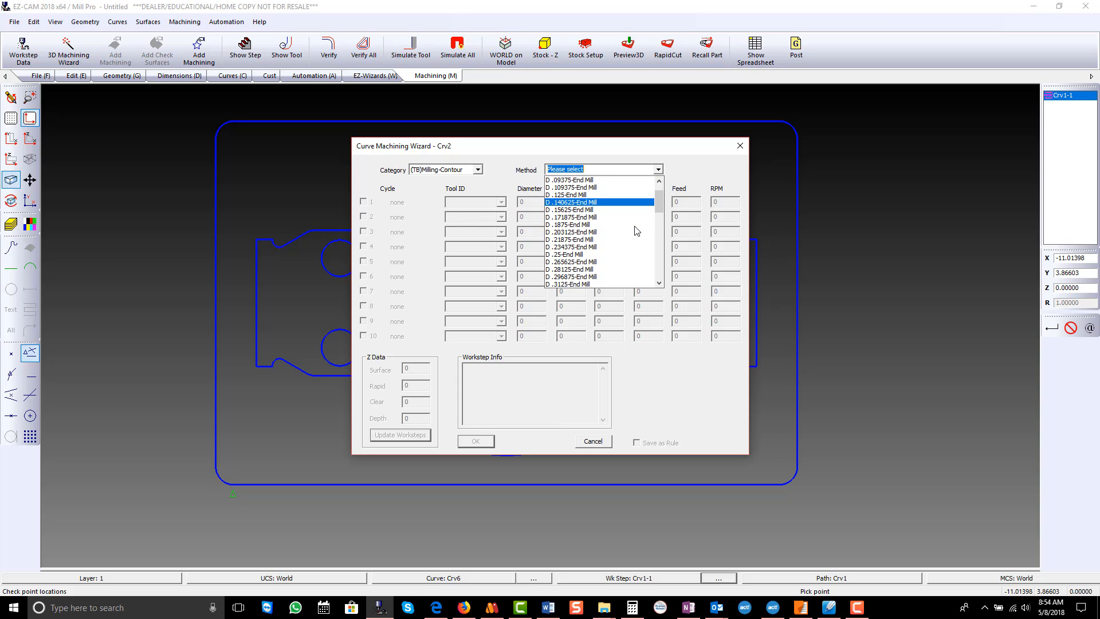
scroll(634, 230, "down", 4)
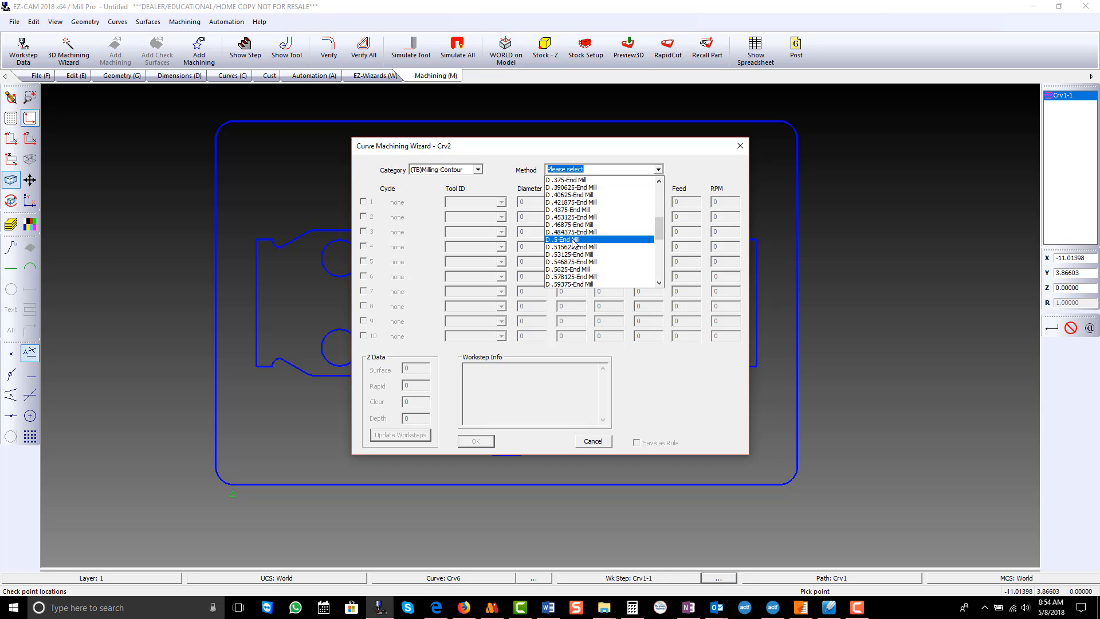
left_click(573, 240)
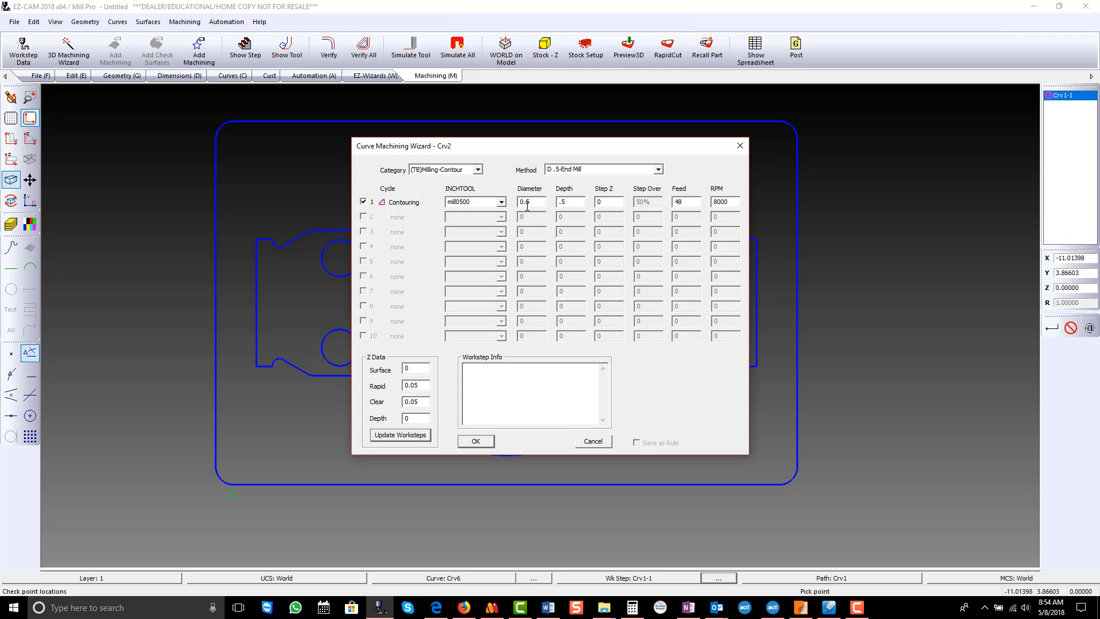
left_click(475, 442)
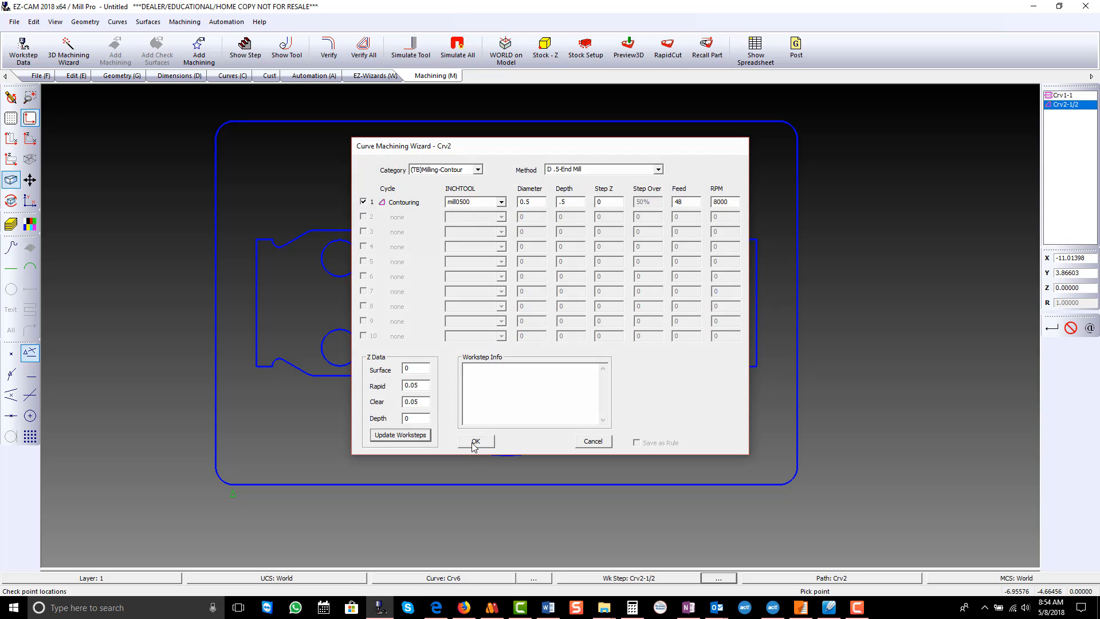
Verify the contouring toolpath and examine its lead-in and lead-out at the profile's upper-left corner.
left_click(330, 51)
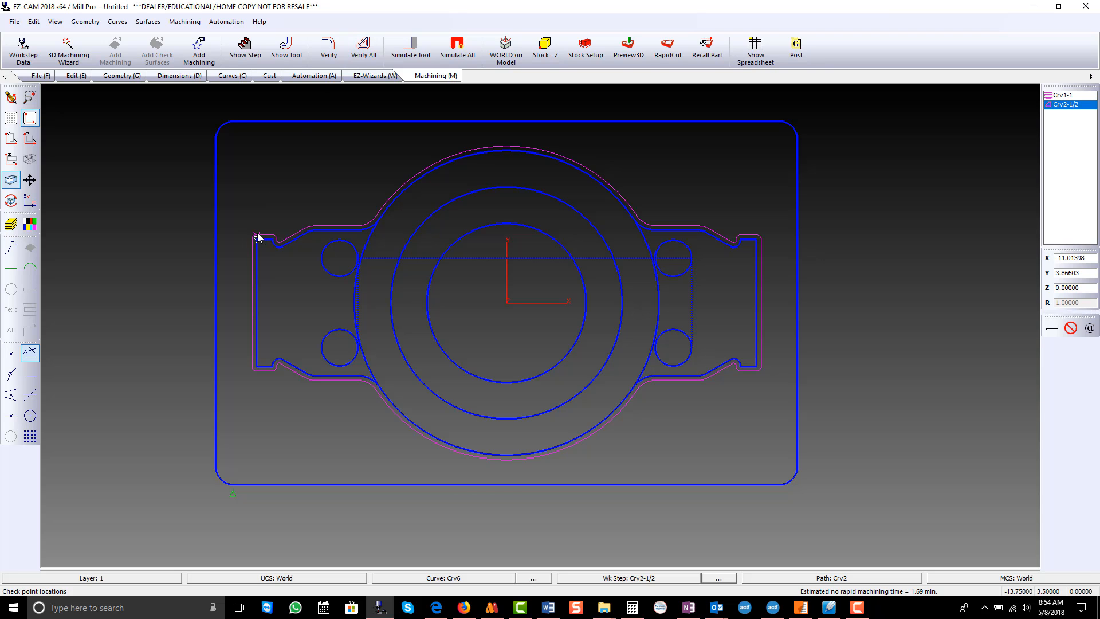
scroll(255, 238, "up", 6)
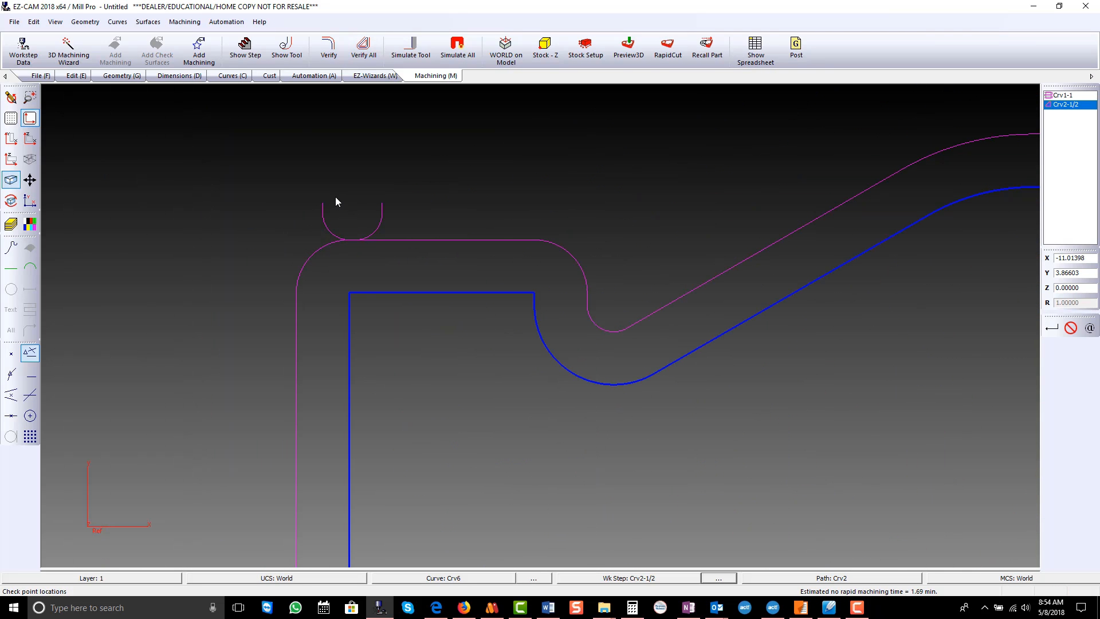
scroll(314, 215, "down", 7)
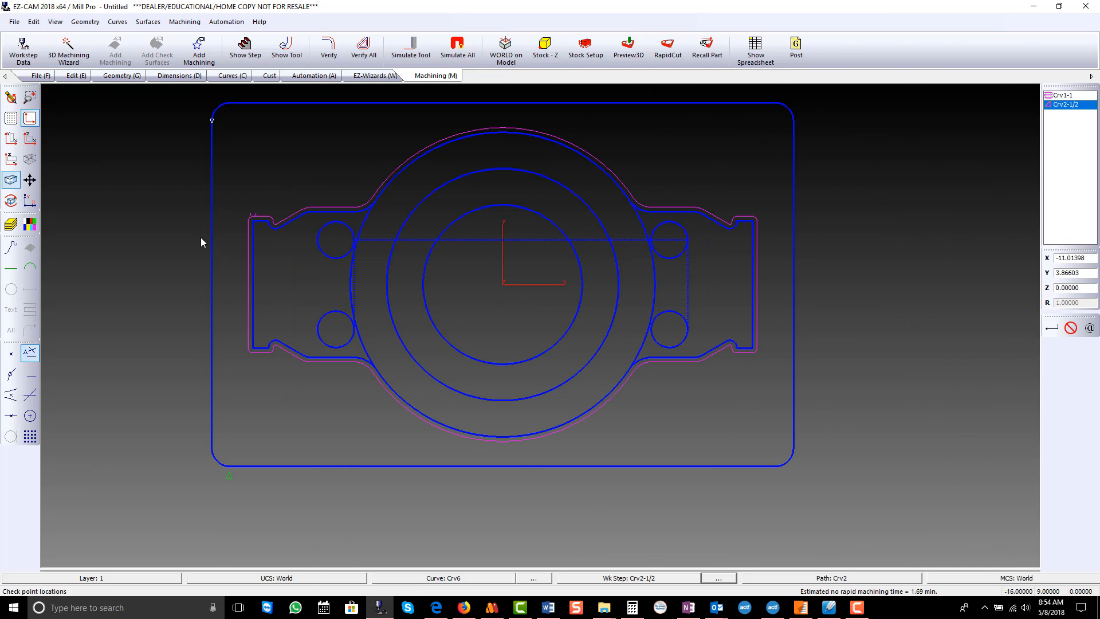
Review the tool info and cycle data of the contouring workstep, including its ramp and lead parameters.
left_click(1067, 106)
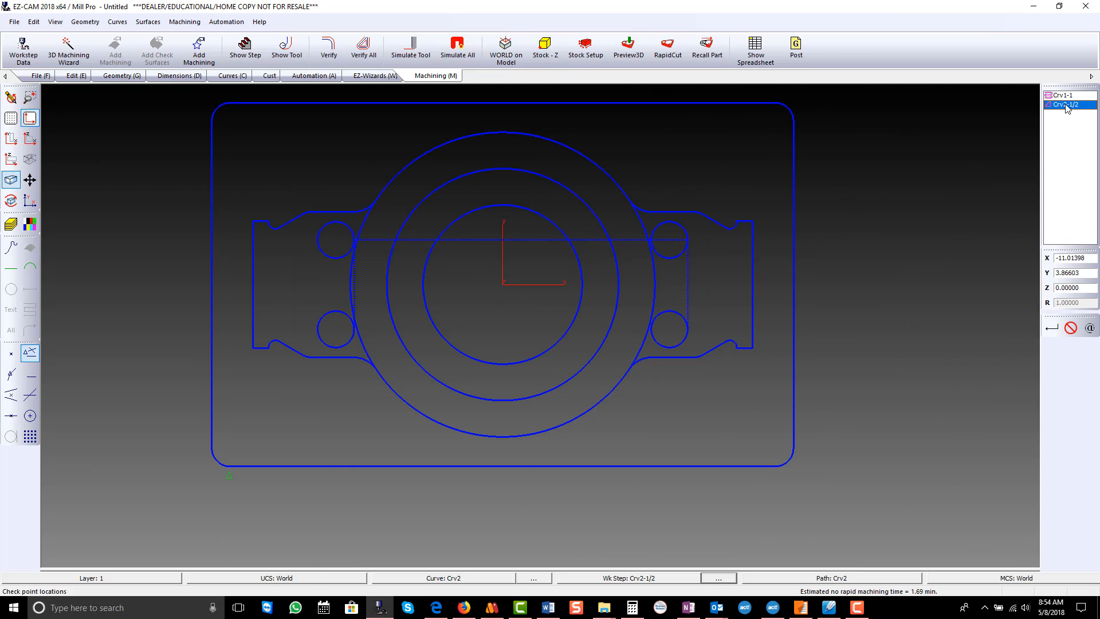
double_click(1067, 106)
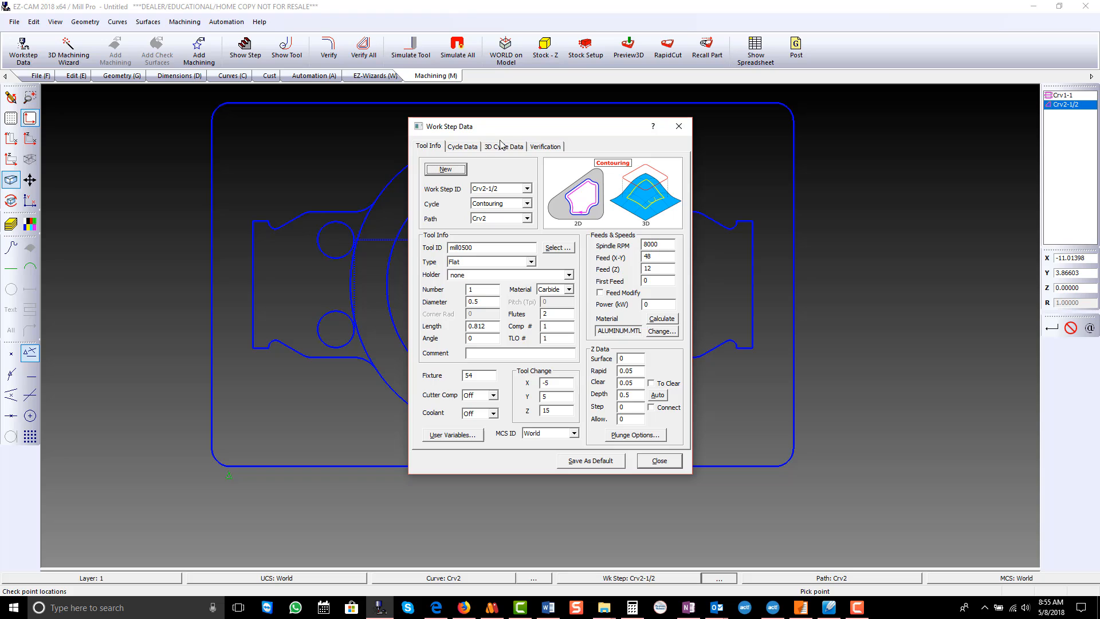
left_click(462, 146)
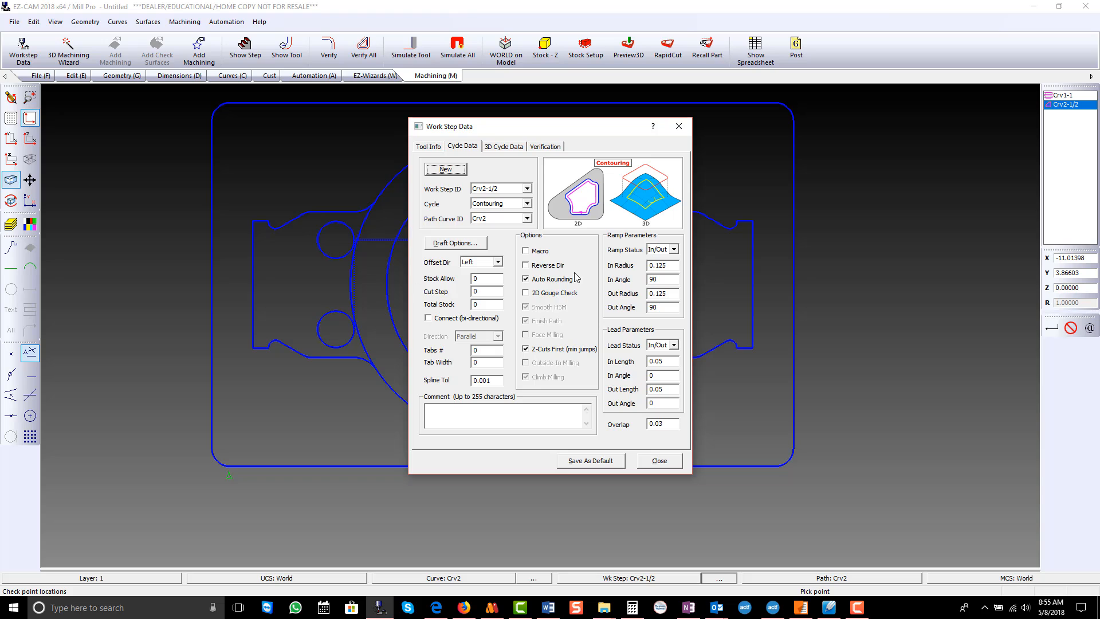
left_click(425, 144)
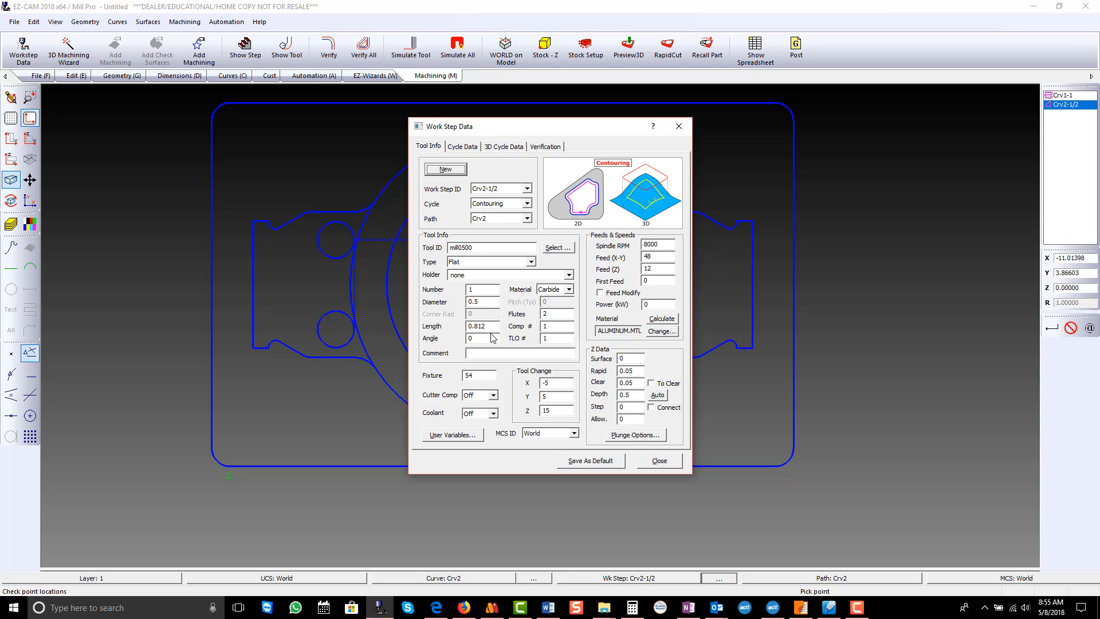
left_click(657, 461)
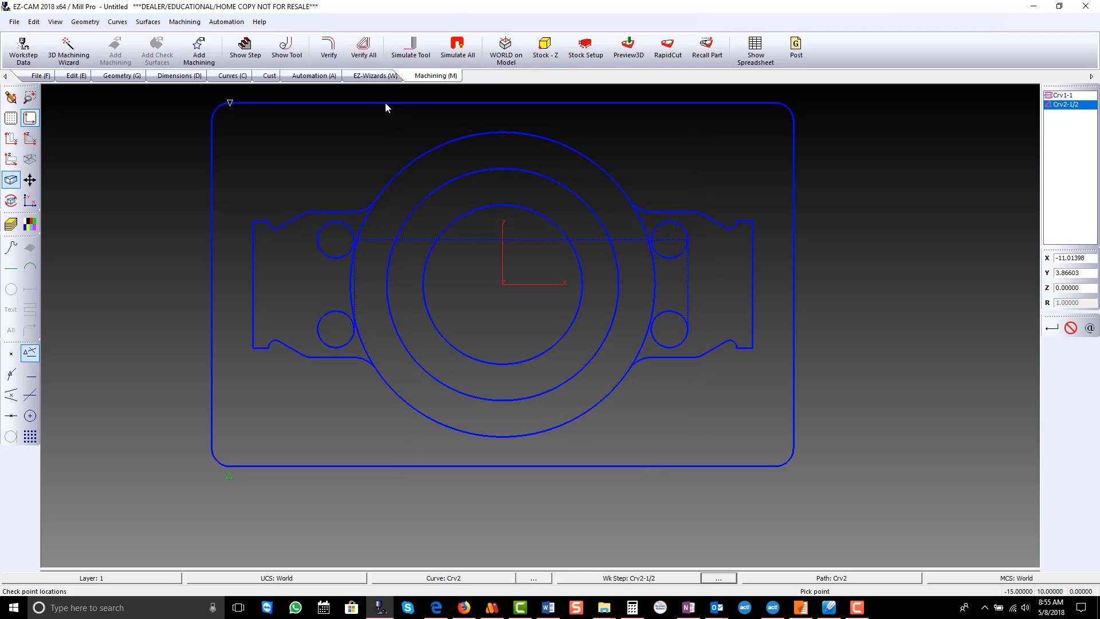
Run the 3D cutting preview of the contouring workstep, inspect it at an angle, and return to the XY wireframe view.
left_click(668, 49)
left_click_drag(492, 309, 490, 221)
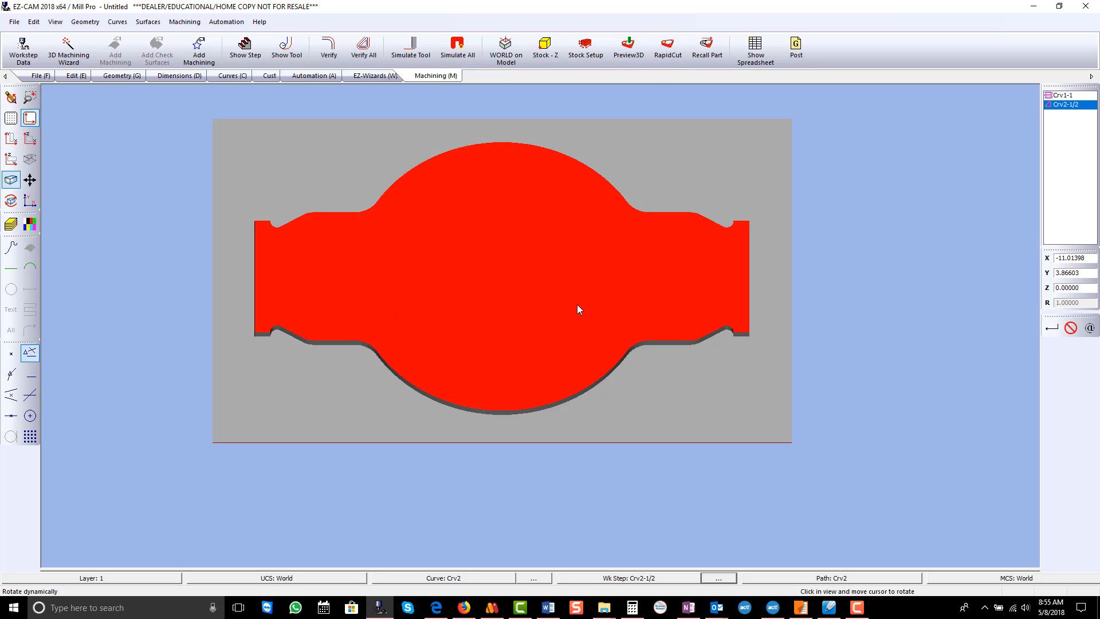
left_click(10, 100)
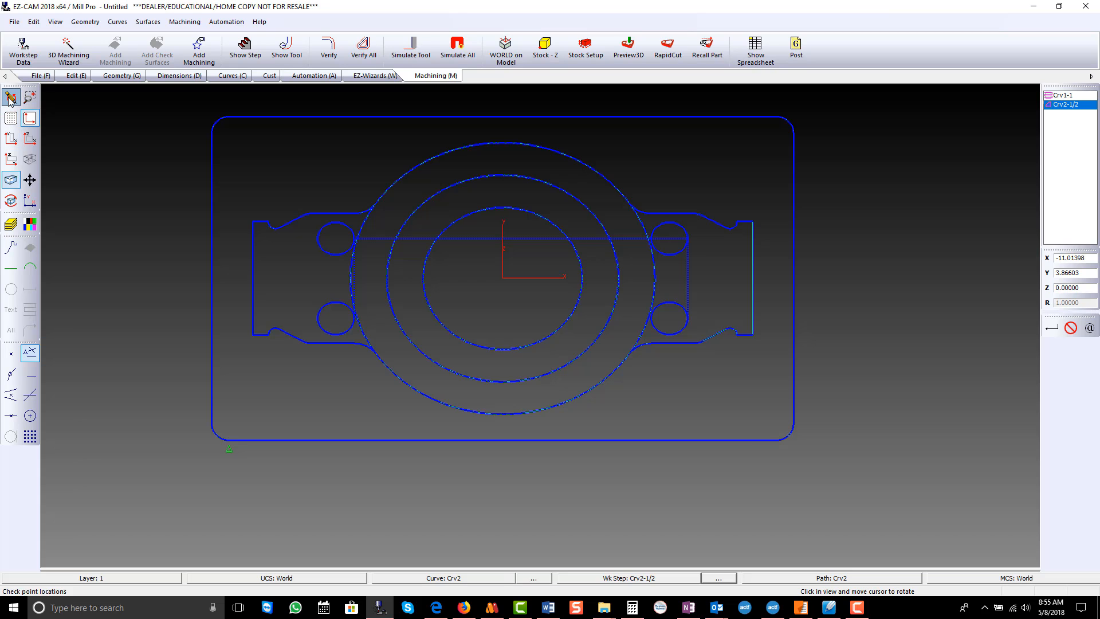
left_click(10, 142)
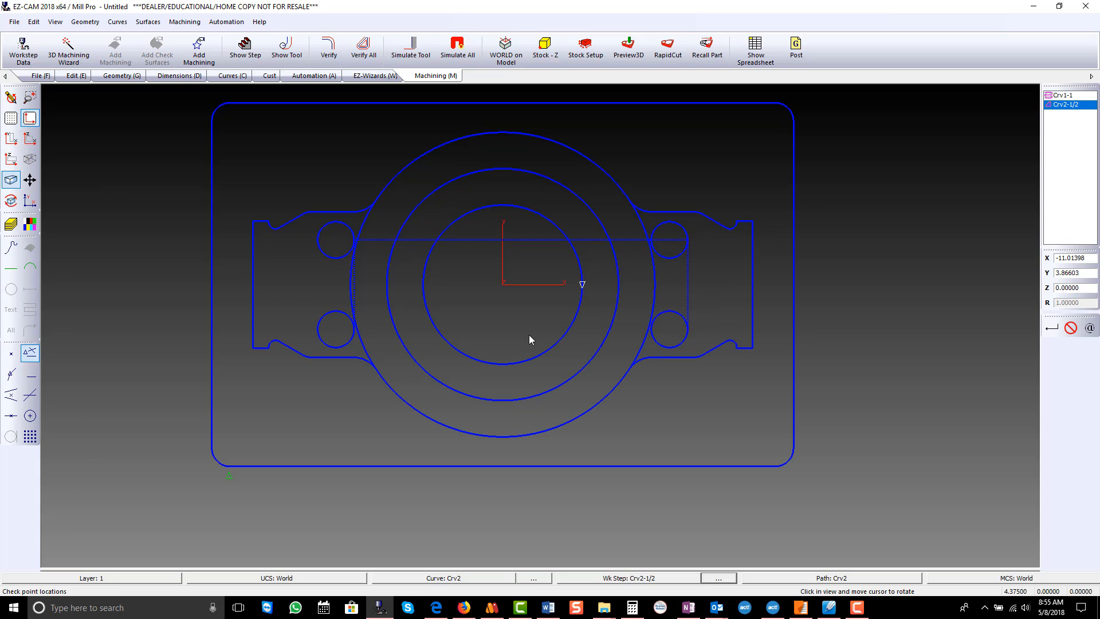
Create a (TB)Milling-Face operation on the part's outer profile with the D 1-Face Mill method and a depth of .25.
scroll(529, 334, "down", 1)
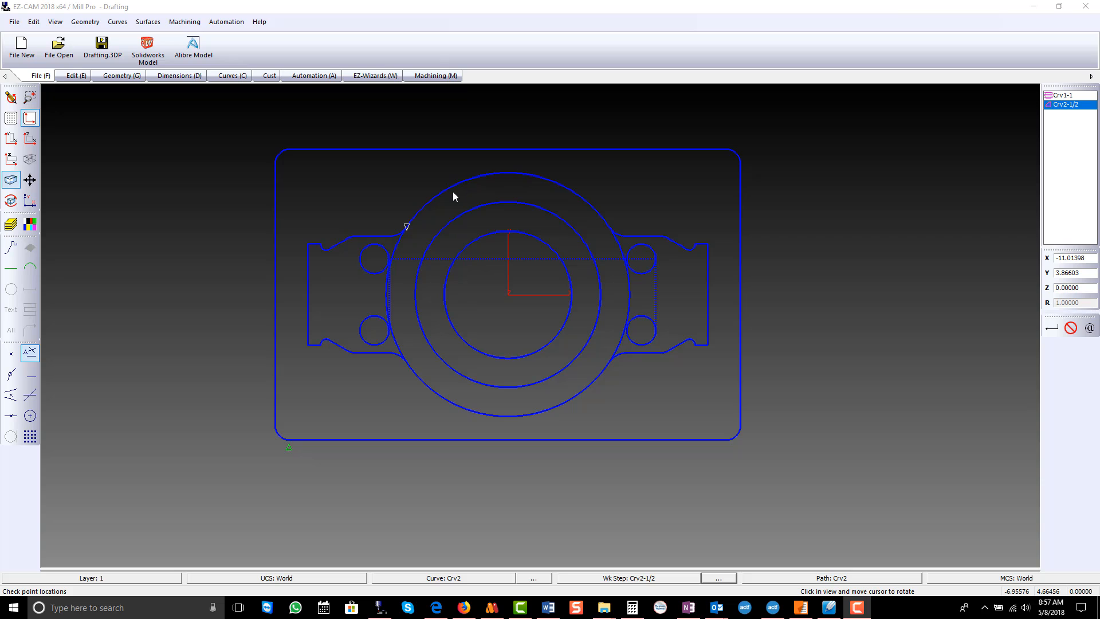
left_click(367, 236)
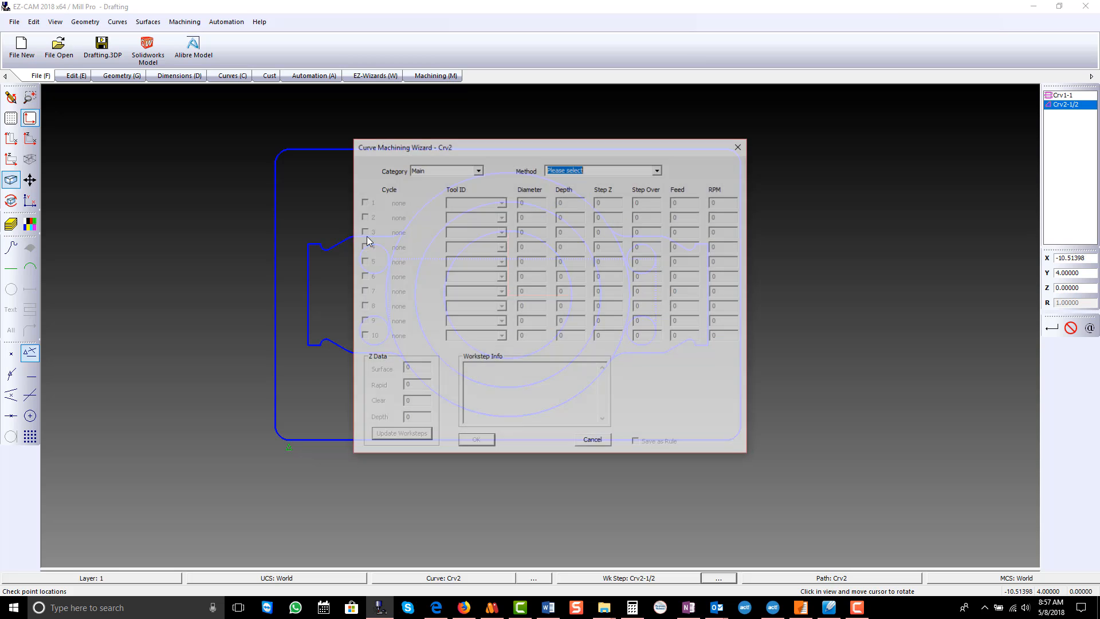
left_click(478, 169)
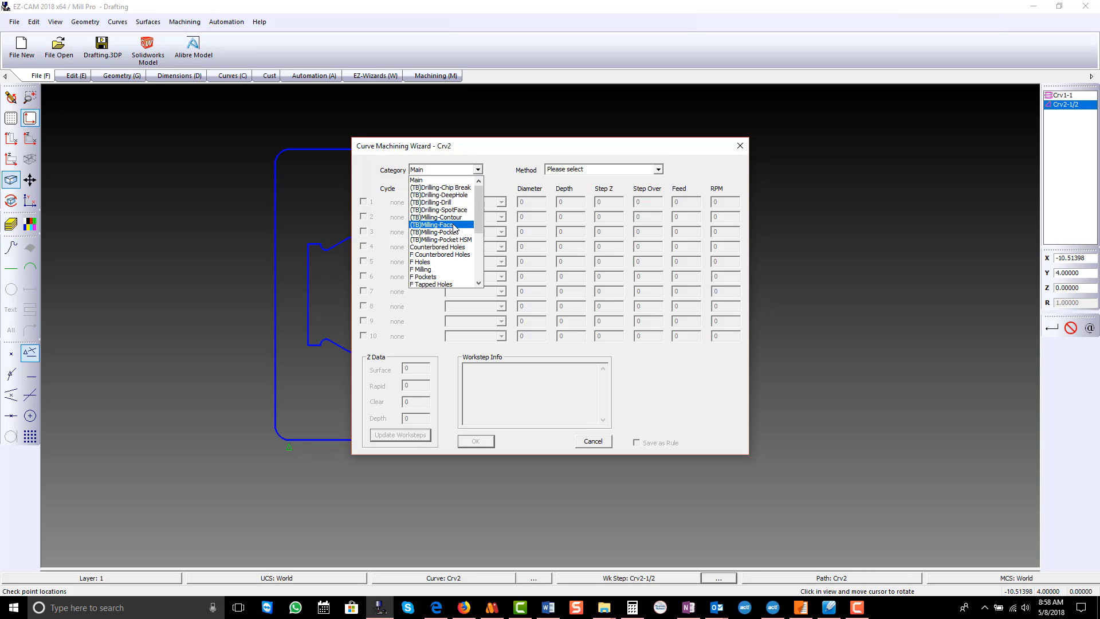
left_click(453, 225)
left_click(562, 188)
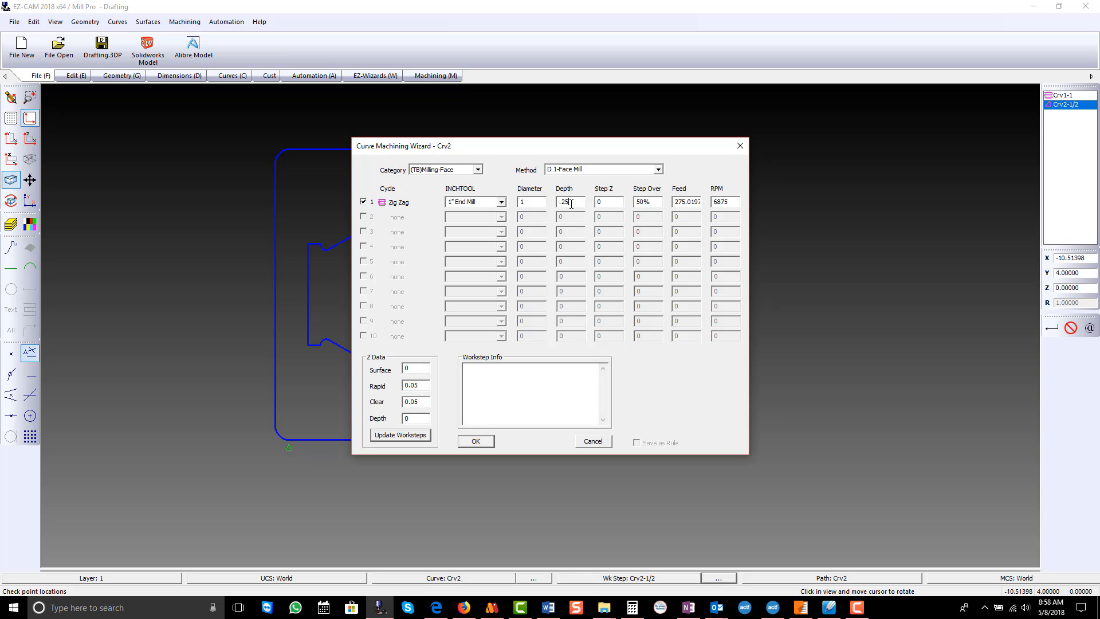
left_click(475, 442)
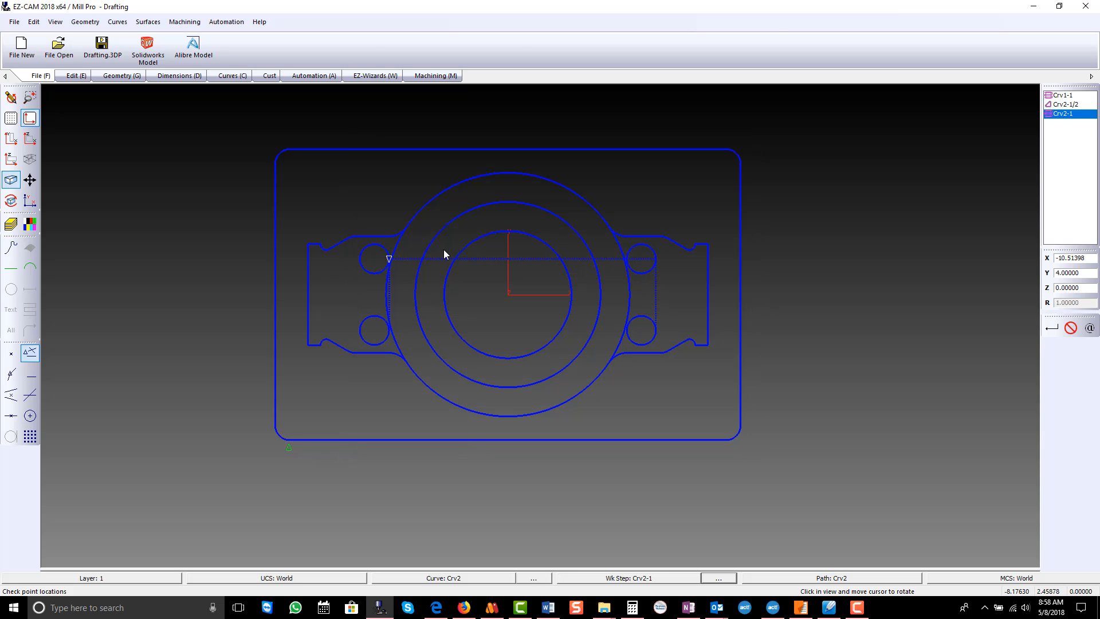
Verify the new facing workstep's toolpath across the part's outer profile and clear it from the view.
left_click(435, 76)
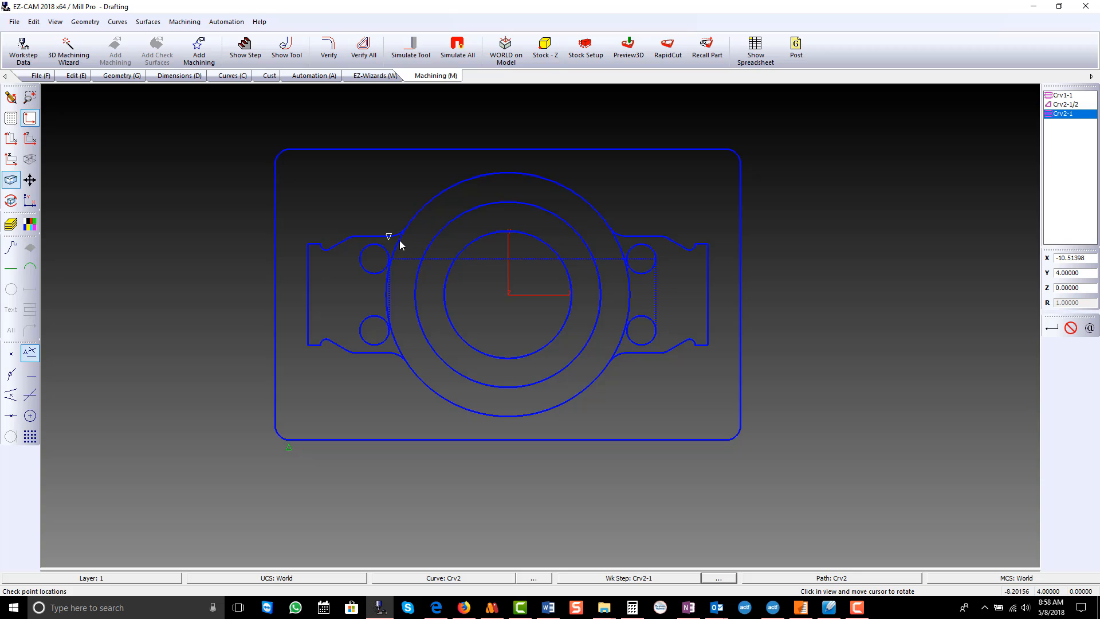
left_click(329, 51)
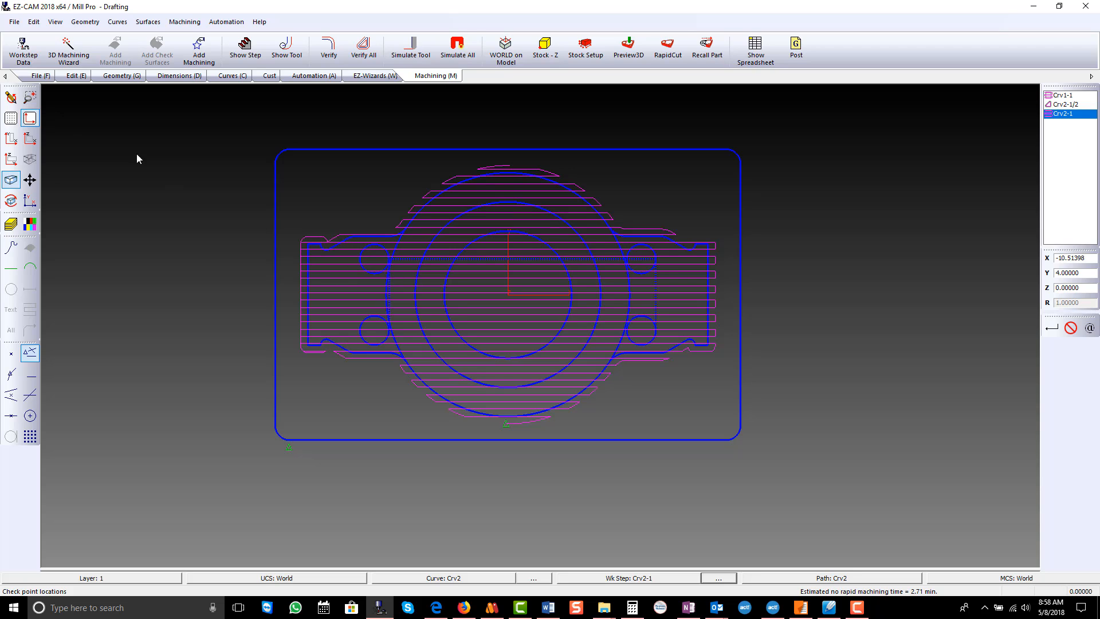
left_click(10, 98)
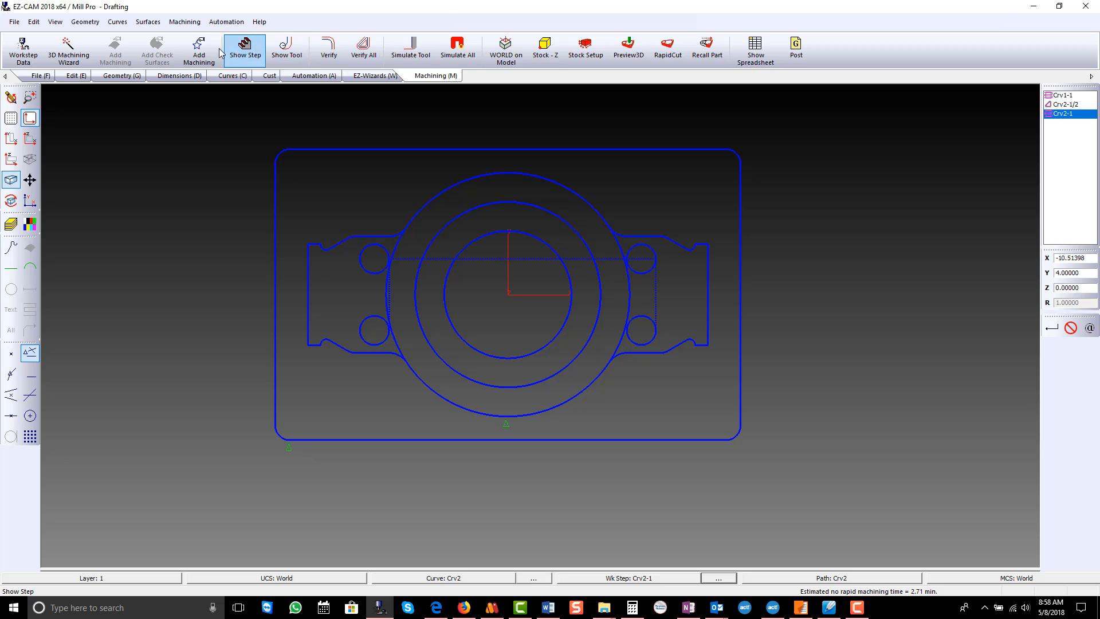
Add the large outer circle to the facing workstep's machining curves and verify the toolpath on both side arms.
left_click(199, 50)
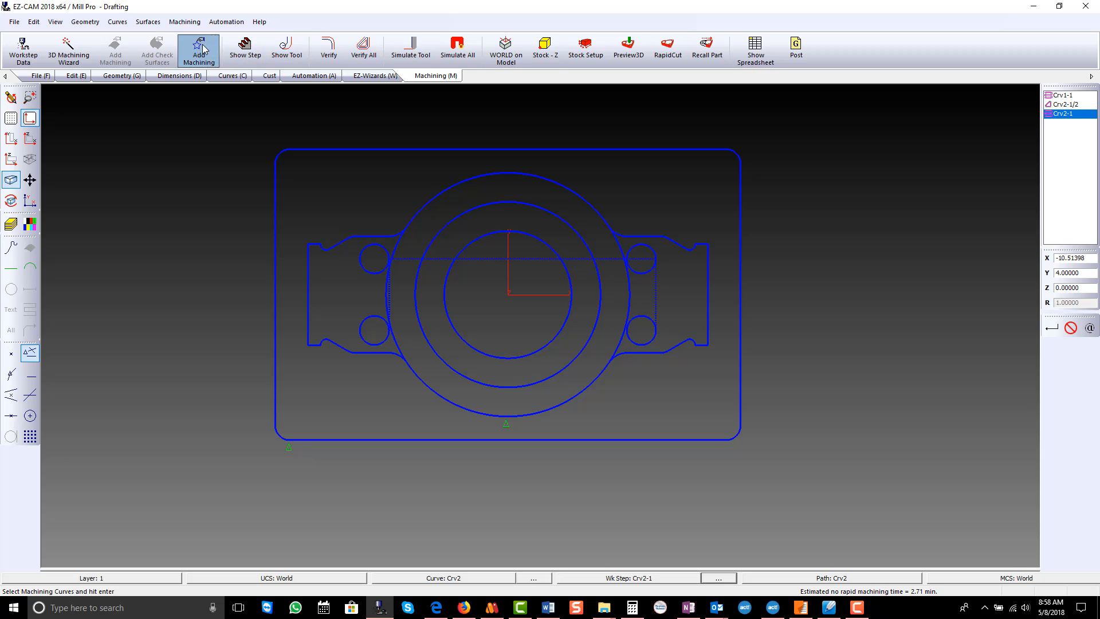
left_click(385, 294)
key("Return")
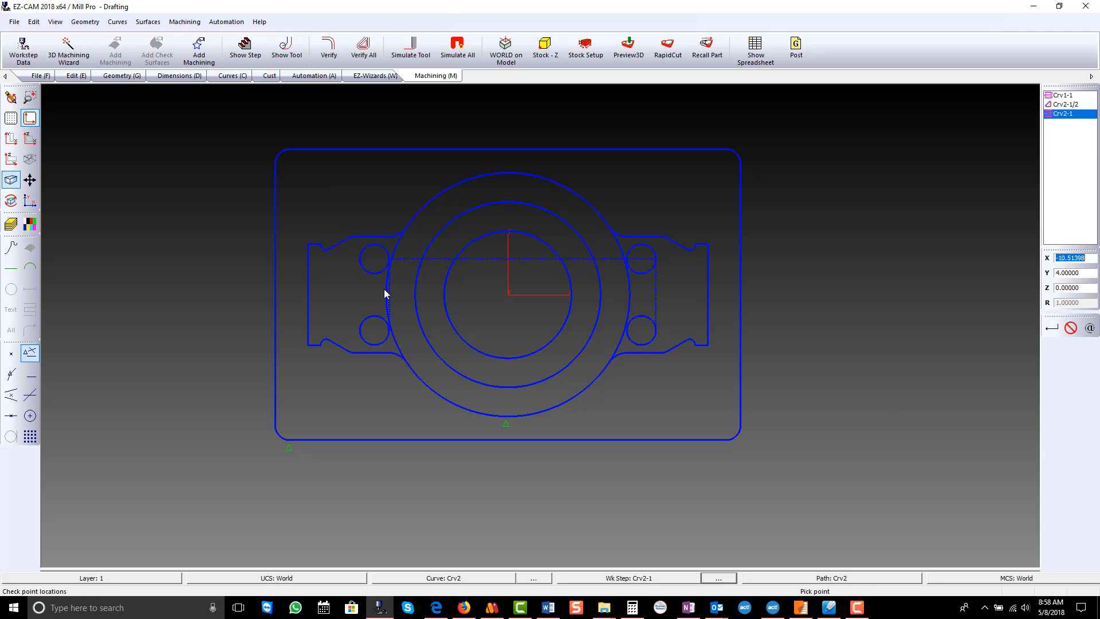
left_click(328, 52)
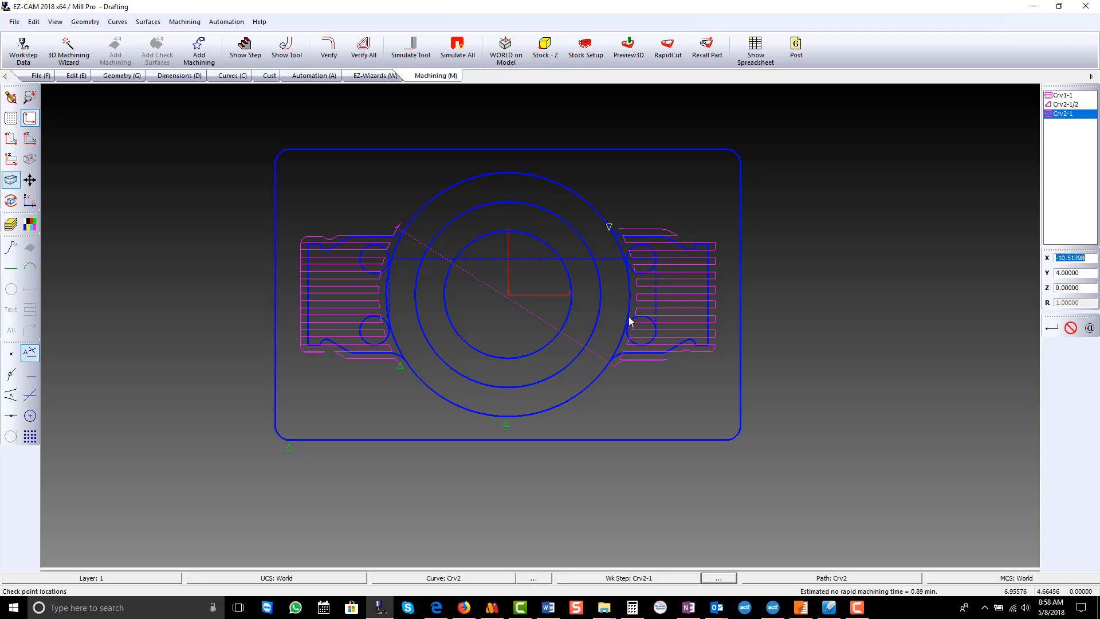
left_click(8, 98)
Blank all existing curves so only the part's geometry is displayed.
left_click(74, 76)
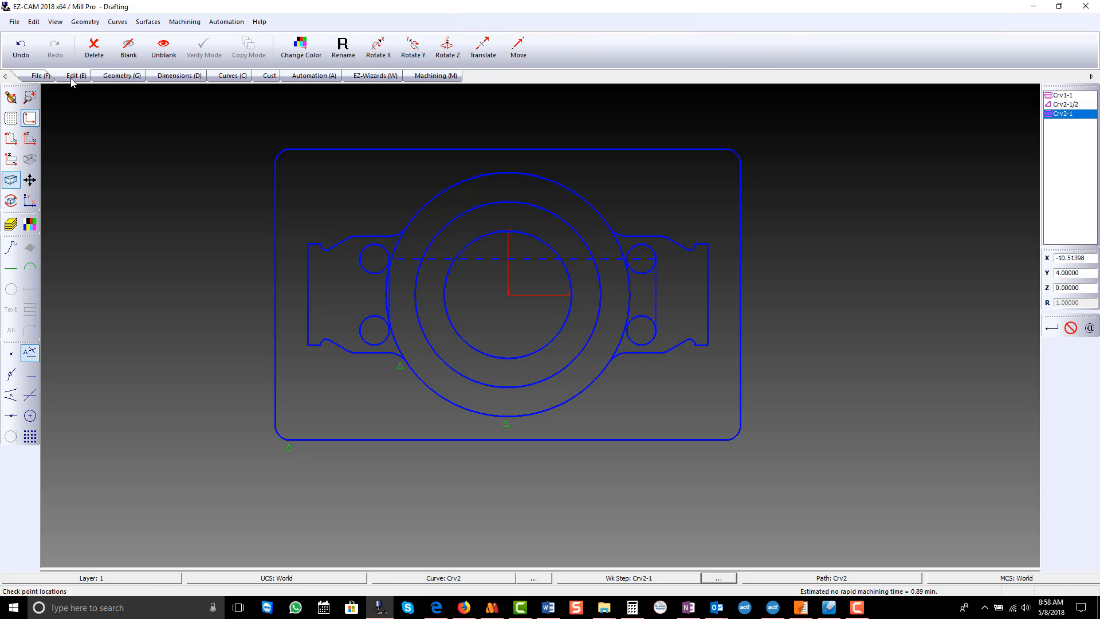
left_click(11, 248)
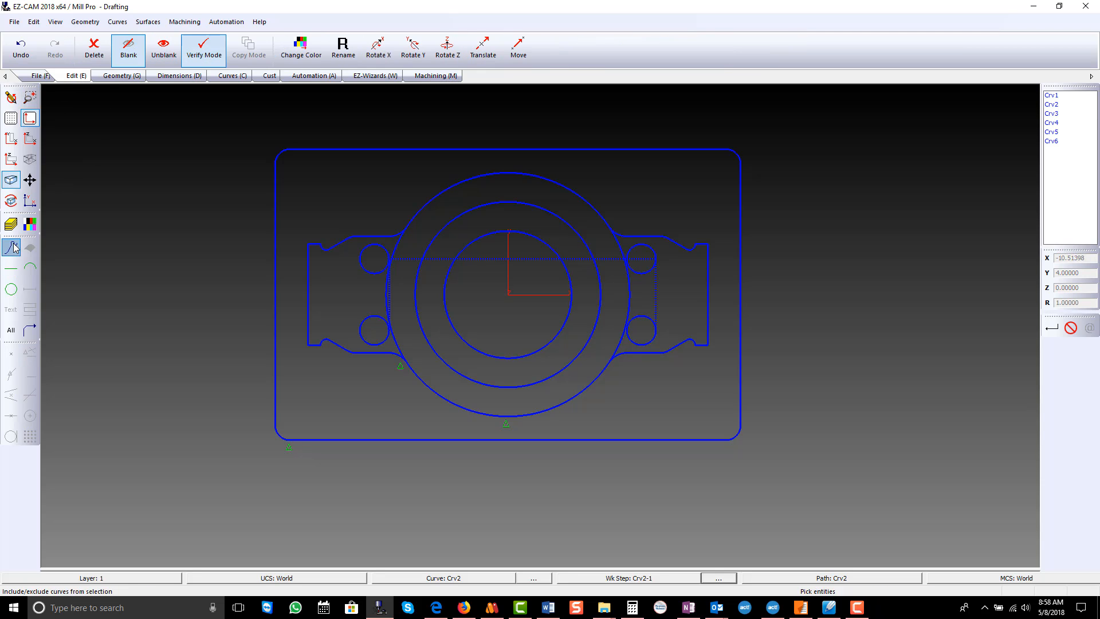
left_click(11, 329)
right_click(70, 297)
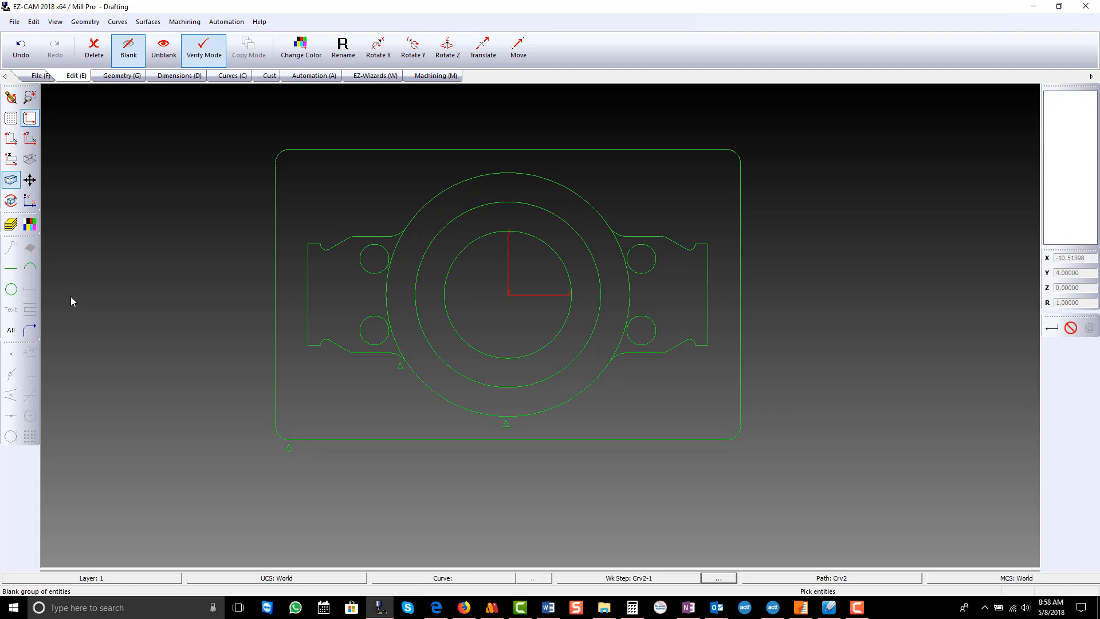
Start a new curve with an arc move along the large circle's right side, between its upper and lower junctions with the right arm.
left_click(232, 75)
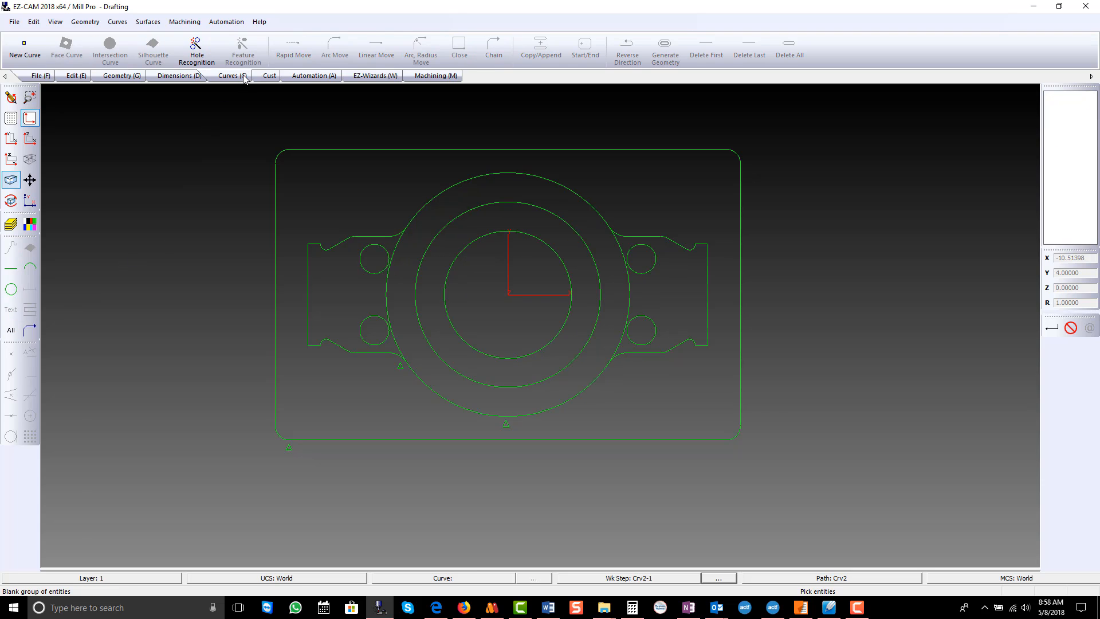
left_click(24, 45)
left_click(173, 241)
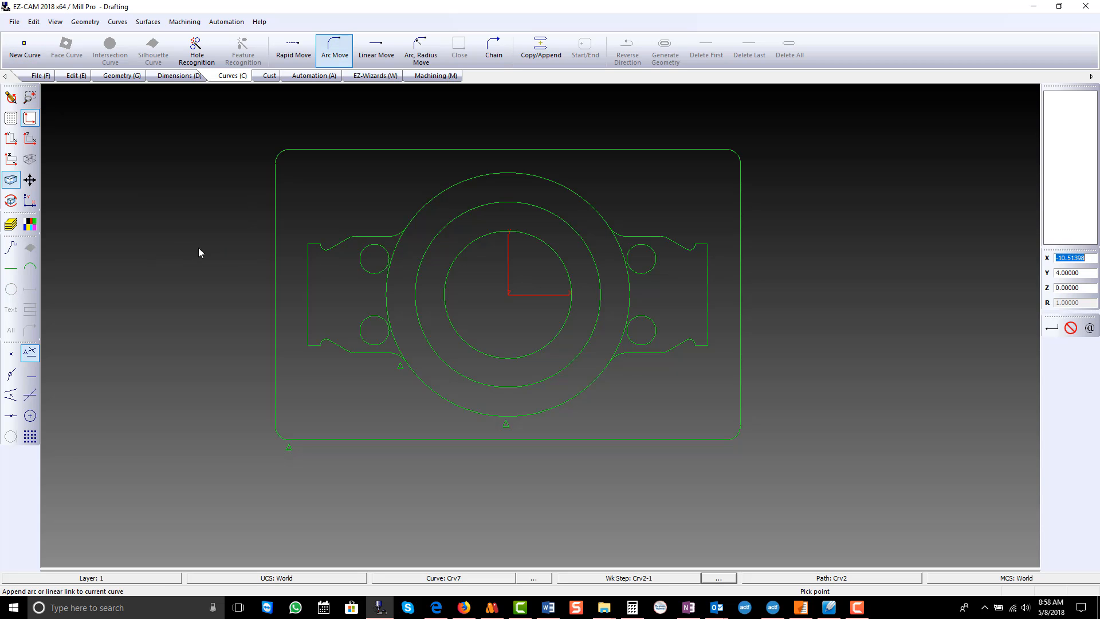
left_click(601, 224)
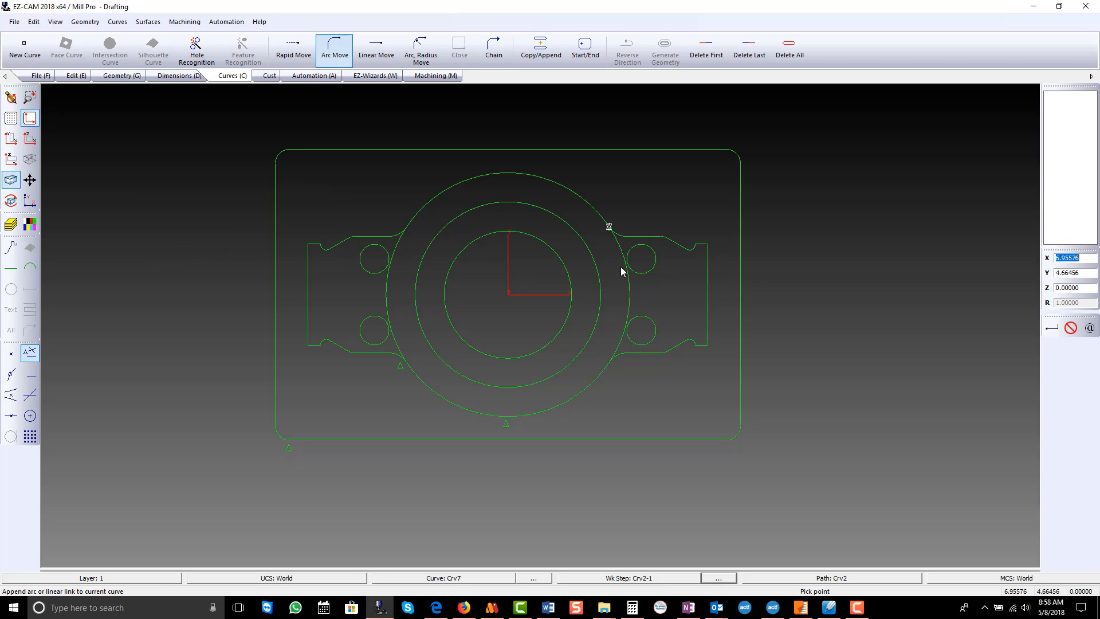
left_click(601, 370)
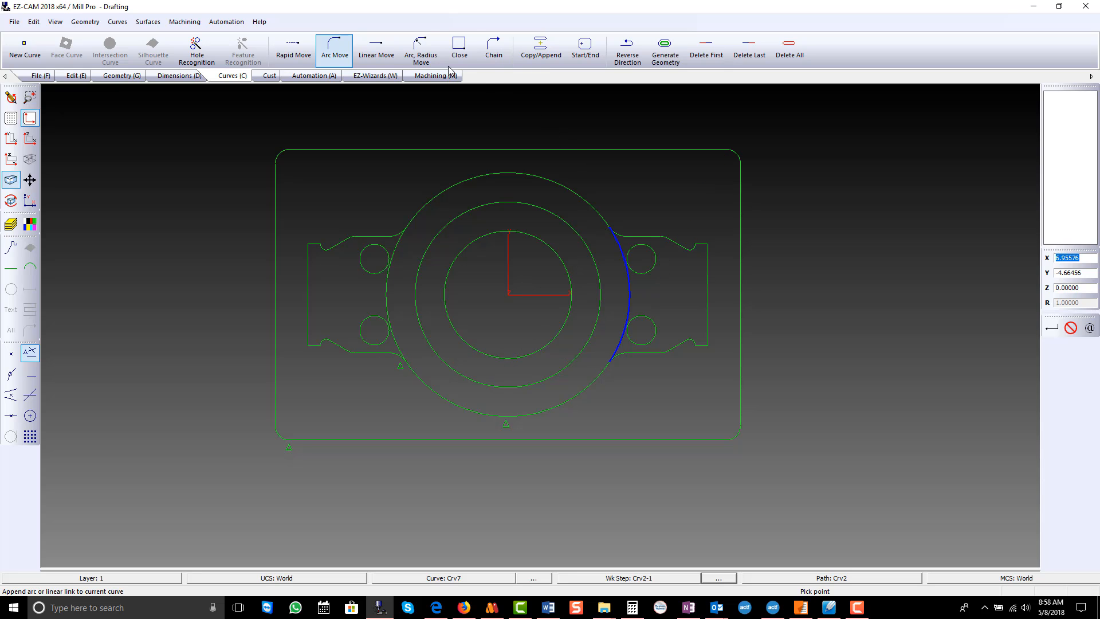
Extend the curve with a rapid move to the lower-left junction and an arc move up the large circle's left side.
left_click(294, 49)
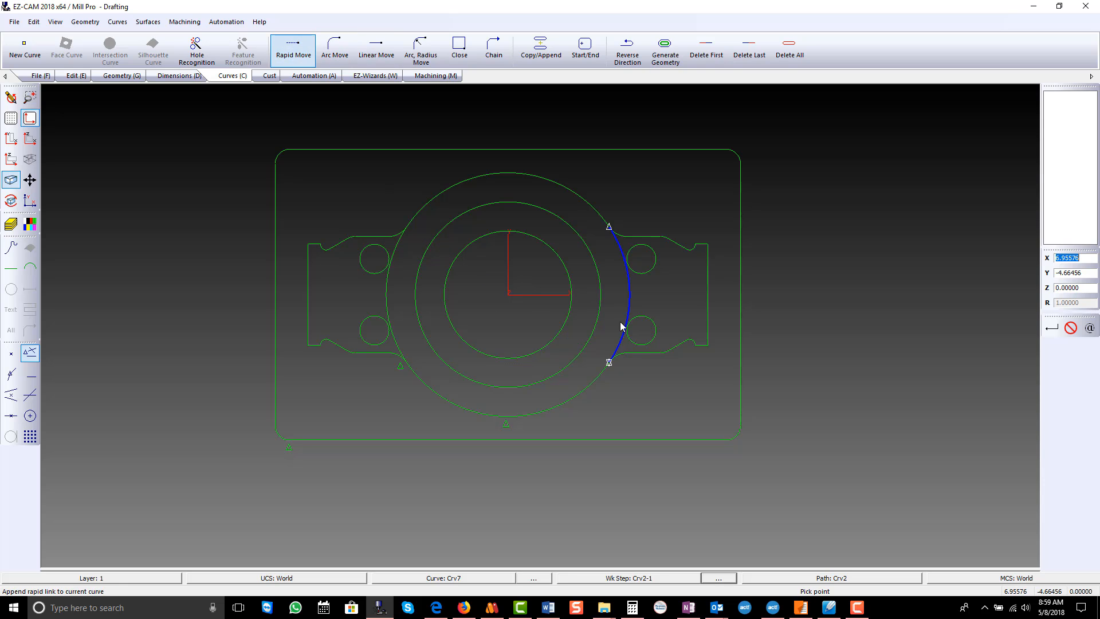
left_click(414, 369)
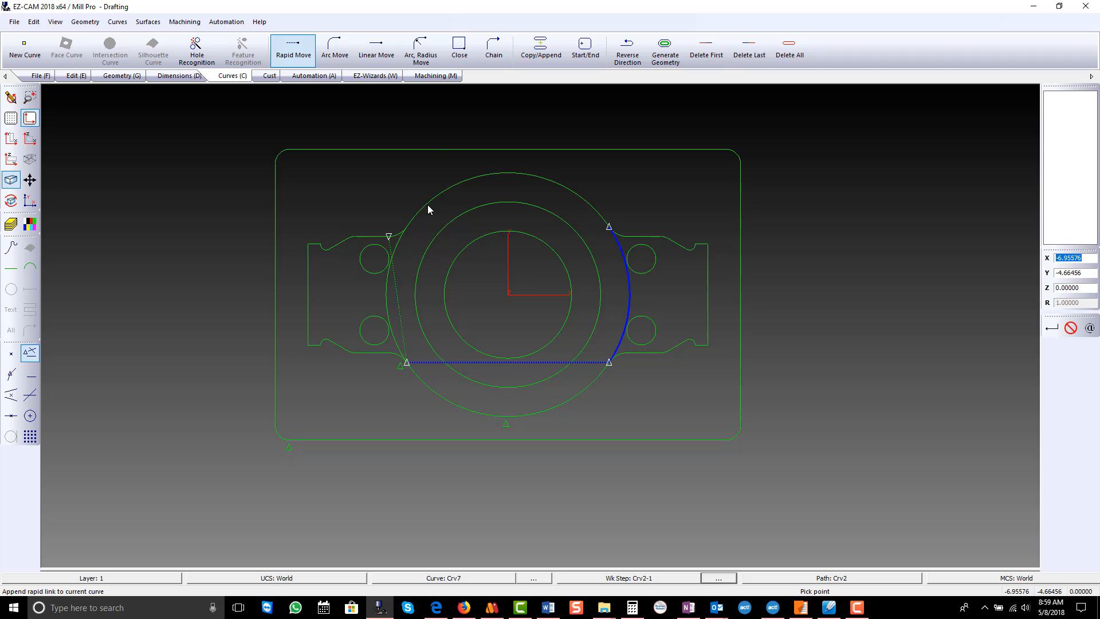
left_click(334, 51)
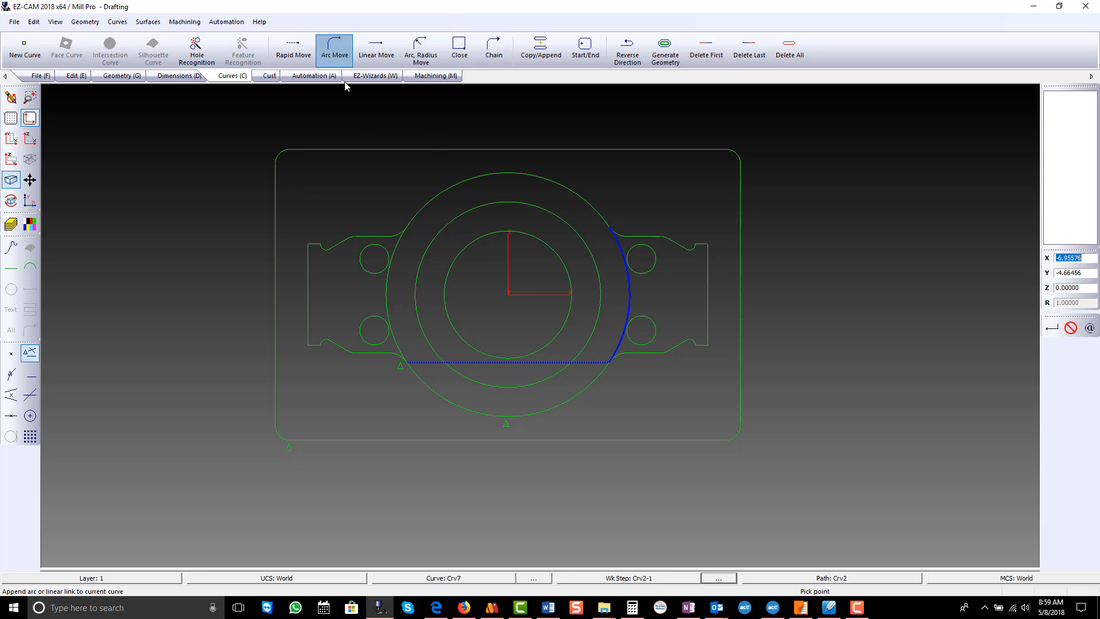
left_click(414, 224)
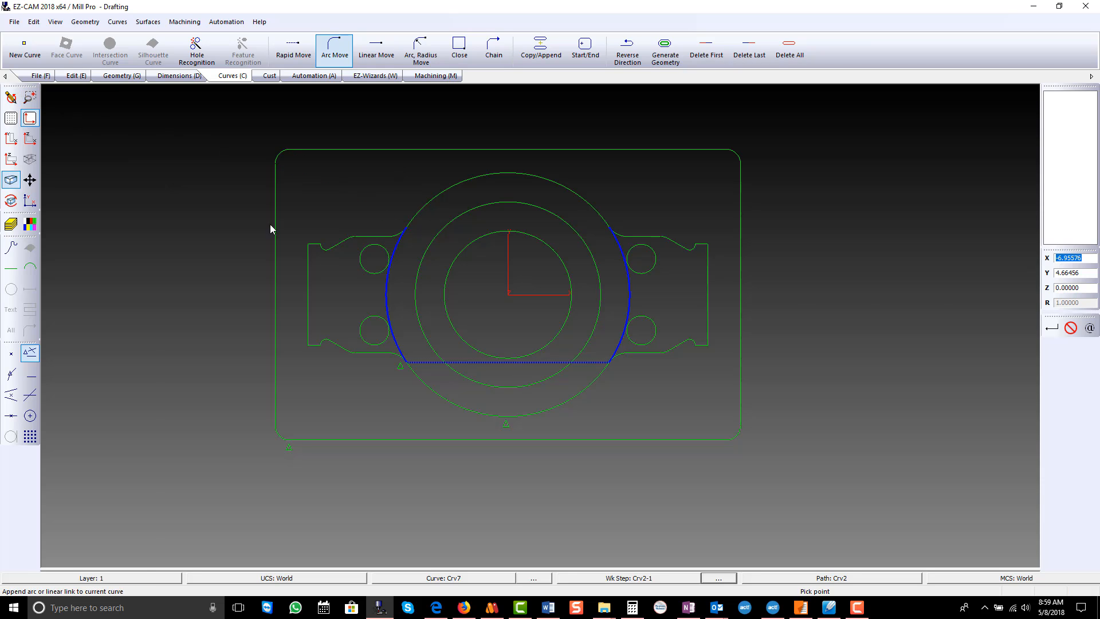
left_click(1071, 328)
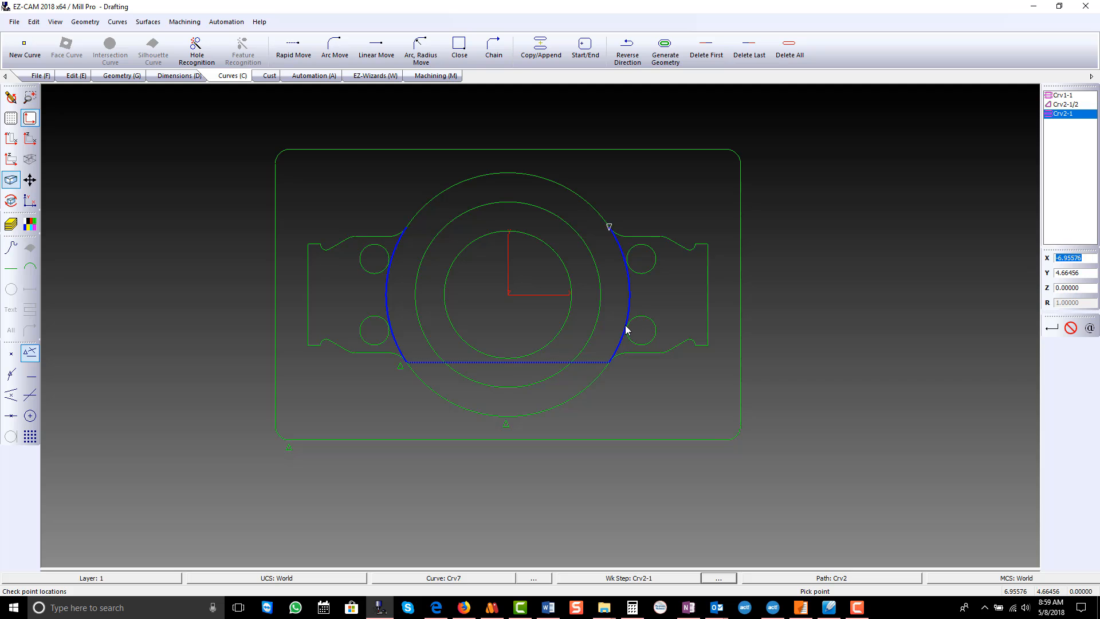
Assign a 0.5 end mill contouring operation at depth 0.25 to the two-arc curve and verify its toolpath.
left_click(479, 170)
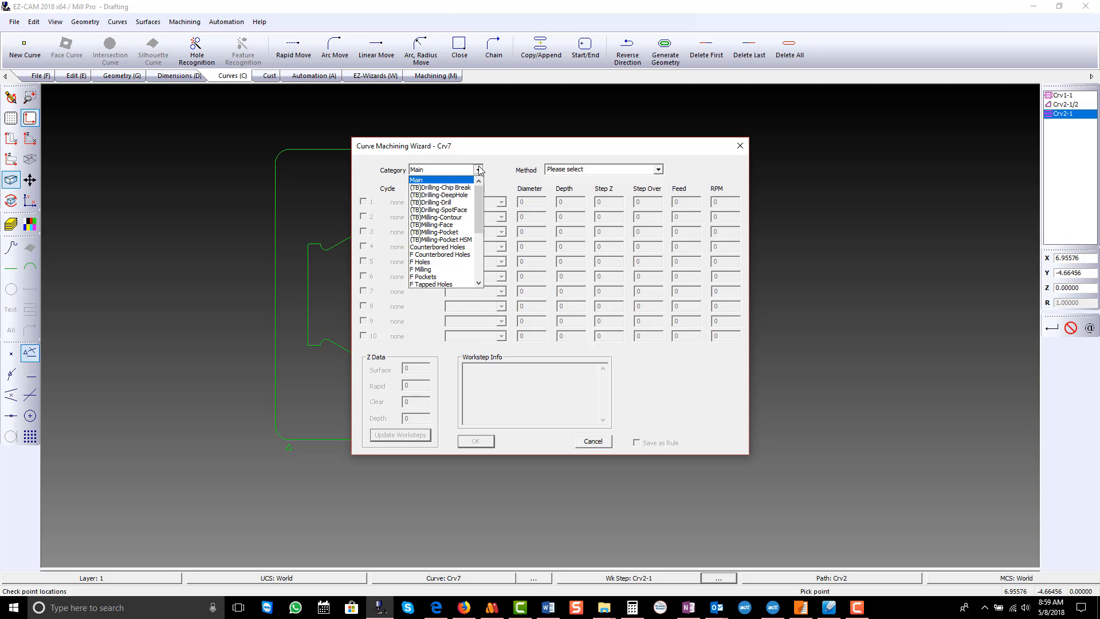
left_click(463, 217)
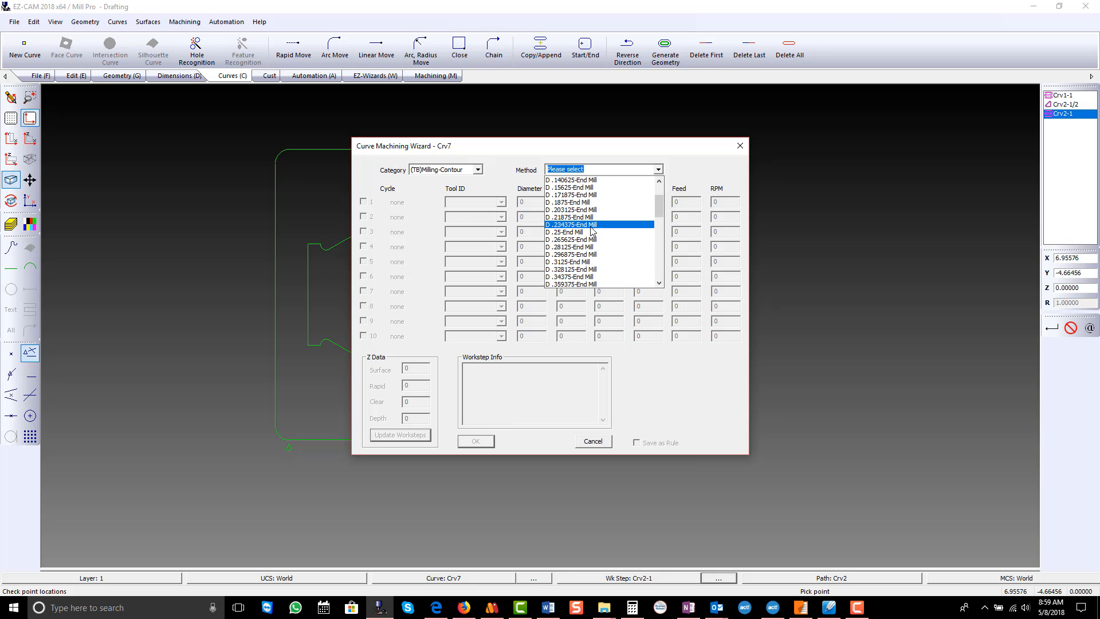
scroll(592, 231, "down", 5)
scroll(592, 231, "down", 3)
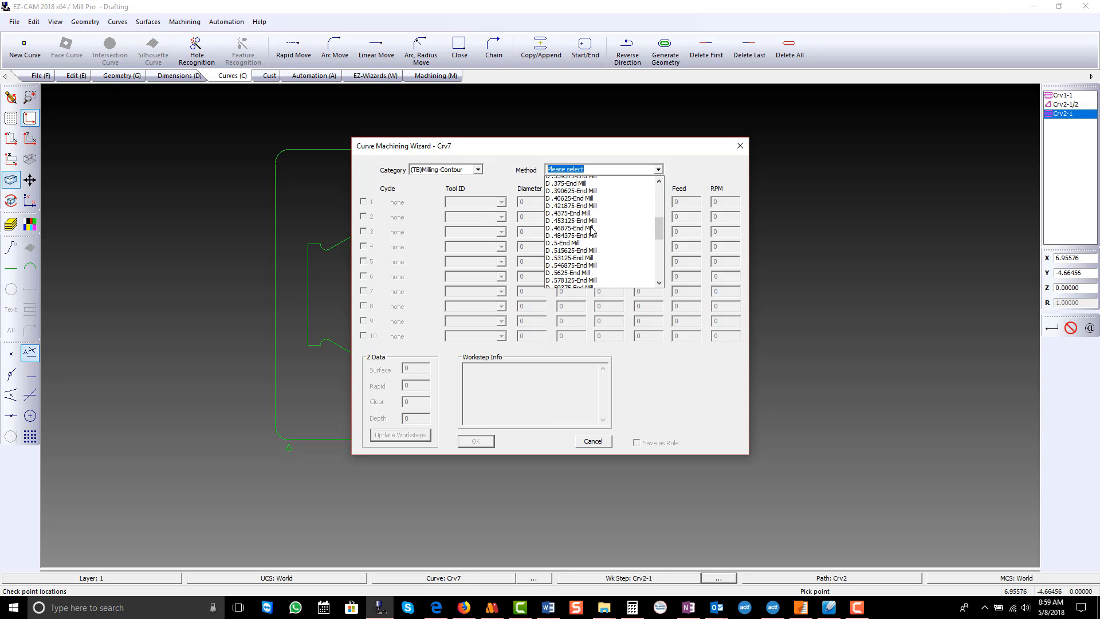
left_click(561, 240)
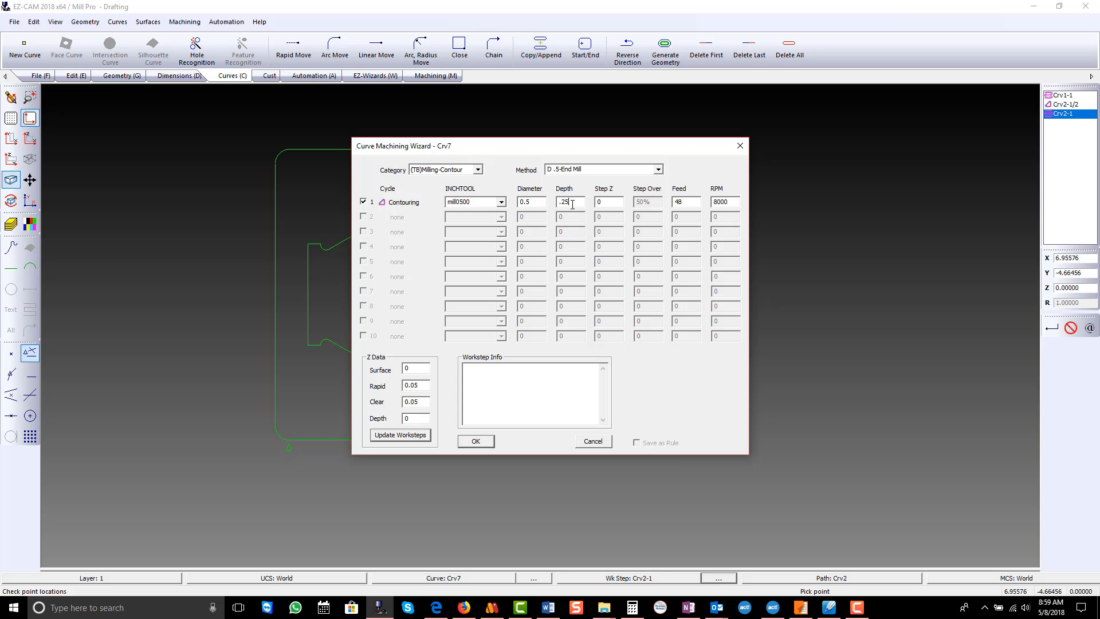
left_click(472, 440)
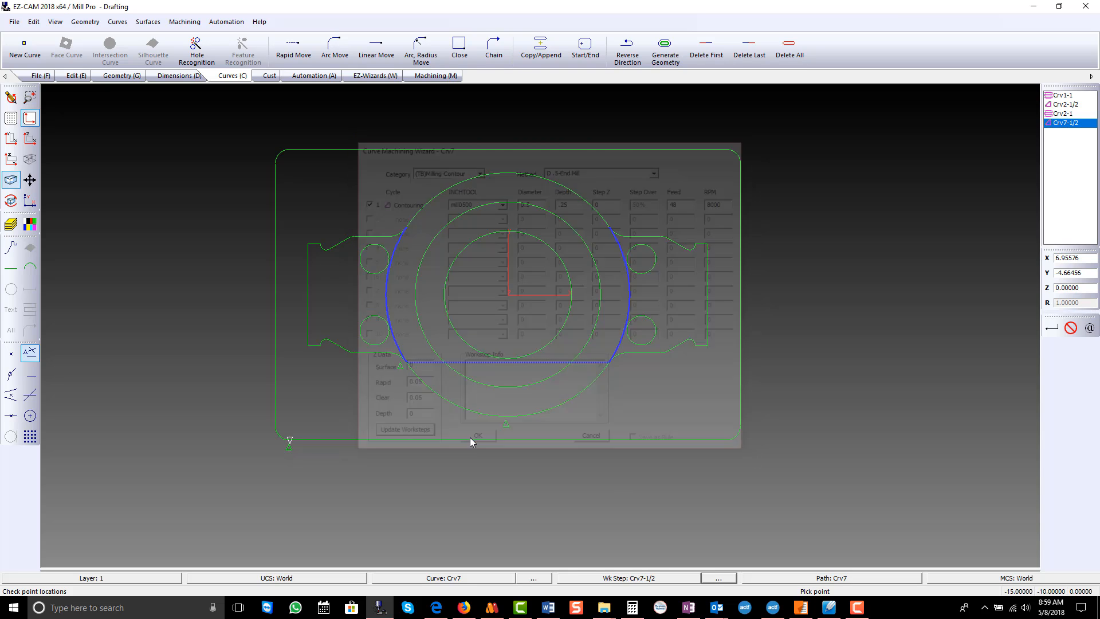
left_click(435, 75)
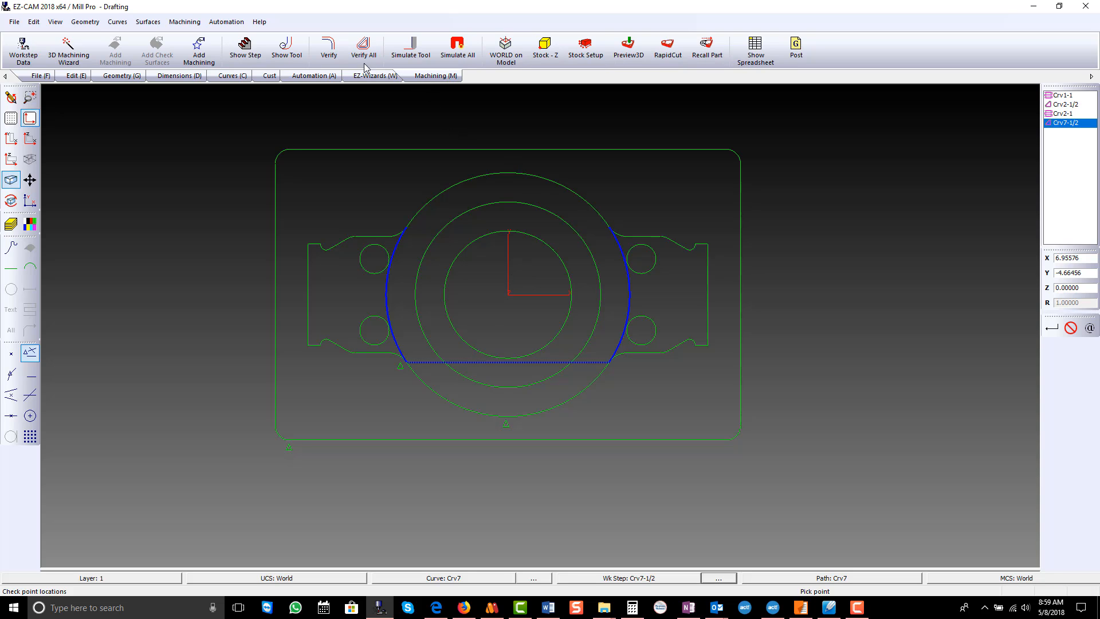
left_click(337, 55)
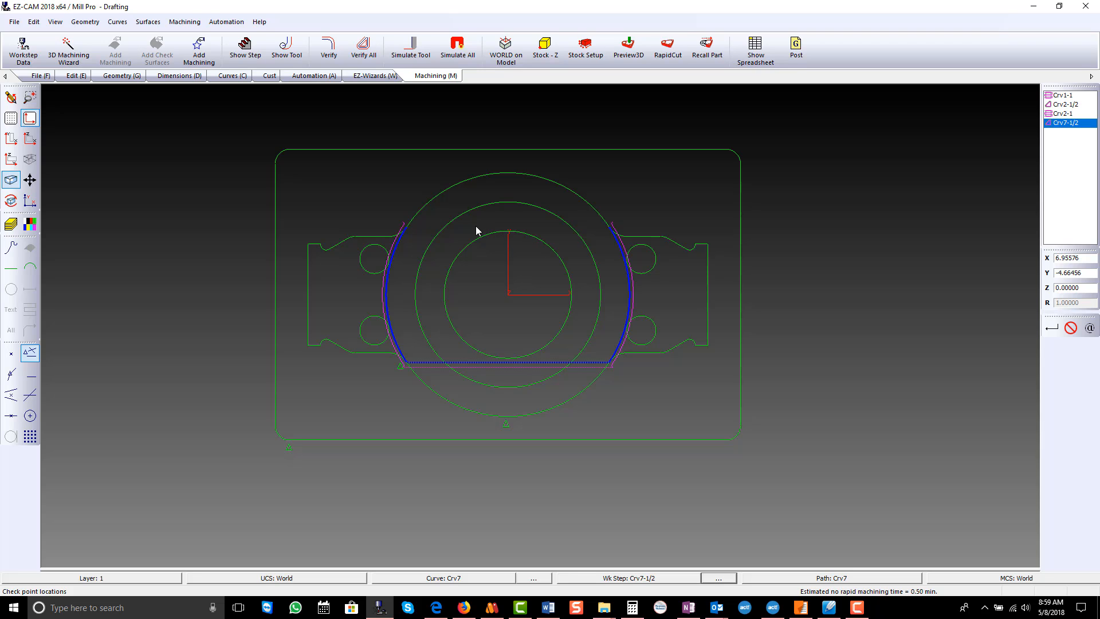
Unblank all hidden curves and open the machining wizard for the middle circle.
left_click(10, 97)
left_click(77, 76)
left_click(164, 49)
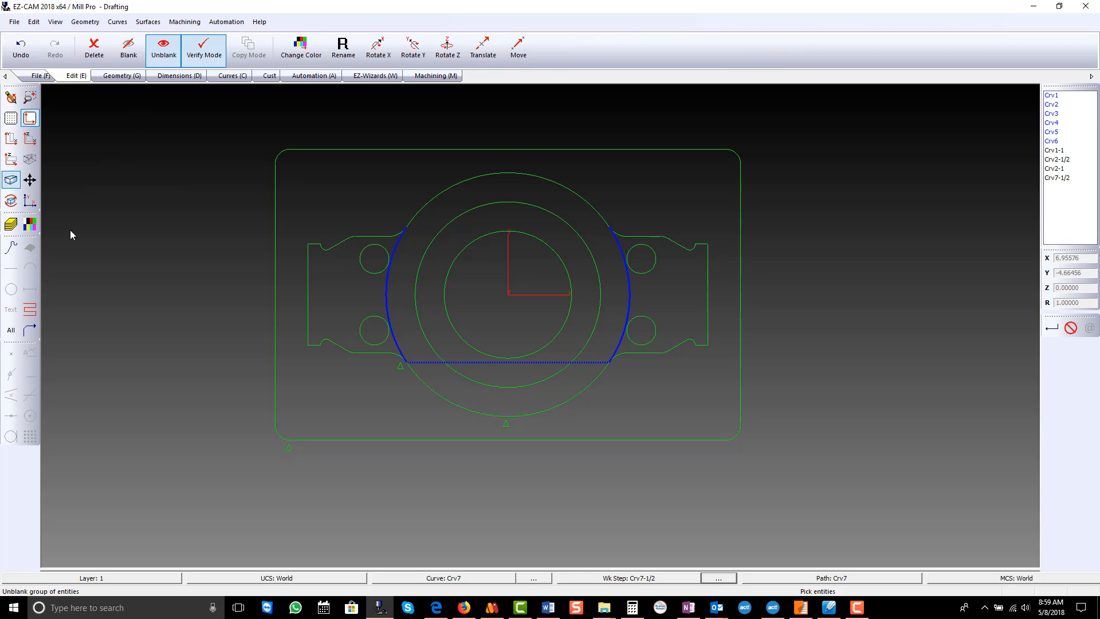
left_click(11, 247)
left_click(10, 329)
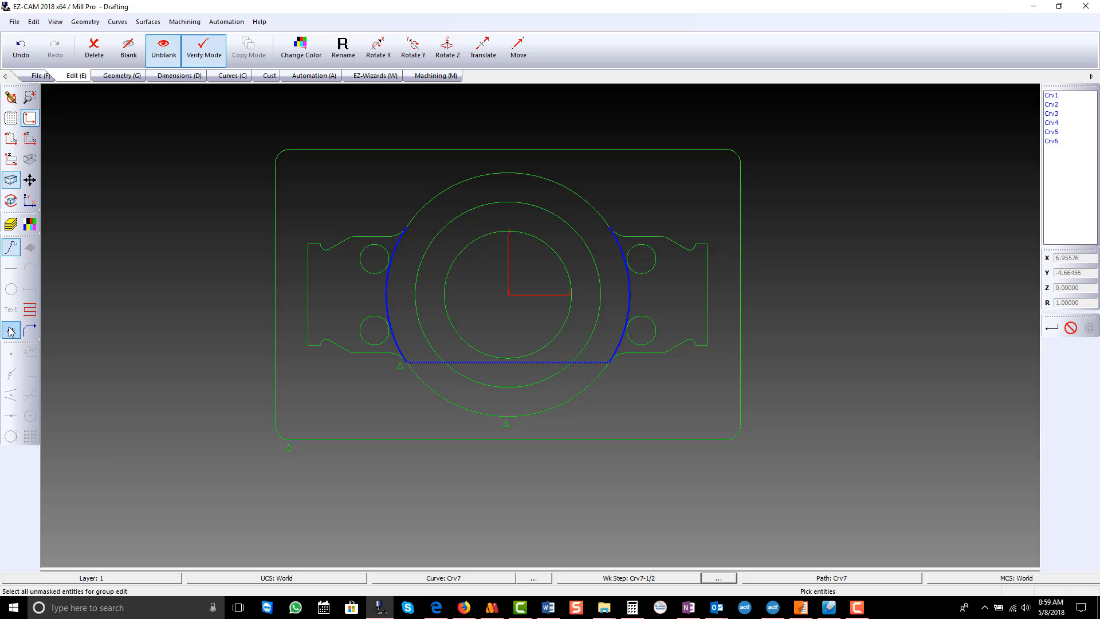
right_click(91, 310)
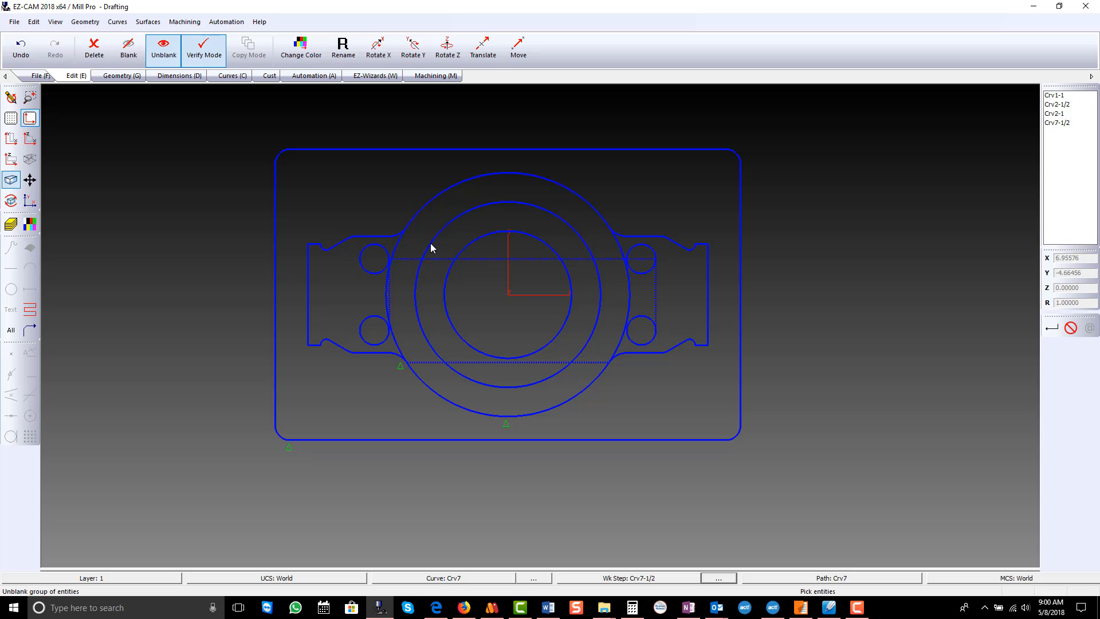
left_click(1052, 328)
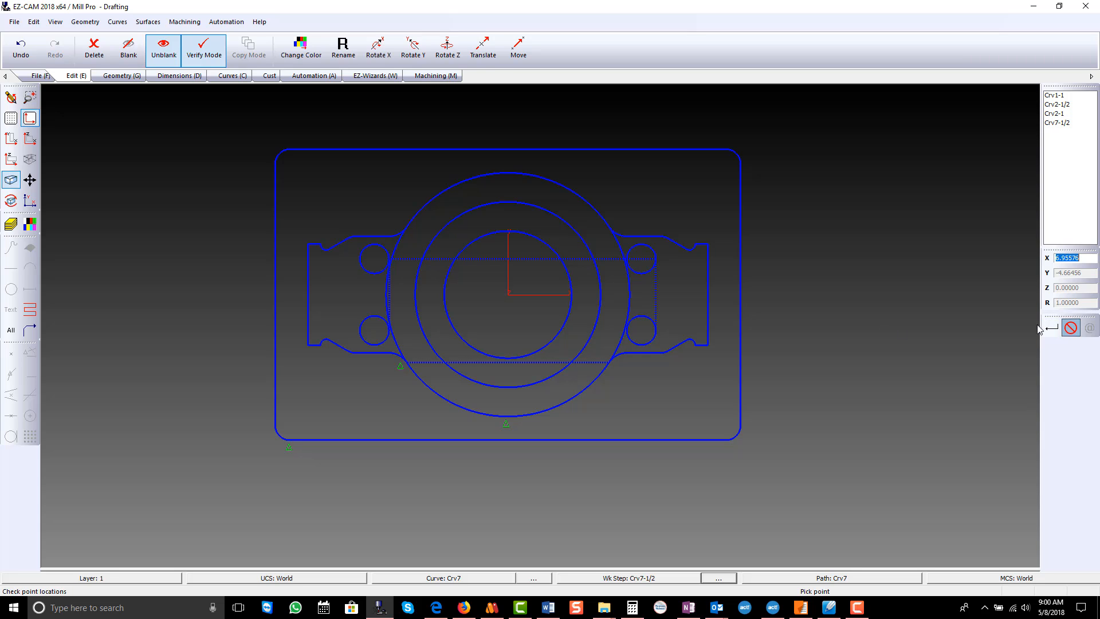
left_click(441, 232)
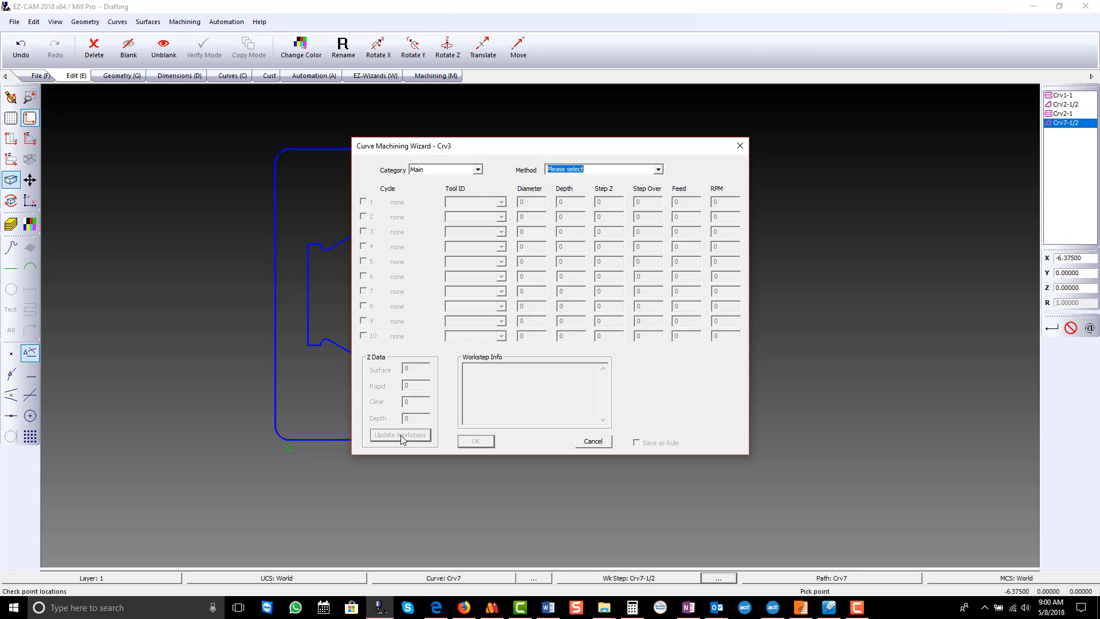
left_click(478, 170)
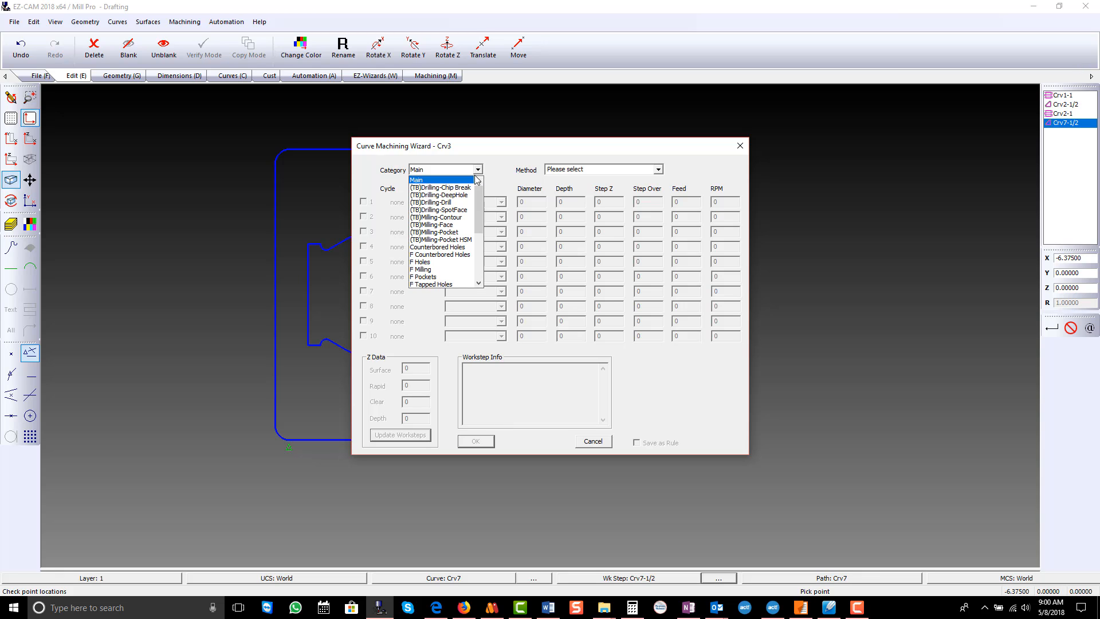
left_click(465, 225)
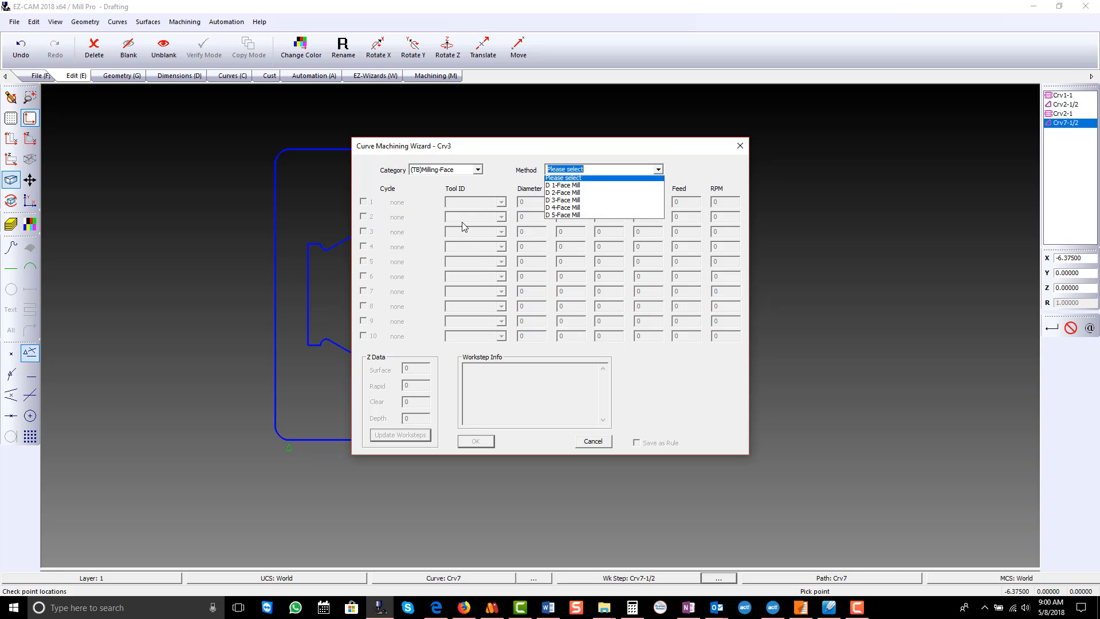
left_click(564, 187)
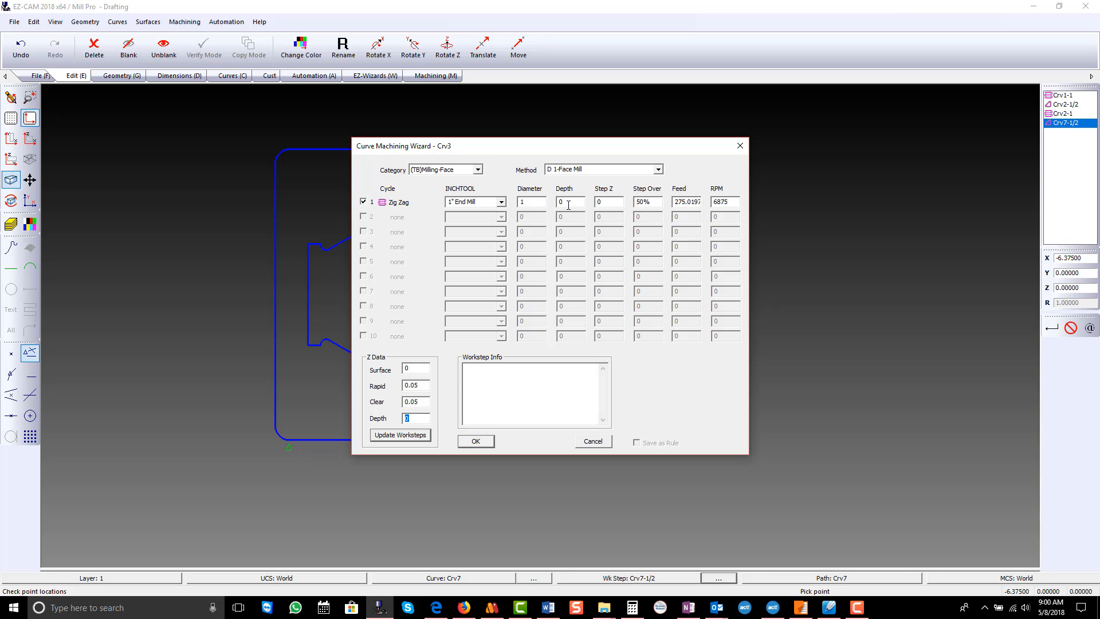
Assign a (TB)Milling-Contour operation with the D .5-End Mill method at depth 0.125 to the middle circle.
left_click(477, 169)
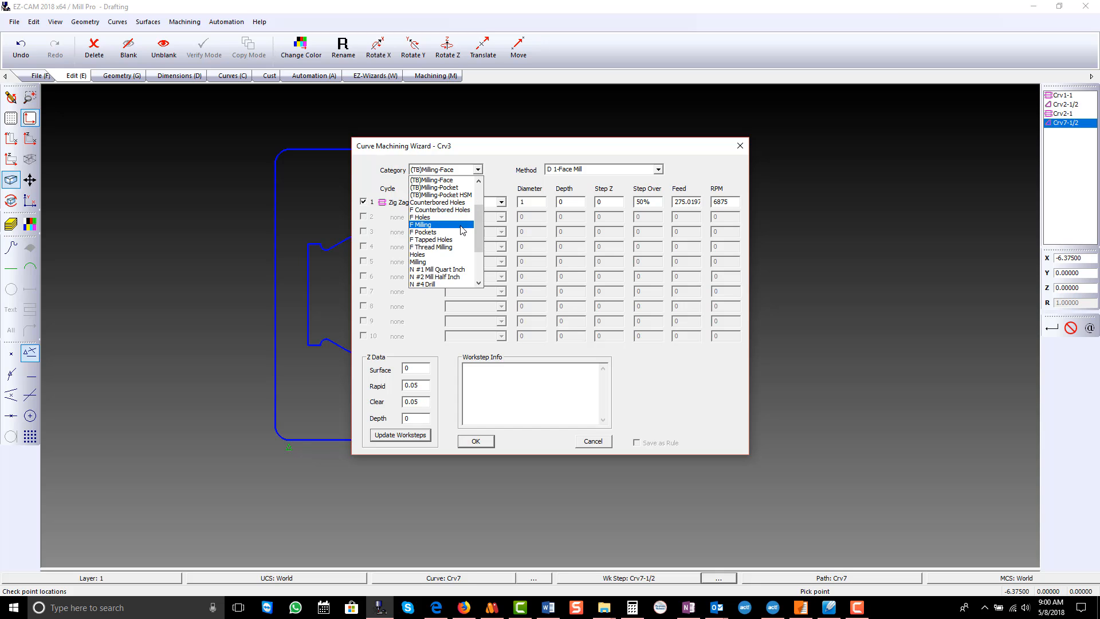
scroll(459, 245, "up", 3)
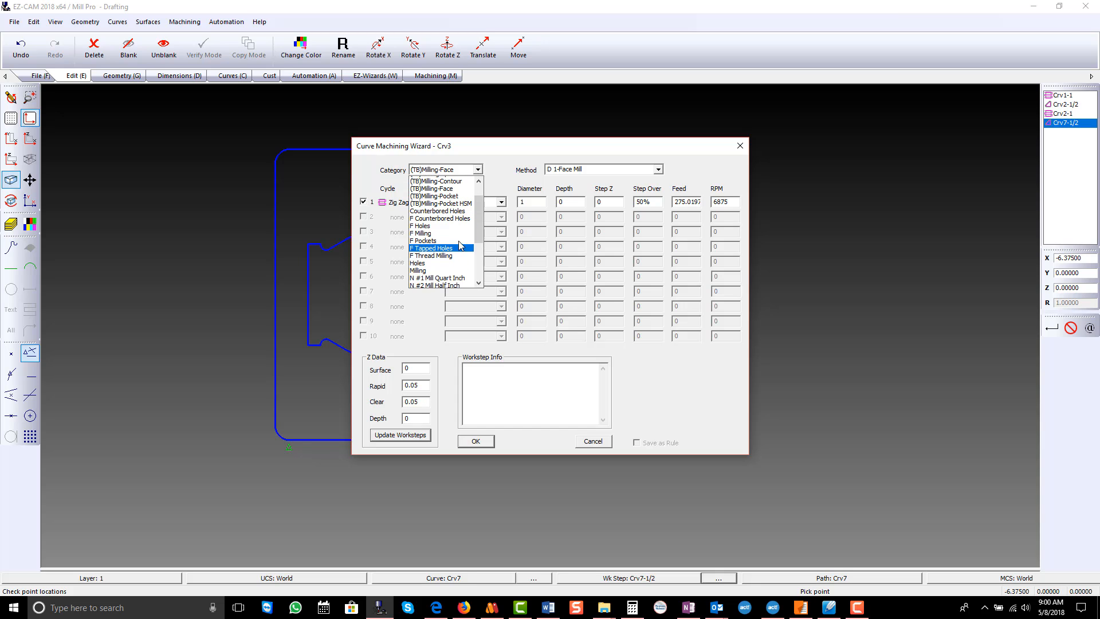
left_click(459, 218)
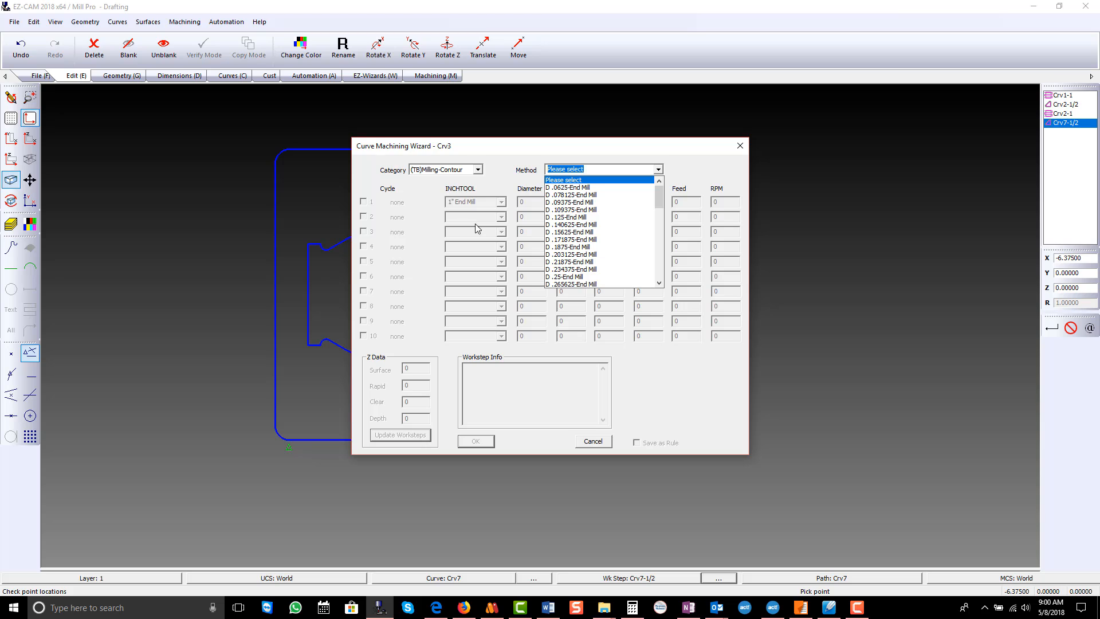
scroll(606, 264, "down", 6)
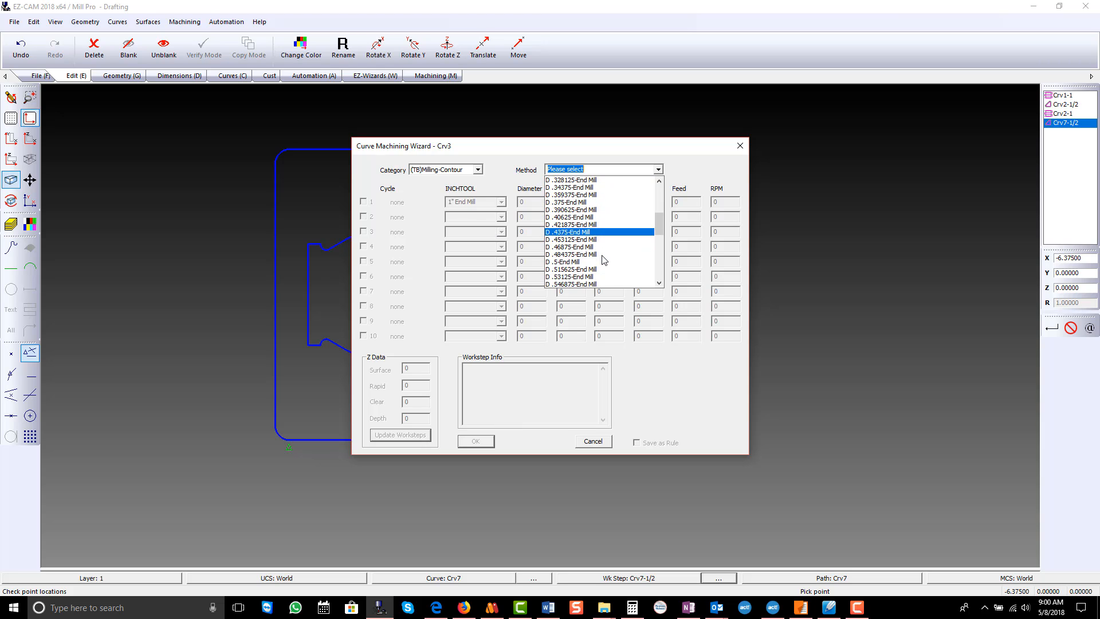
left_click(573, 262)
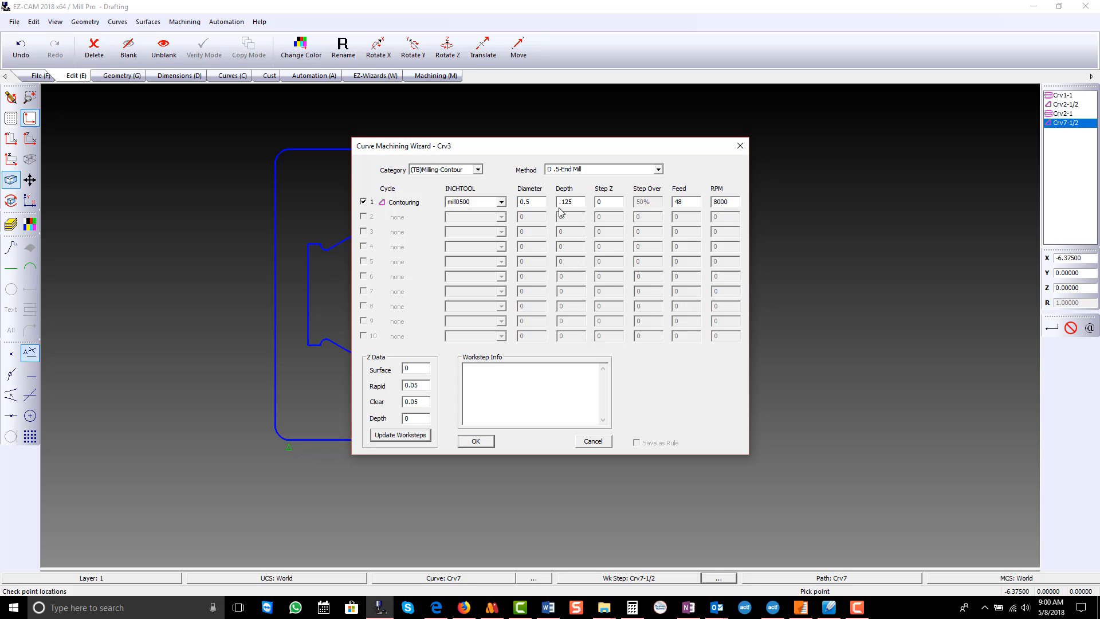
left_click(477, 441)
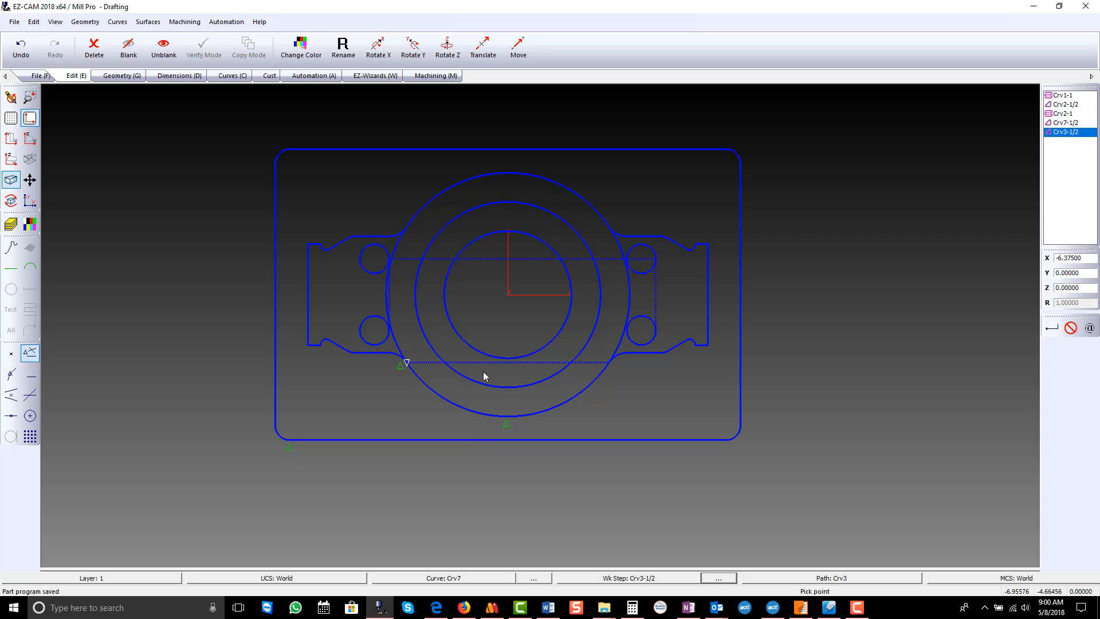
Verify the middle circle's contouring toolpath and show the tool along it.
left_click(431, 75)
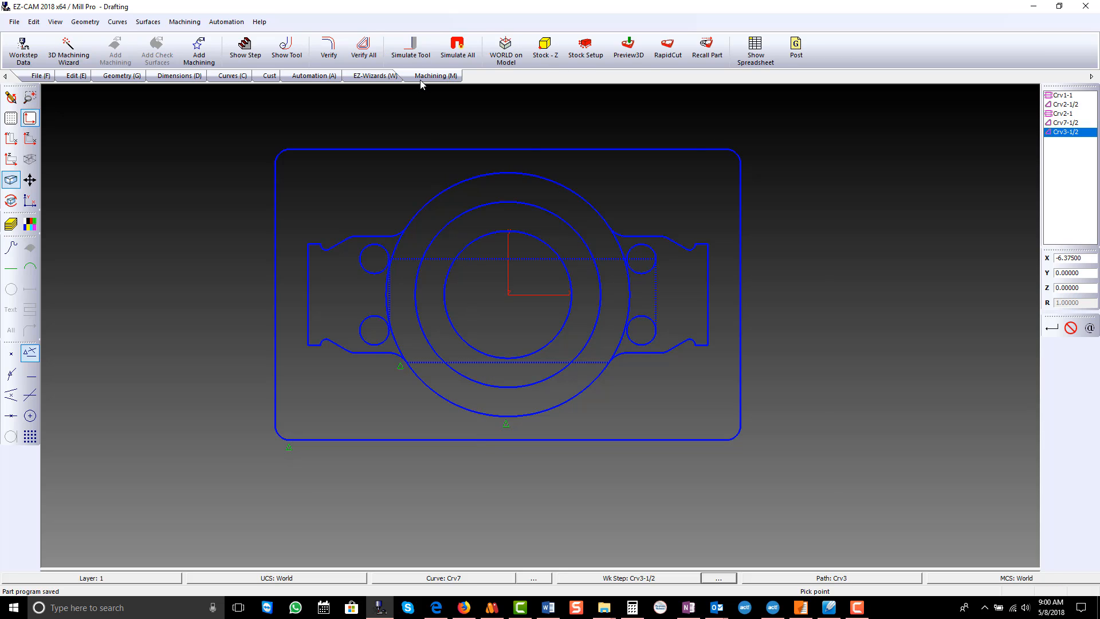
left_click(329, 48)
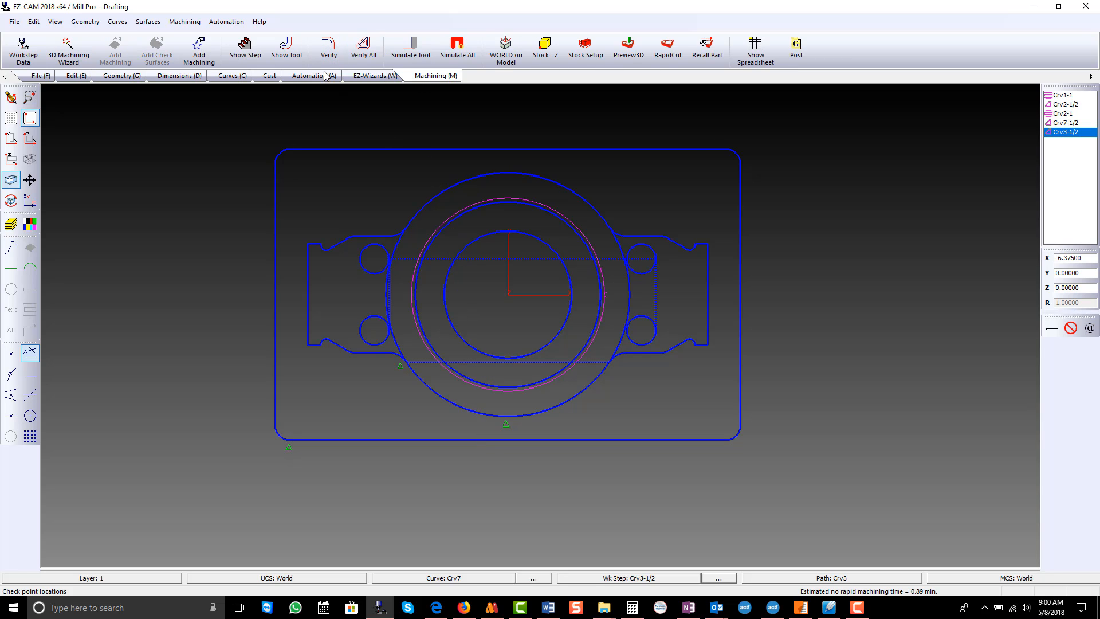
left_click(288, 49)
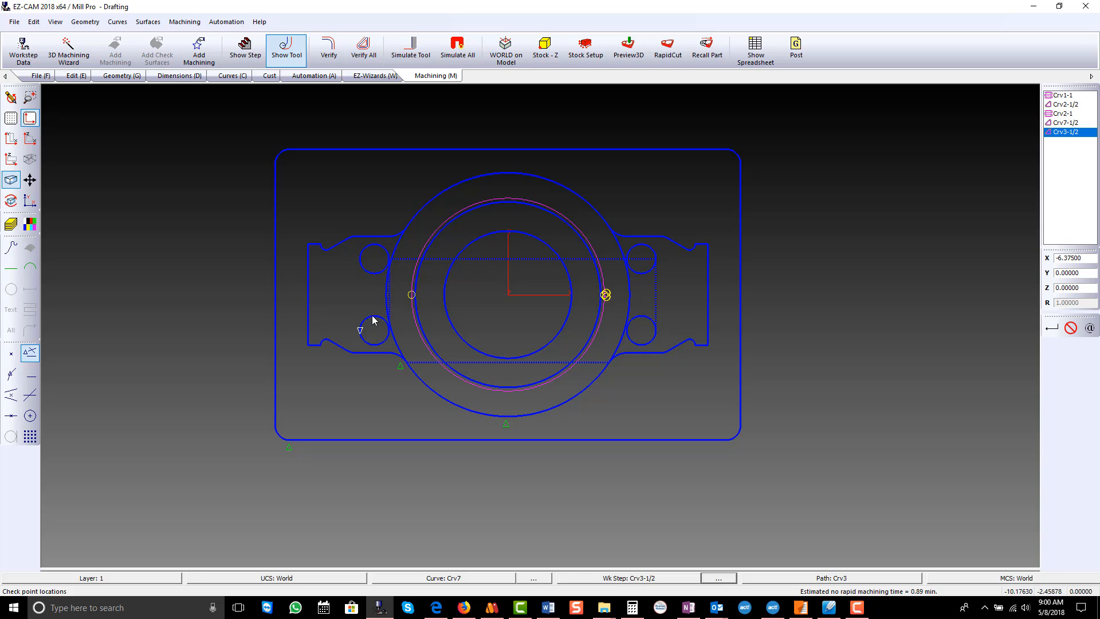
Set the middle circle's contouring workstep to a total stock of 2 with a cut step, and verify its passes.
double_click(1063, 132)
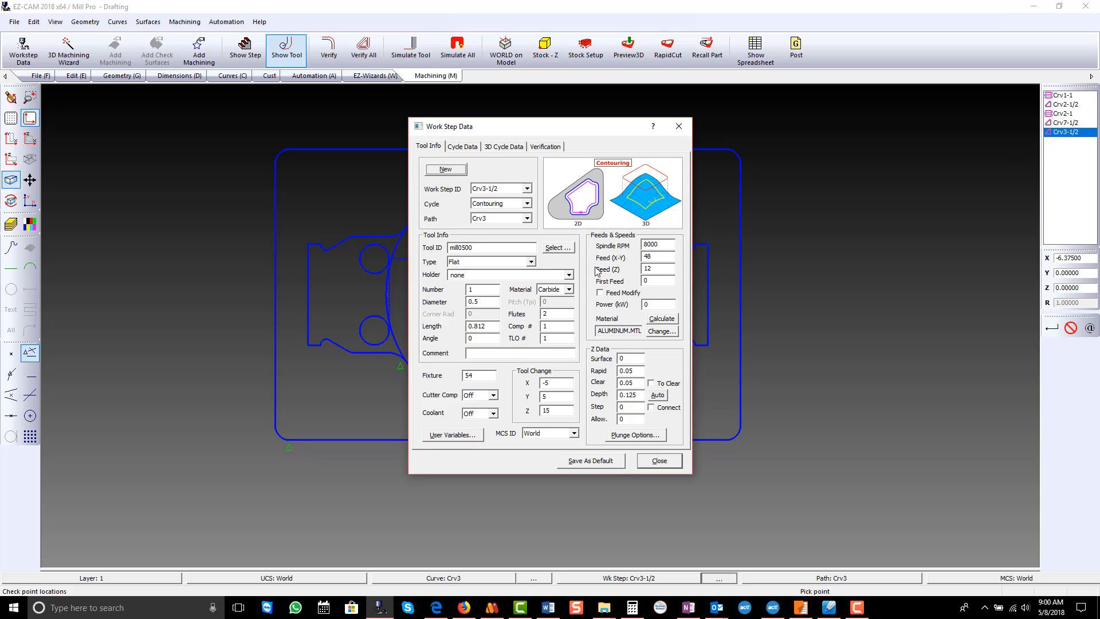
left_click(474, 147)
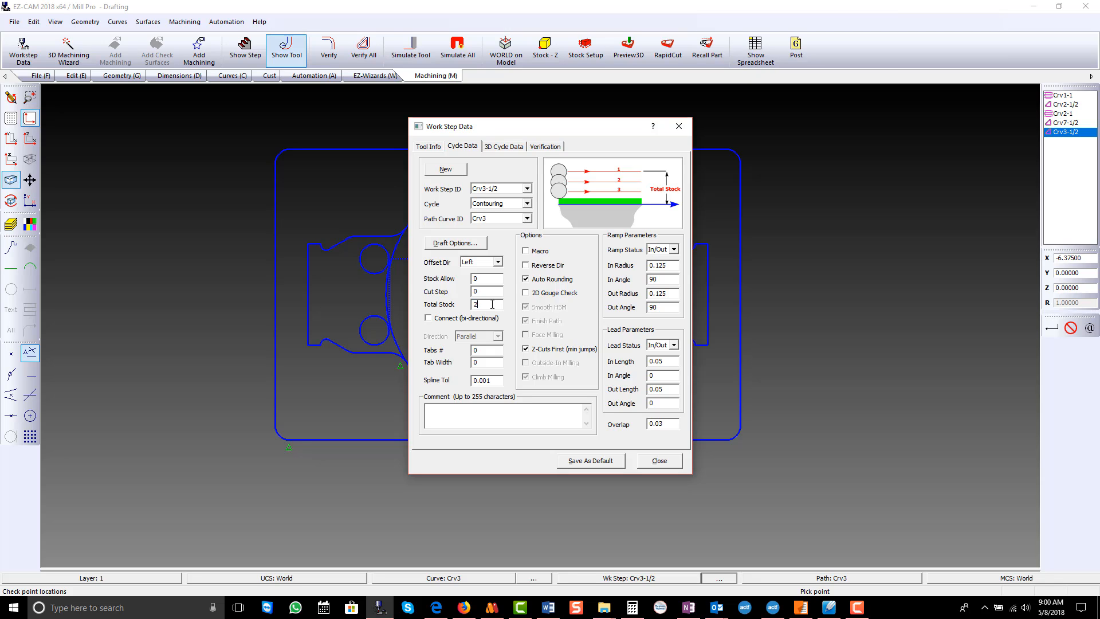
left_click(495, 294)
left_click(656, 461)
left_click(328, 48)
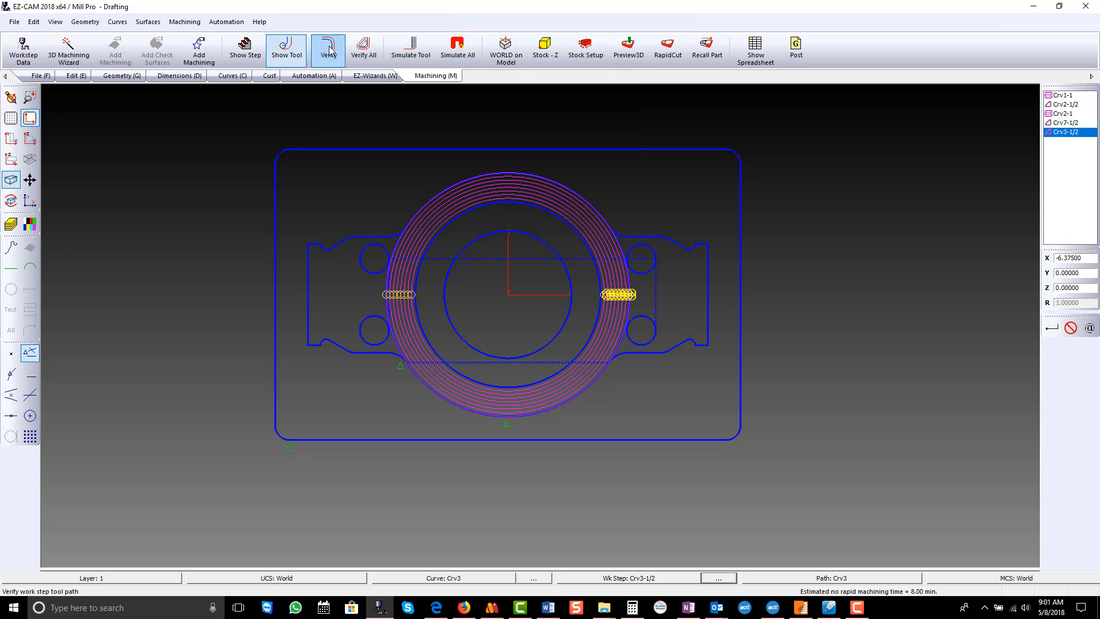
scroll(388, 303, "up", 3)
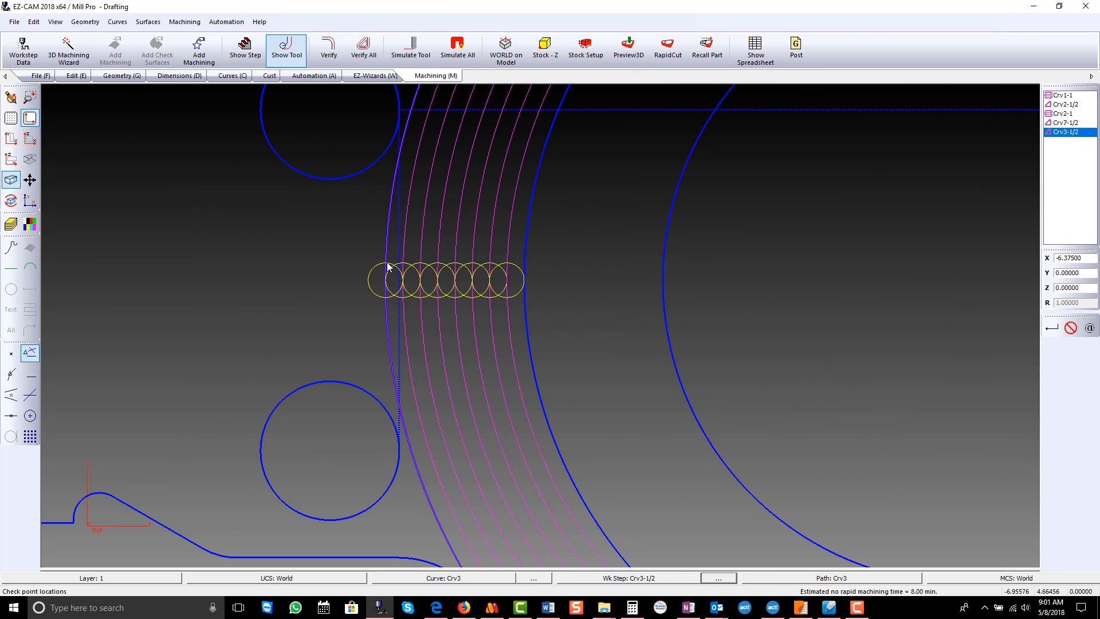
scroll(388, 272, "down", 3)
scroll(363, 276, "down", 1)
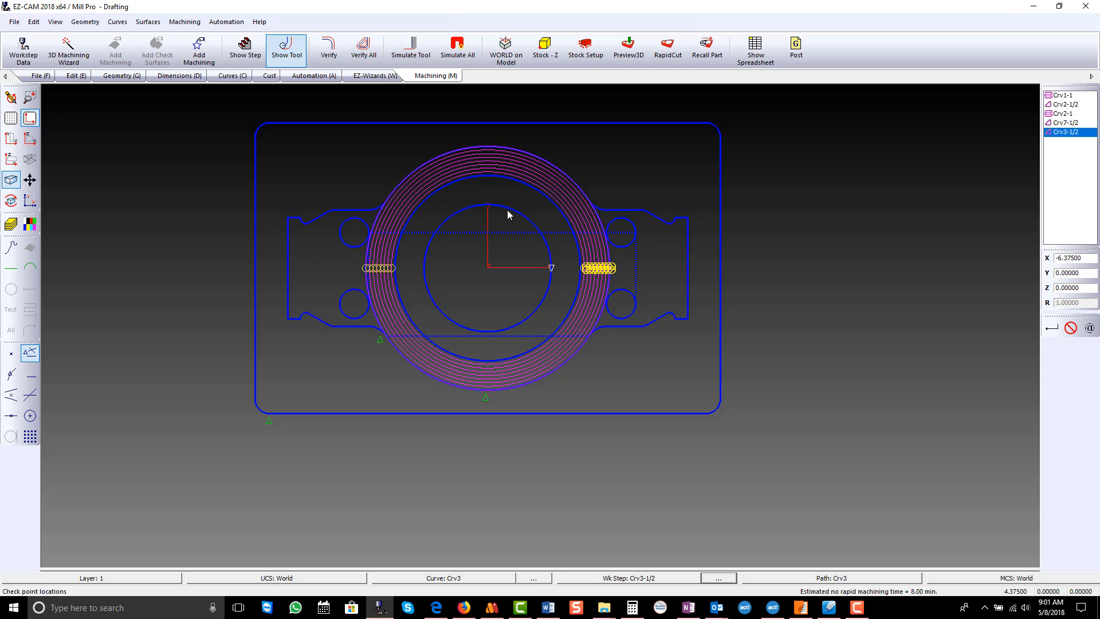
Turn off the tool display and preview the machined part in 3D, examining the cuts around the circles.
left_click(288, 52)
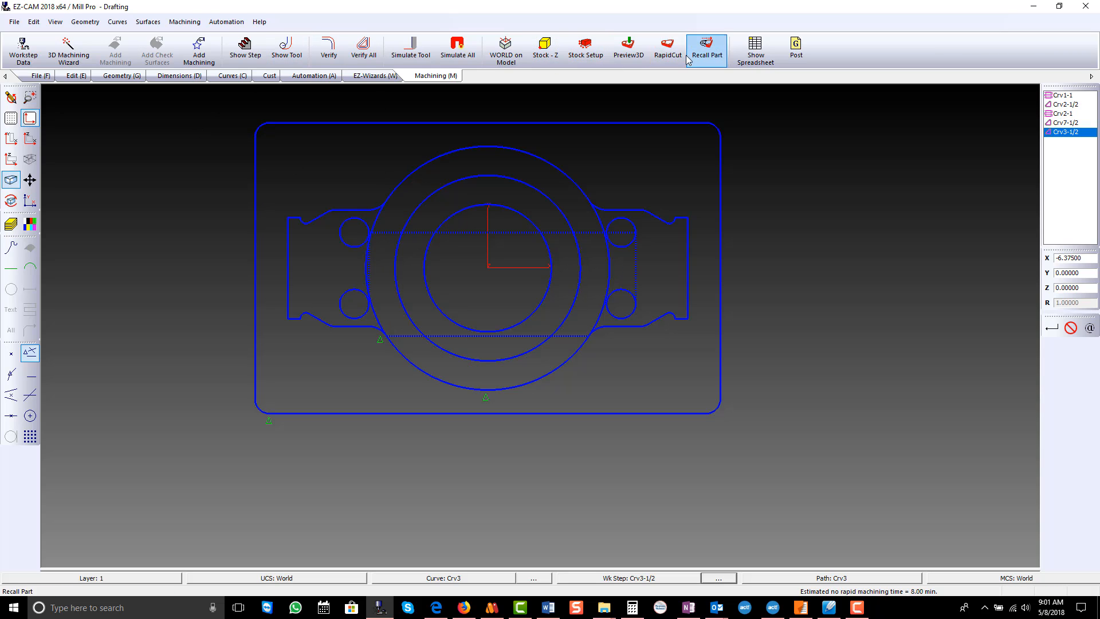
left_click(628, 49)
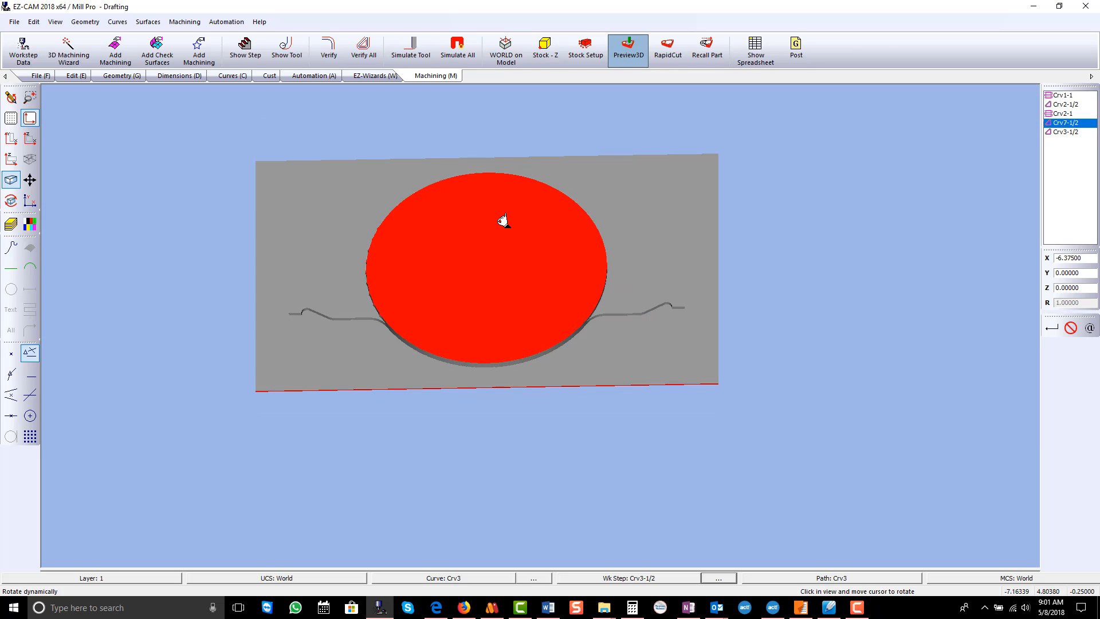
left_click_drag(510, 274, 533, 277)
left_click_drag(434, 259, 422, 299)
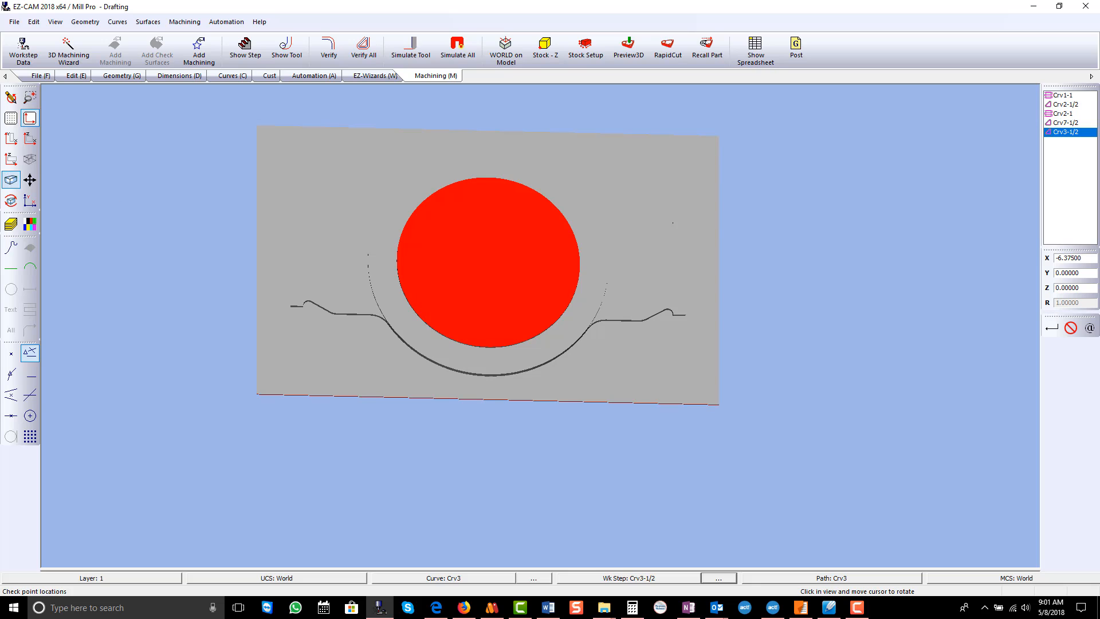
Clear the 3D preview, restore the flat XY view, and open the workstep spreadsheet.
left_click(11, 98)
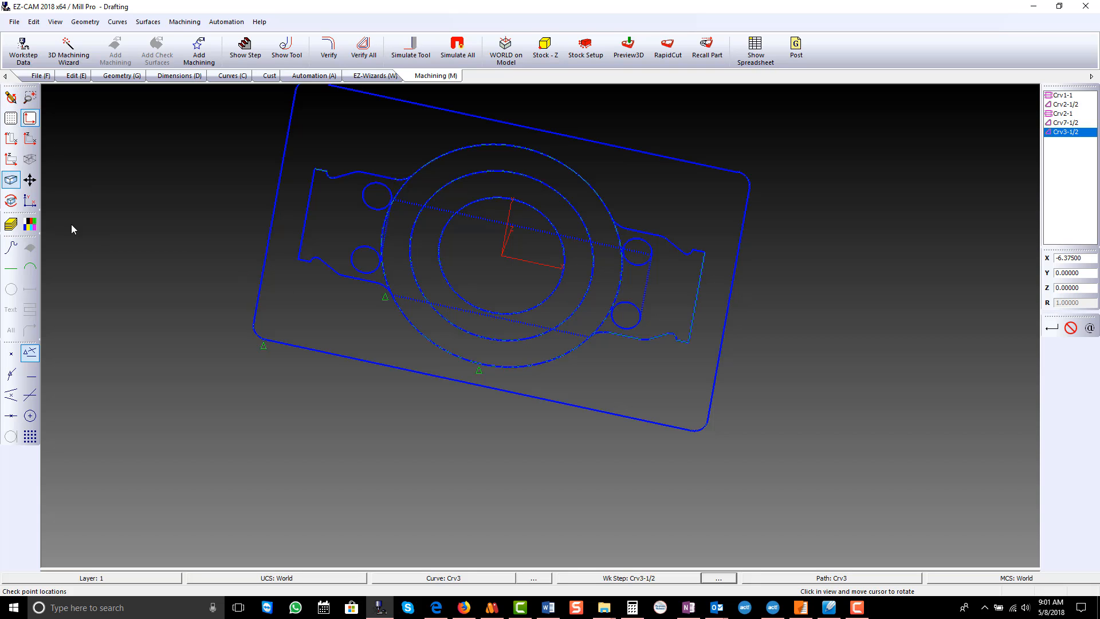
left_click(12, 139)
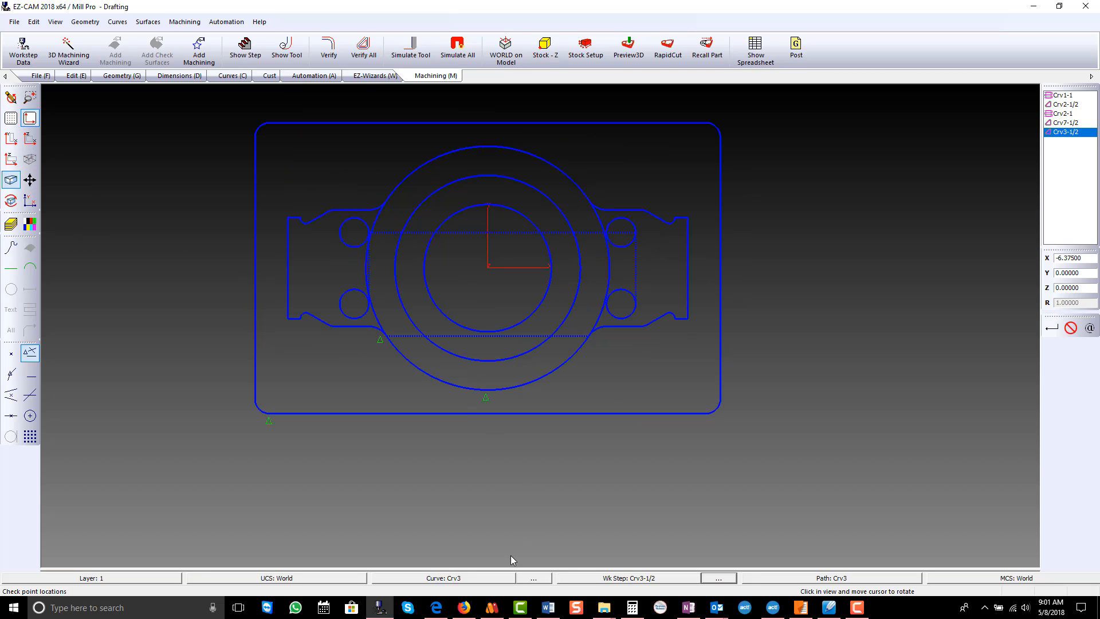
left_click_drag(510, 568, 519, 243)
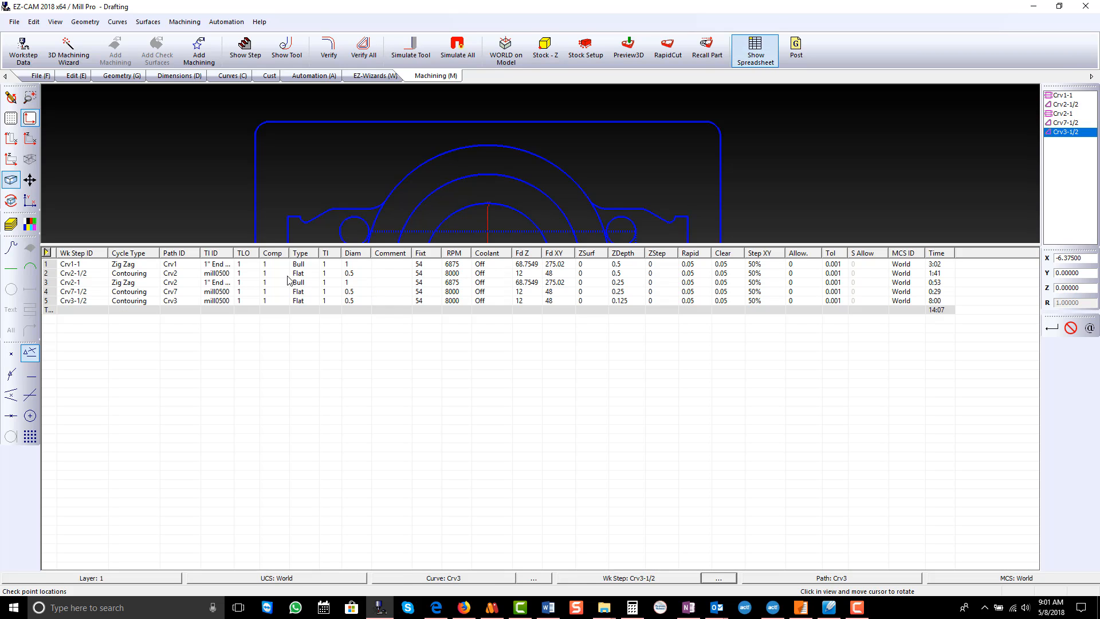
Set the TI value to 2 for the three mill0500 contouring worksteps, and close the spreadsheet.
double_click(326, 273)
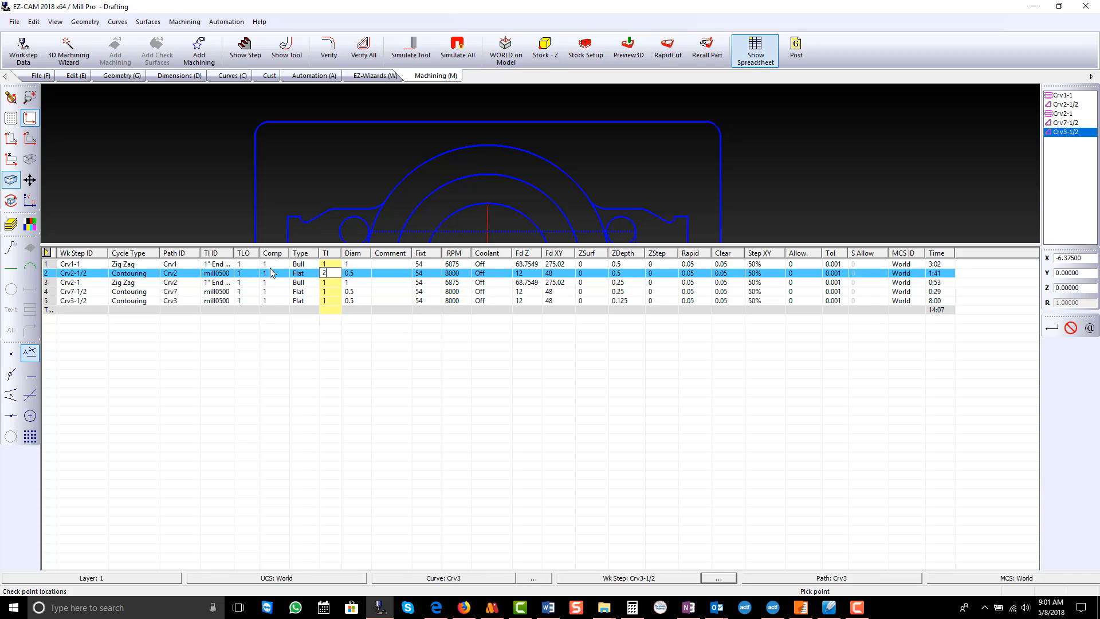
double_click(325, 292)
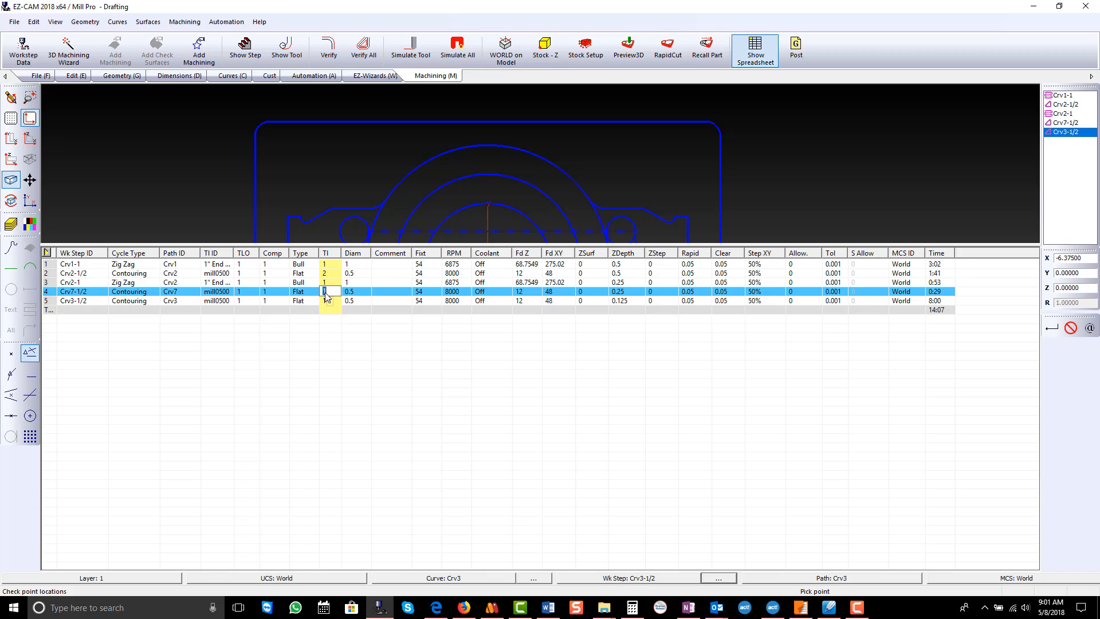
type("2")
double_click(327, 301)
type("2")
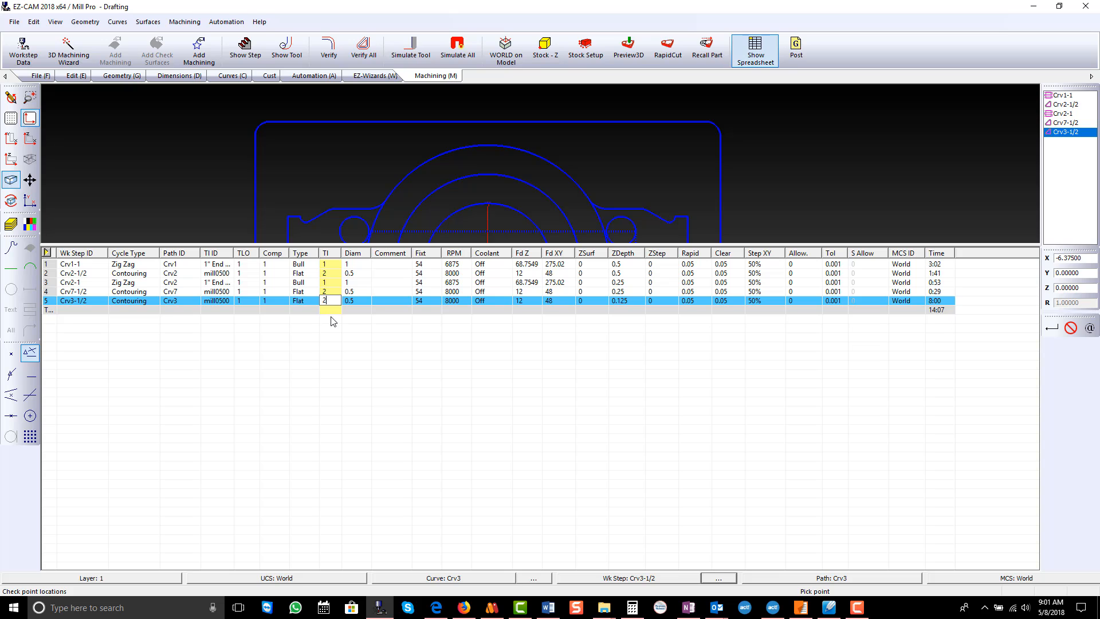
left_click(375, 282)
left_click_drag(373, 243, 374, 570)
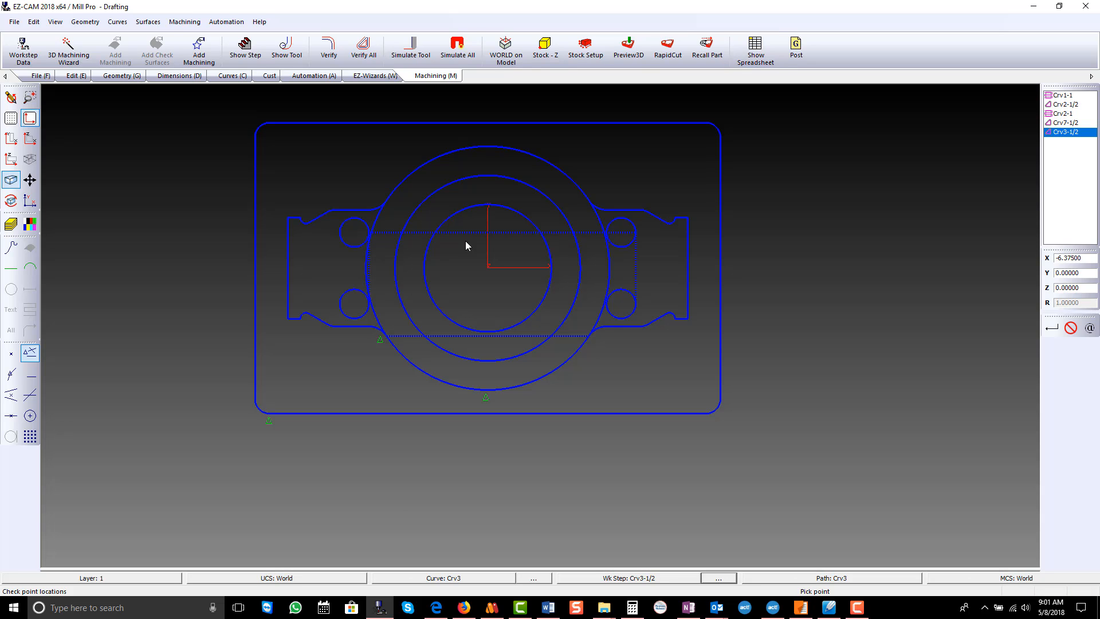
Verify all worksteps, examine the machined part in a 3D preview, and return to the flat XY view.
left_click(361, 53)
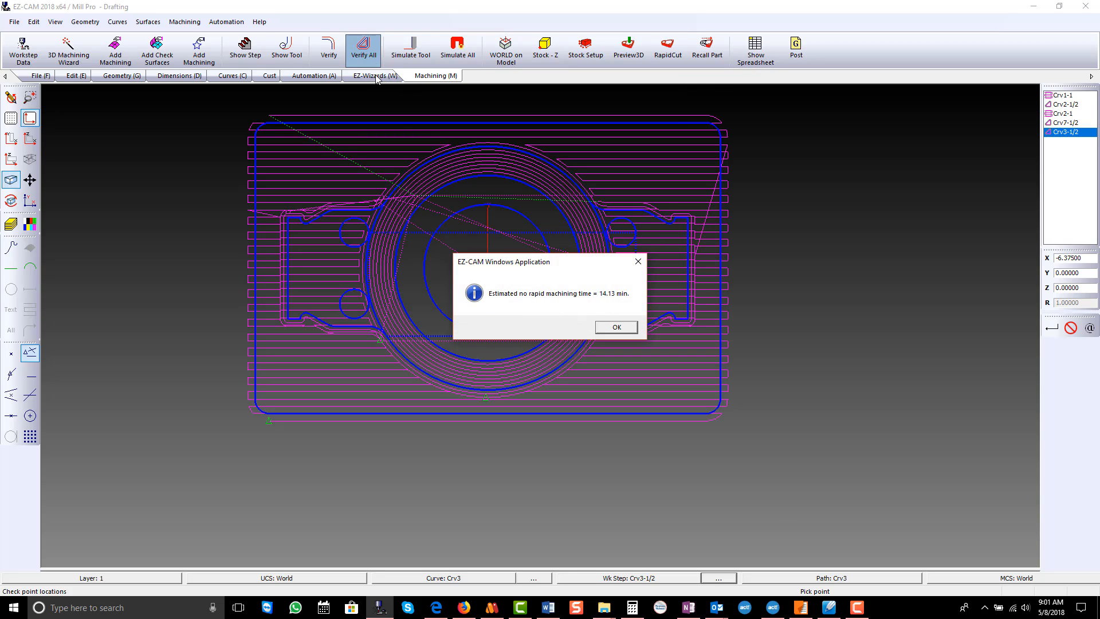
left_click(616, 327)
left_click(633, 53)
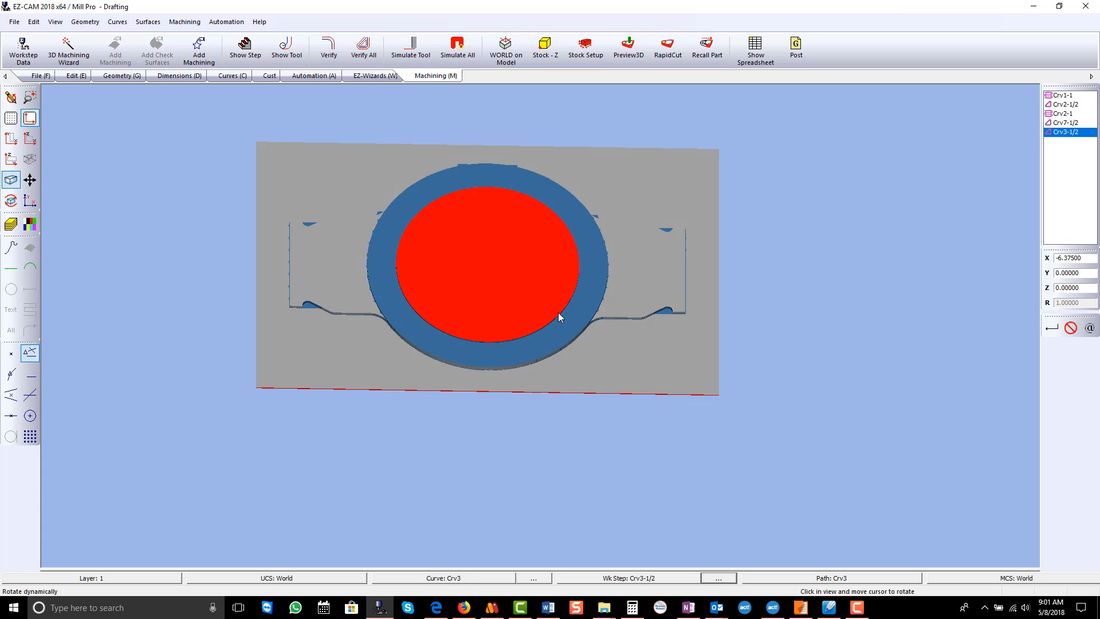
mouse_move(559, 313)
left_mouse_down()
mouse_move(552, 346)
mouse_move(547, 278)
left_mouse_up()
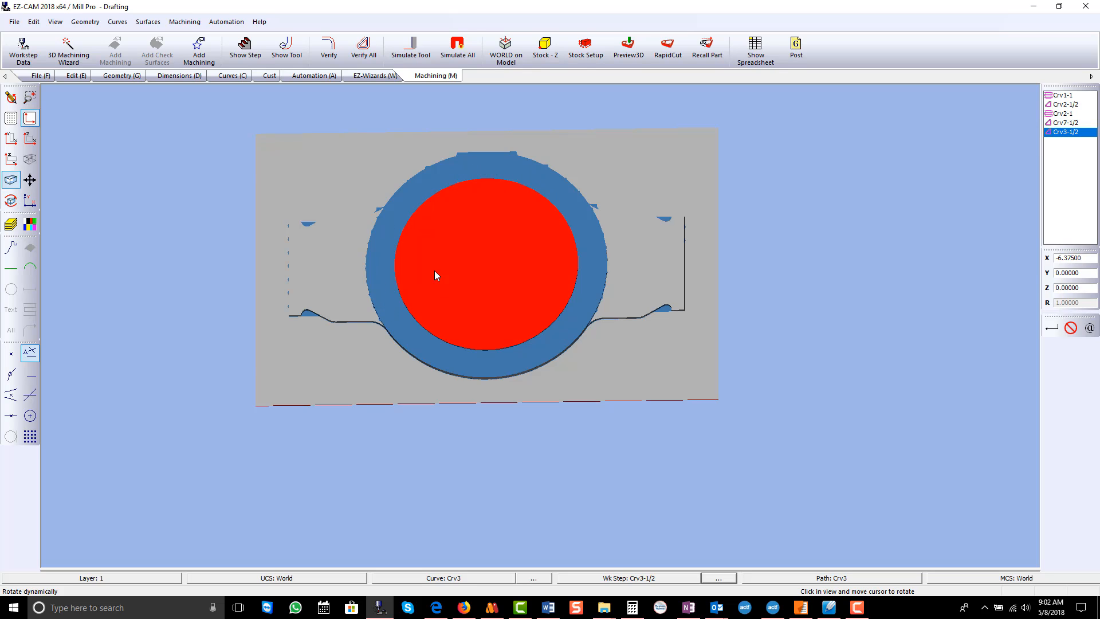
mouse_move(433, 265)
left_mouse_down()
mouse_move(432, 342)
mouse_move(447, 313)
mouse_move(298, 318)
mouse_move(496, 225)
left_mouse_up()
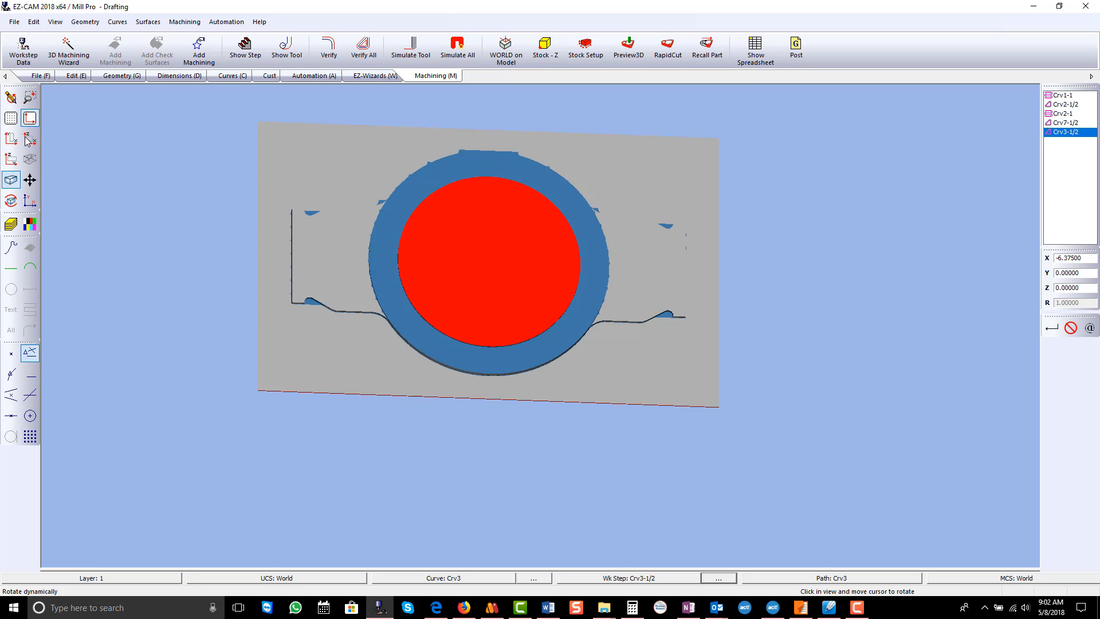
left_click(10, 139)
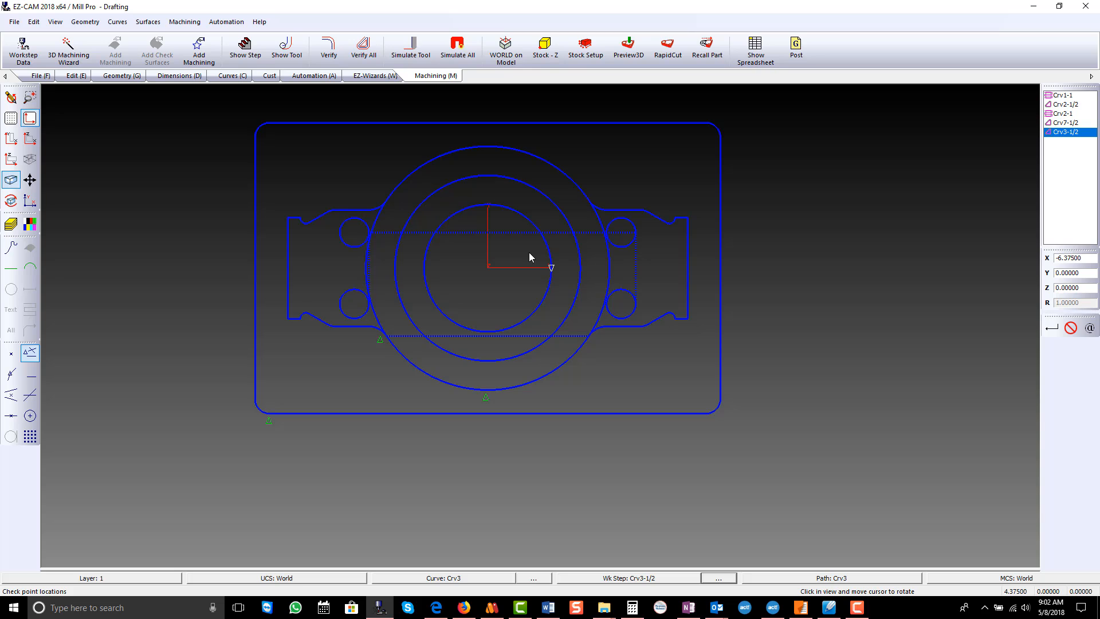
Assign a Milling-Pocket HSM operation with the D .75-End Mill to the inner circle, depth .5 and Step Z .25, and verify it.
left_click(550, 272)
left_click(477, 169)
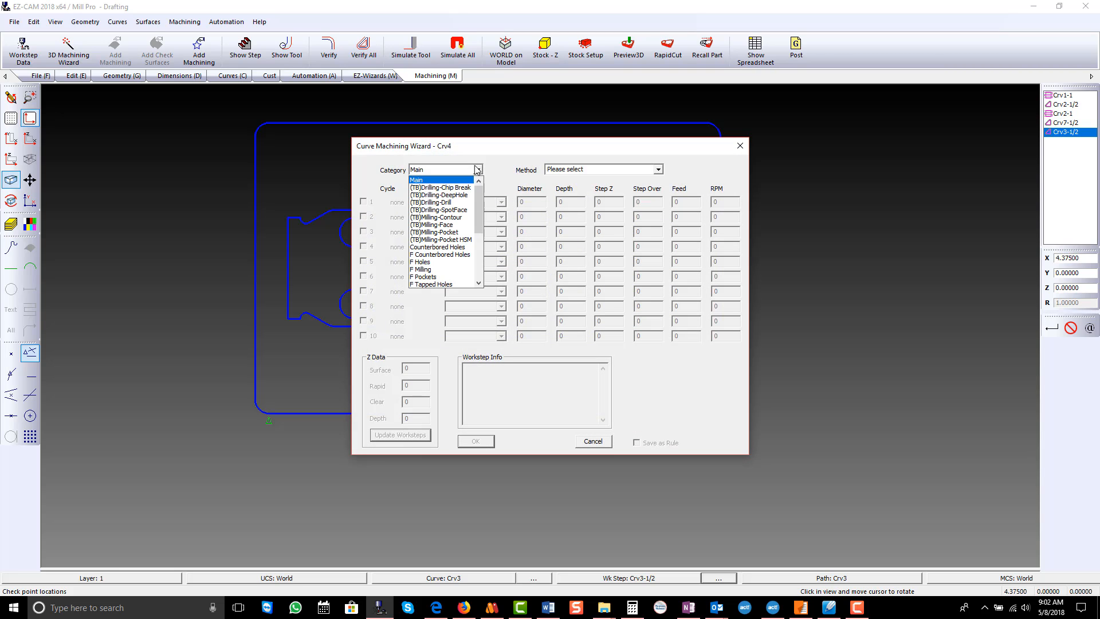
left_click(459, 240)
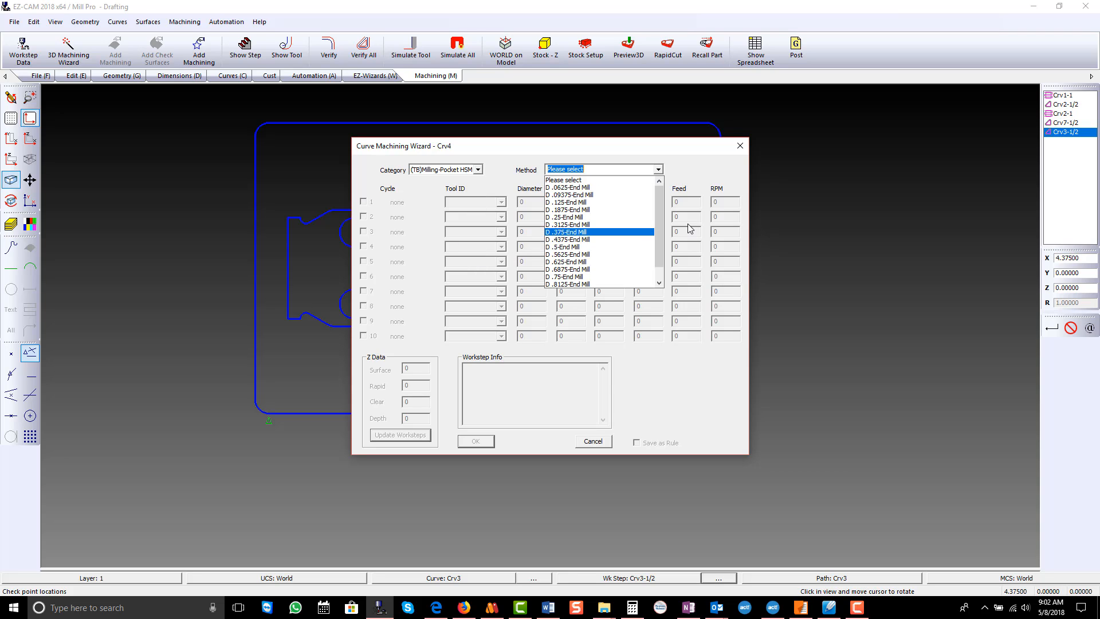
left_click_drag(658, 216, 663, 244)
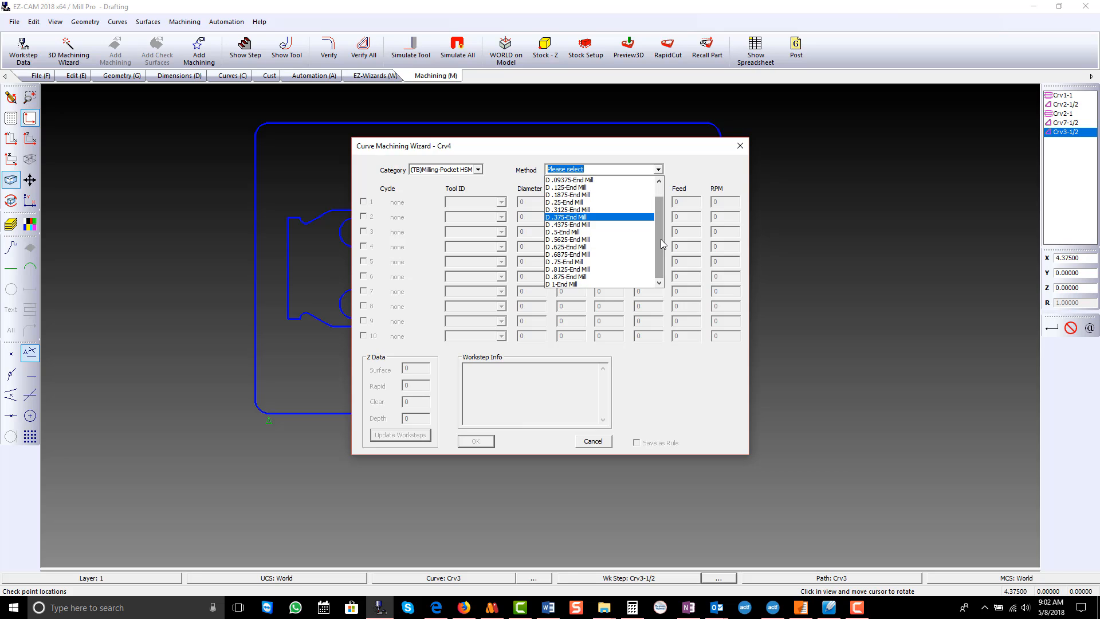
left_click(599, 262)
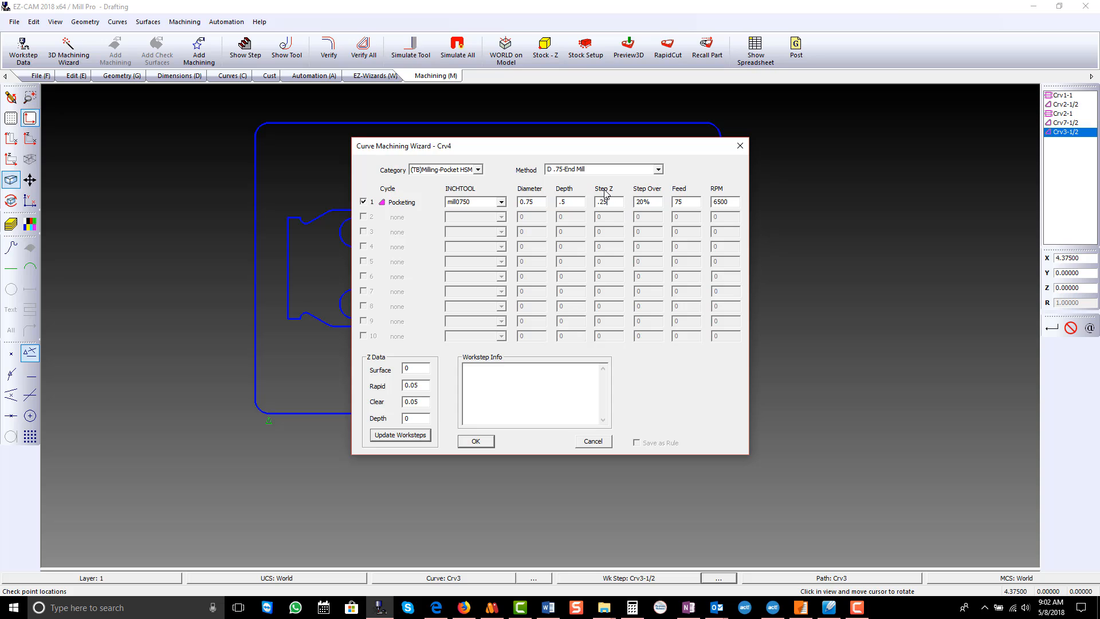
left_click(475, 441)
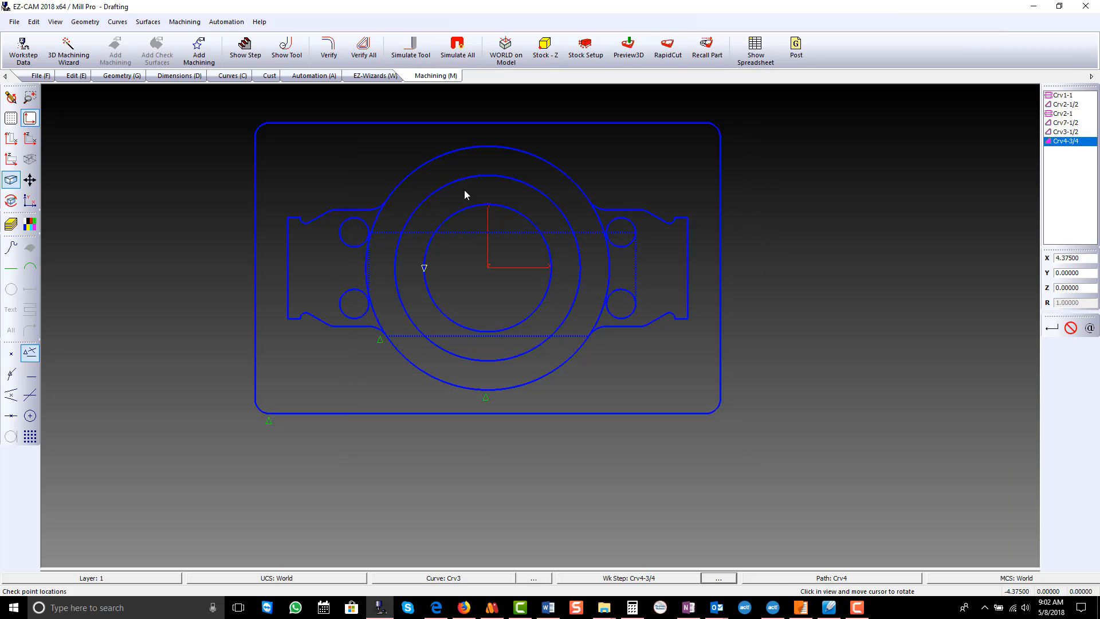
left_click(329, 51)
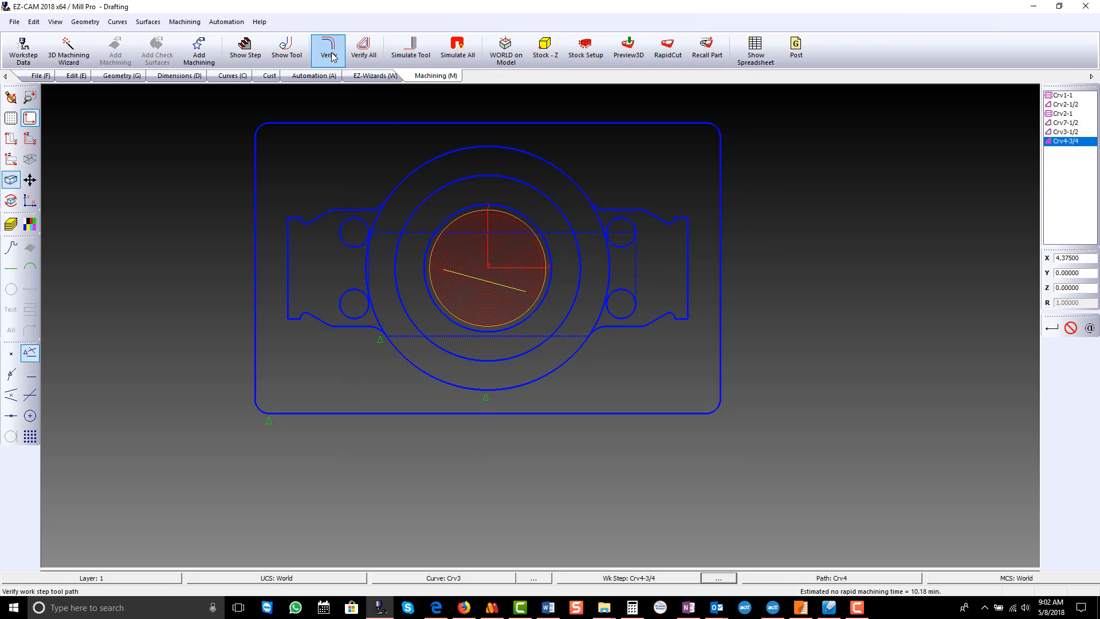
In isometric view, place the WORLD origin on the model's top upper-right corner without writing to the stock settings.
left_click(30, 159)
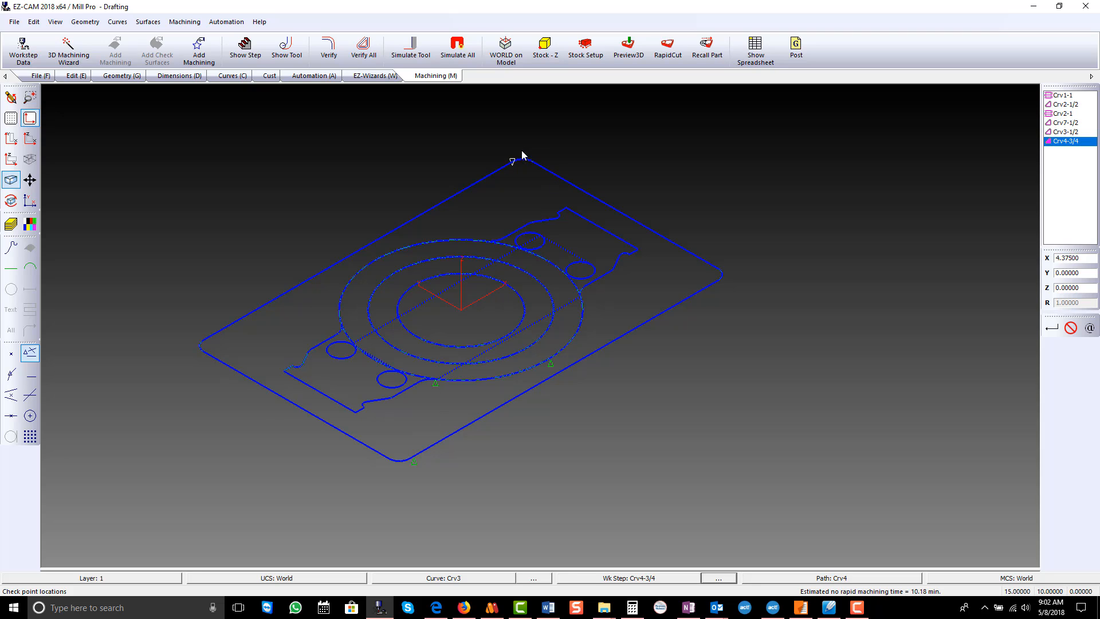
left_click(505, 50)
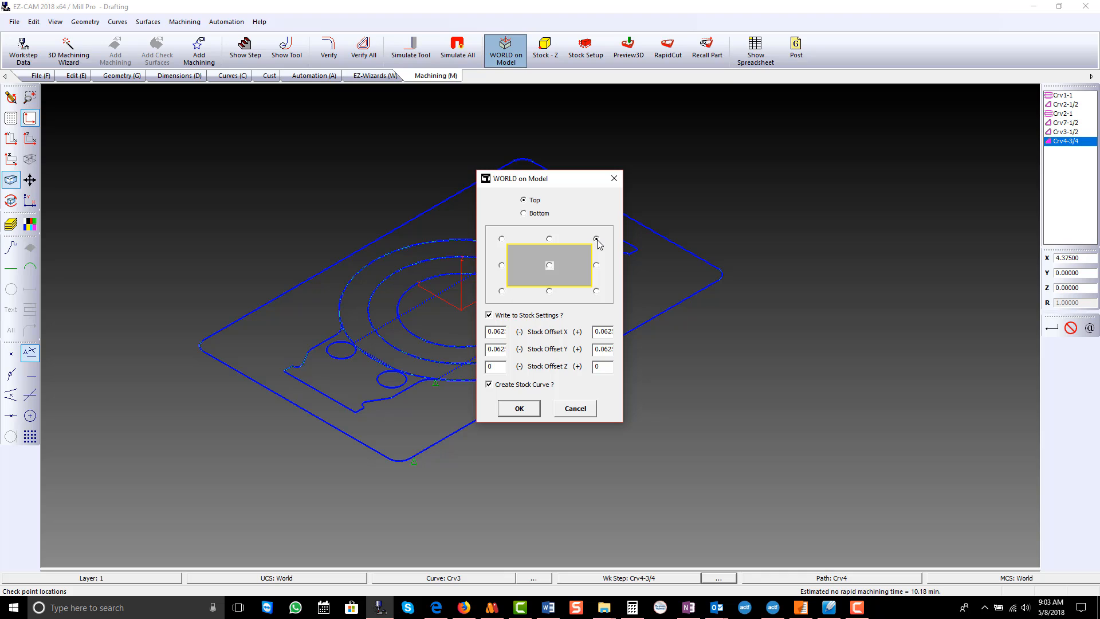
double_click(499, 332)
left_click(491, 315)
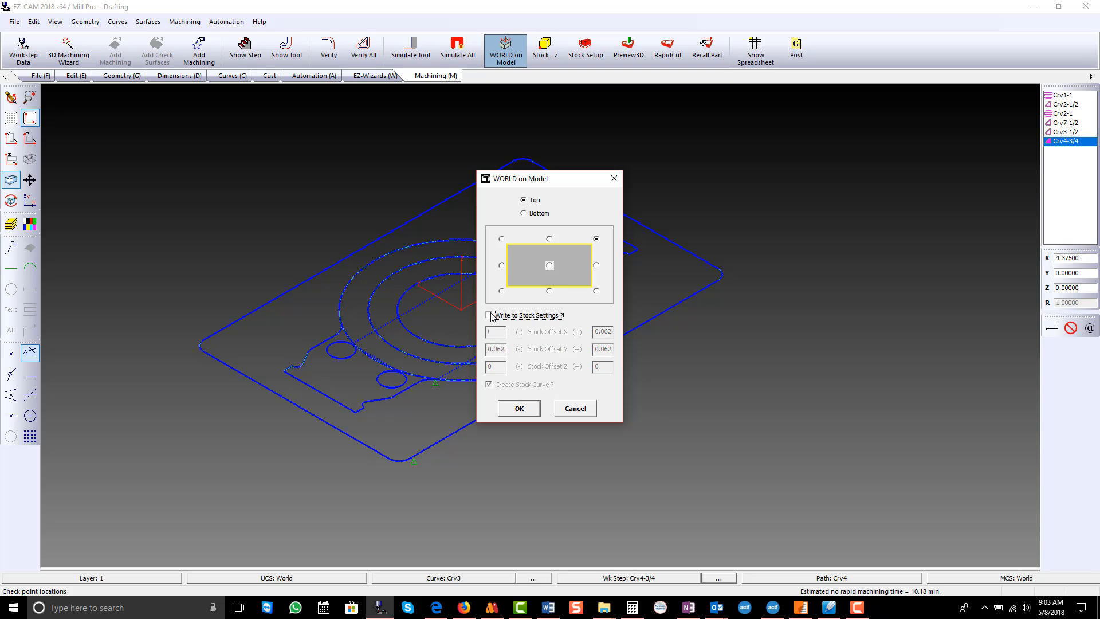
left_click(519, 408)
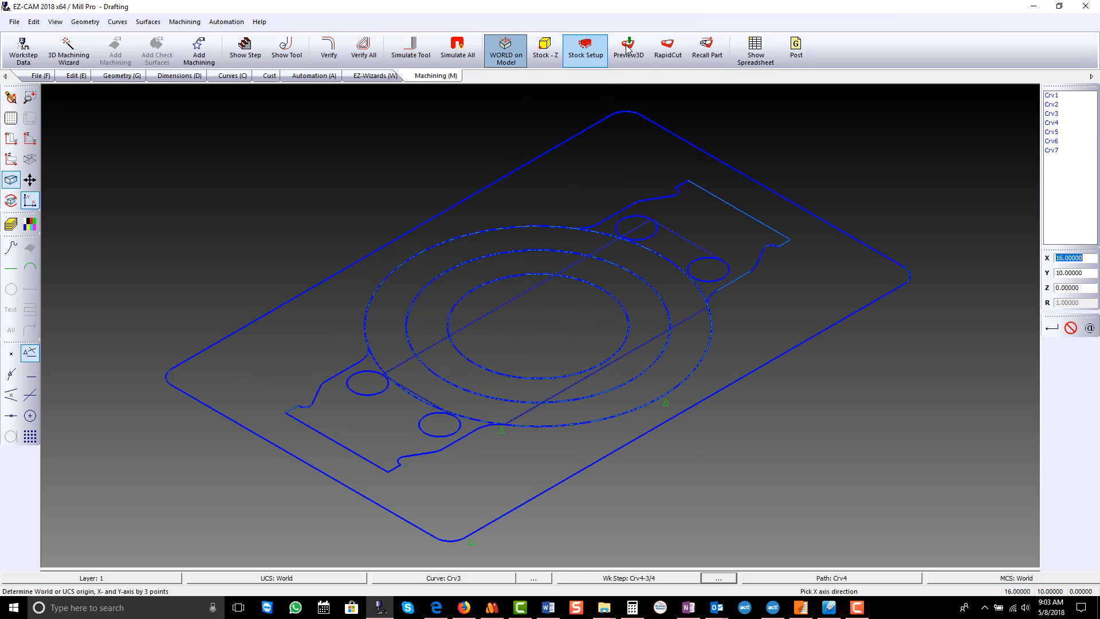
Verify all worksteps and edit the Z value of the rectangular stock block's front lower left corner.
left_click(363, 46)
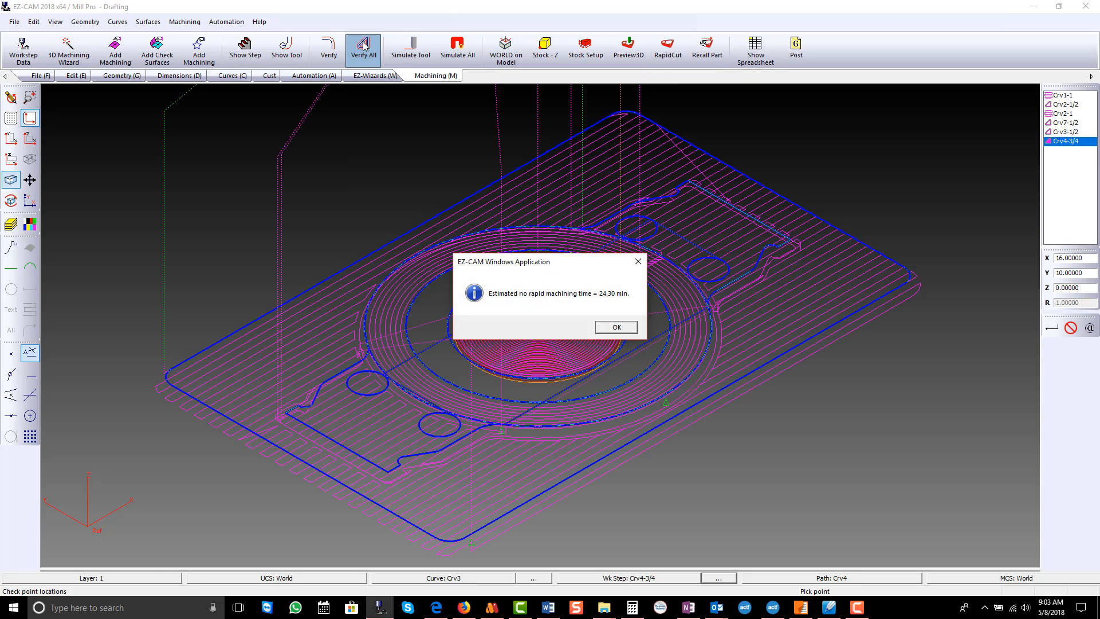
left_click(609, 330)
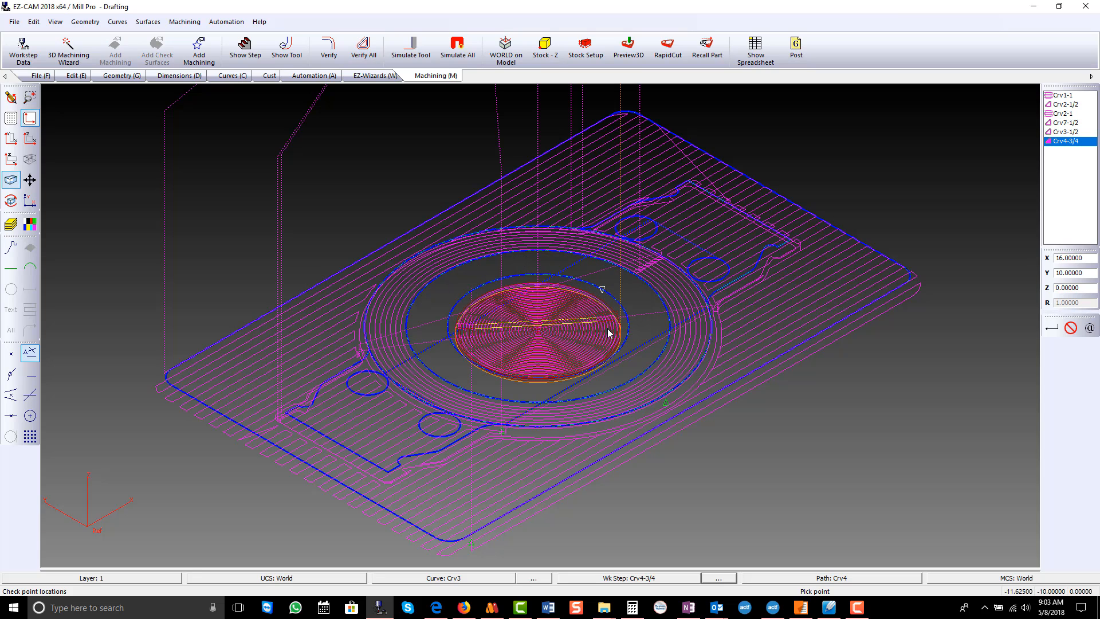
left_click(585, 48)
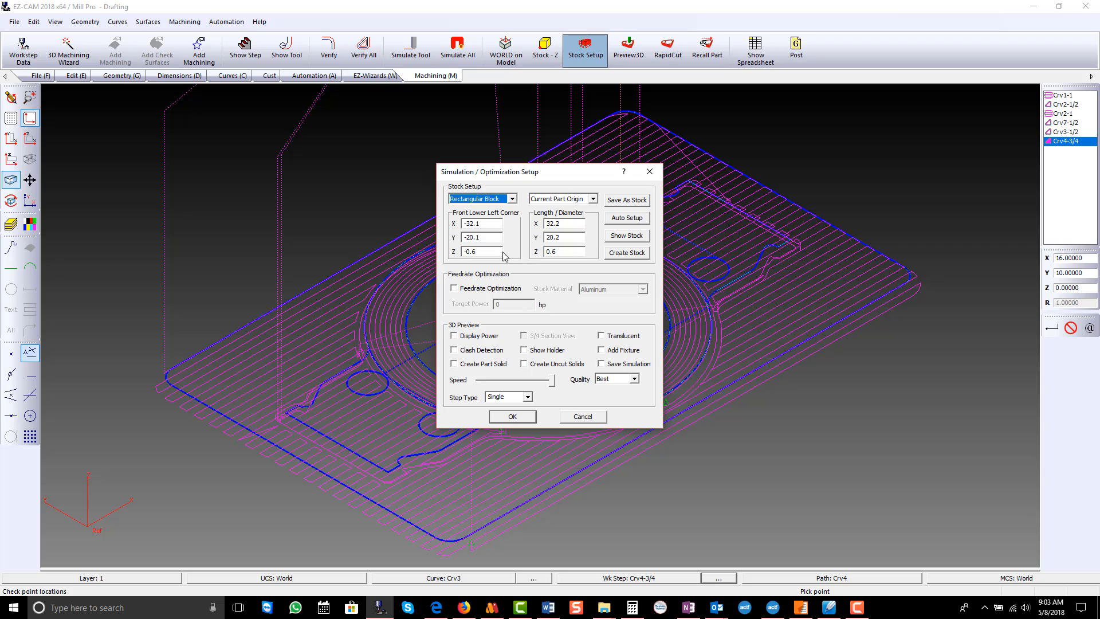
left_click_drag(472, 252, 492, 248)
left_click(526, 417)
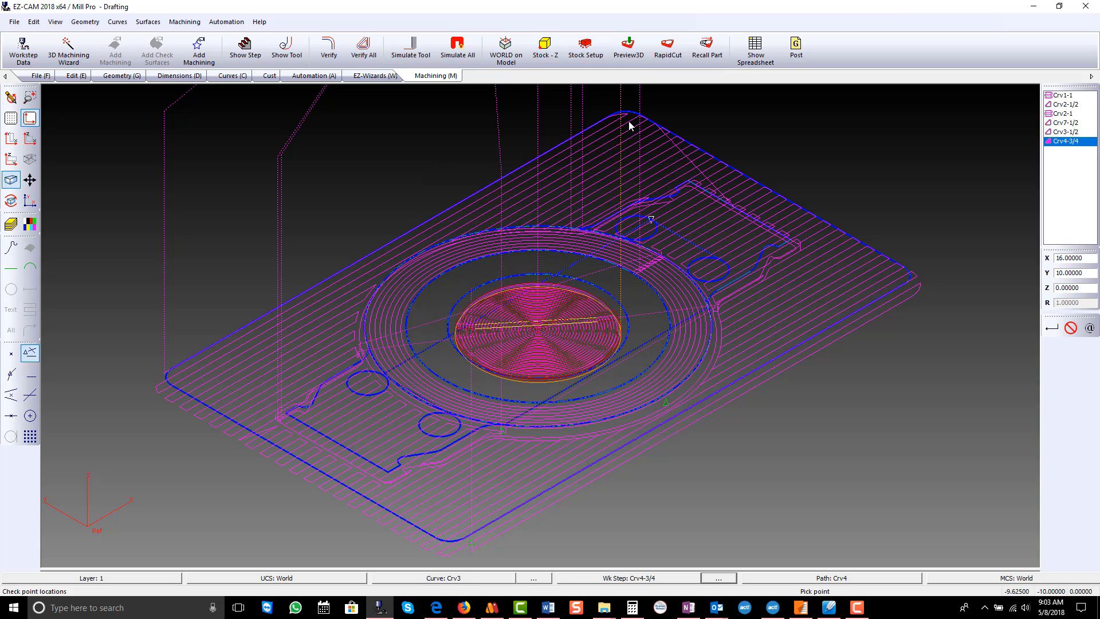
Preview the part in 3D, examine the pocketed center opening from above, and clear the preview.
left_click(642, 63)
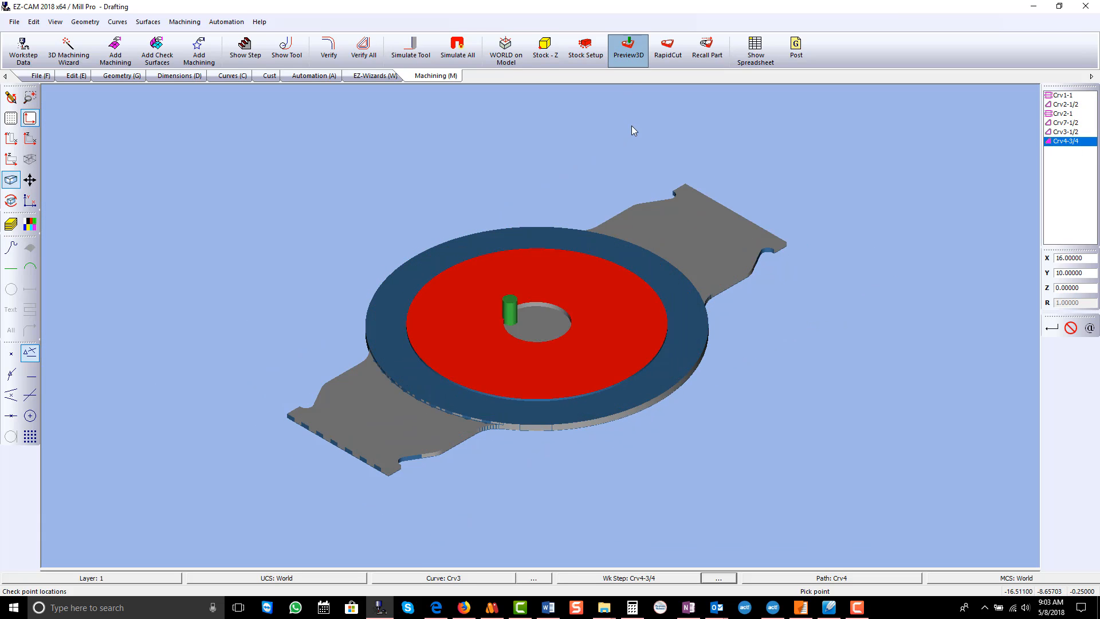
left_click_drag(634, 252, 327, 220)
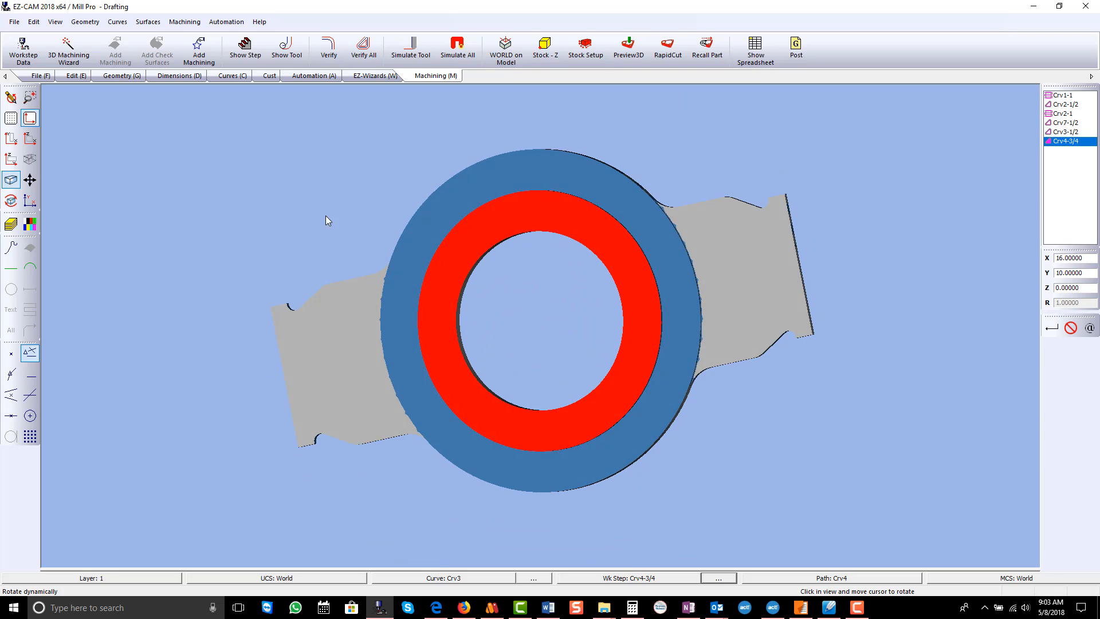
left_click(10, 97)
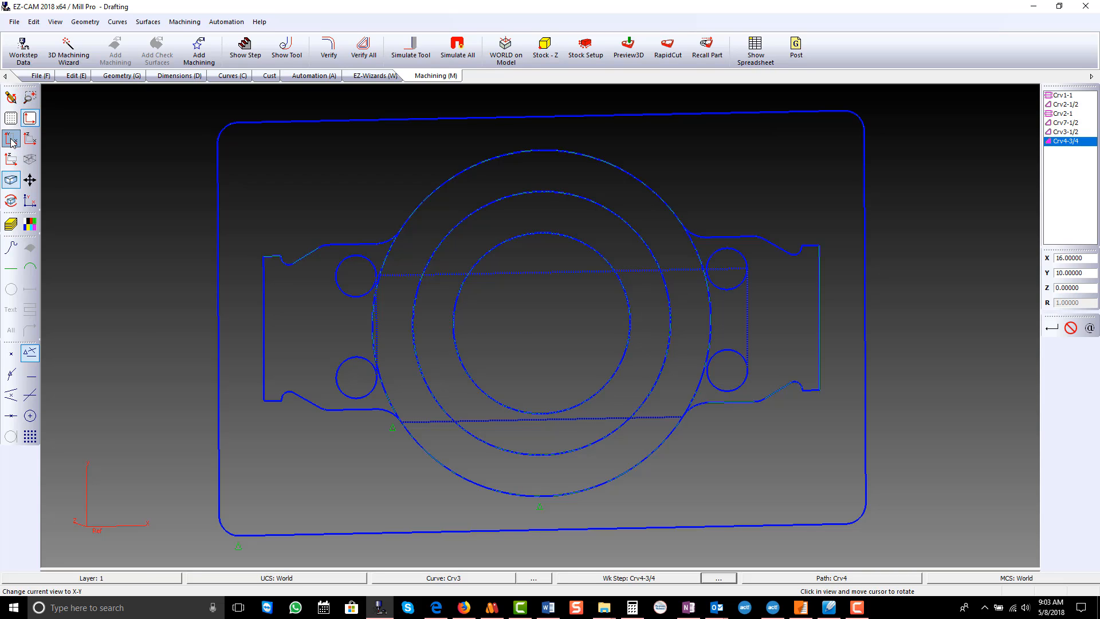
From the flat XY view, assign the Drilling-Drill category with the D .984375-Drill method to the small corner holes.
left_click(348, 294)
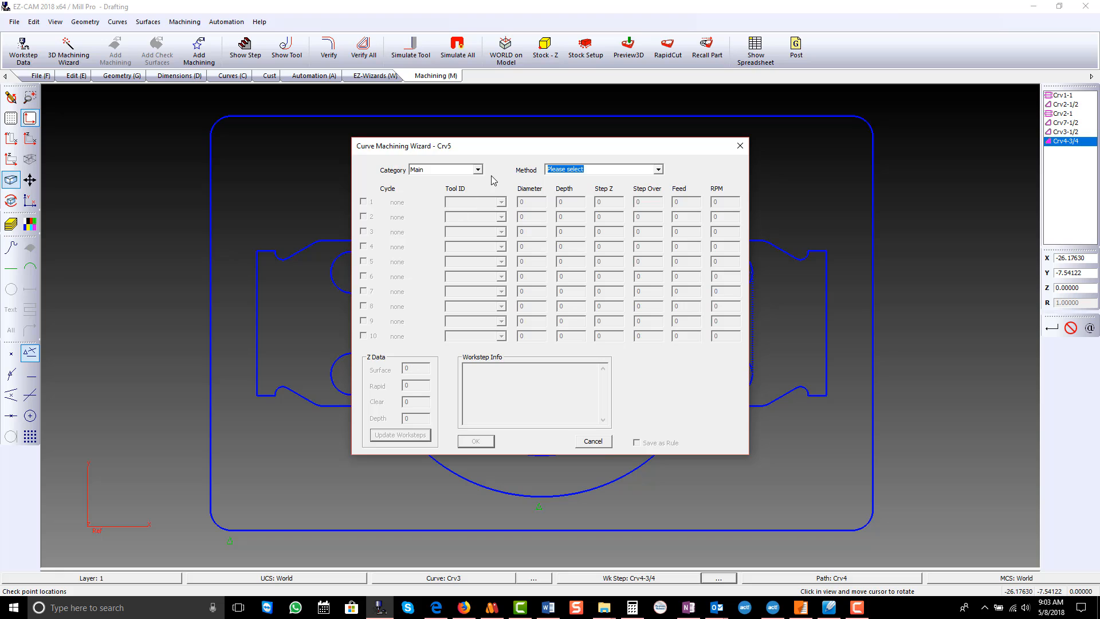
left_click(477, 170)
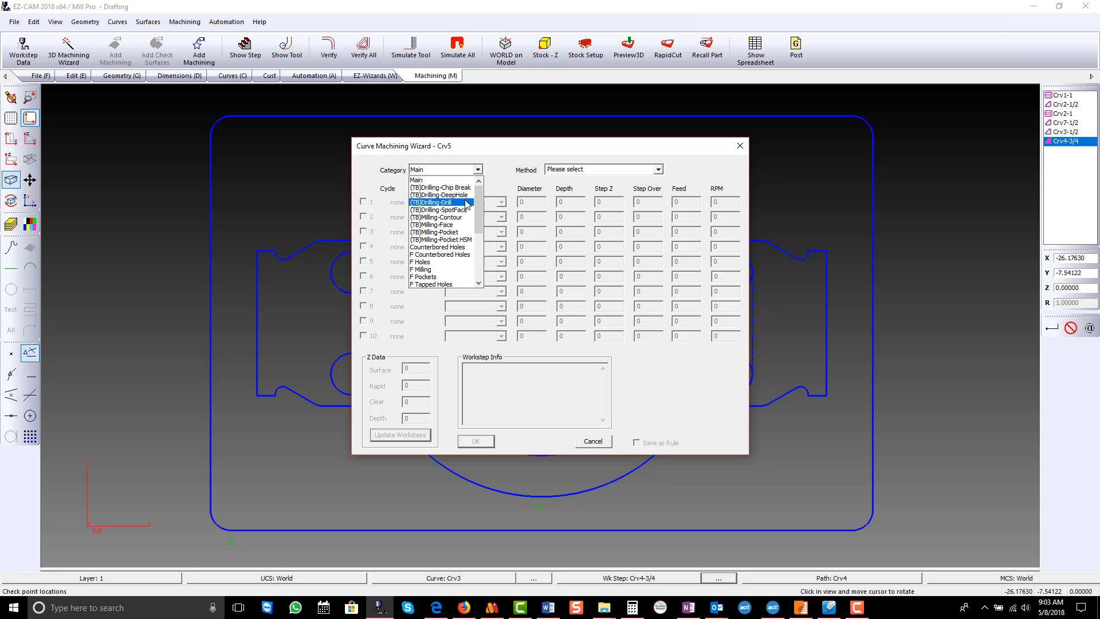
left_click(439, 203)
left_click(658, 169)
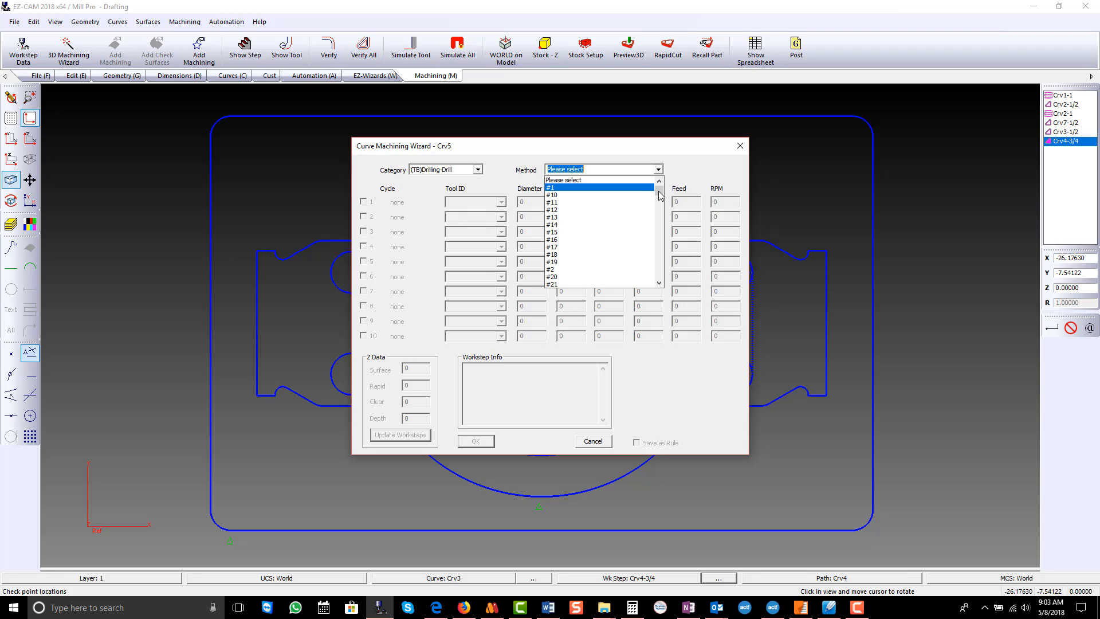
left_click_drag(659, 195, 674, 265)
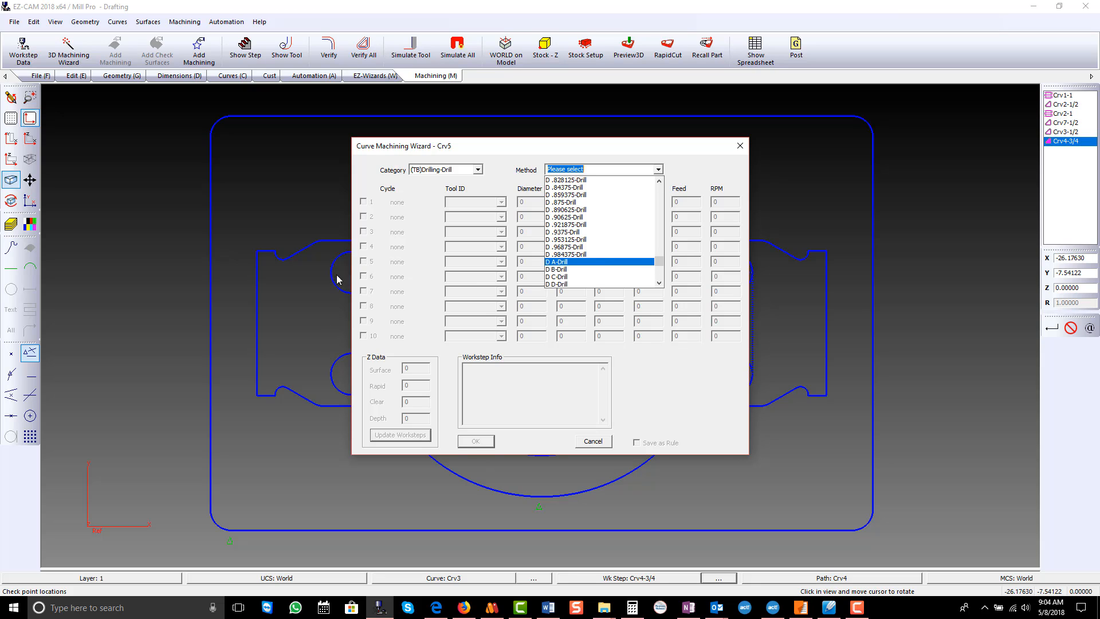
left_click(553, 254)
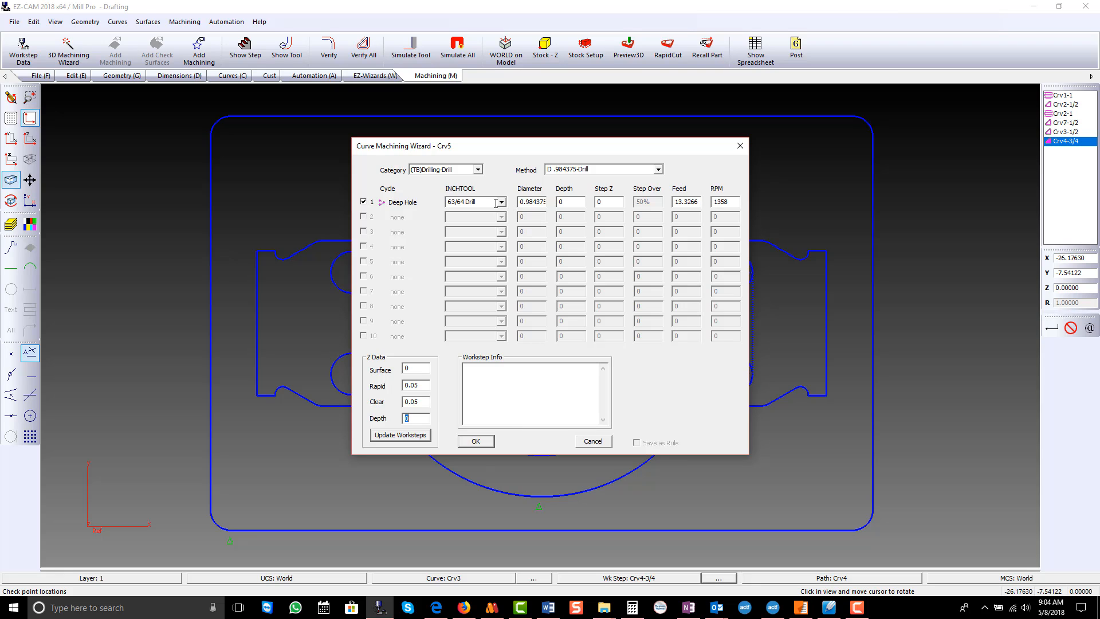
Set the drilling cycle's diameter to 2 and depth to 1, create the workstep, and verify its path.
double_click(524, 202)
key("BackSpace")
left_click_drag(532, 200, 496, 203)
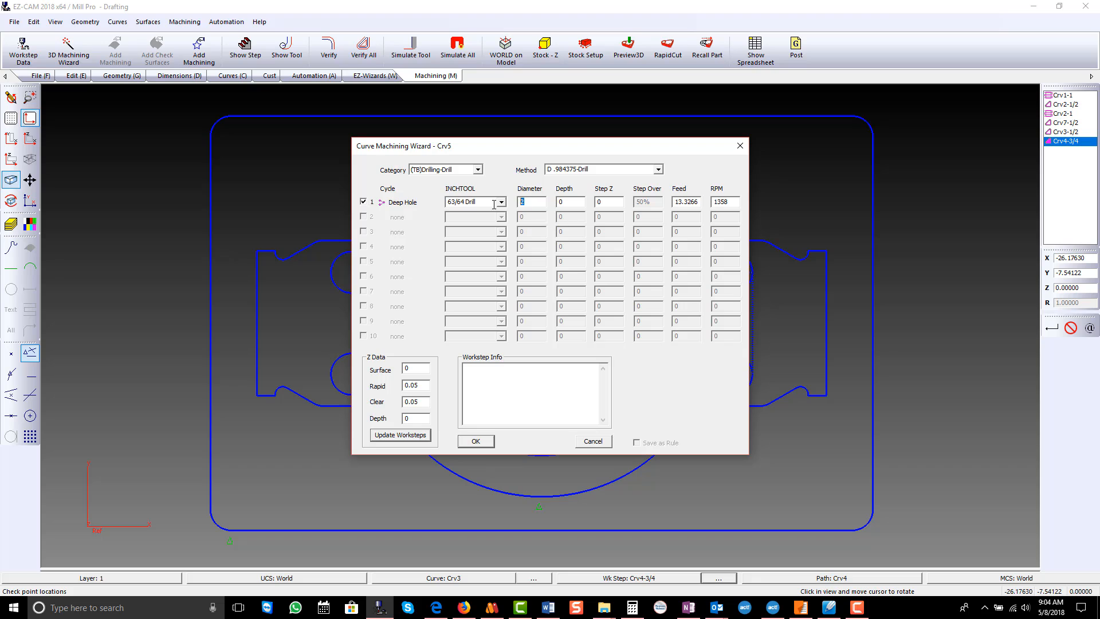
double_click(568, 199)
type("1")
left_click(486, 204)
type("2")
left_click(476, 441)
left_click(330, 47)
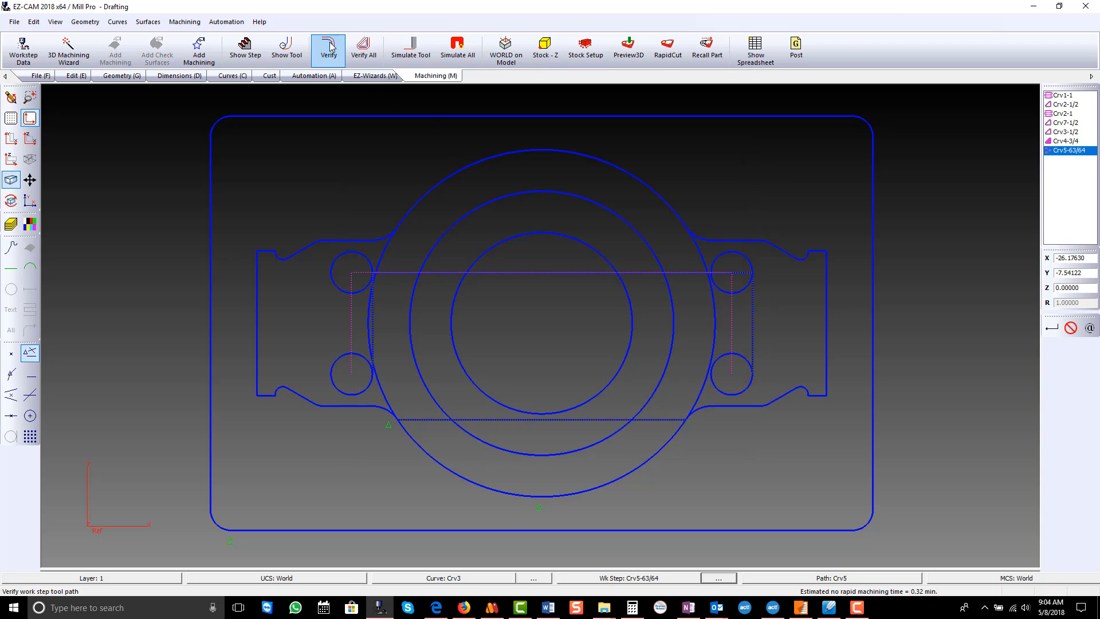
Preview the drilled part in 3D, examine its four holes, and restore the flat XY wireframe view.
left_click(660, 49)
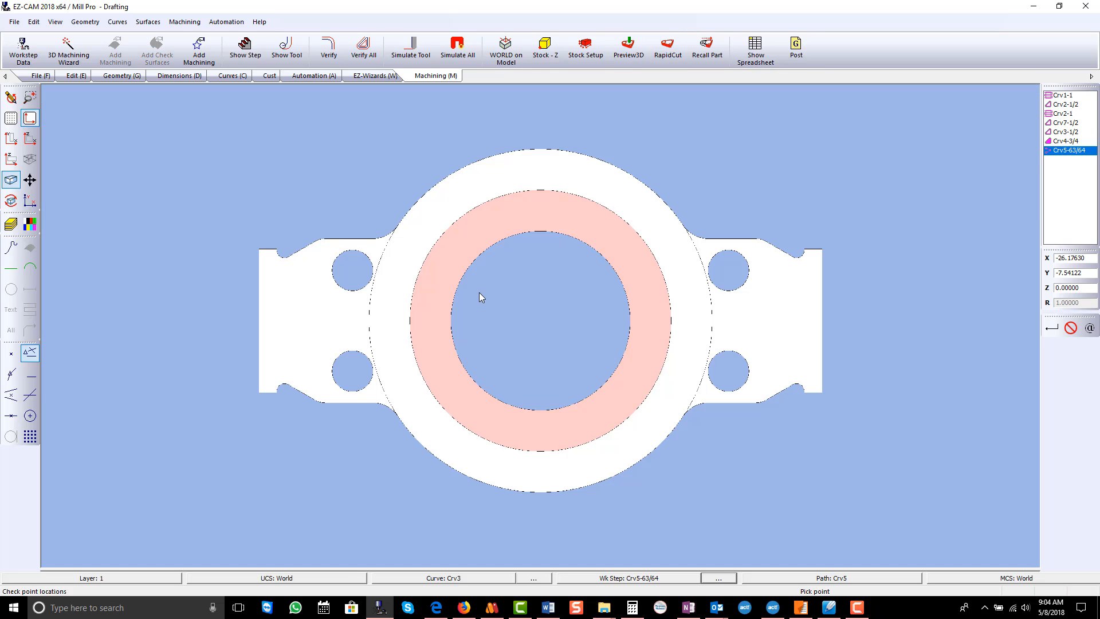
mouse_move(479, 293)
left_mouse_down()
mouse_move(492, 183)
mouse_move(469, 319)
mouse_move(465, 295)
left_mouse_up()
left_click(492, 184)
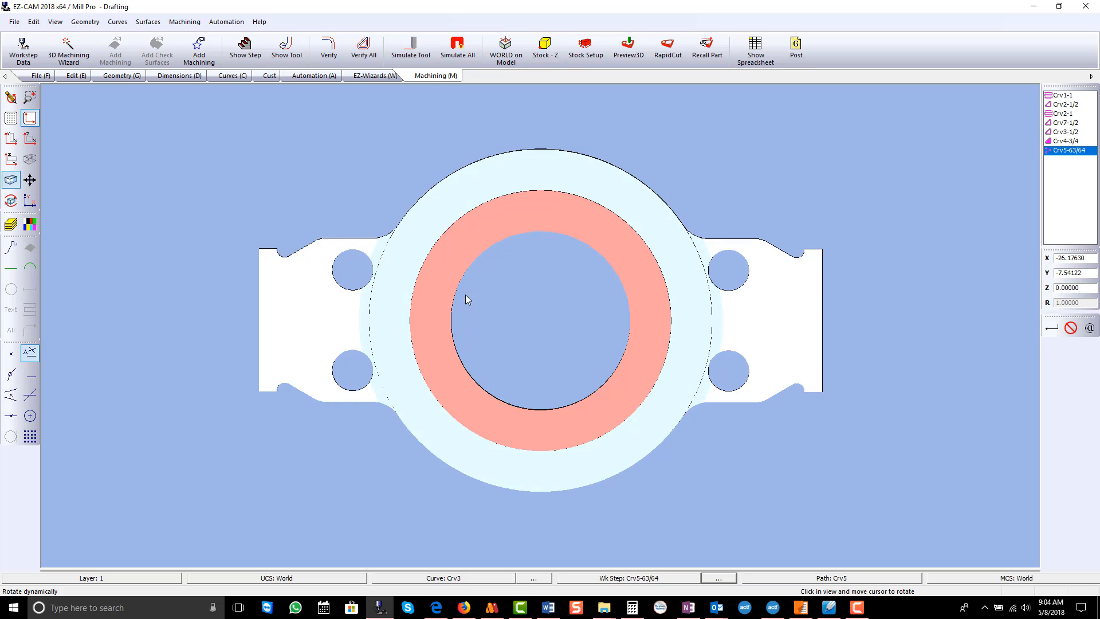
left_click(10, 98)
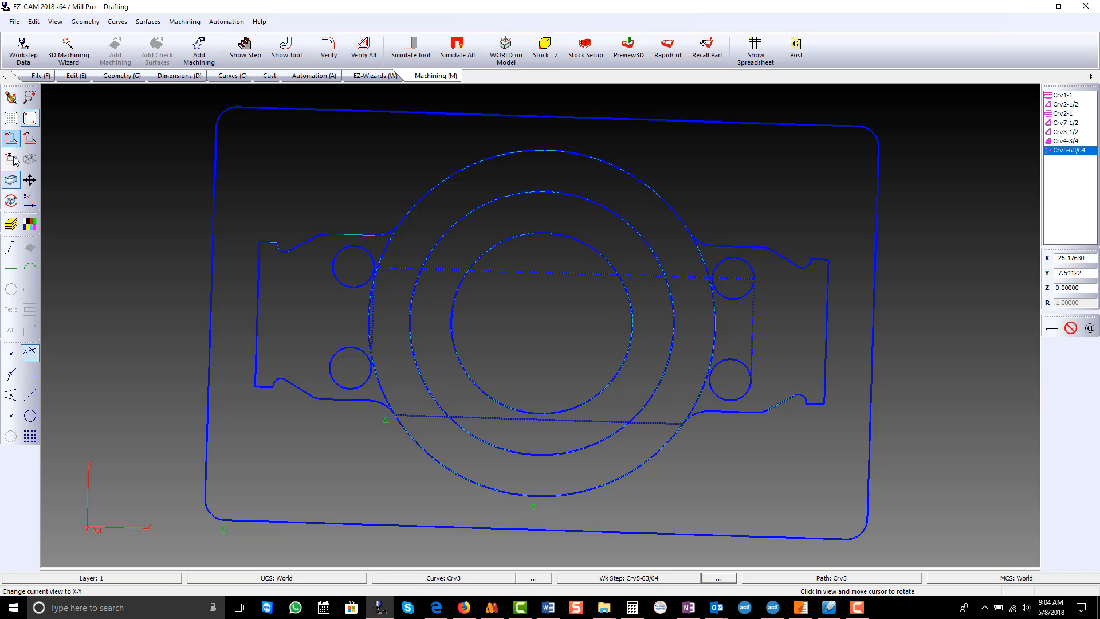
left_click(13, 141)
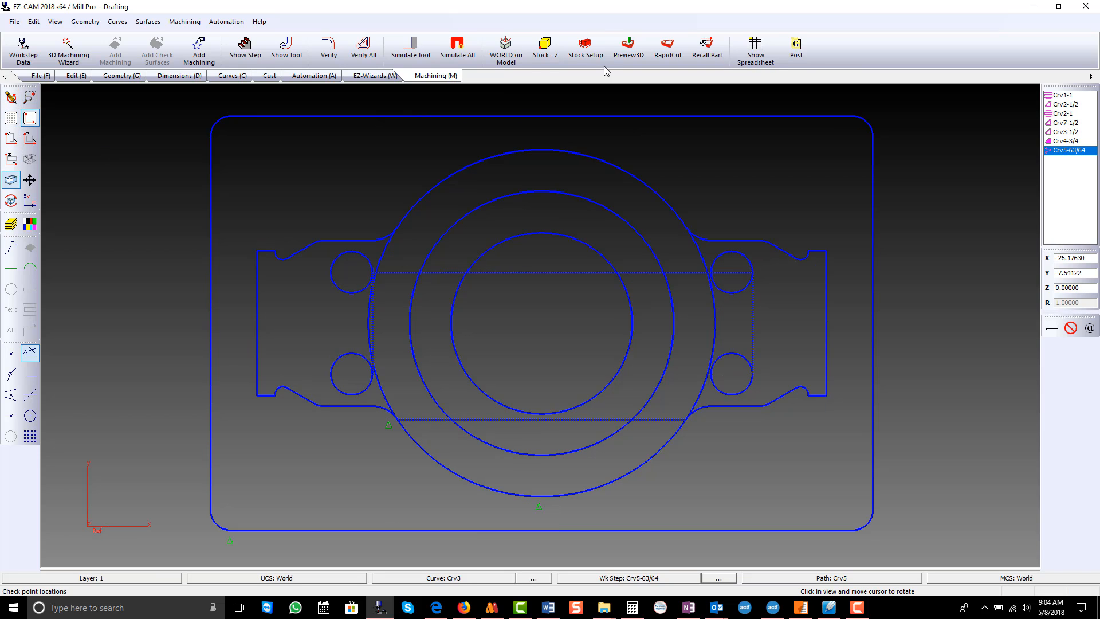
Post-process all worksteps with fan0m_4th_numeric_rev1.cnc into the G-code file Drafting.txt.
left_click(795, 49)
left_click_drag(118, 33, 584, 59)
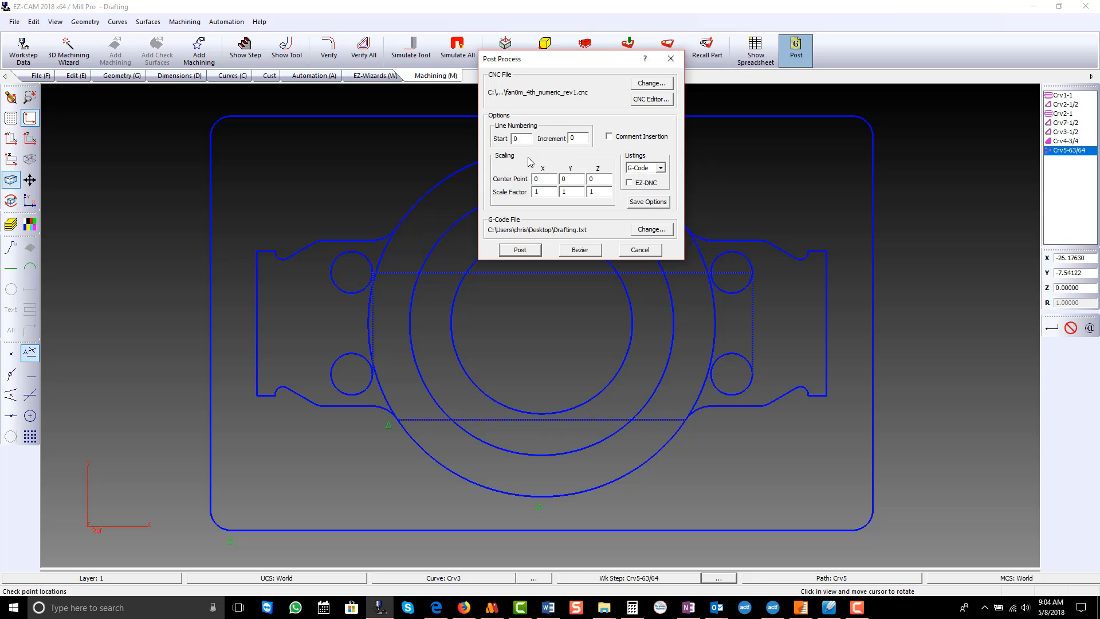
left_click(520, 250)
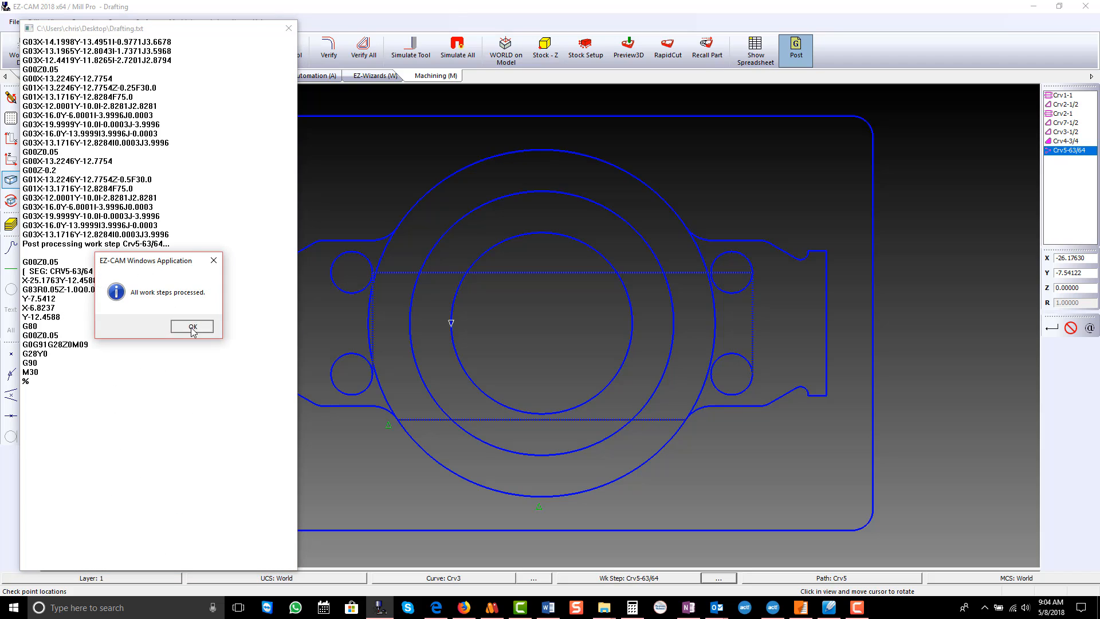
left_click(192, 327)
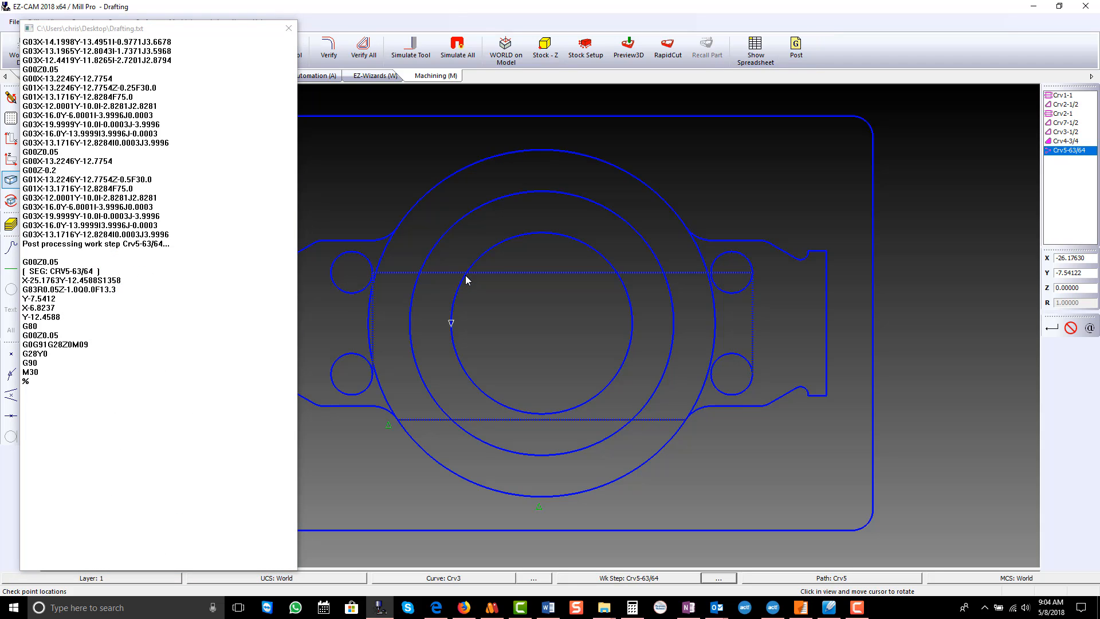